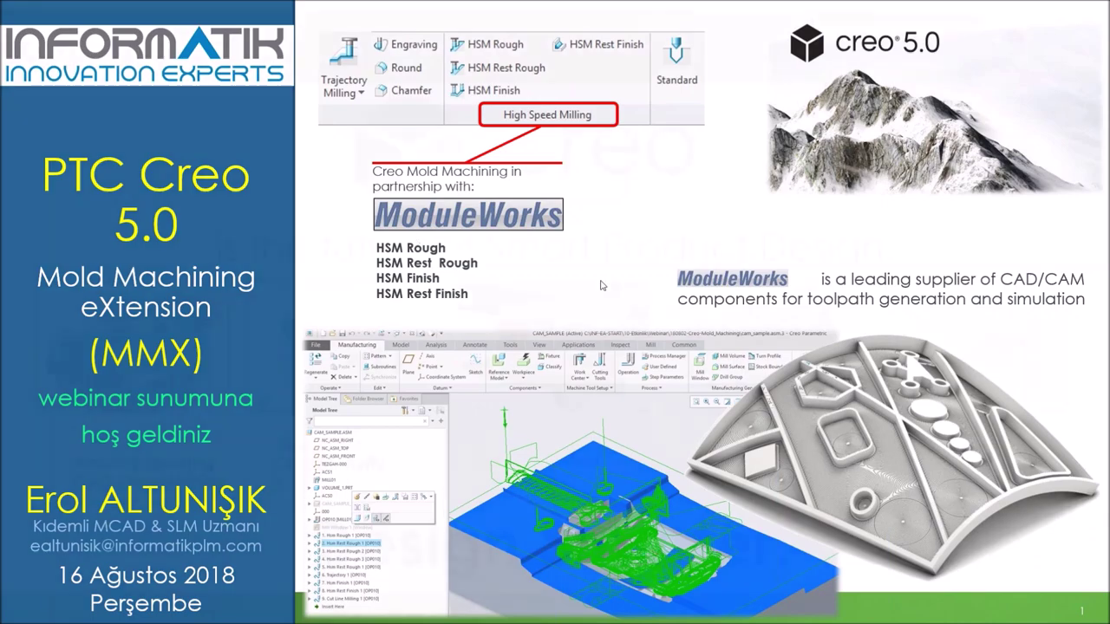
- Advance the slideshow from the title slide to slide 6, CREO MMX – HIGH SPEED MACHINING
key(Right)
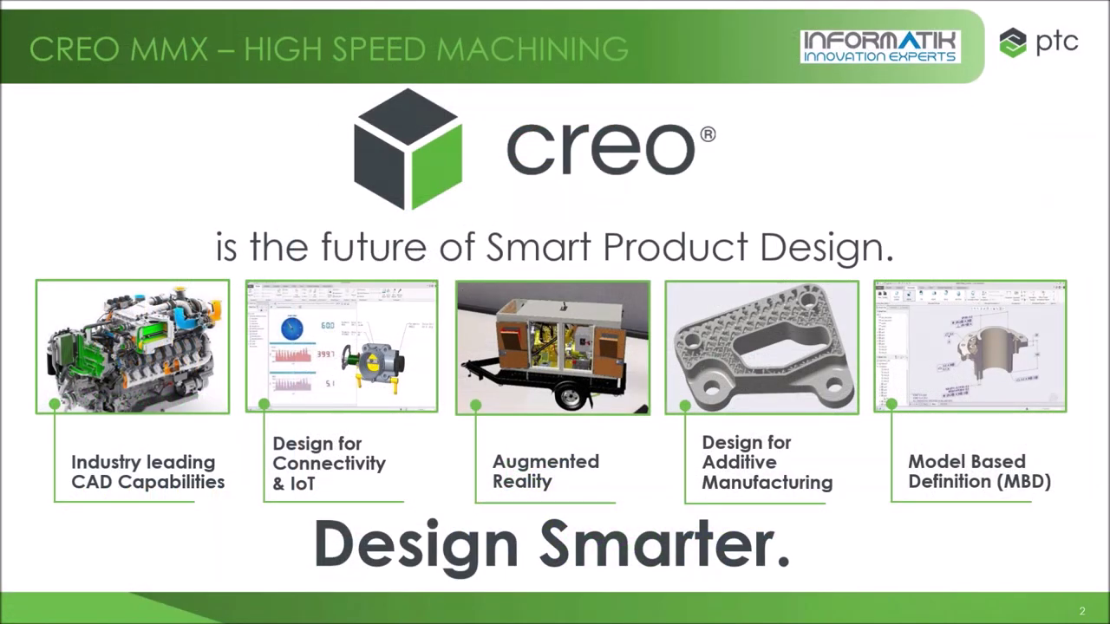
key(Right)
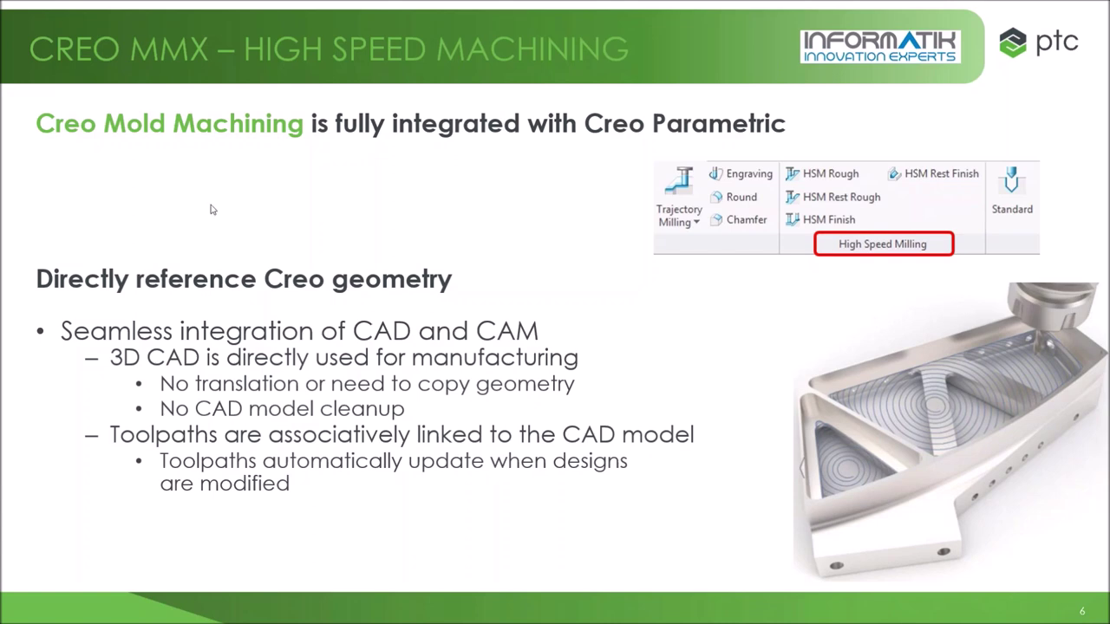
click(255, 205)
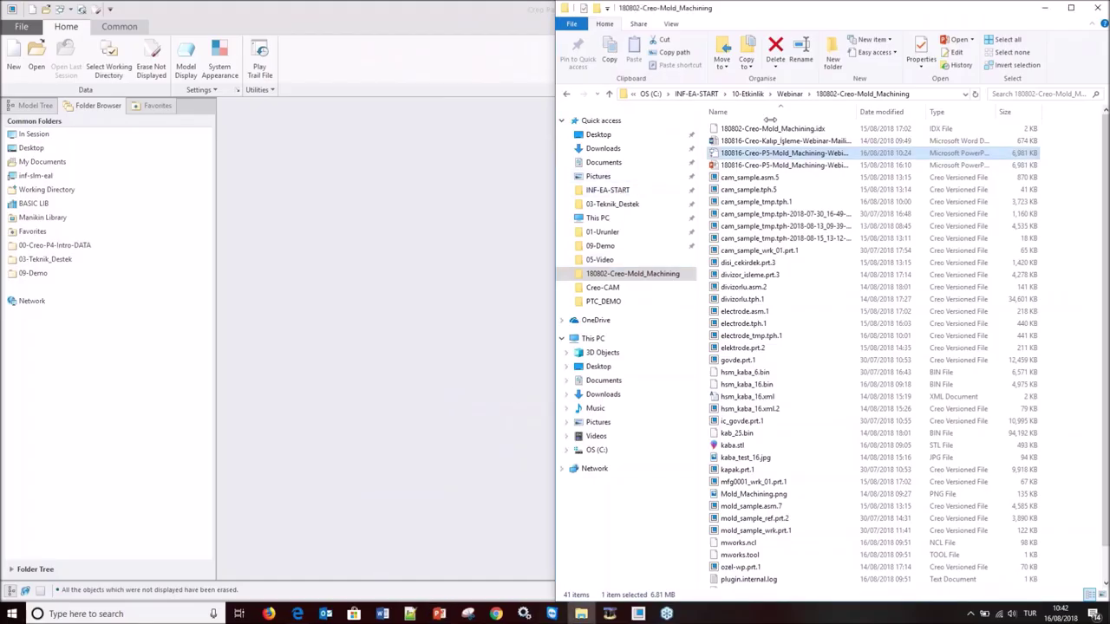
- Minimize File Explorer and open the kapak.prt part in Creo Parametric
click(1046, 10)
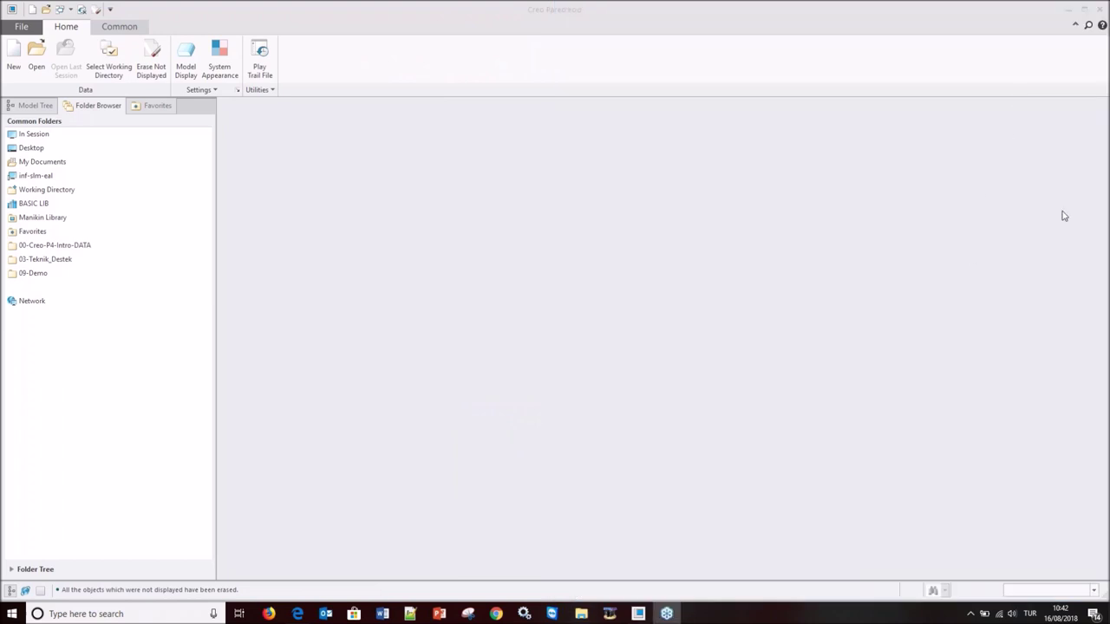
click(984, 175)
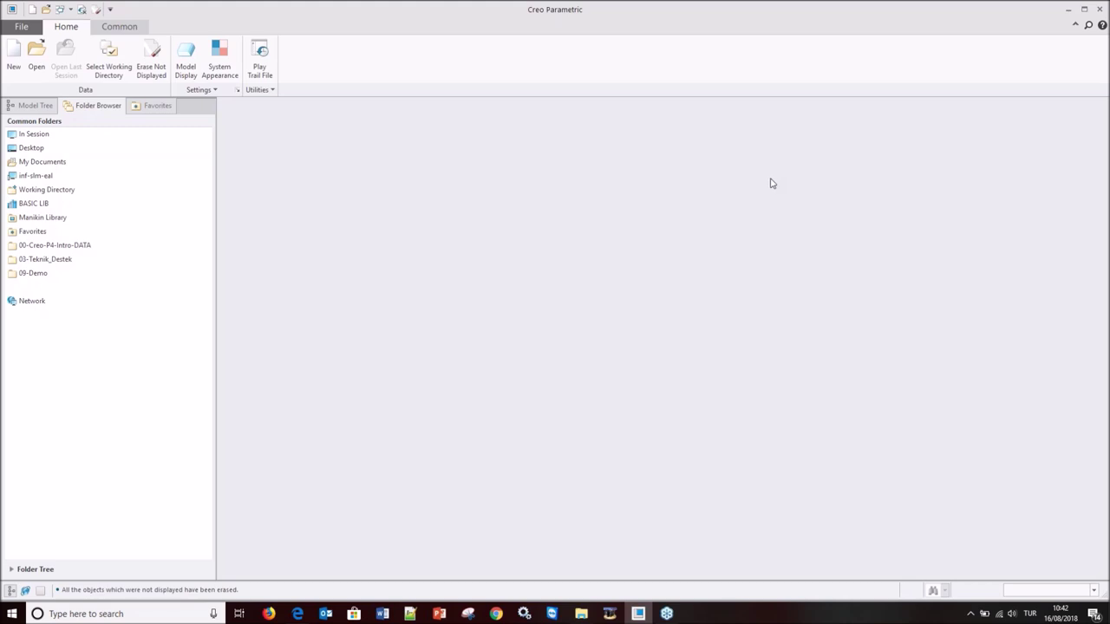
click(37, 56)
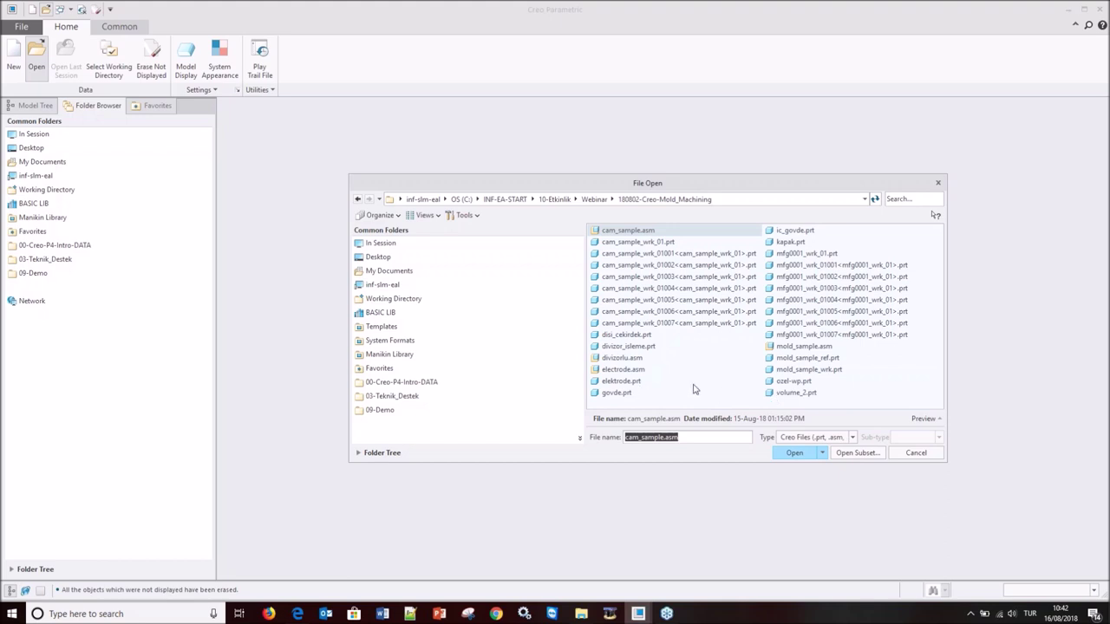
click(790, 242)
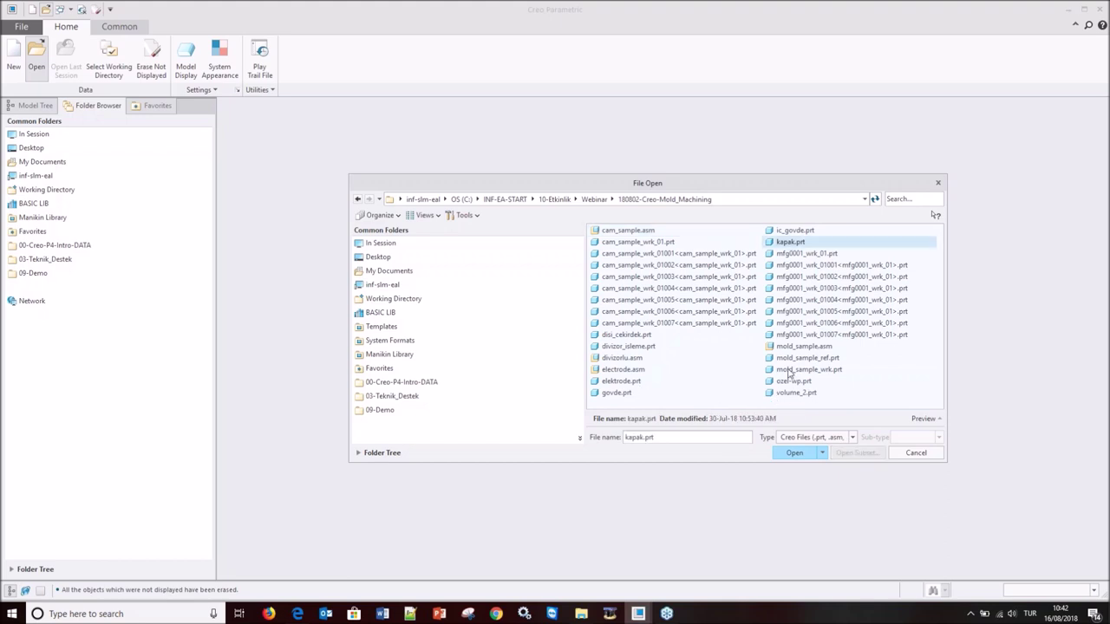
click(794, 453)
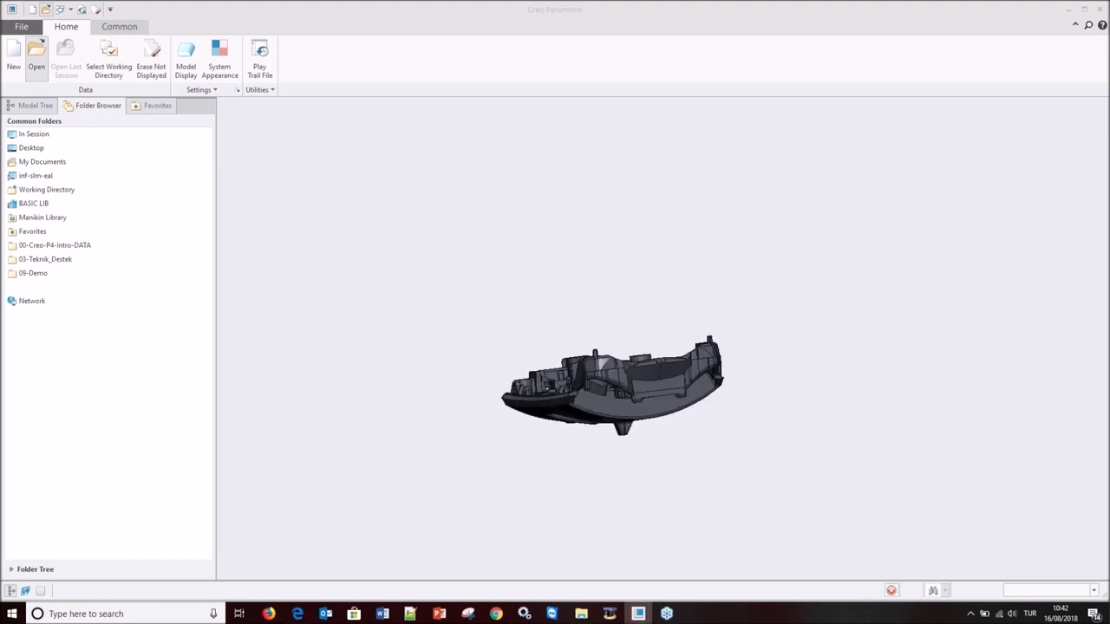
- Orbit the kapak part to inspect it, then select mold_sample.asm in the File Open dialog
mouse_move(523, 314)
middle_down()
mouse_move(602, 378)
mouse_move(661, 304)
mouse_move(647, 228)
mouse_move(639, 235)
mouse_move(684, 388)
mouse_move(694, 364)
mouse_move(682, 355)
mouse_move(565, 315)
mouse_move(647, 343)
mouse_move(676, 326)
middle_up()
scroll(684, 388, up, 5)
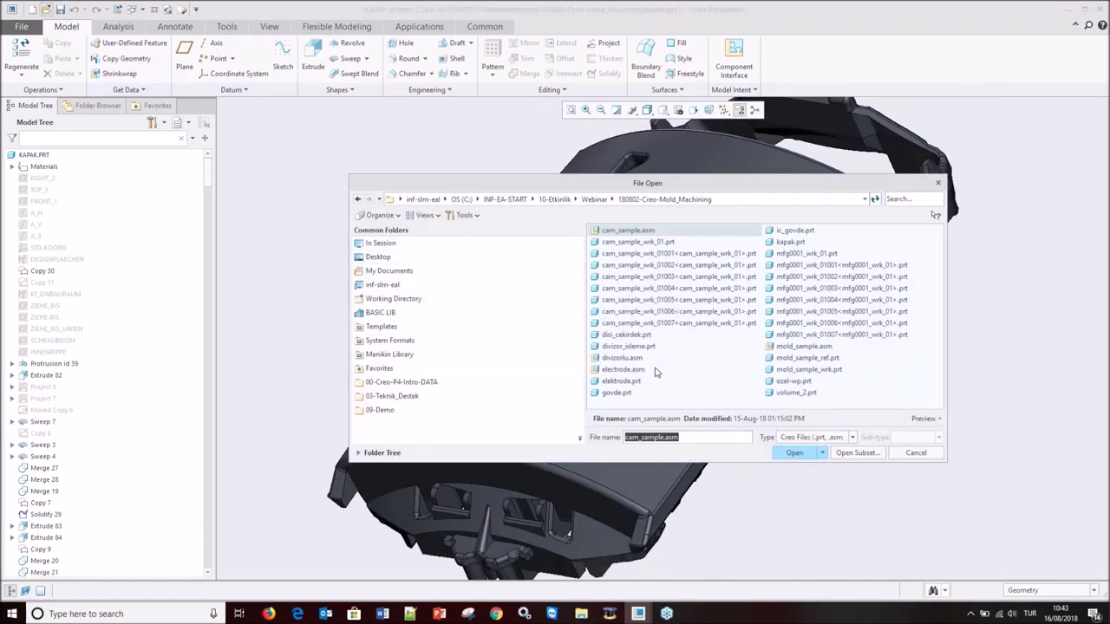
click(795, 347)
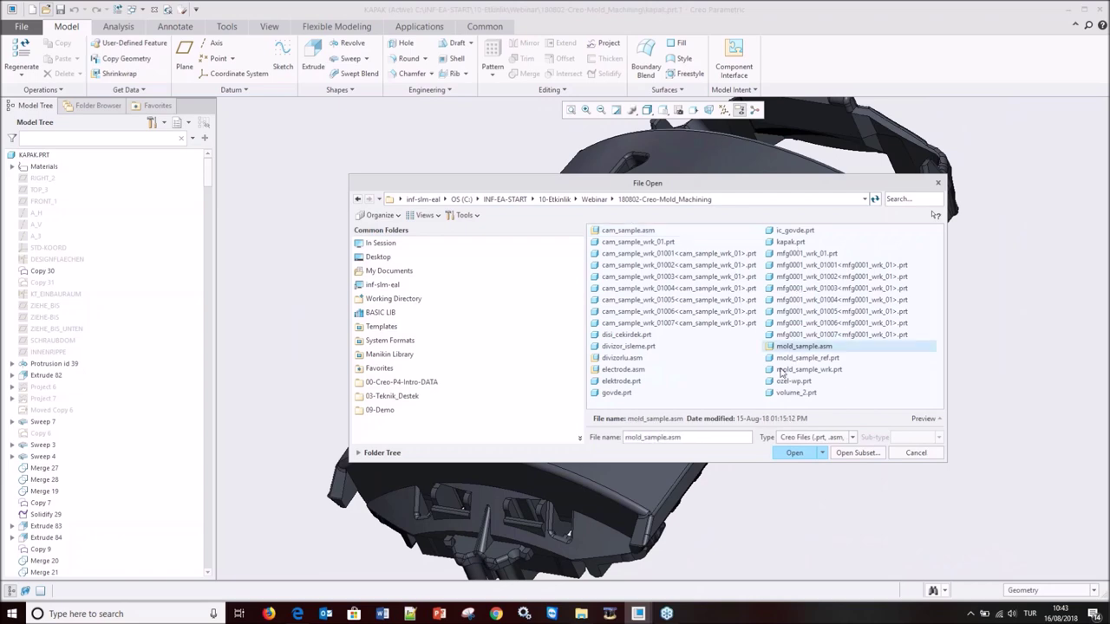
- Open mold_sample.asm, hide the MOLD_SAMPLE_WRK.PRT workpiece, and bring up the Mold Opening options
click(781, 452)
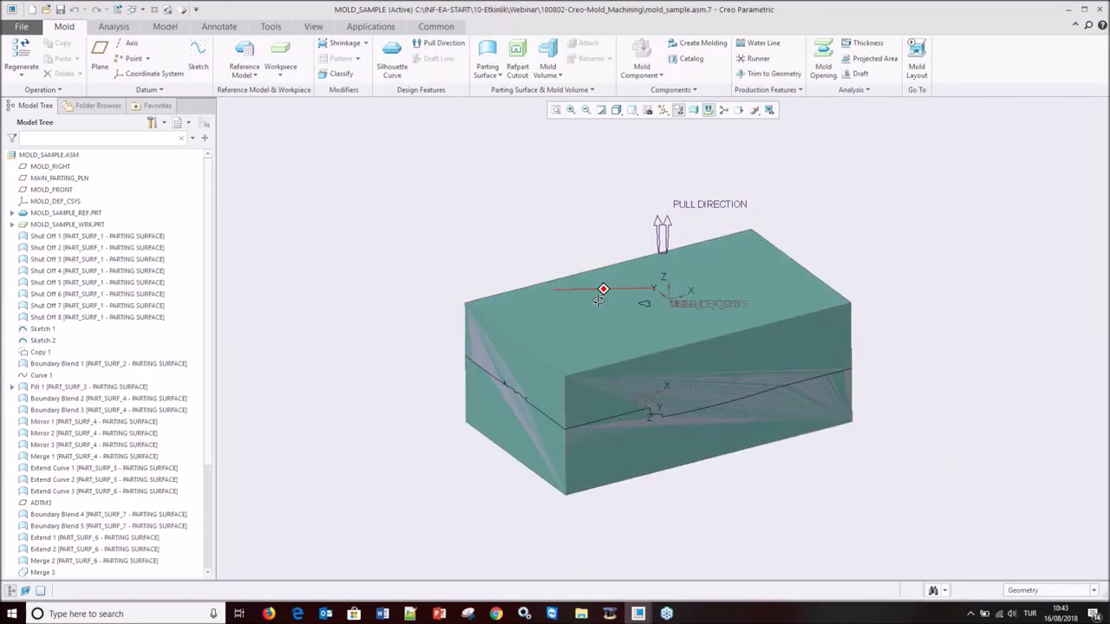
click(89, 225)
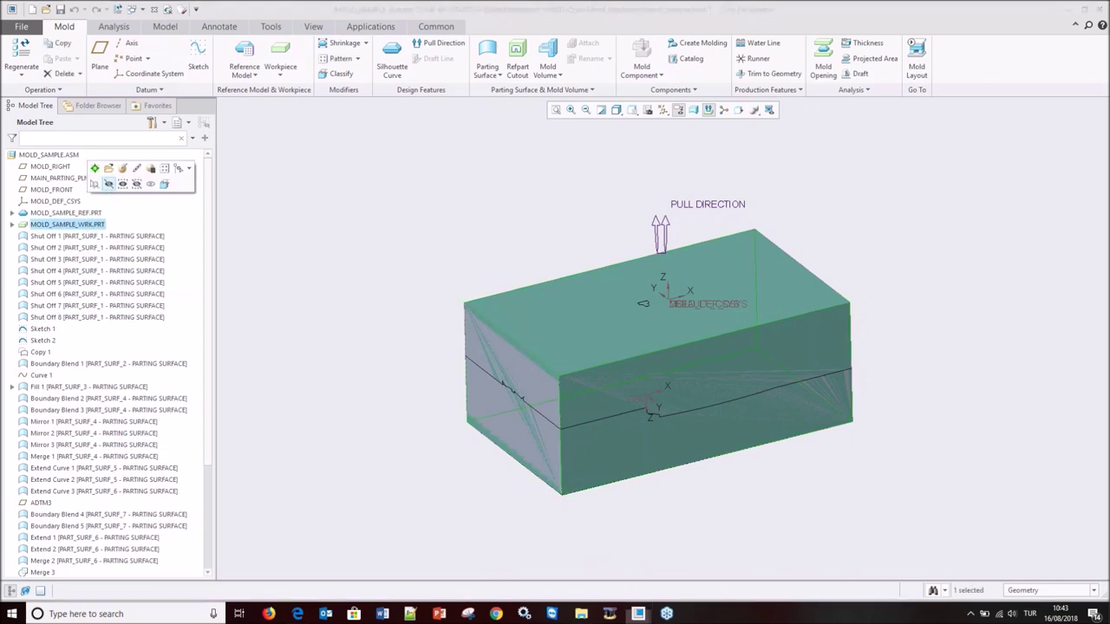
click(105, 185)
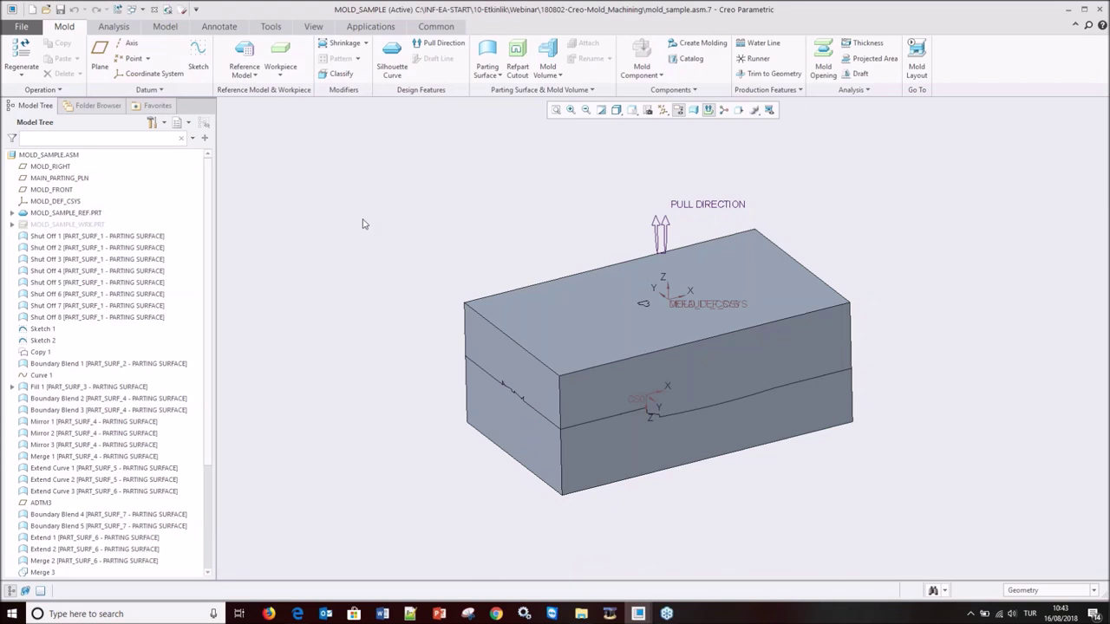
click(826, 77)
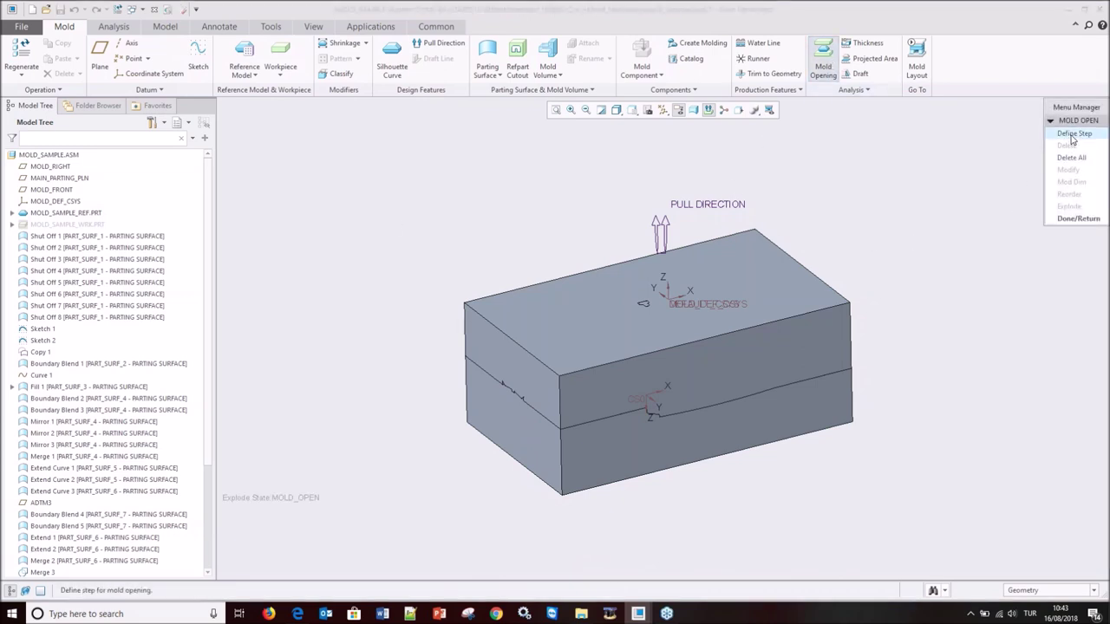
- Define a mold opening step moving the upper volume 100 along the vertical edge
click(1072, 135)
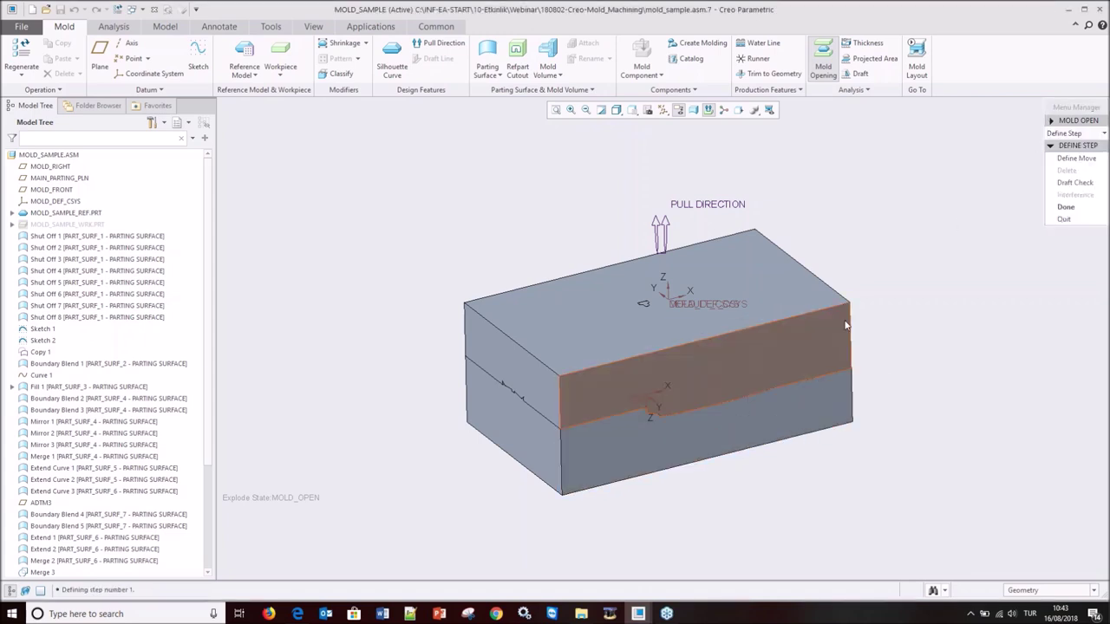
click(812, 344)
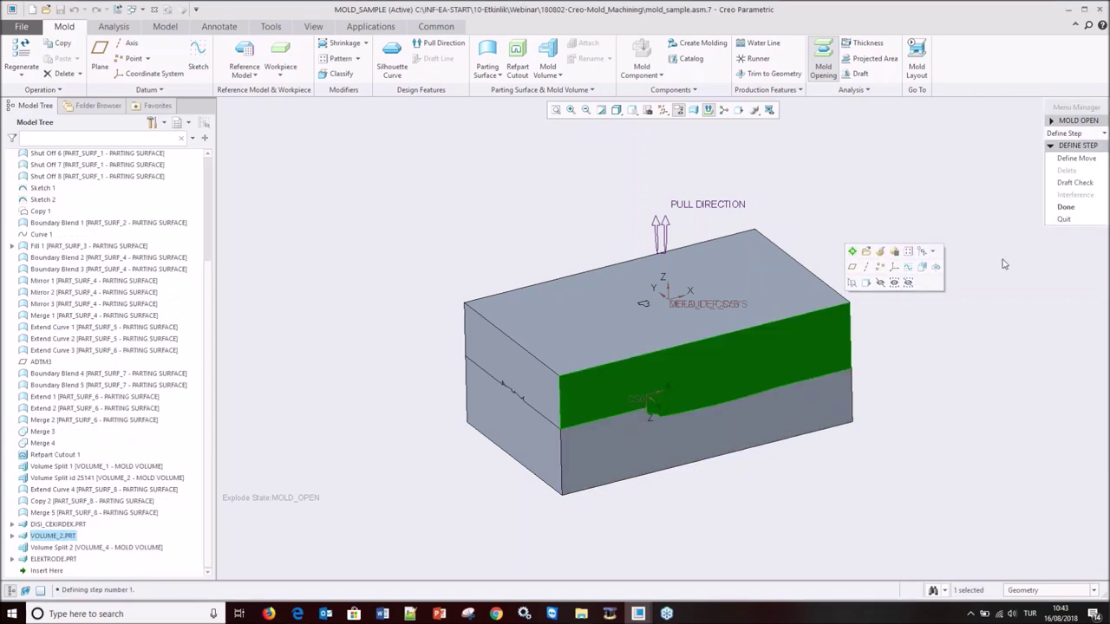
click(1065, 207)
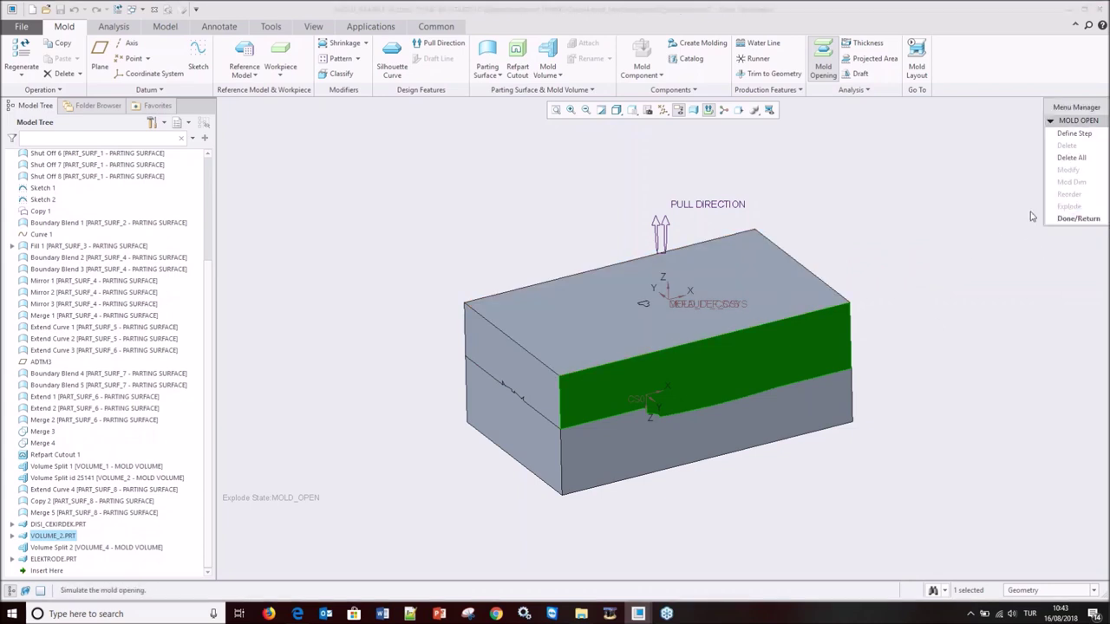
click(1073, 133)
click(1076, 158)
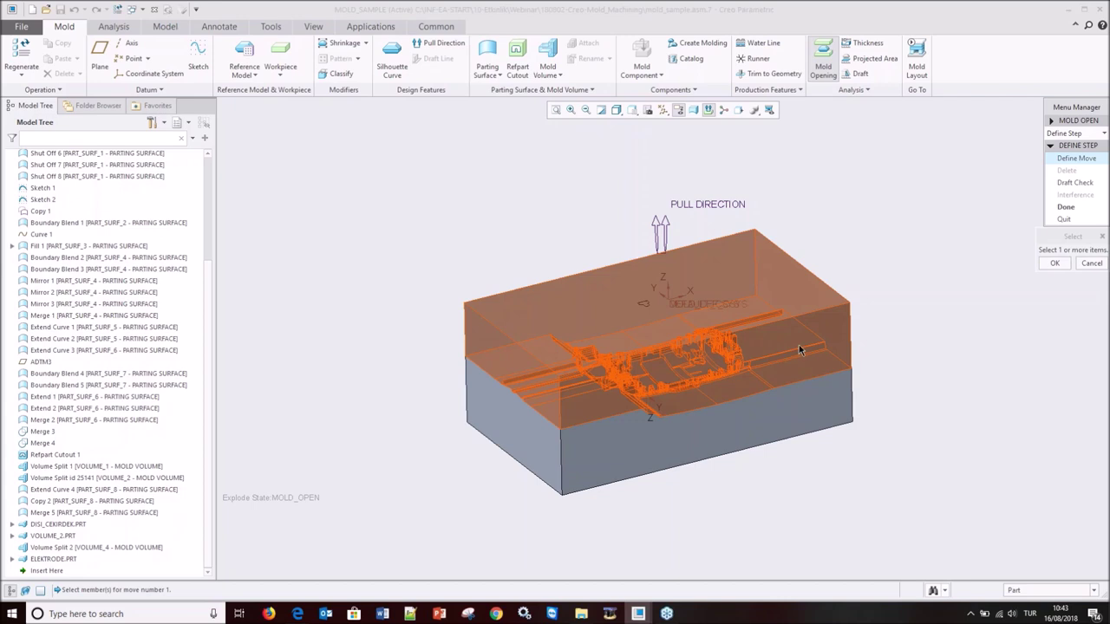
click(869, 331)
middle_click(849, 322)
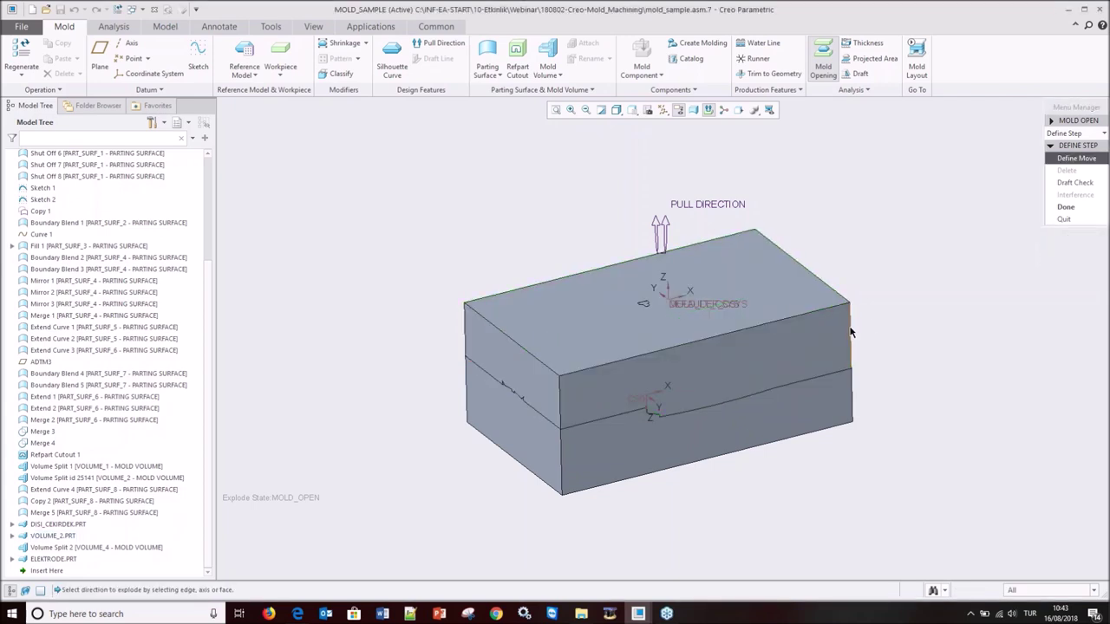
click(850, 325)
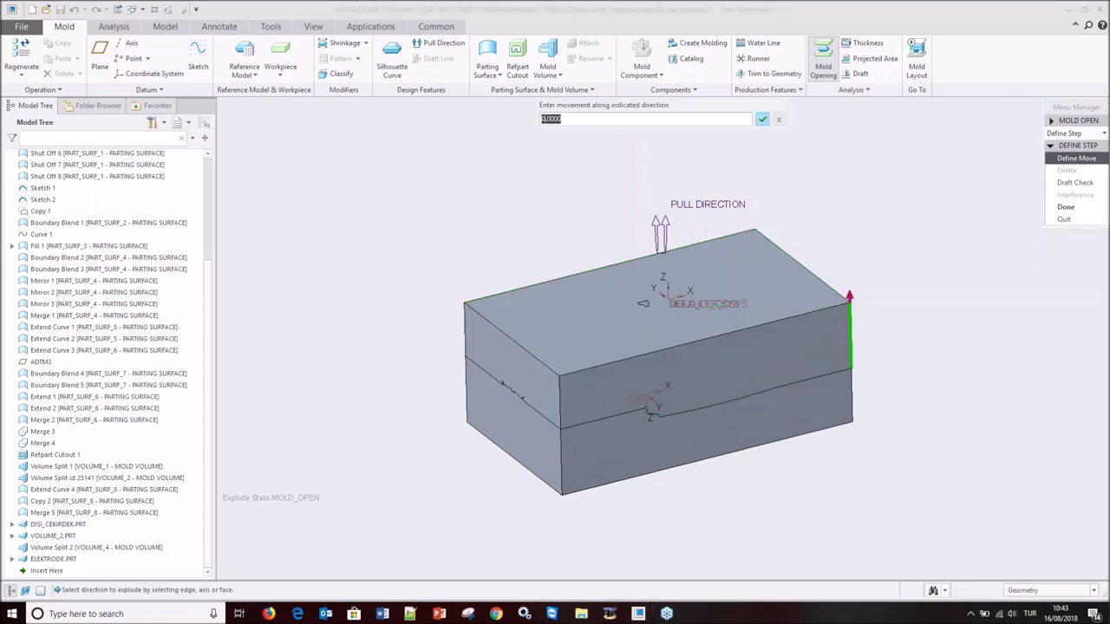
text(100)
key(Return)
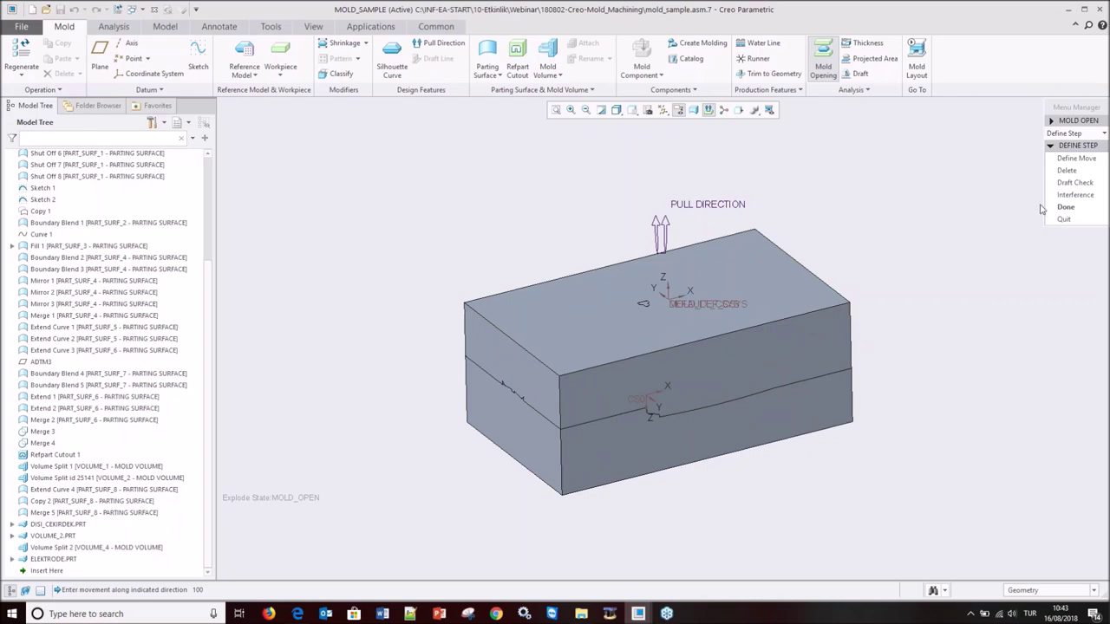
click(1066, 207)
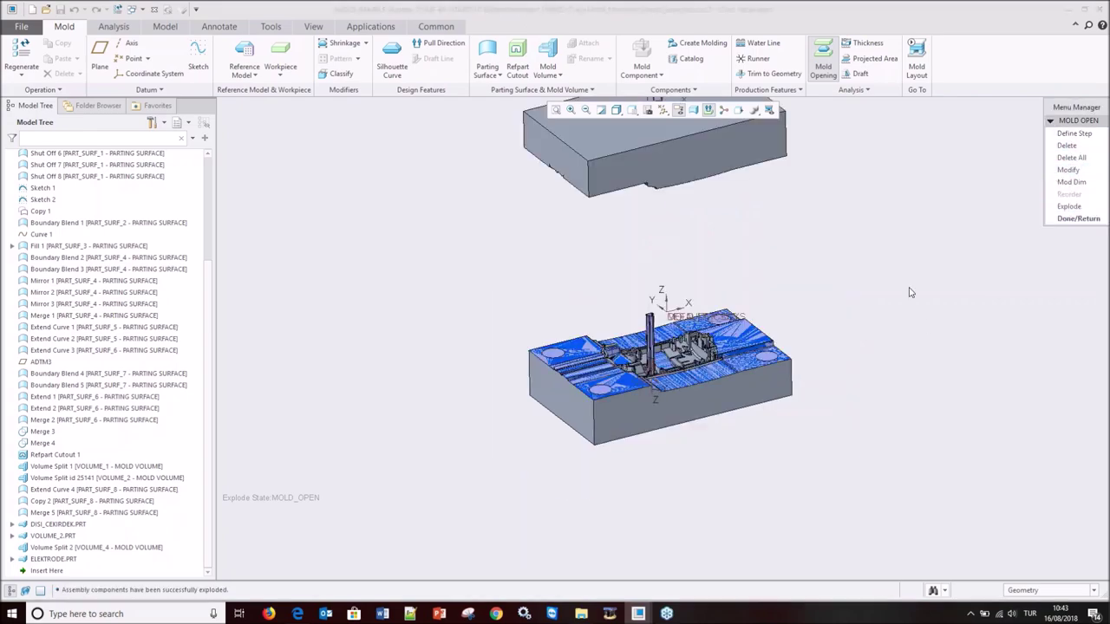
- Inspect the opened mold cavity, then finish the mold opening so the mold closes again
scroll(659, 421, up, 2)
scroll(659, 421, up, 3)
scroll(659, 420, up, 3)
mouse_move(659, 421)
middle_down()
mouse_move(646, 394)
mouse_move(610, 371)
middle_up()
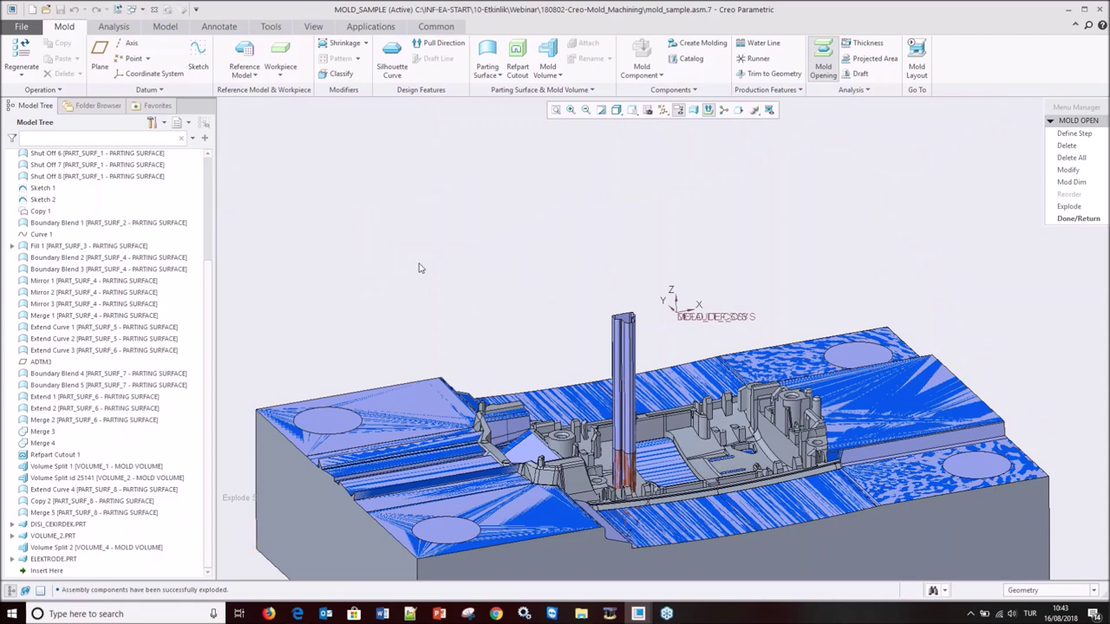
click(1077, 219)
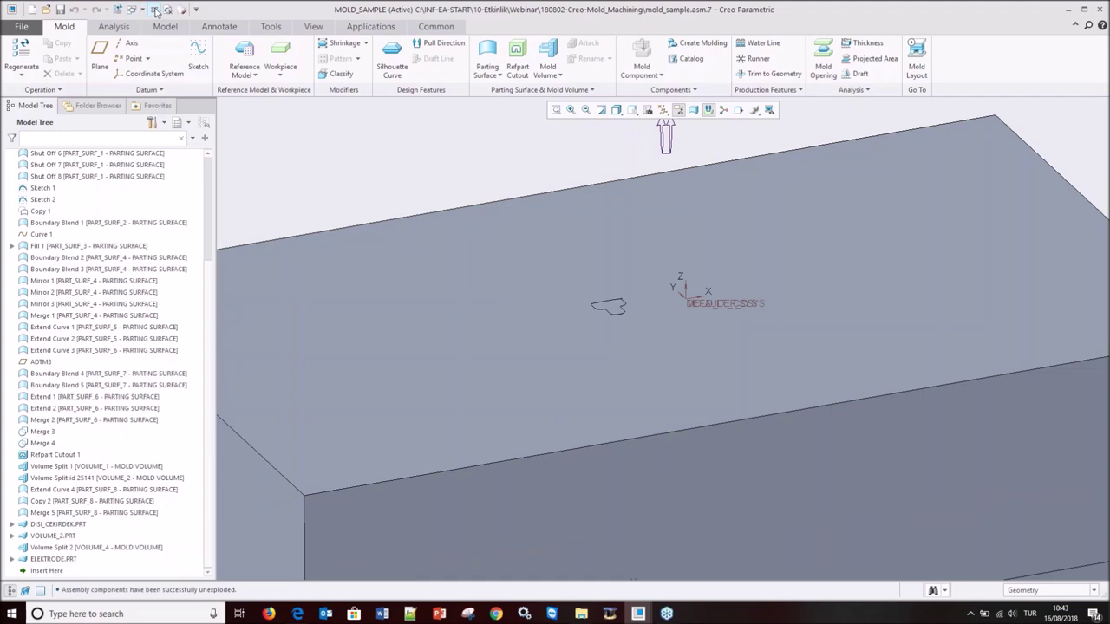
- Close the kapak part window and open the cam_sample.asm manufacturing assembly
click(155, 10)
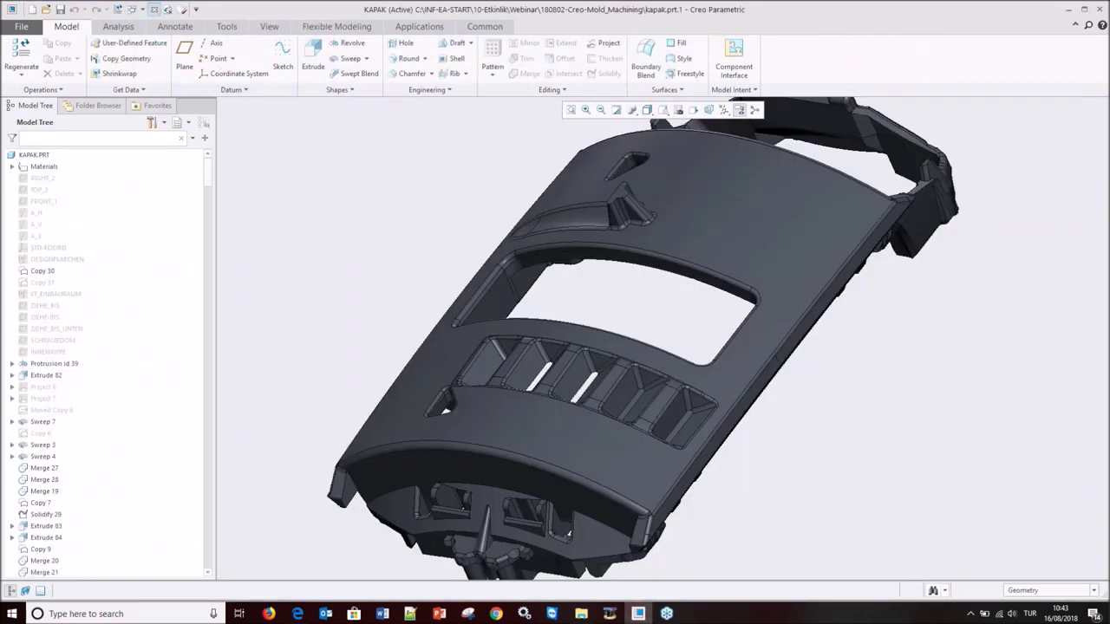
click(155, 11)
click(36, 61)
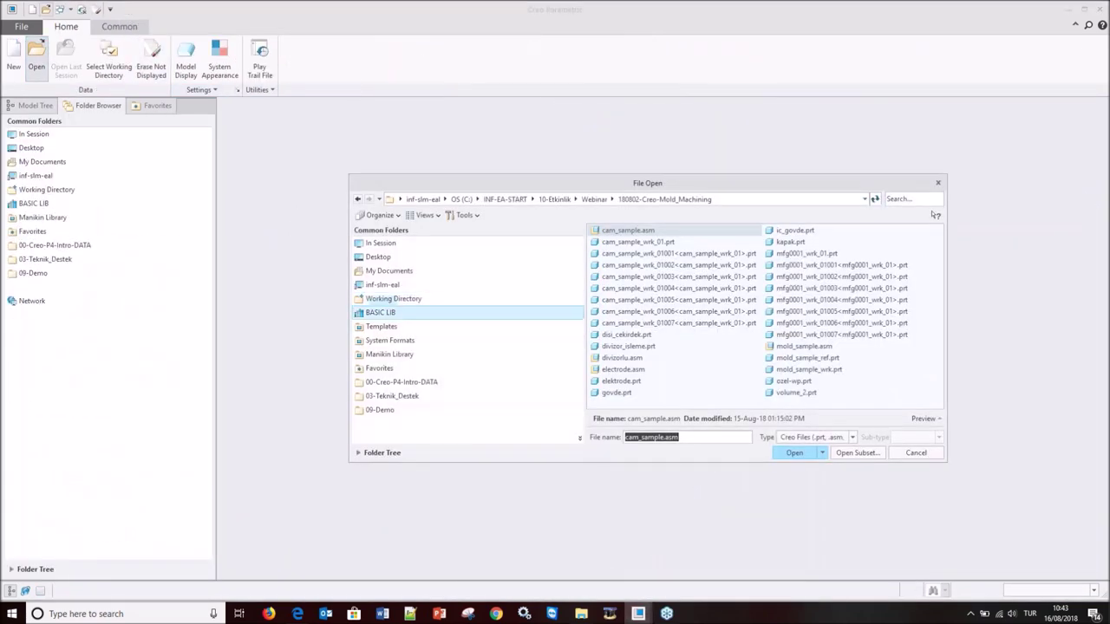
click(796, 452)
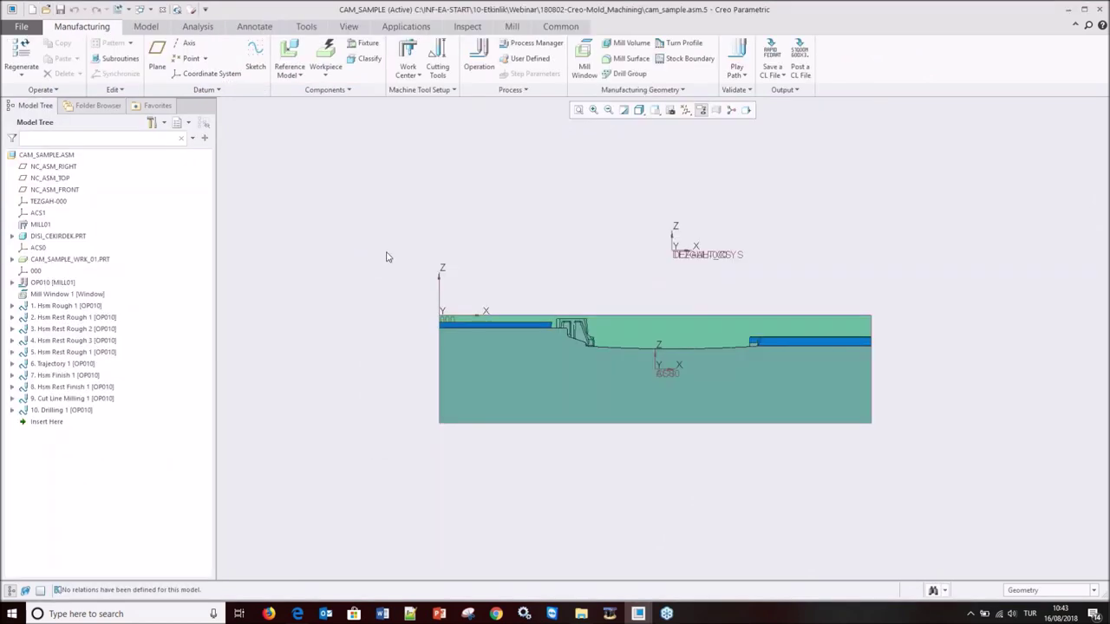
- Reset to default orientation, move the insert point after Mill Window 1, zoom out, and show Mill commands
key(ctrl+d)
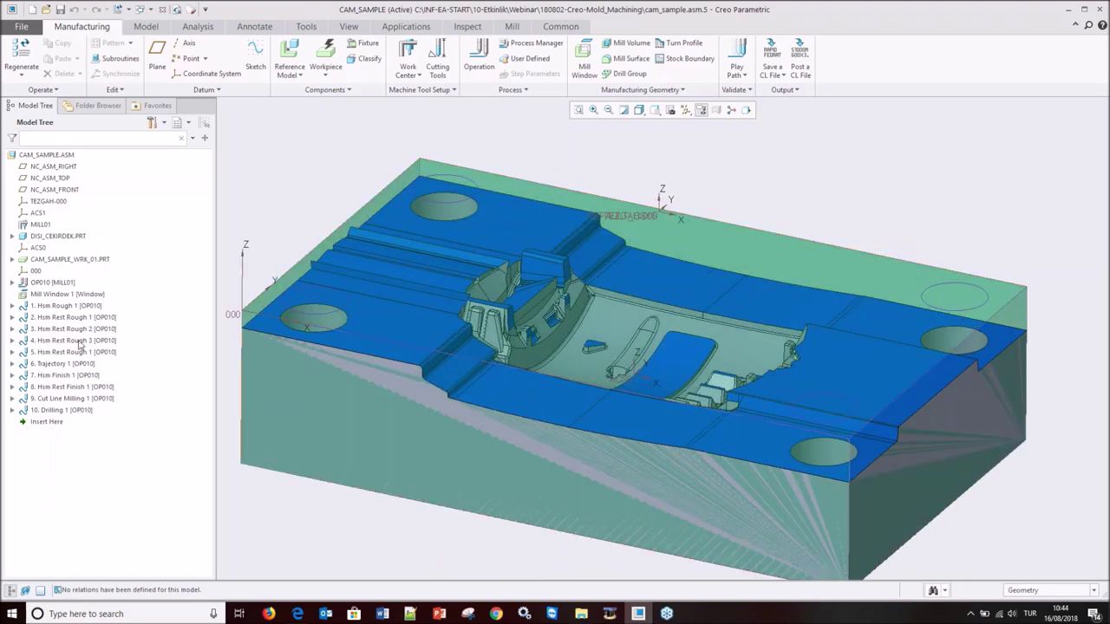
drag(47, 422, 75, 308)
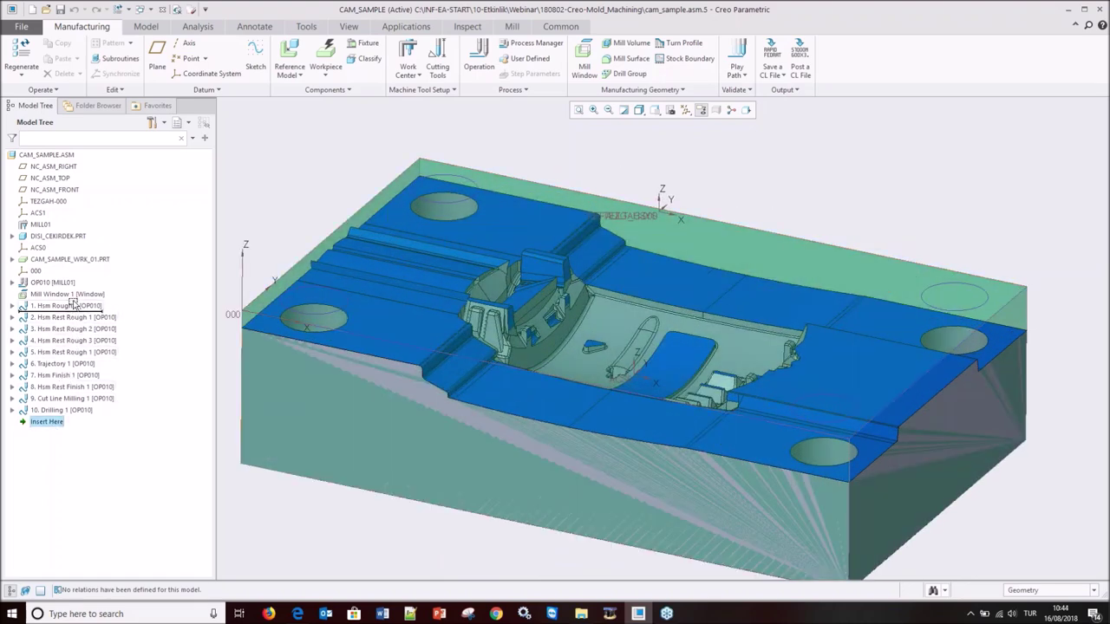
scroll(578, 353, down, 2)
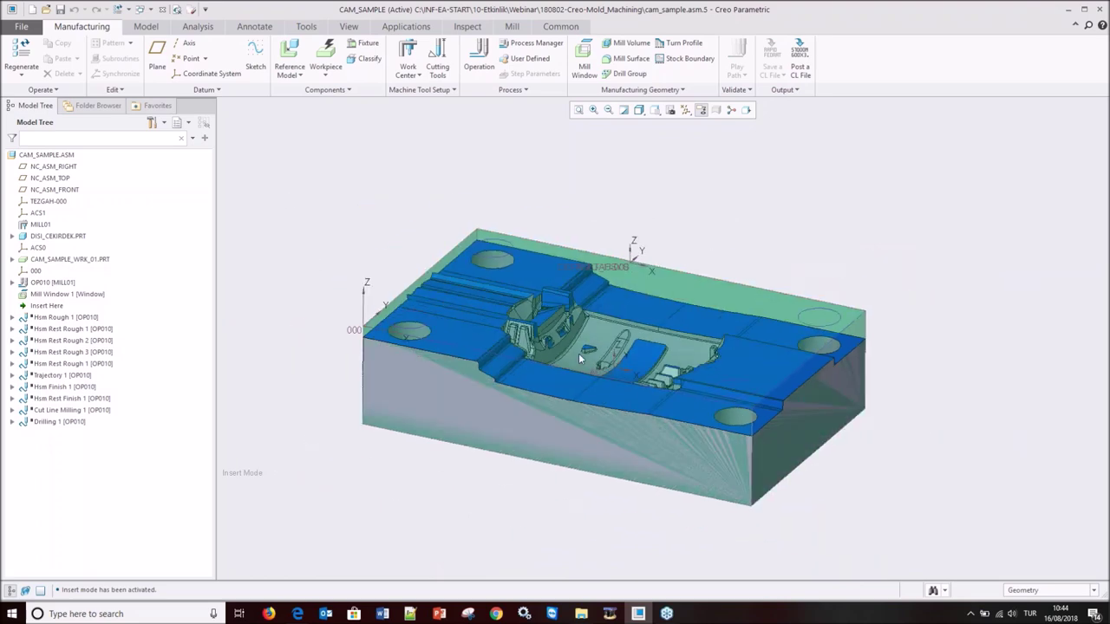
scroll(598, 320, down, 1)
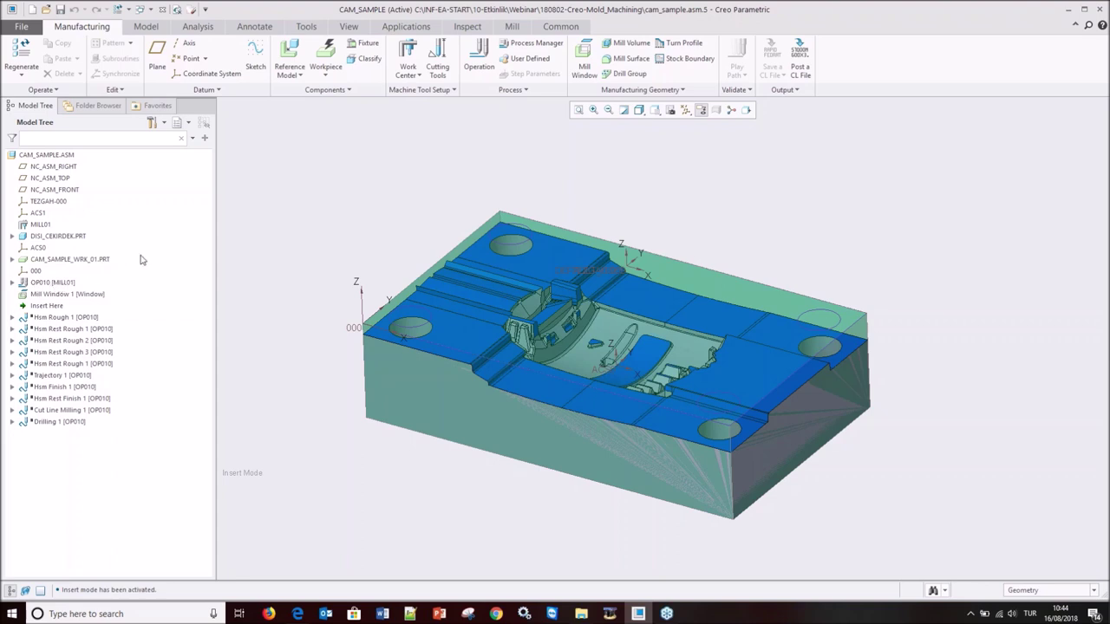
click(511, 26)
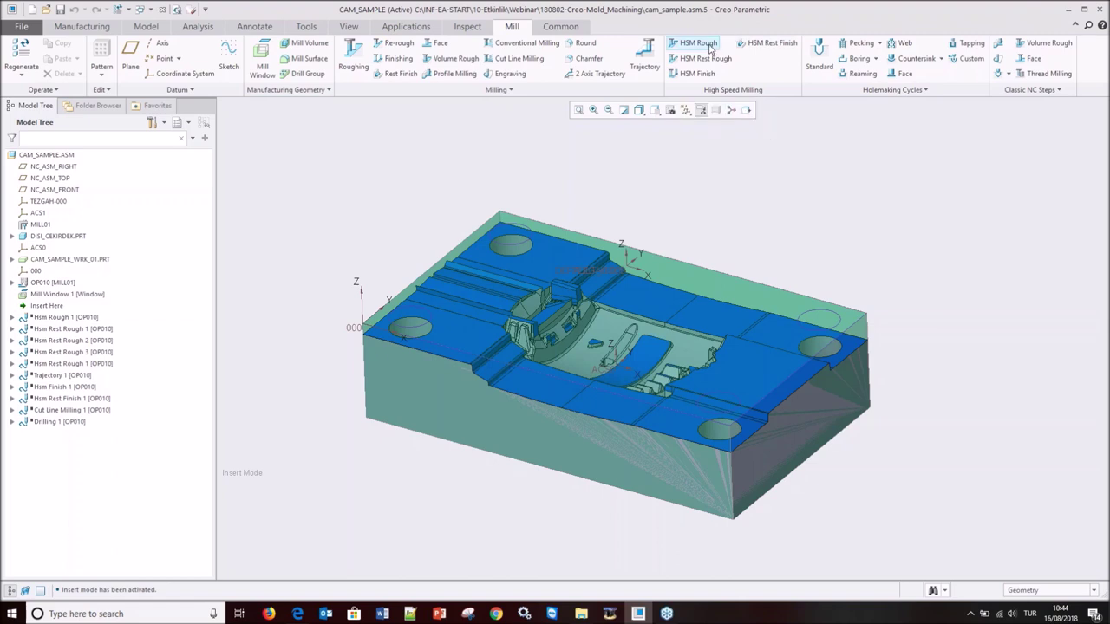
- Start a new HSM Rough sequence and assign it tool 02: SF16_ISO50
click(711, 48)
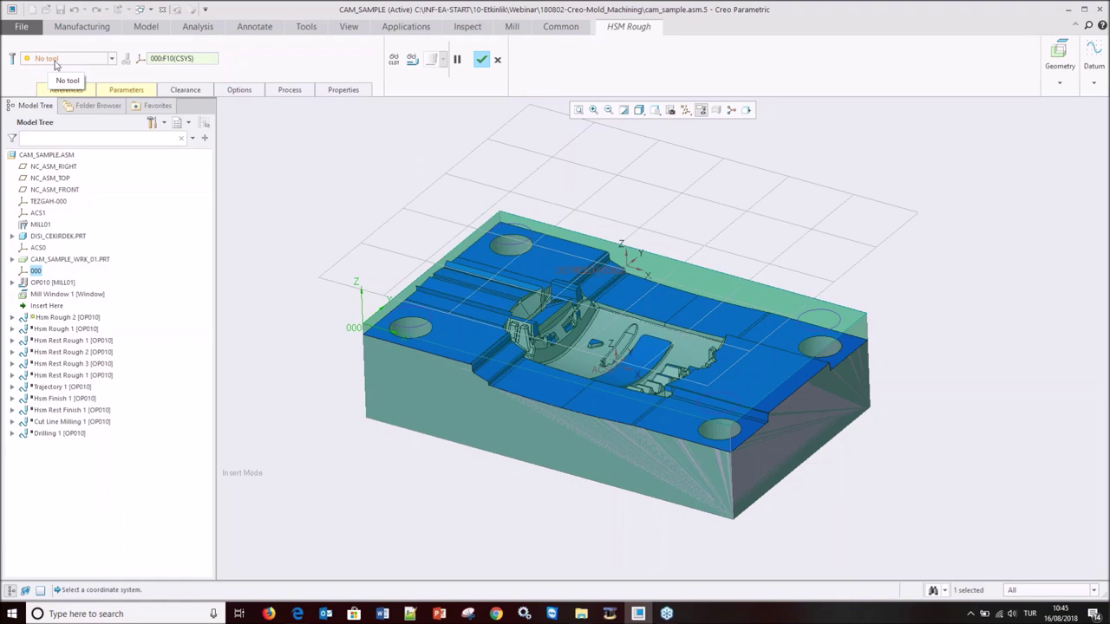
click(112, 59)
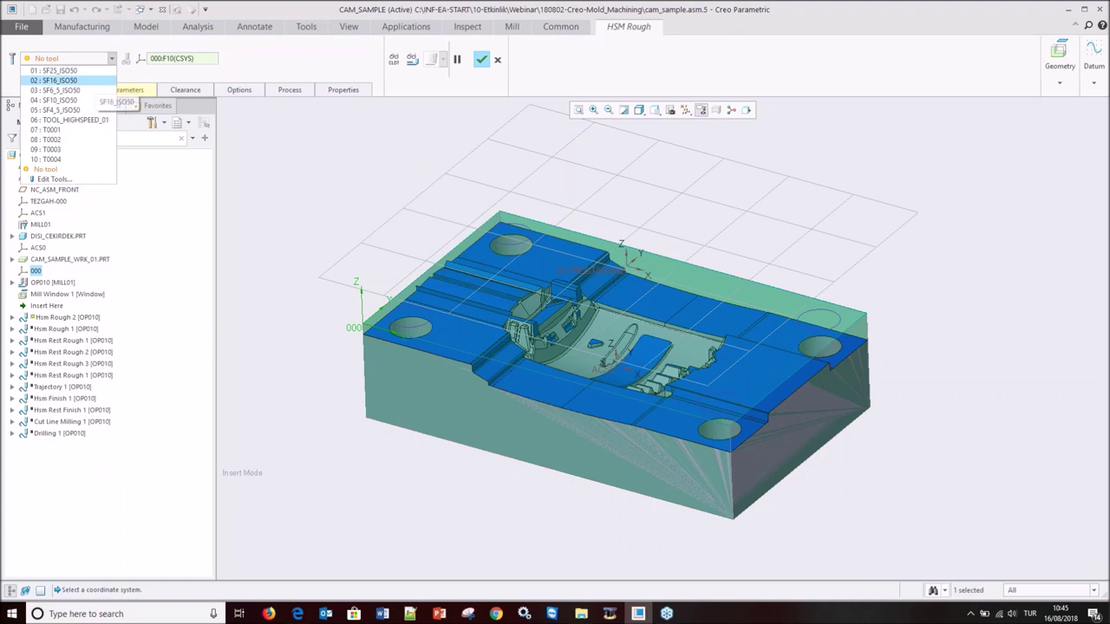
click(93, 80)
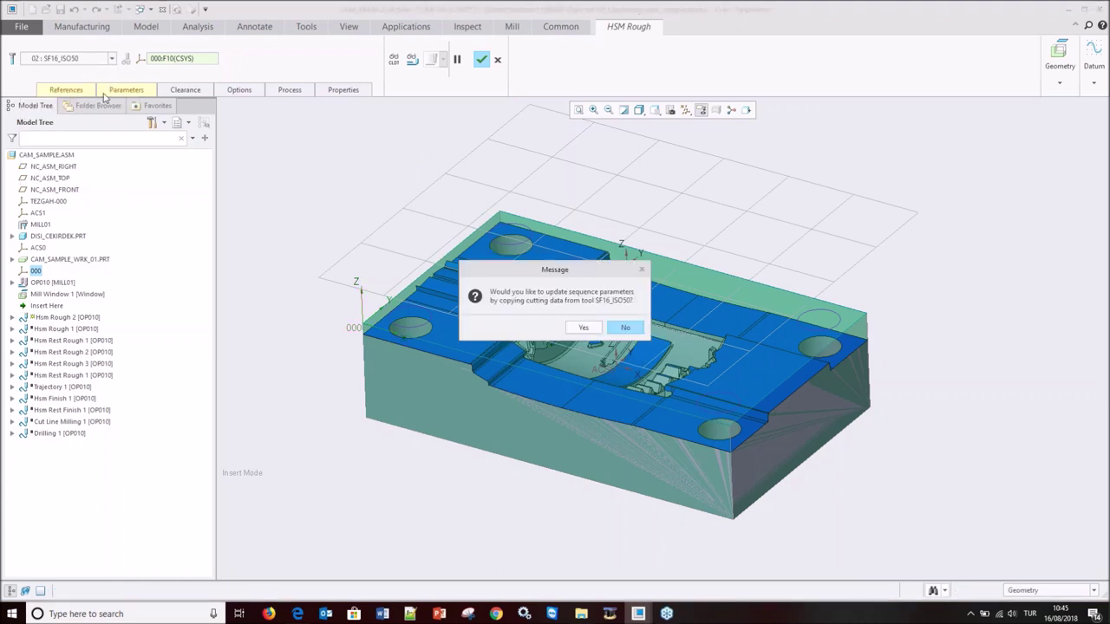
- Accept copying SF16_ISO50 cutting data and review the Hsm Rough 2 parameters and references
click(589, 329)
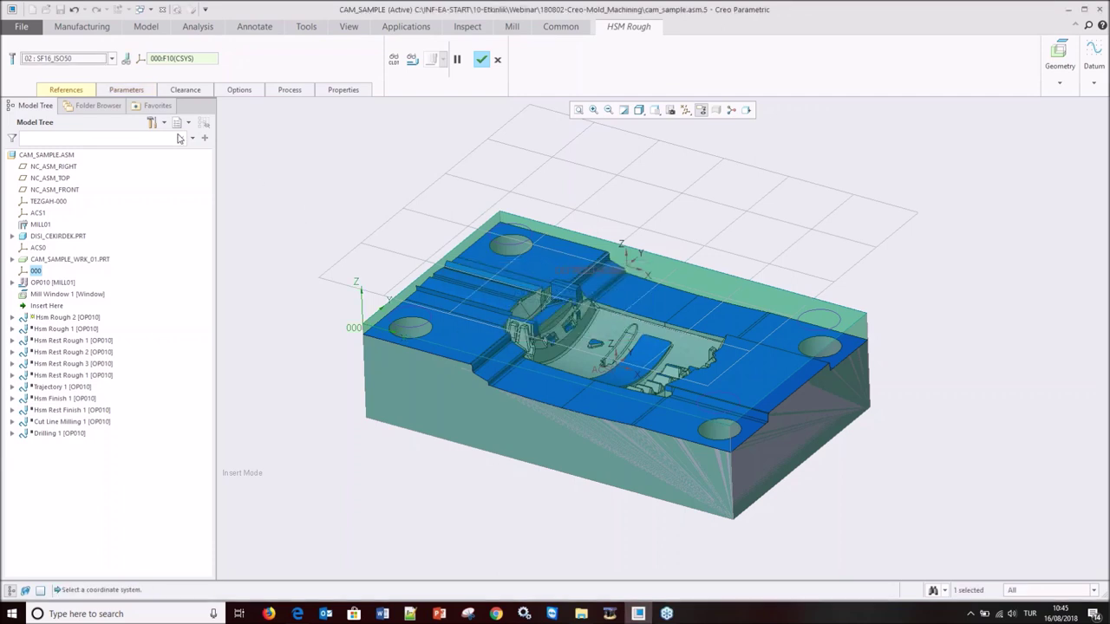
click(138, 90)
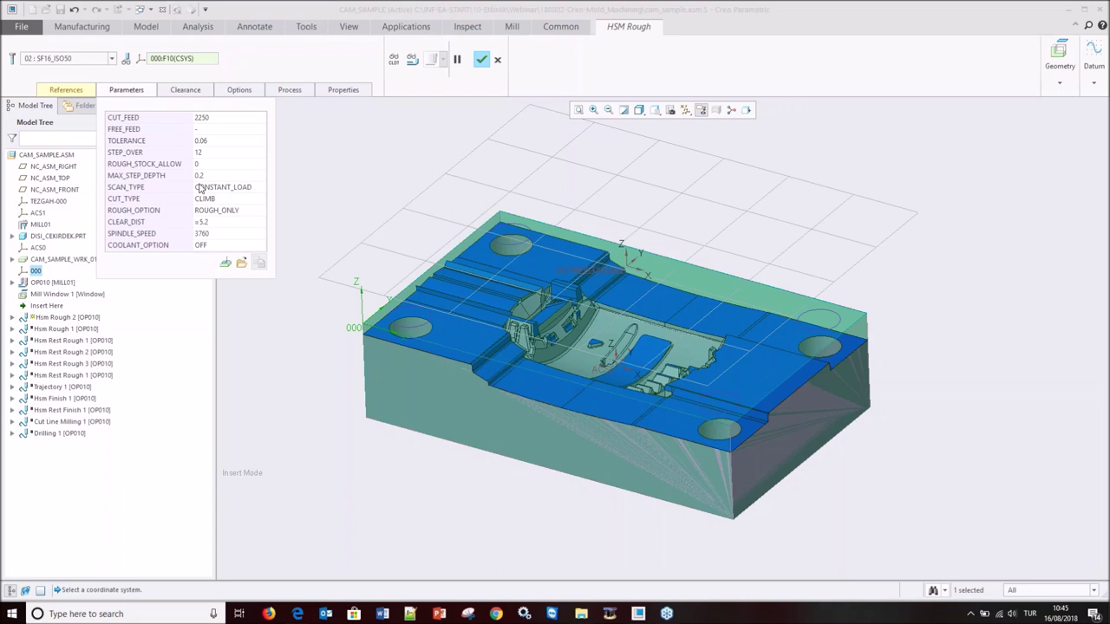
click(138, 91)
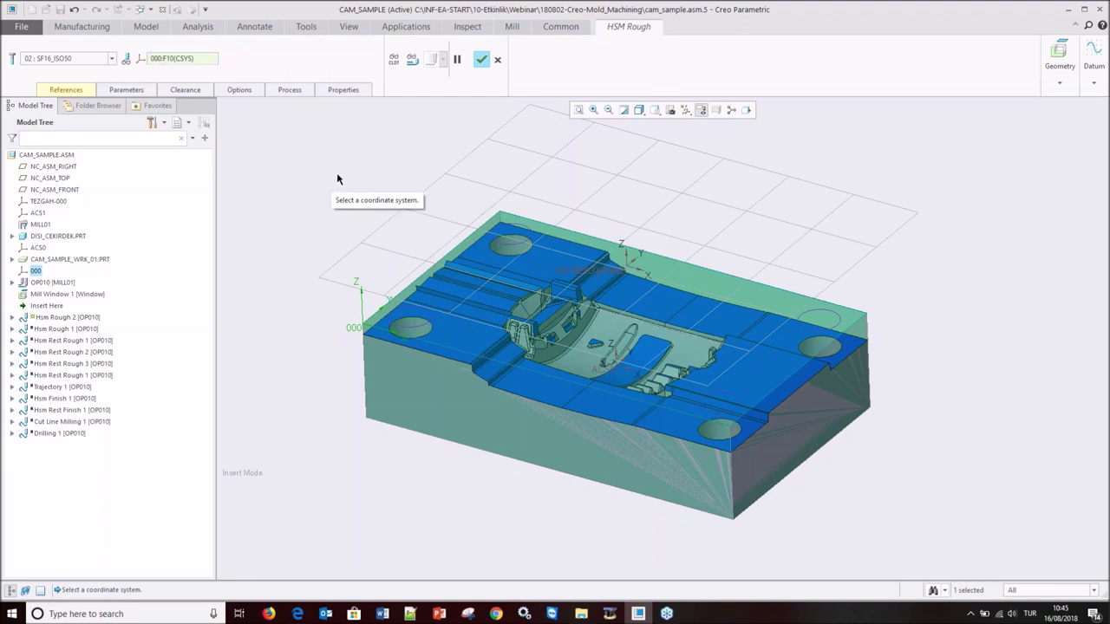
click(86, 94)
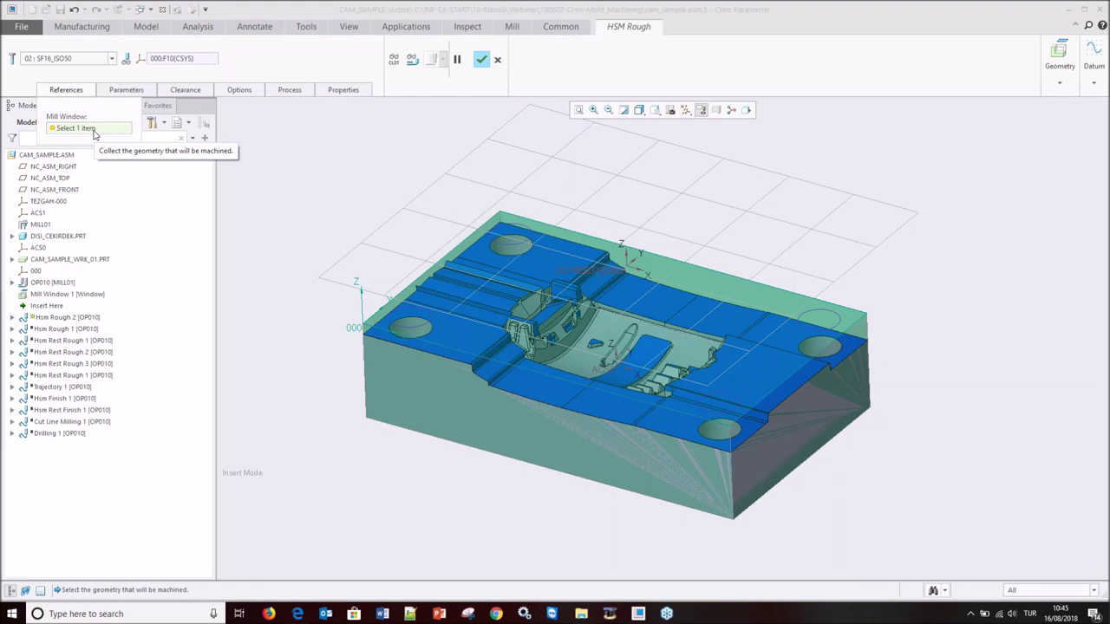
- Set the Hsm Rough 2 mill window reference to Mill Window 1 (F12)
click(94, 129)
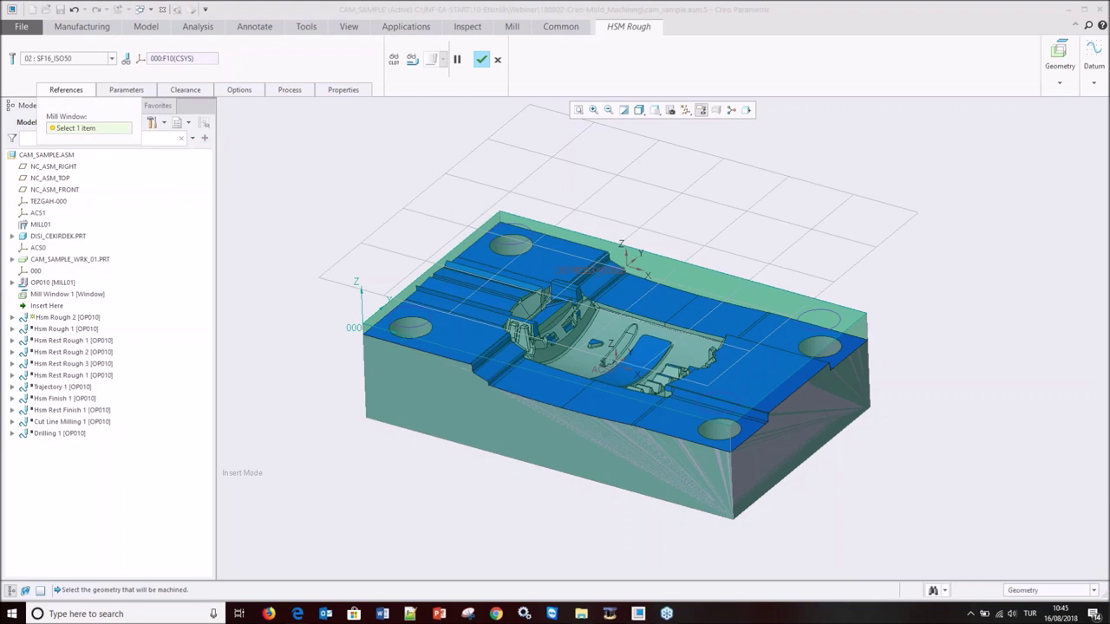
click(517, 373)
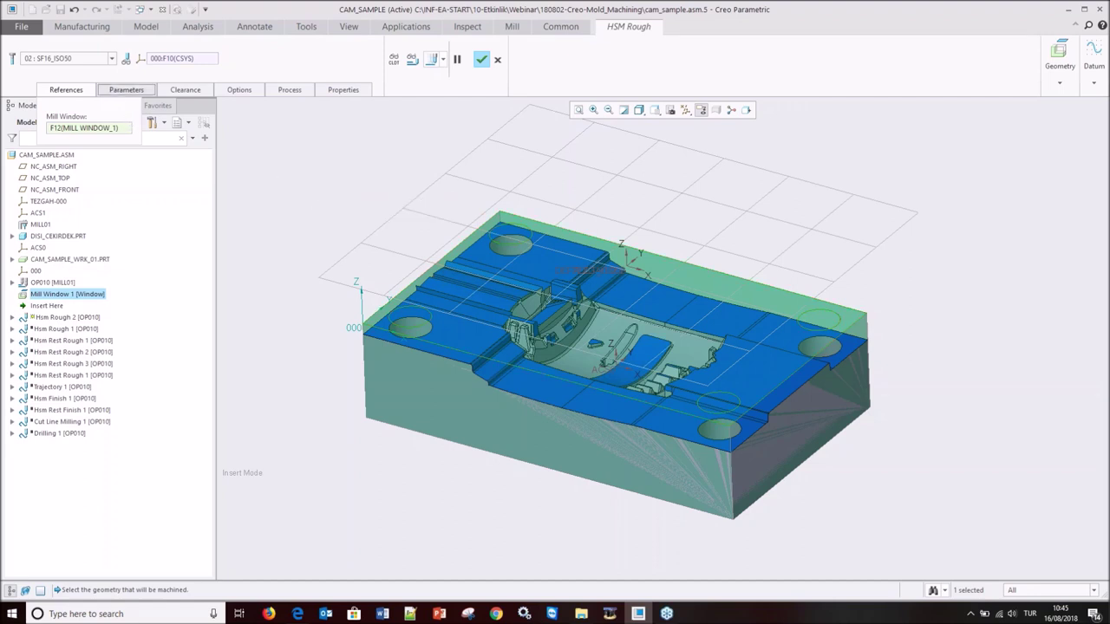
click(125, 89)
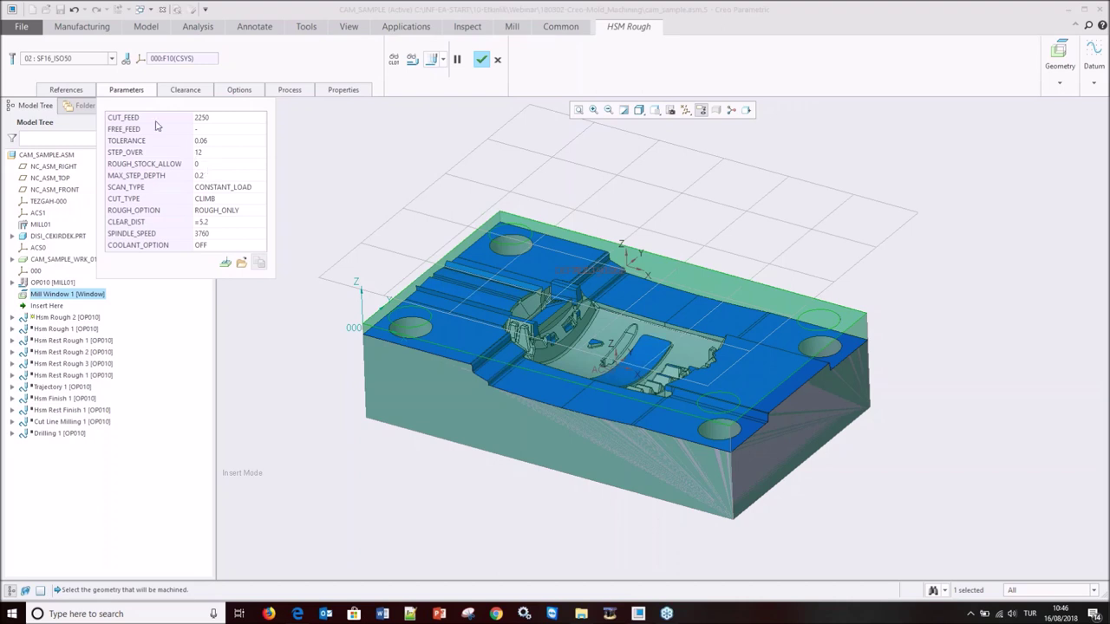
click(111, 58)
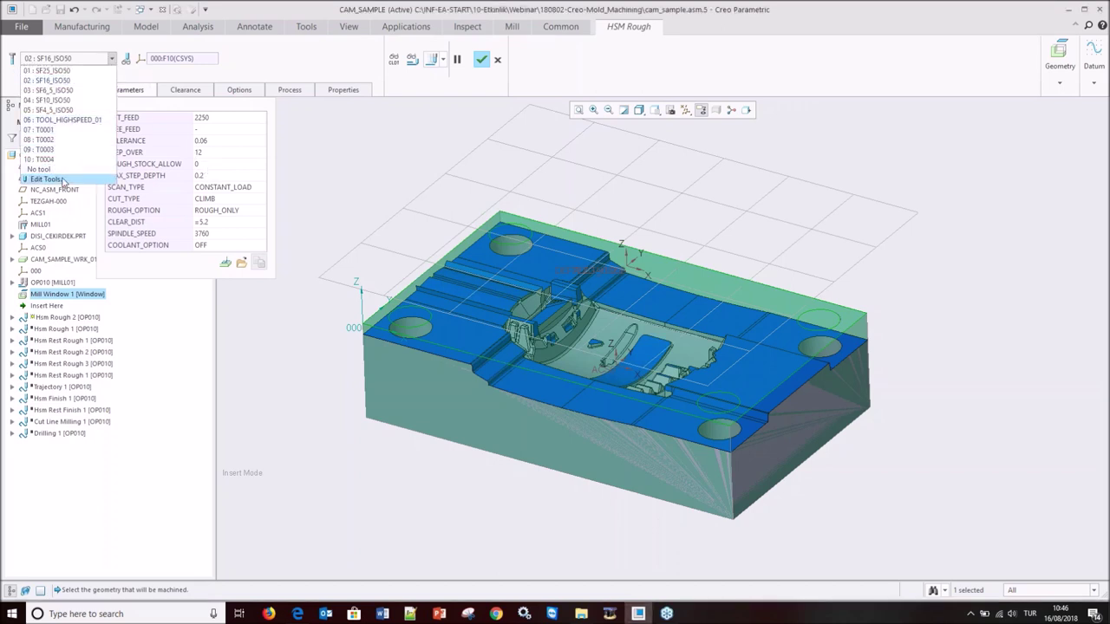
click(62, 180)
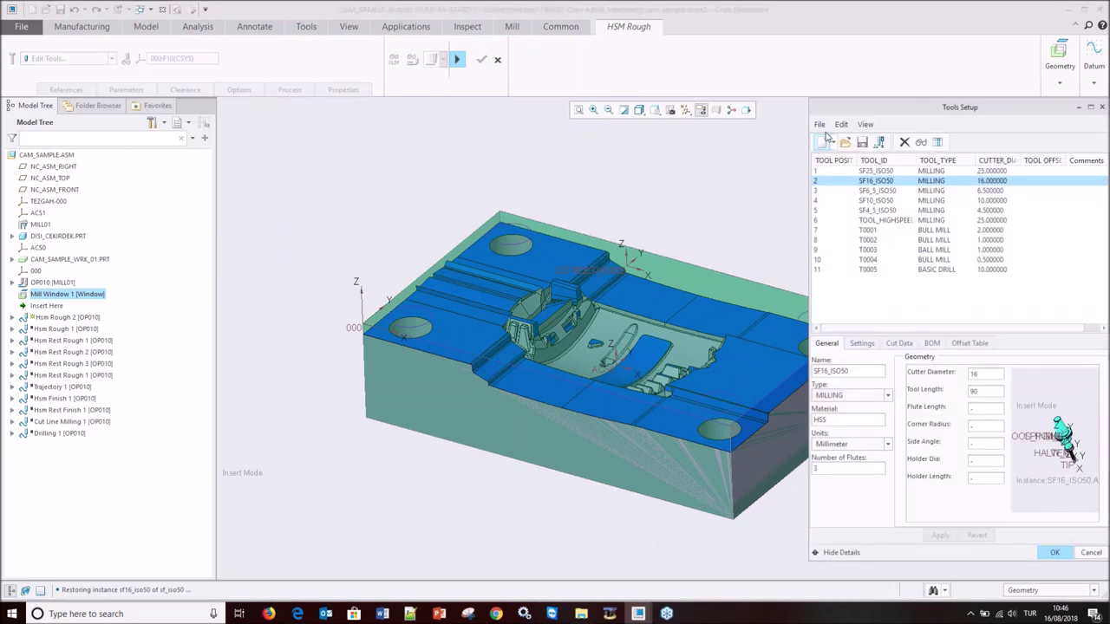
drag(838, 107, 386, 51)
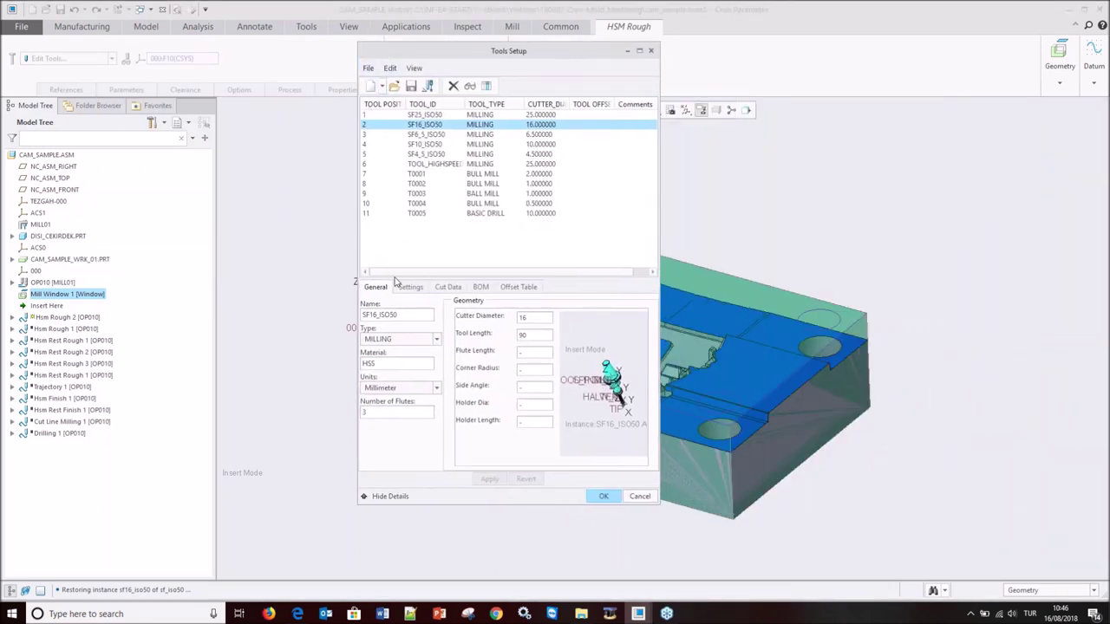
click(448, 287)
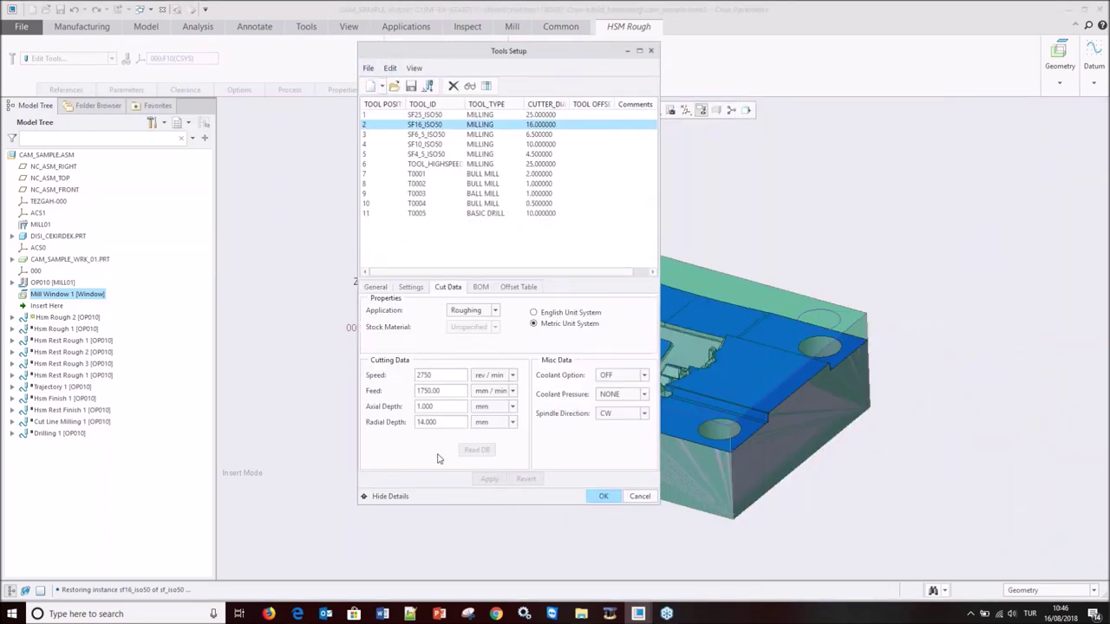
click(495, 310)
click(469, 332)
click(494, 311)
click(468, 325)
click(604, 495)
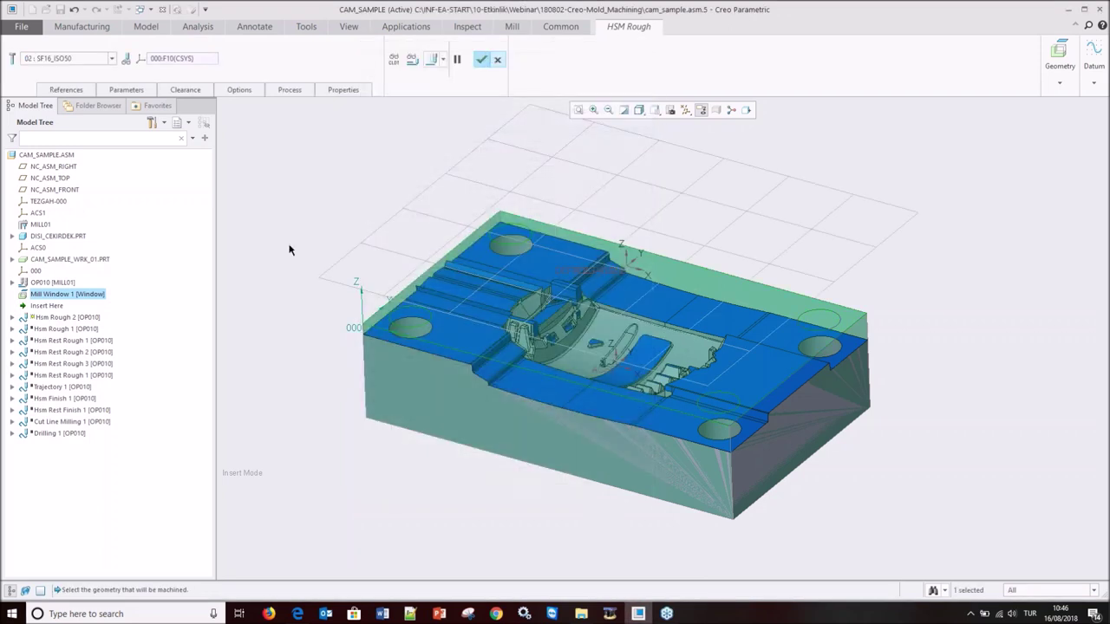
- Review the Hsm Rough 2 parameters, generate the roughing toolpath, and slow the playback speed
click(128, 91)
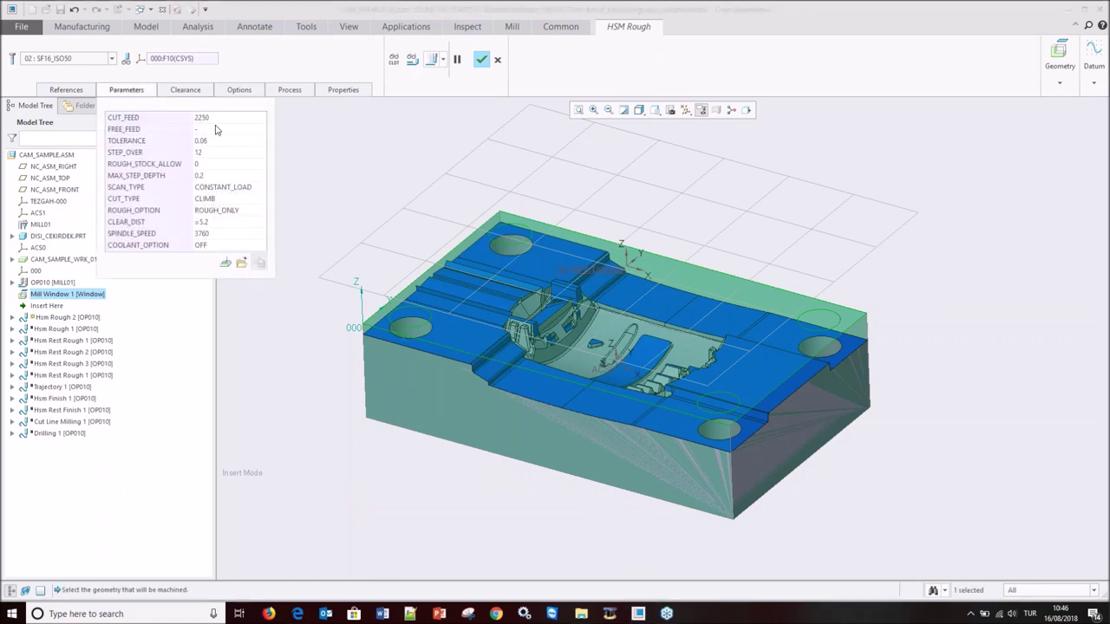
click(126, 89)
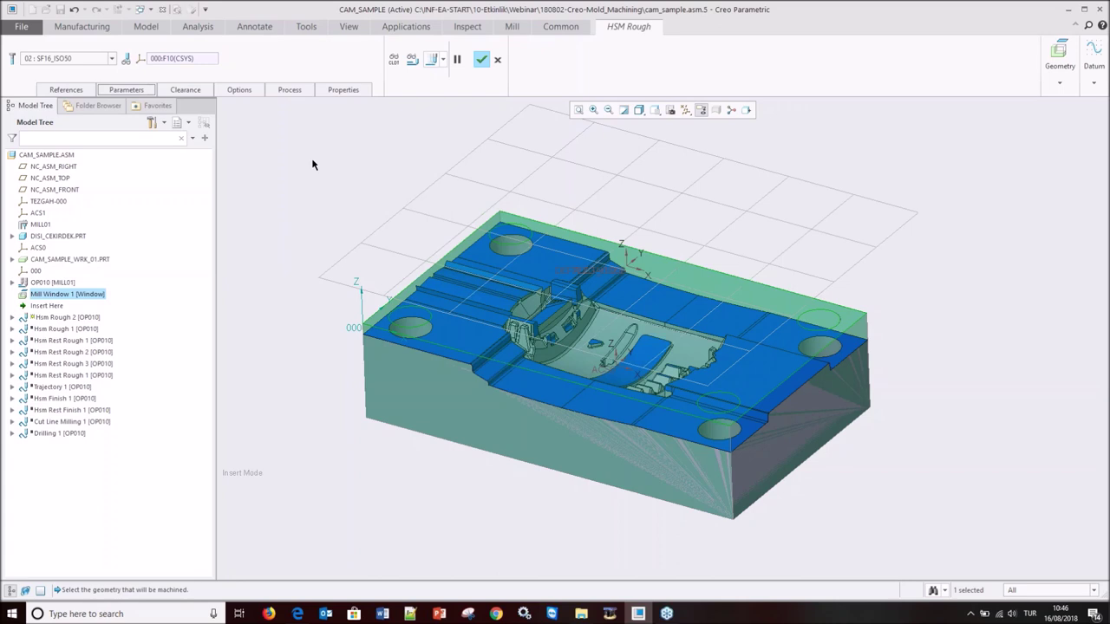
click(433, 59)
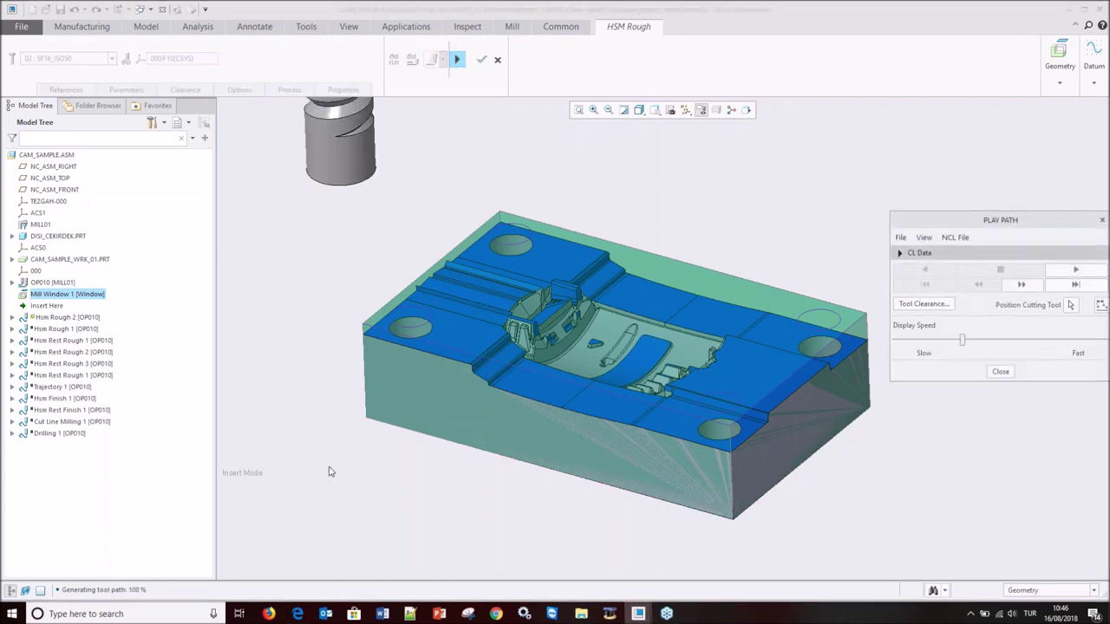
click(934, 341)
- Play back the roughing toolpath with the display speed turned up
drag(934, 342, 937, 343)
click(1075, 271)
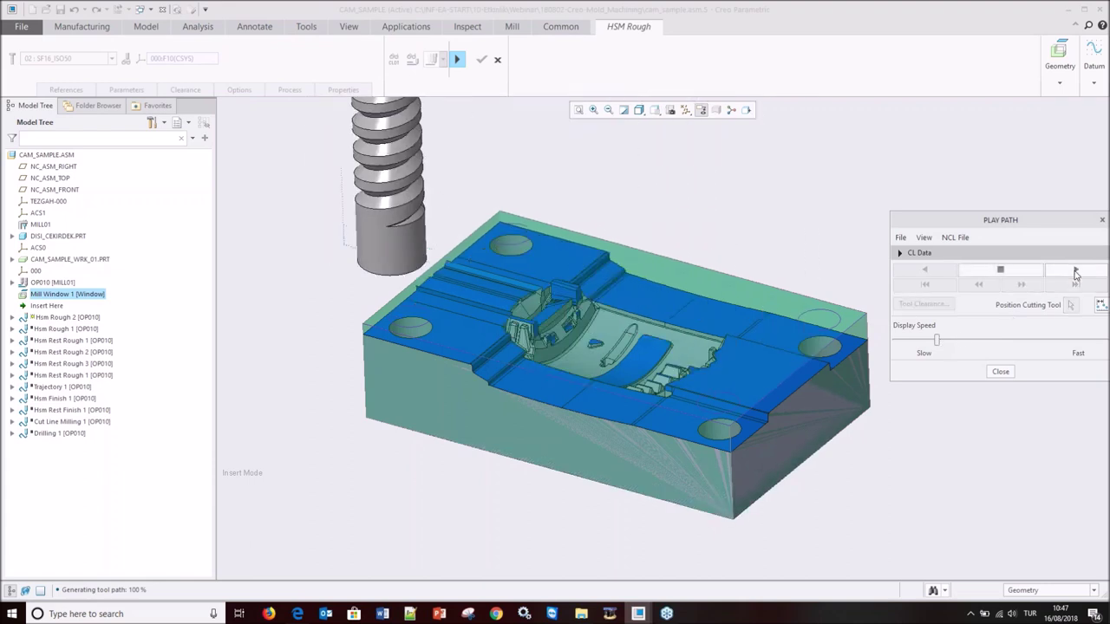
click(978, 341)
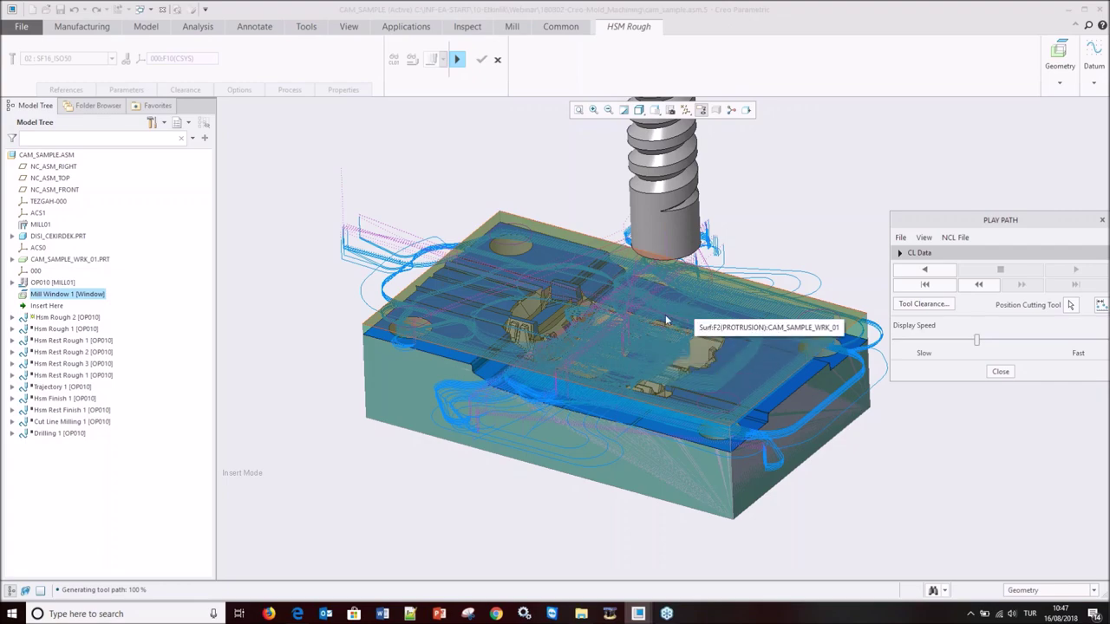
- Orbit and zoom to inspect the toolpath over the mould, then close the player
middle_drag(613, 323, 618, 328)
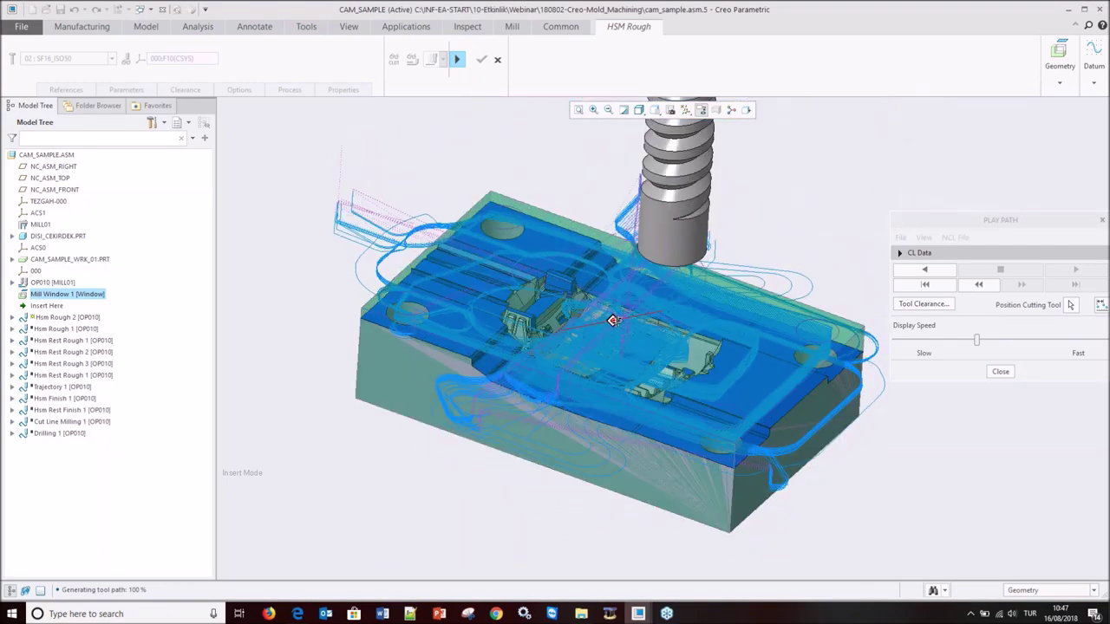
scroll(617, 328, up, 3)
scroll(619, 338, up, 2)
scroll(621, 353, up, 2)
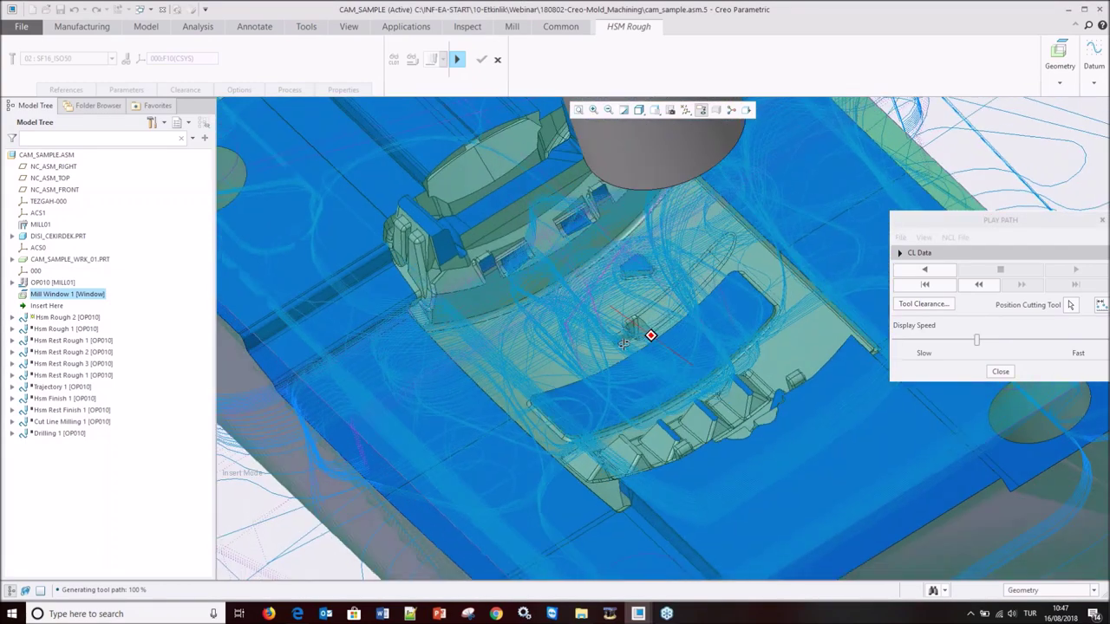
scroll(621, 353, down, 3)
middle_drag(621, 352, 644, 359)
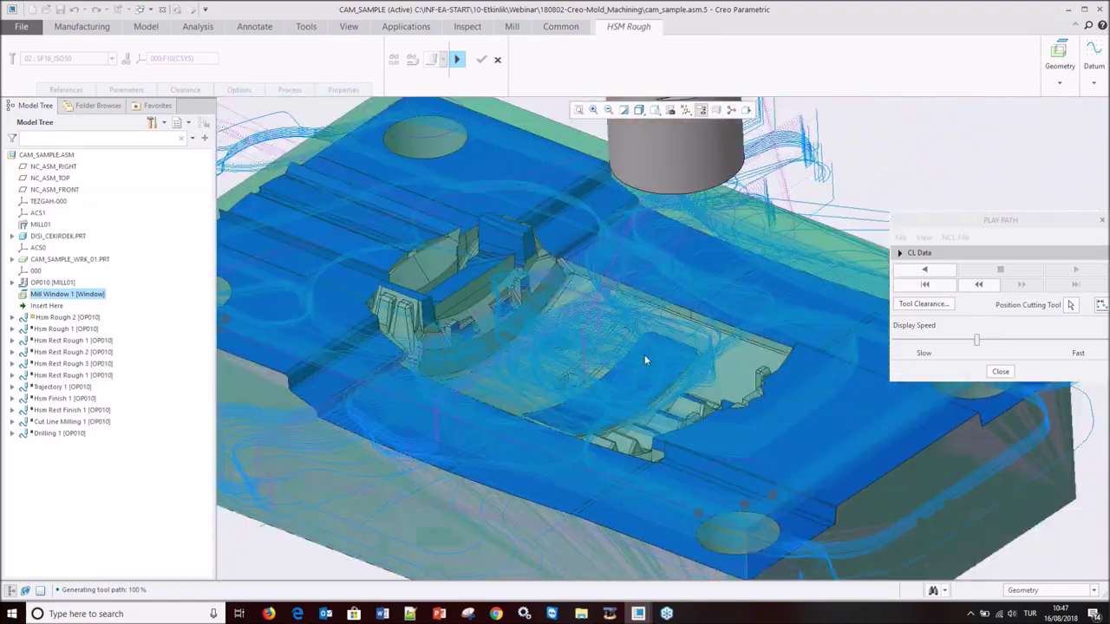
scroll(646, 352, down, 3)
middle_drag(665, 326, 665, 321)
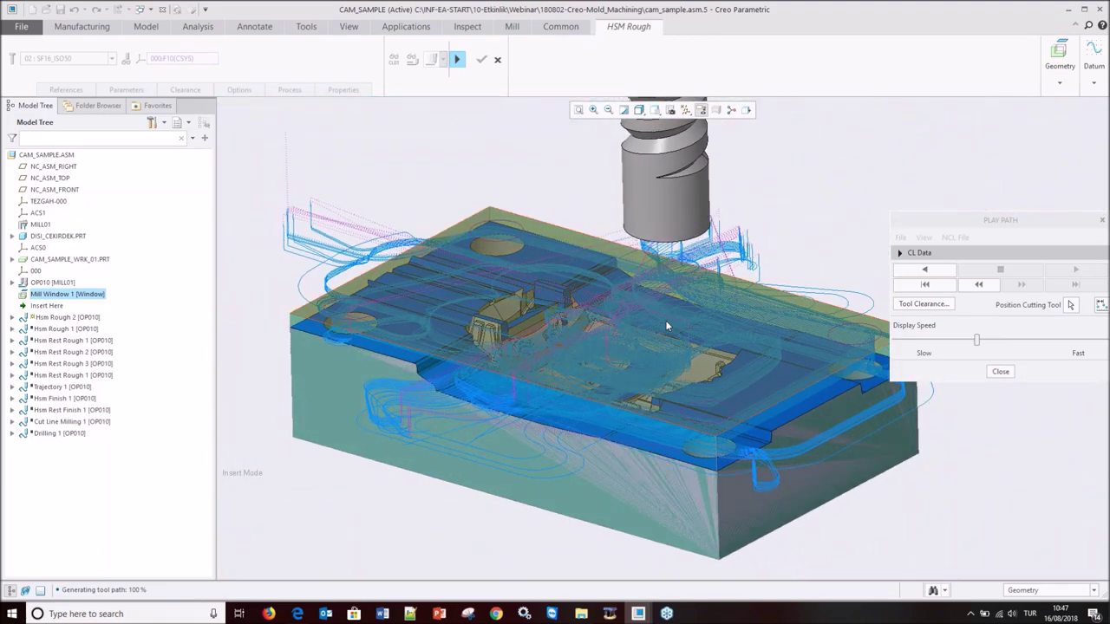
click(999, 372)
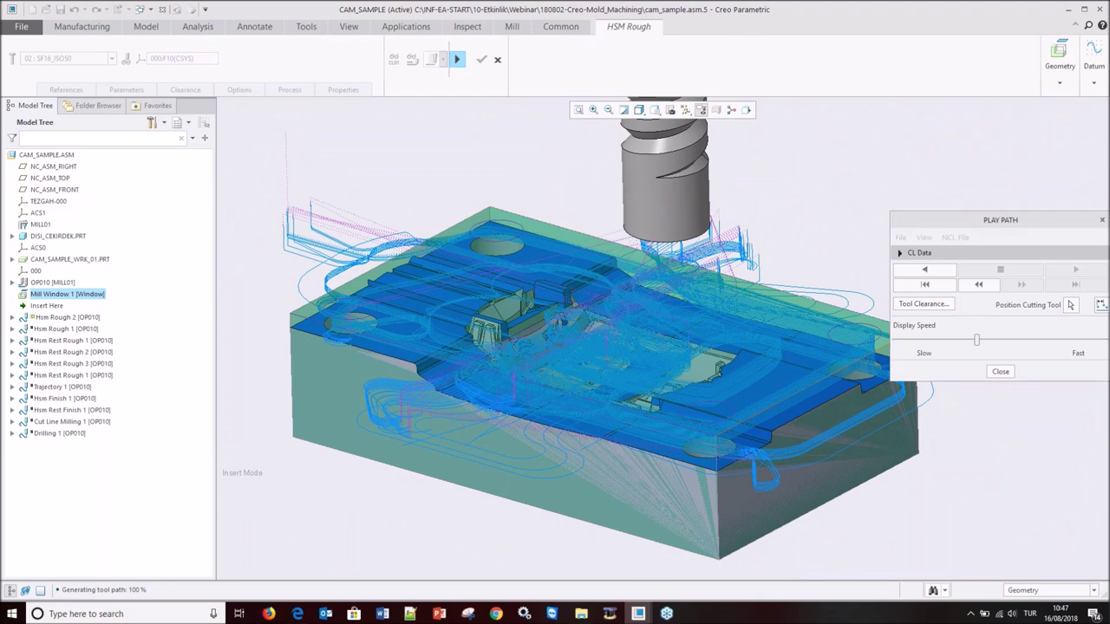
click(443, 59)
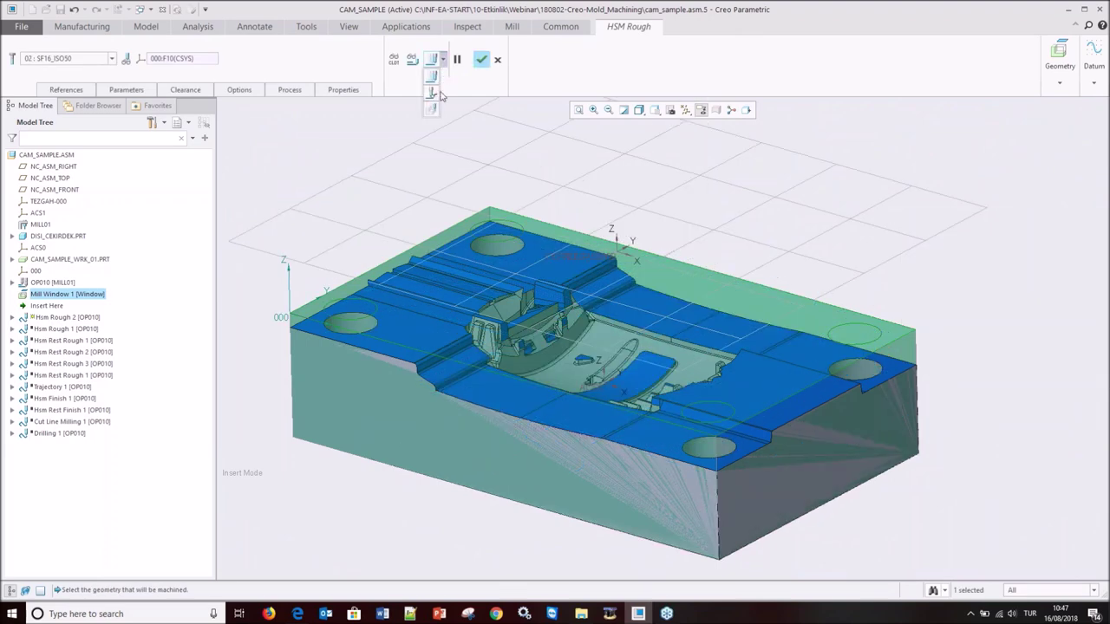
- Keep precision Low and stock display Regular, then launch material removal playback and move its panel beside the model
click(431, 111)
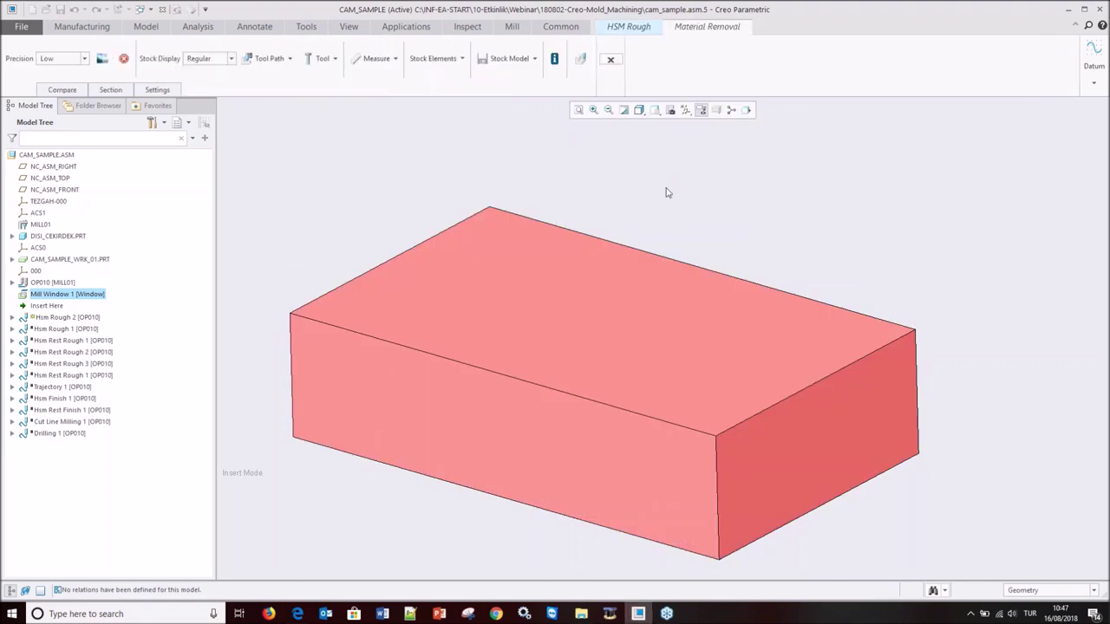
click(85, 59)
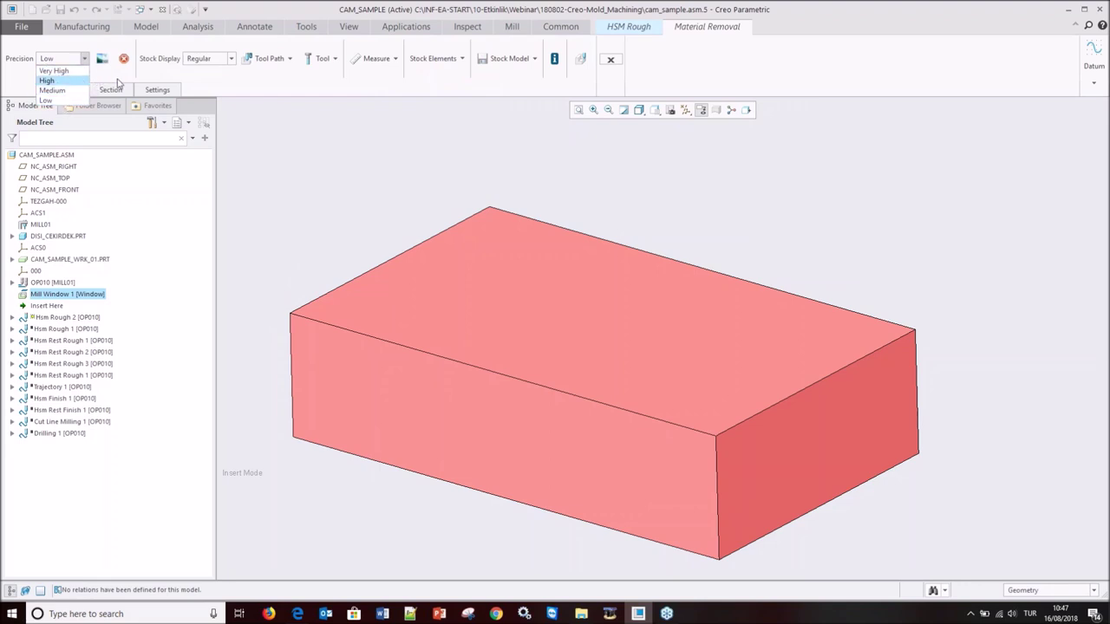
click(265, 90)
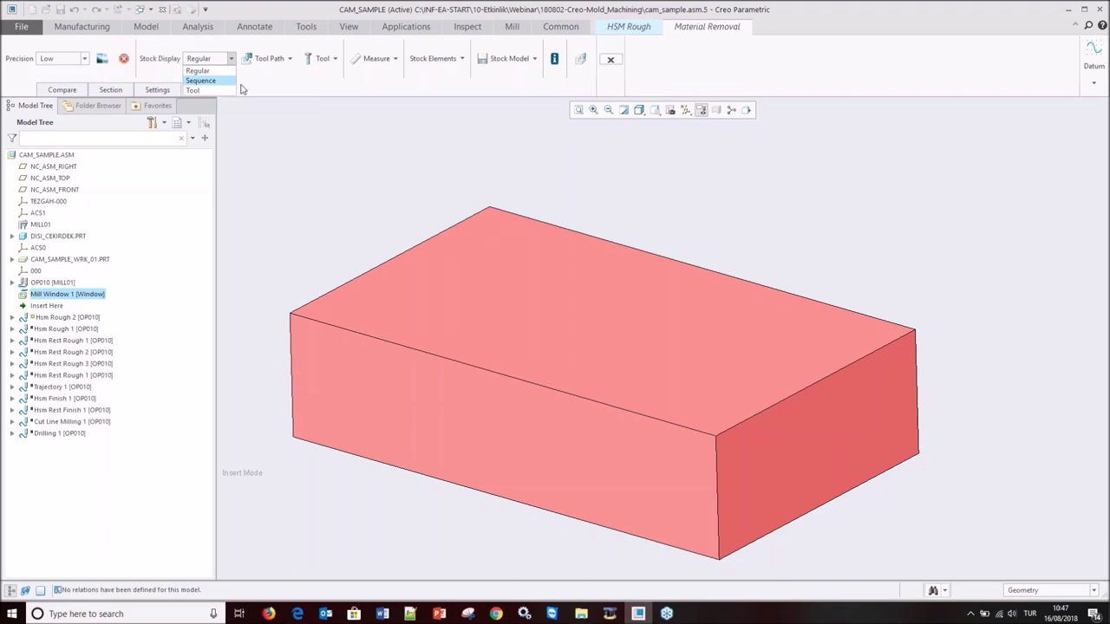
click(276, 80)
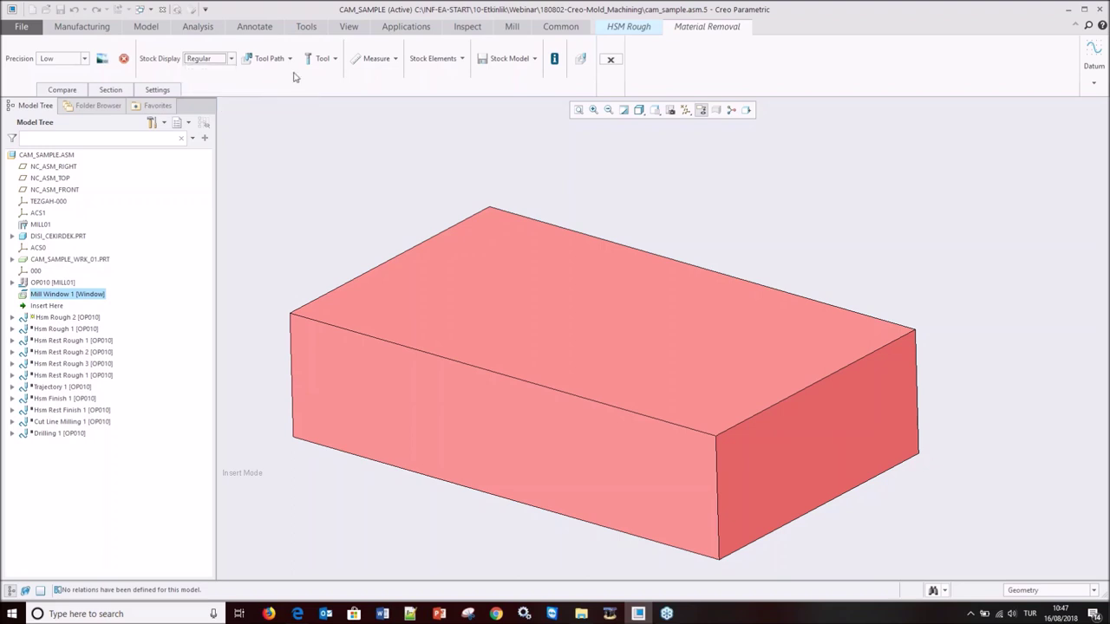
click(290, 58)
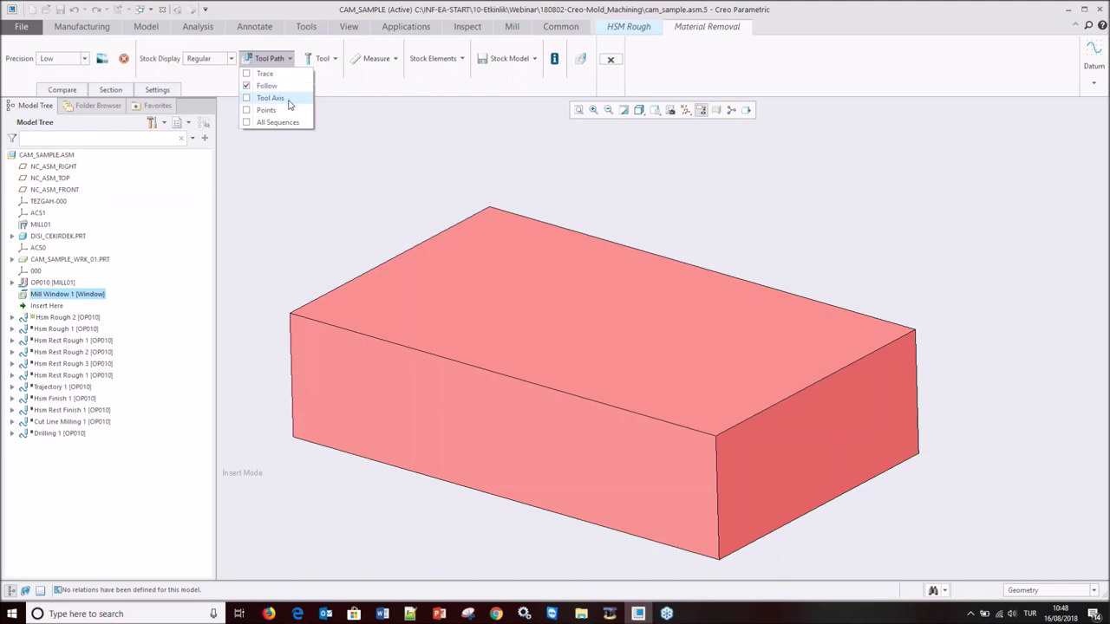
click(351, 109)
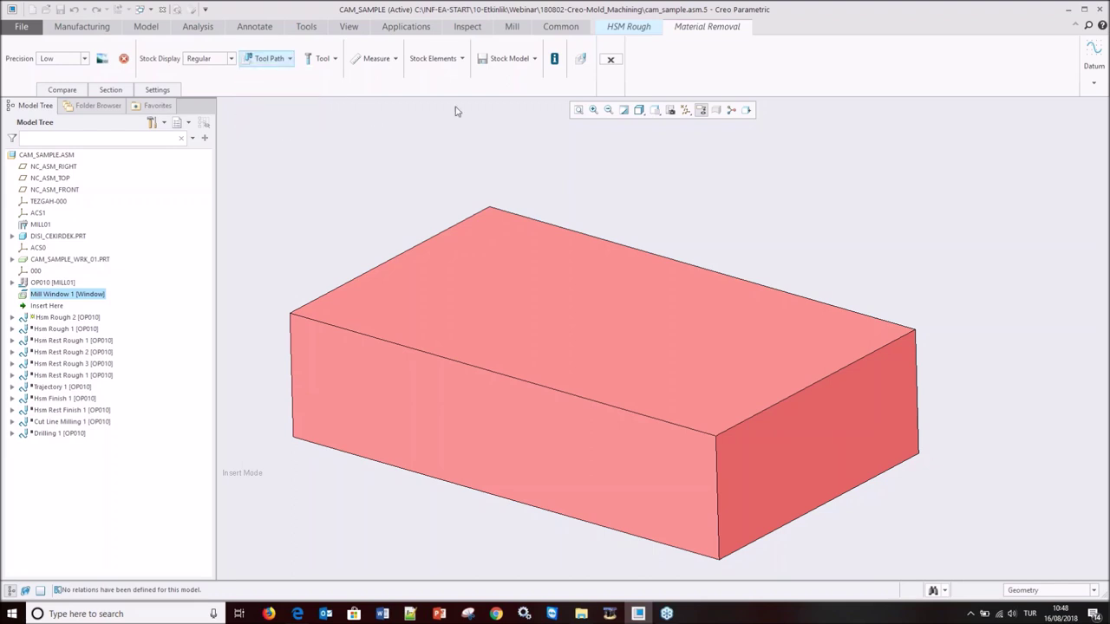
click(578, 60)
drag(946, 17, 919, 342)
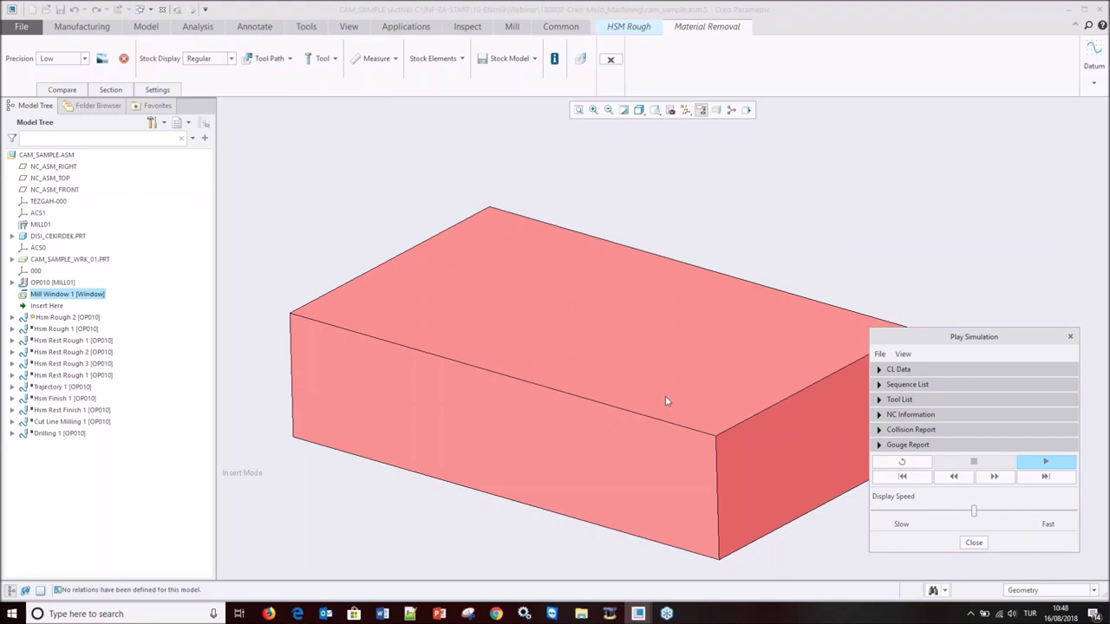
click(878, 446)
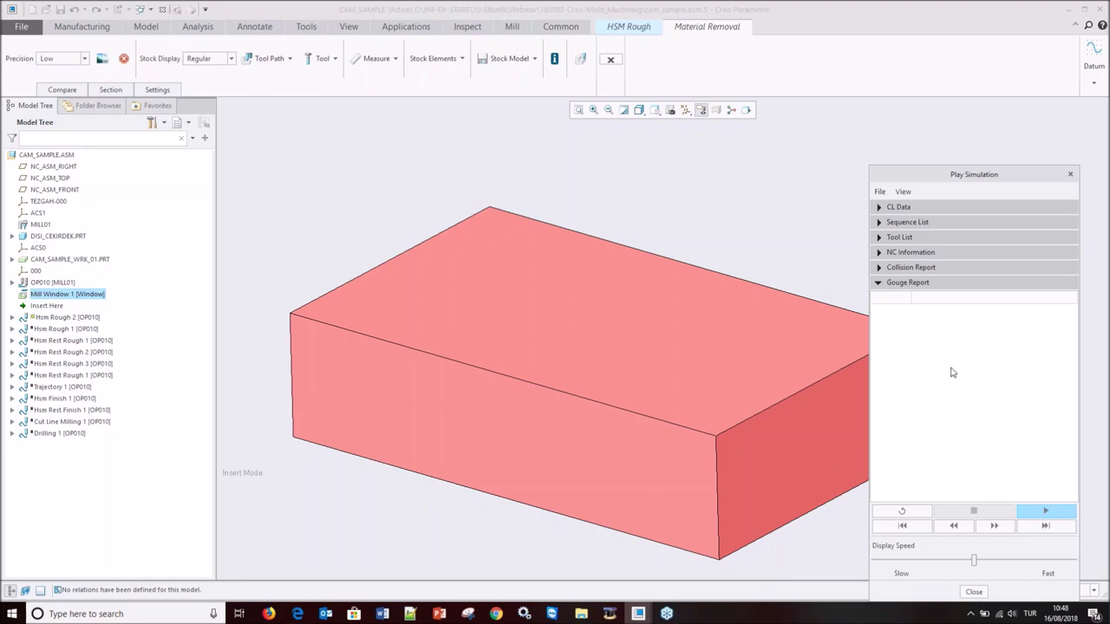
click(881, 268)
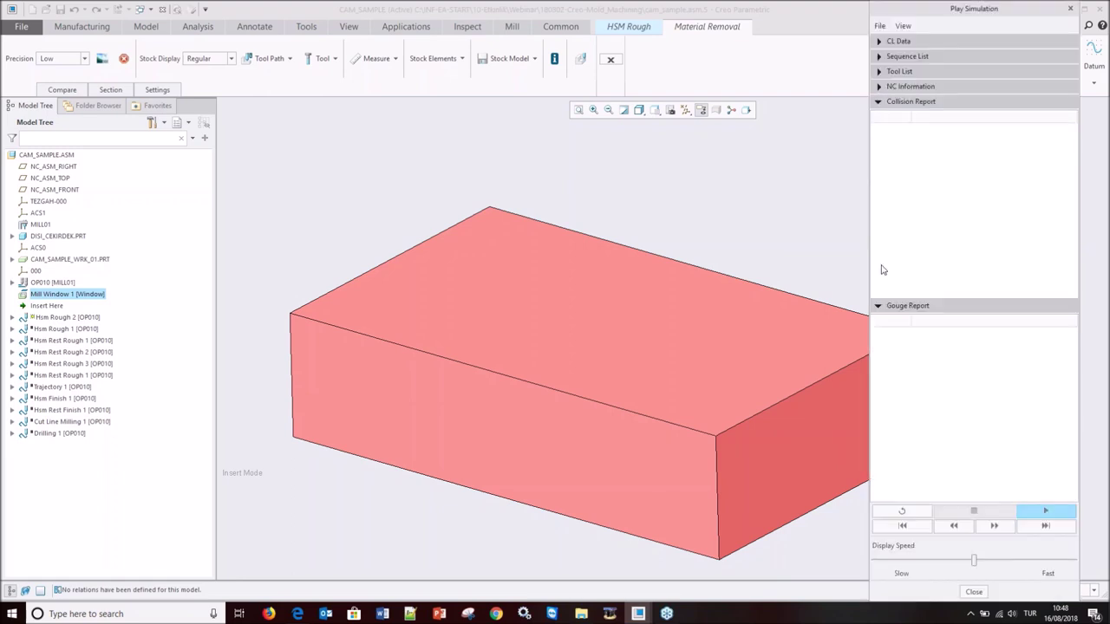
click(879, 102)
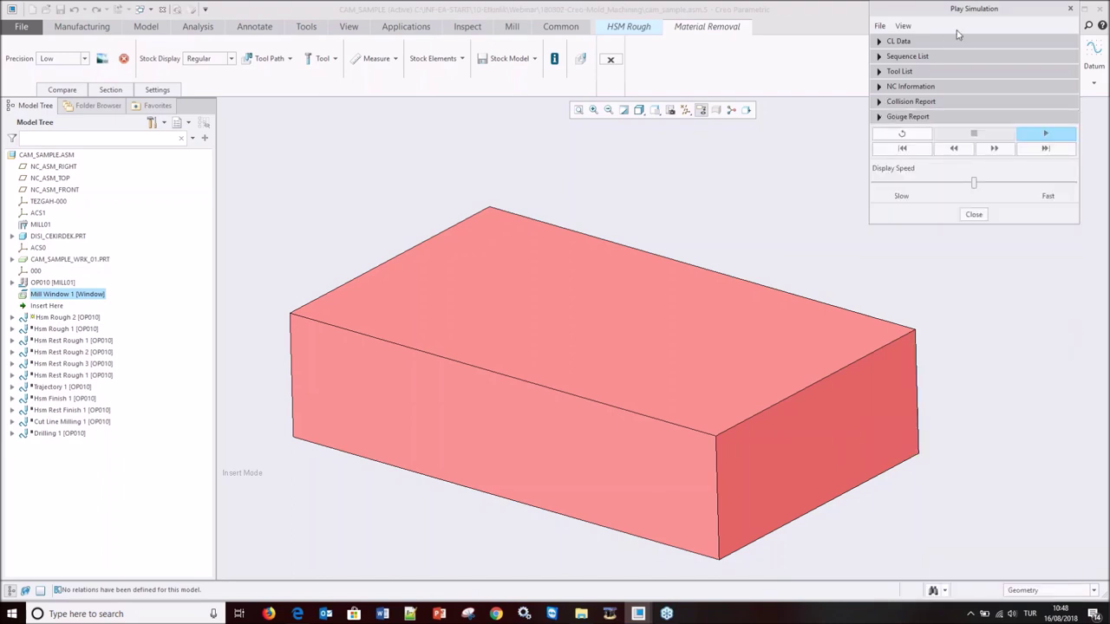
drag(964, 23, 967, 349)
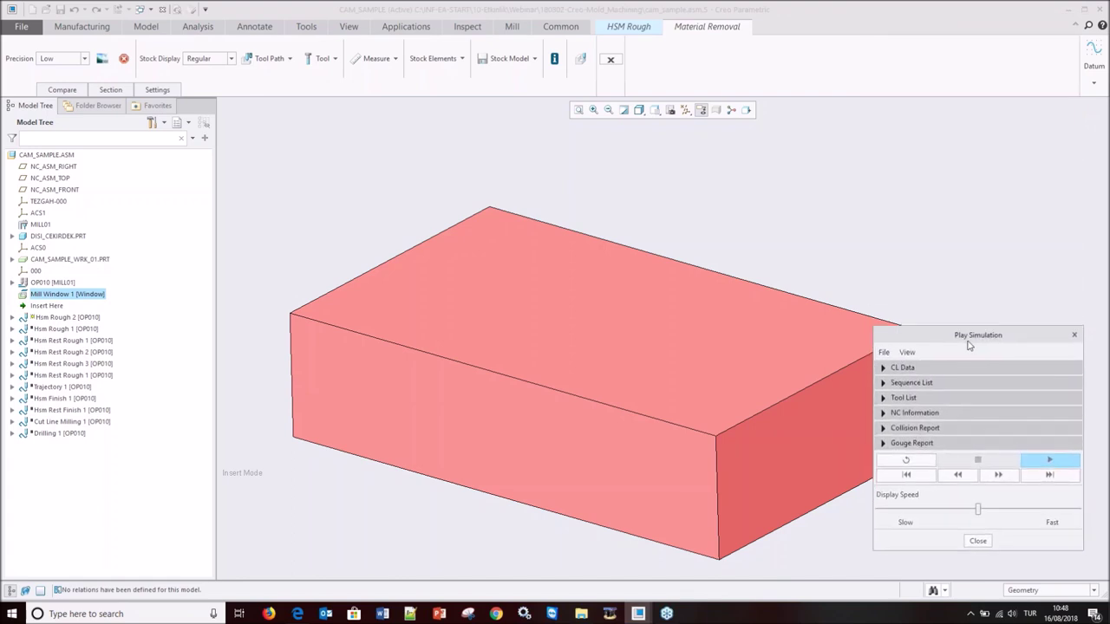
click(888, 397)
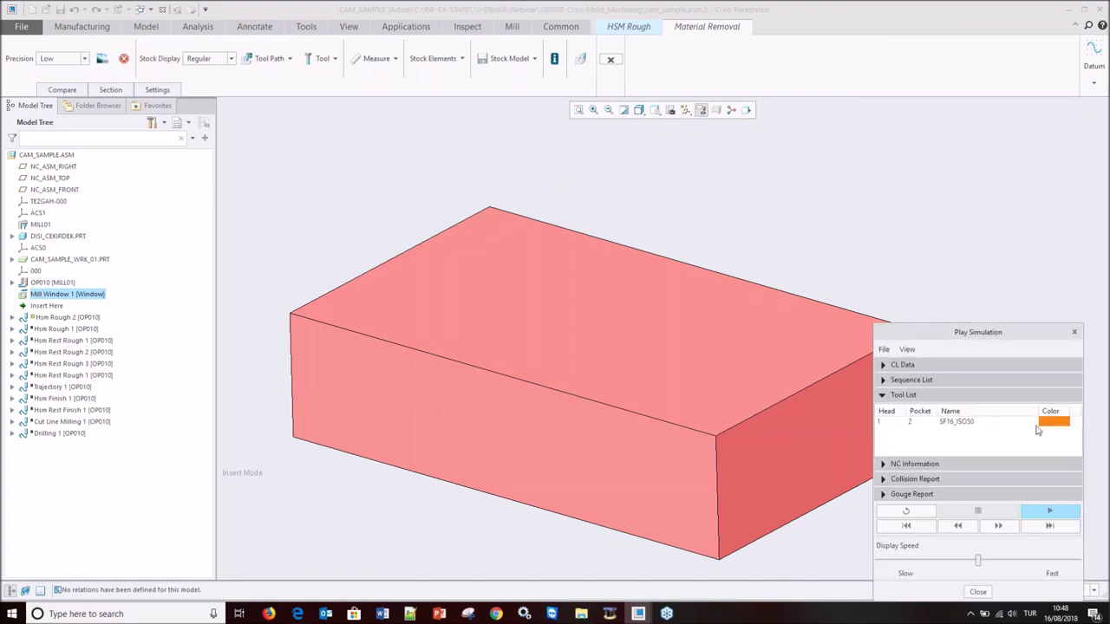
click(884, 396)
click(883, 381)
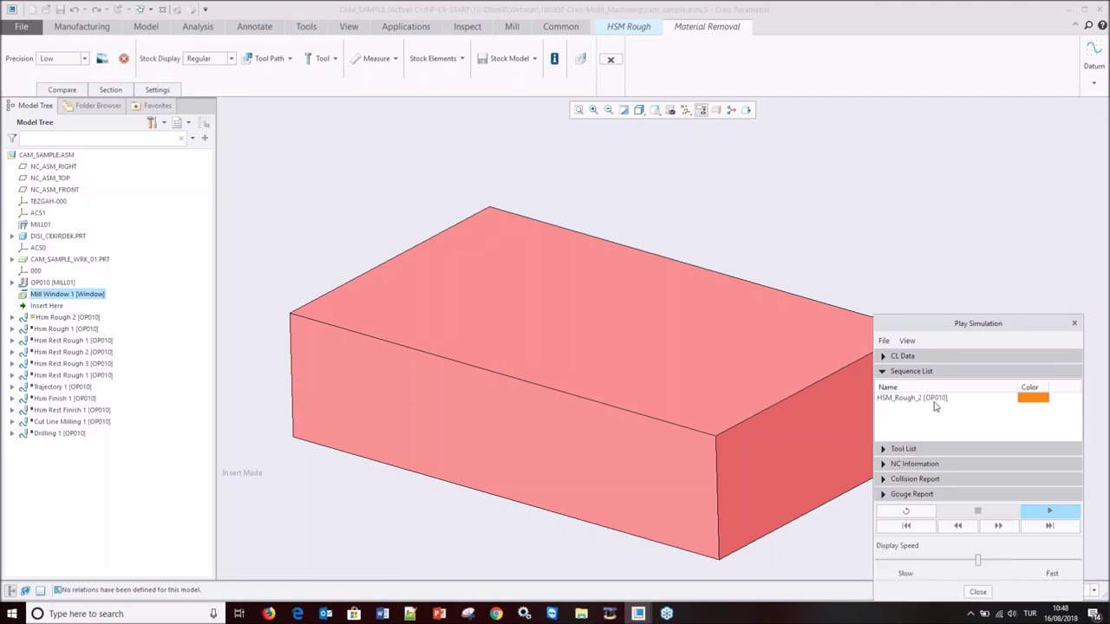
click(882, 375)
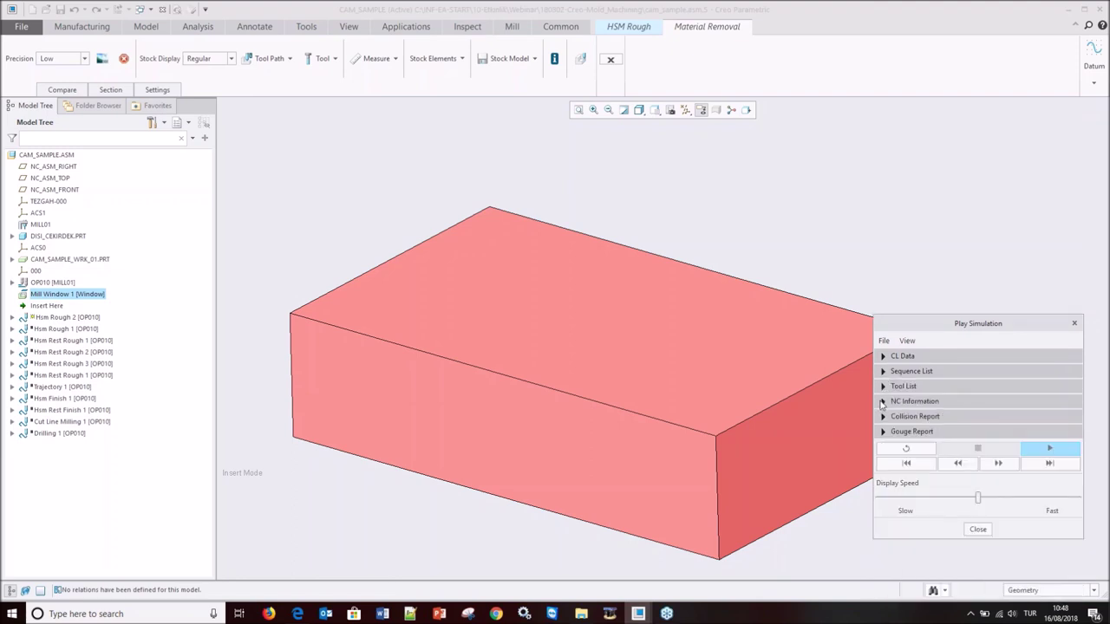
click(884, 406)
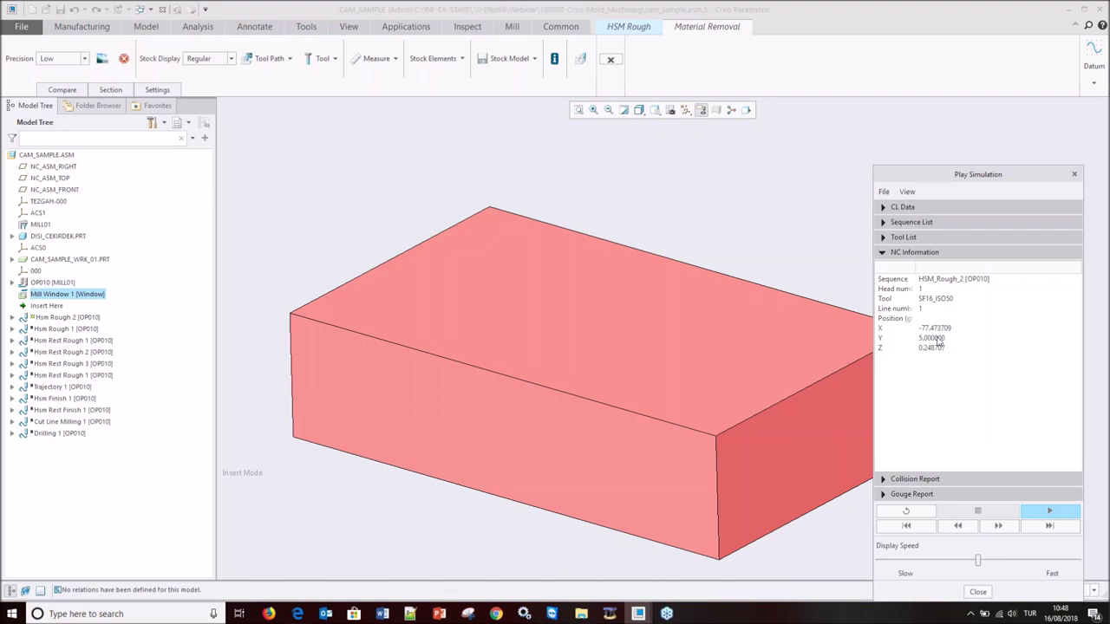
click(882, 252)
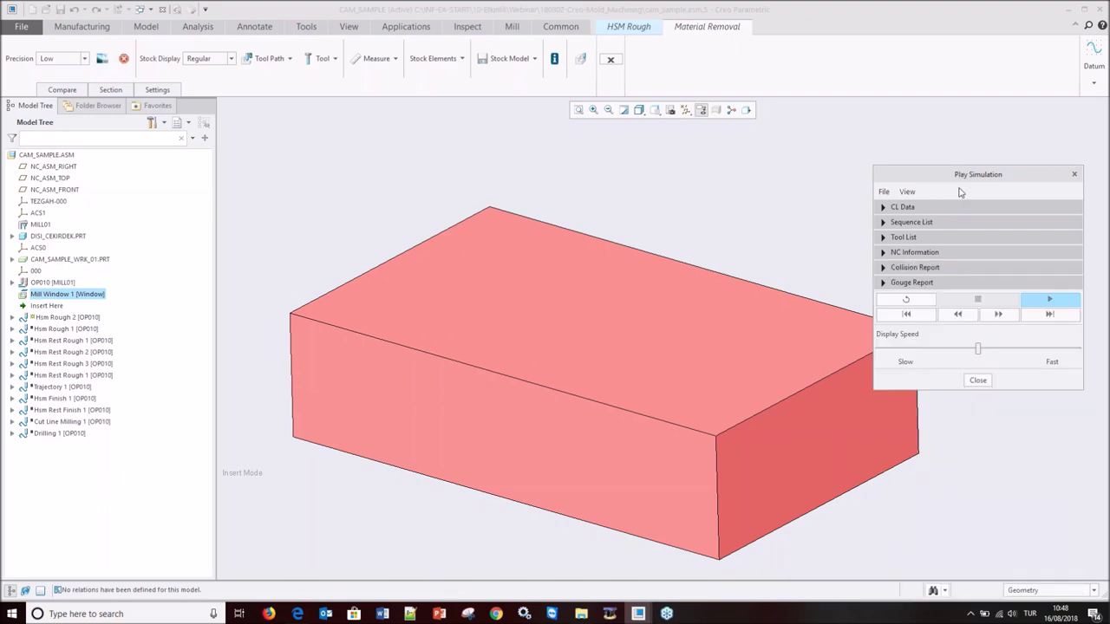
drag(961, 176, 960, 350)
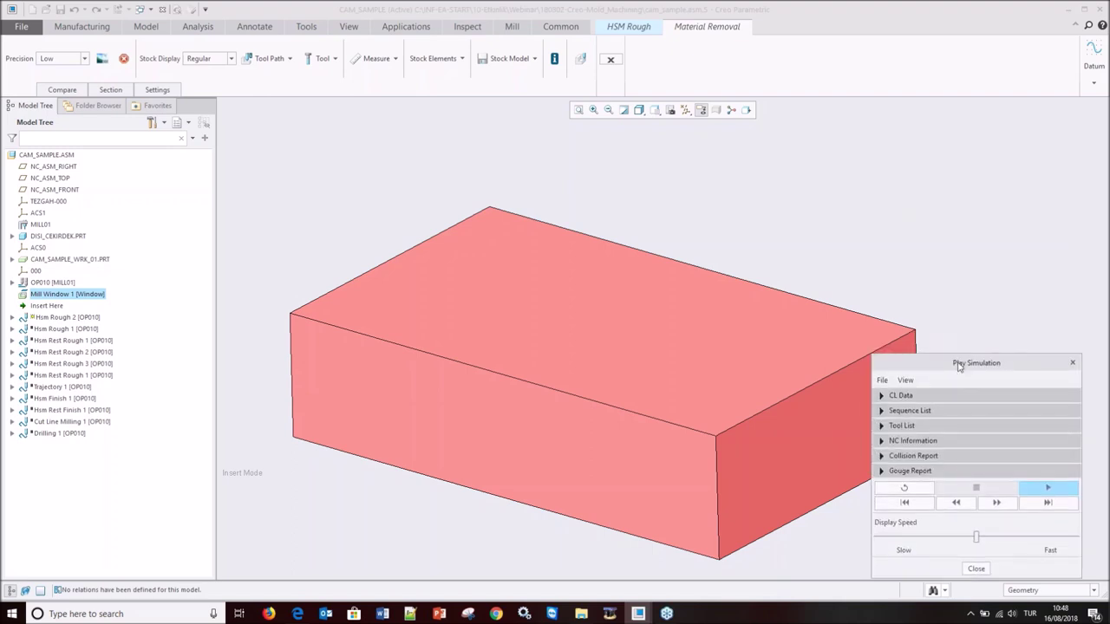
- Start the simulation, toggle the fixture, hide toolpath lines and show the reference model
click(1047, 474)
mouse_move(654, 300)
middle_down()
mouse_move(483, 299)
mouse_move(533, 226)
middle_up()
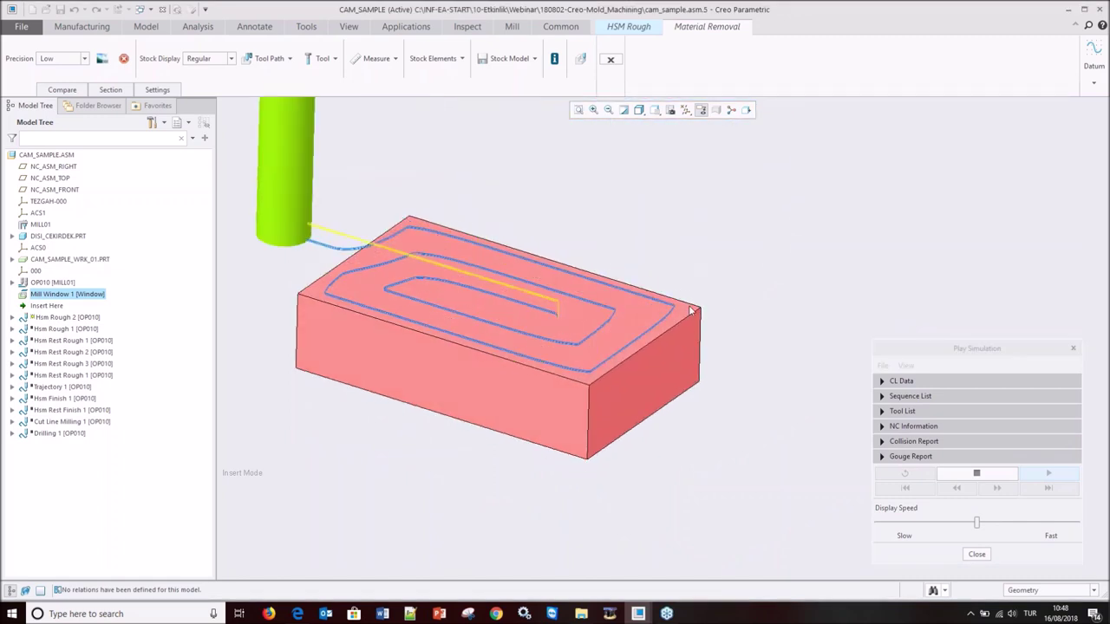
click(906, 365)
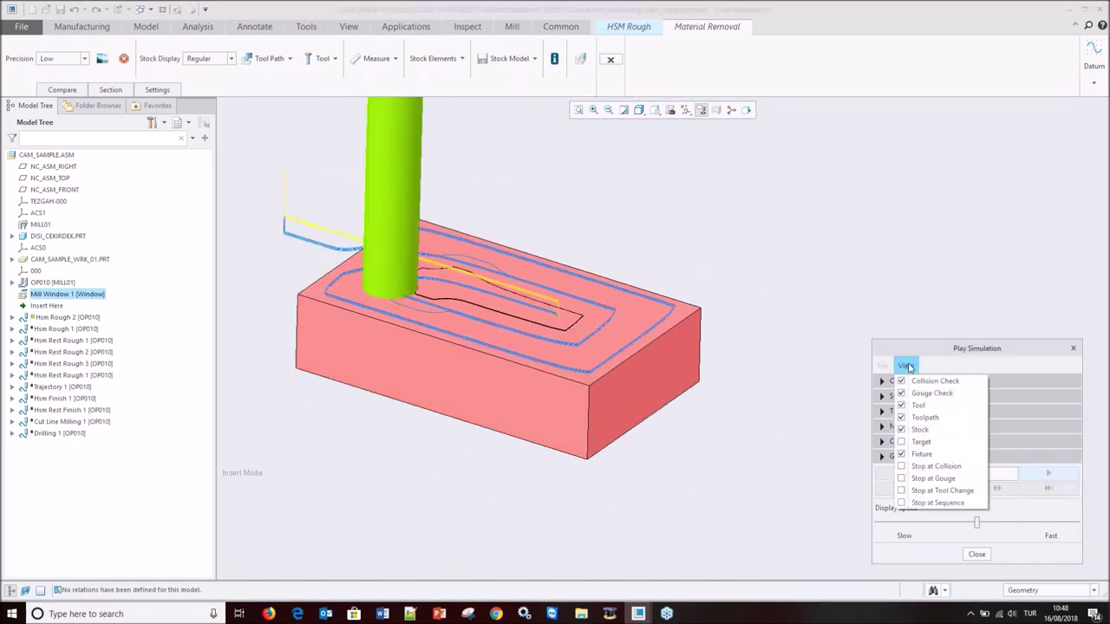
click(902, 456)
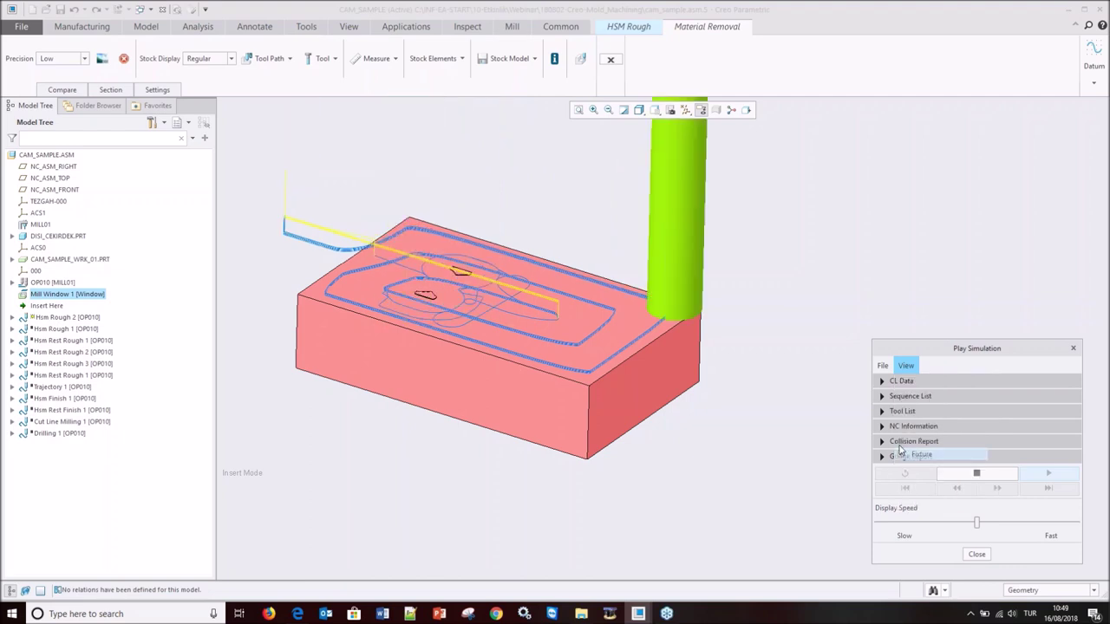
click(905, 365)
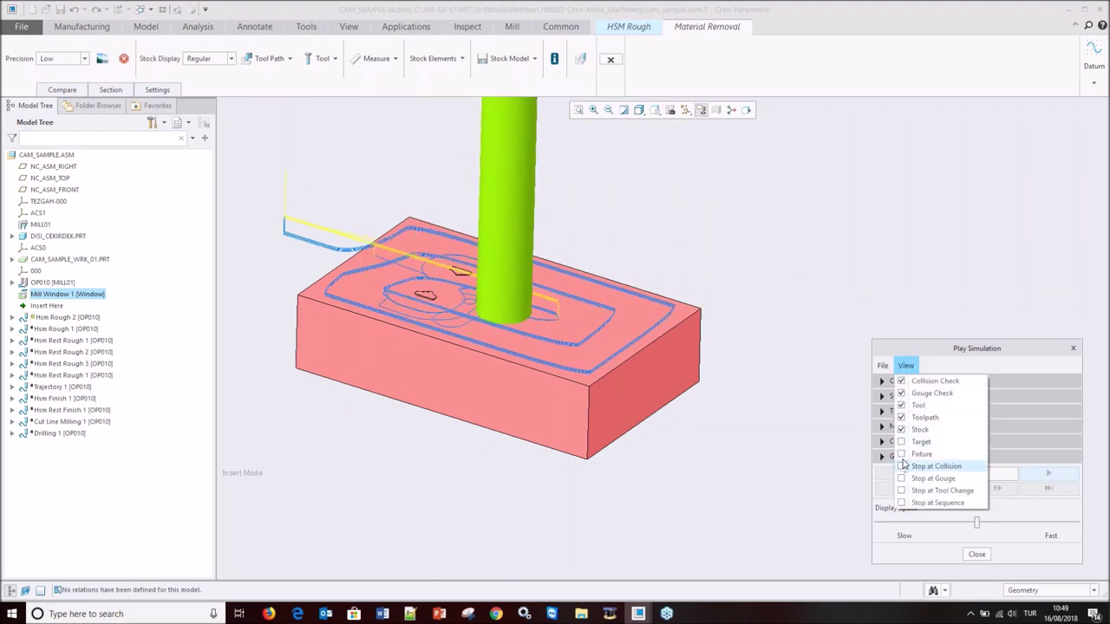
click(902, 417)
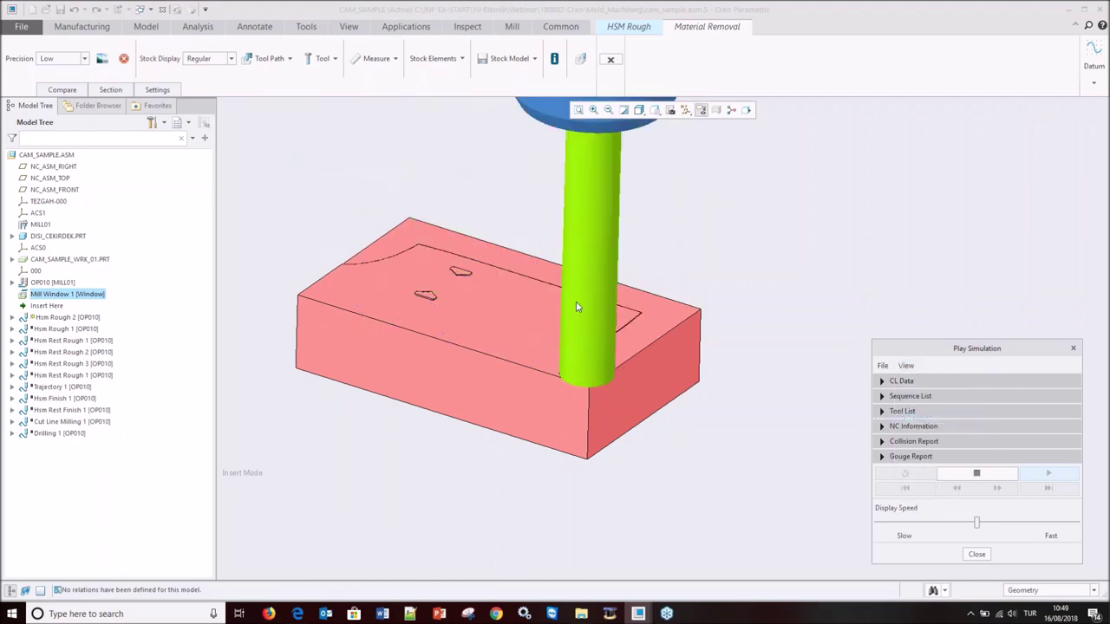
click(905, 365)
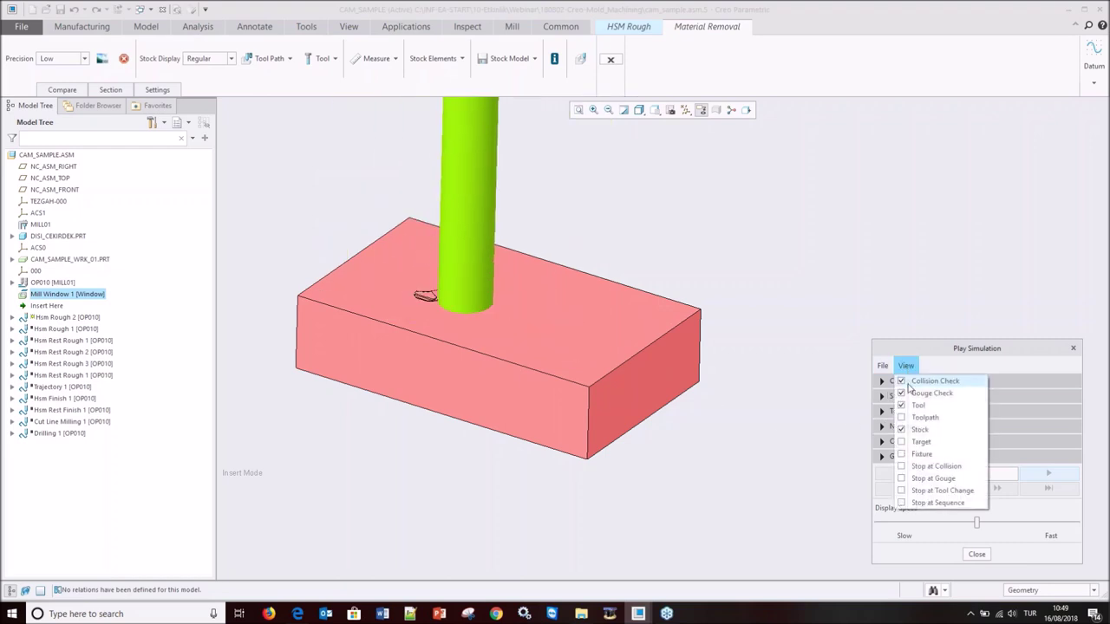
click(906, 440)
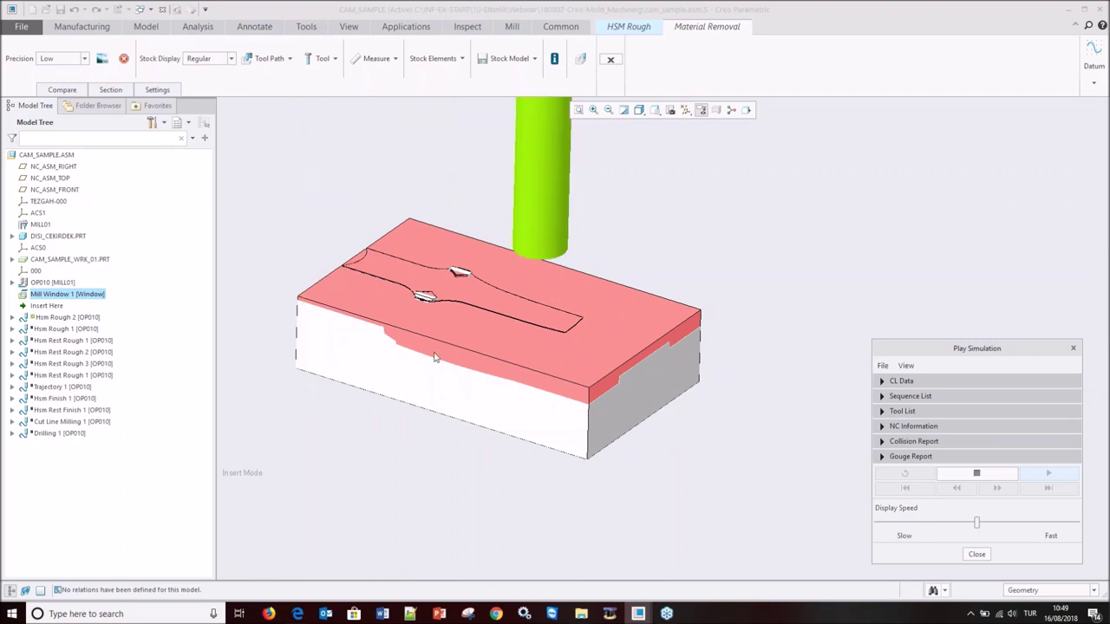
- Briefly hide then restore the stock, hide the reference model, and speed playback toward Fast
scroll(408, 317, down, 3)
scroll(409, 321, down, 2)
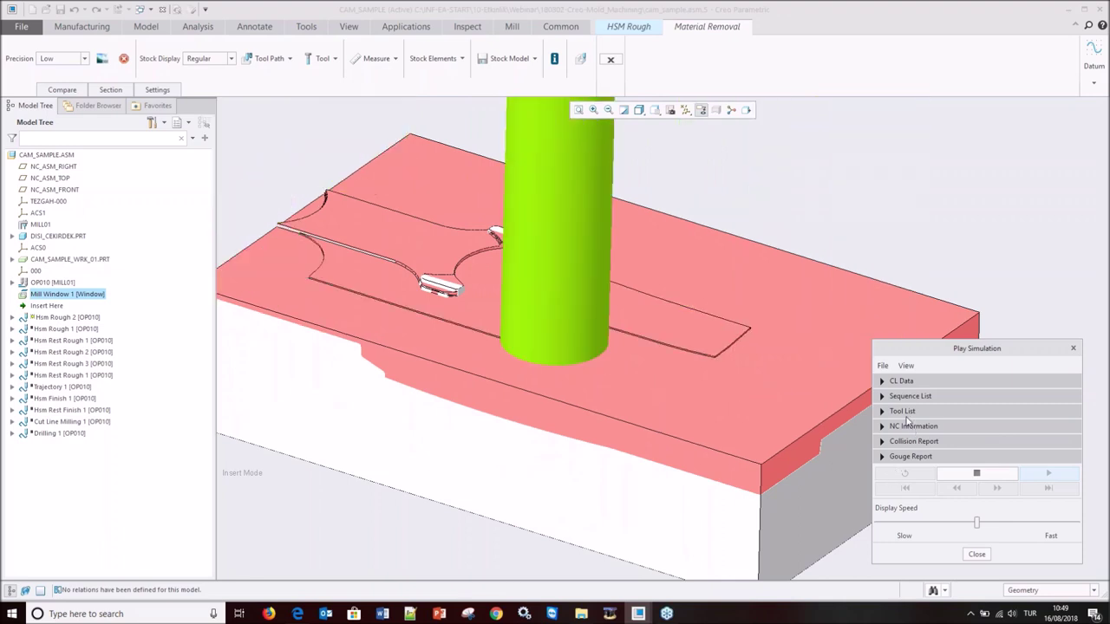
click(905, 365)
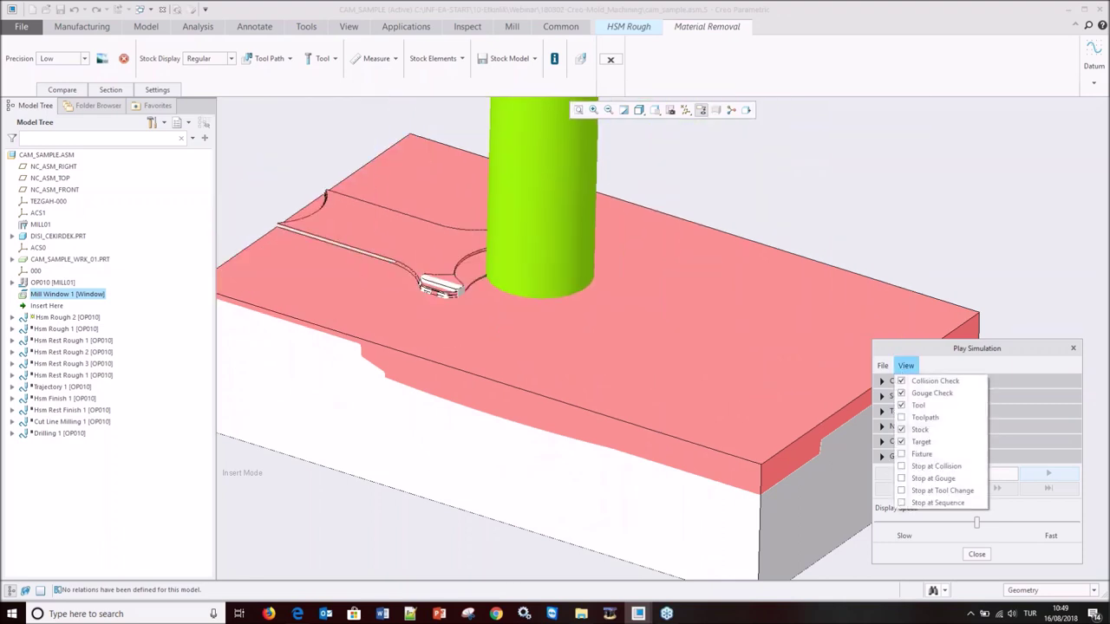
click(915, 429)
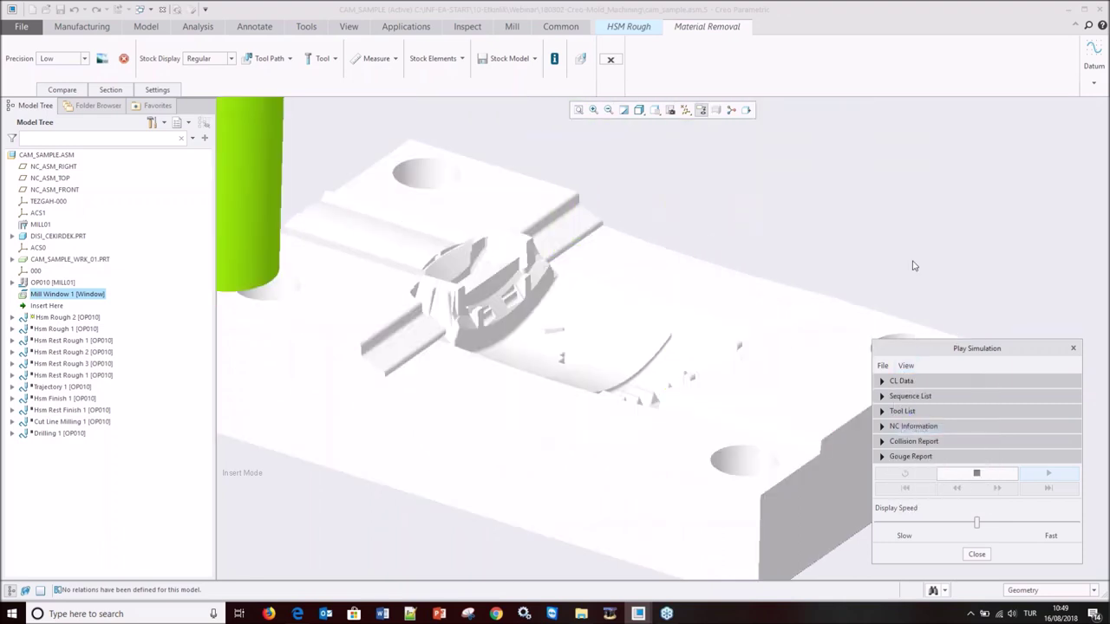
click(905, 365)
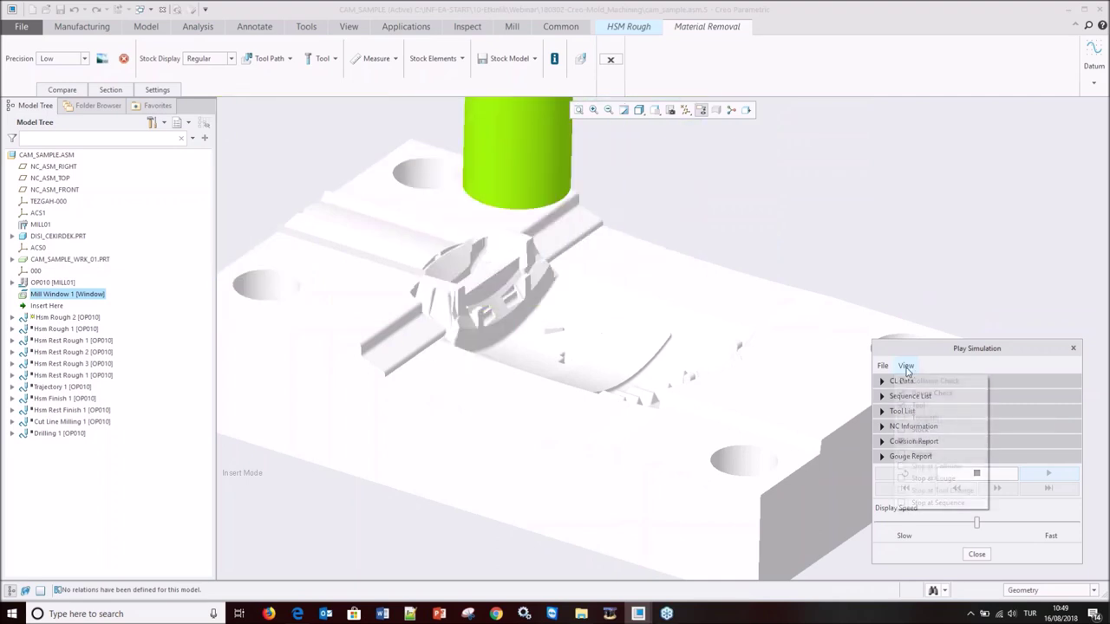
click(915, 429)
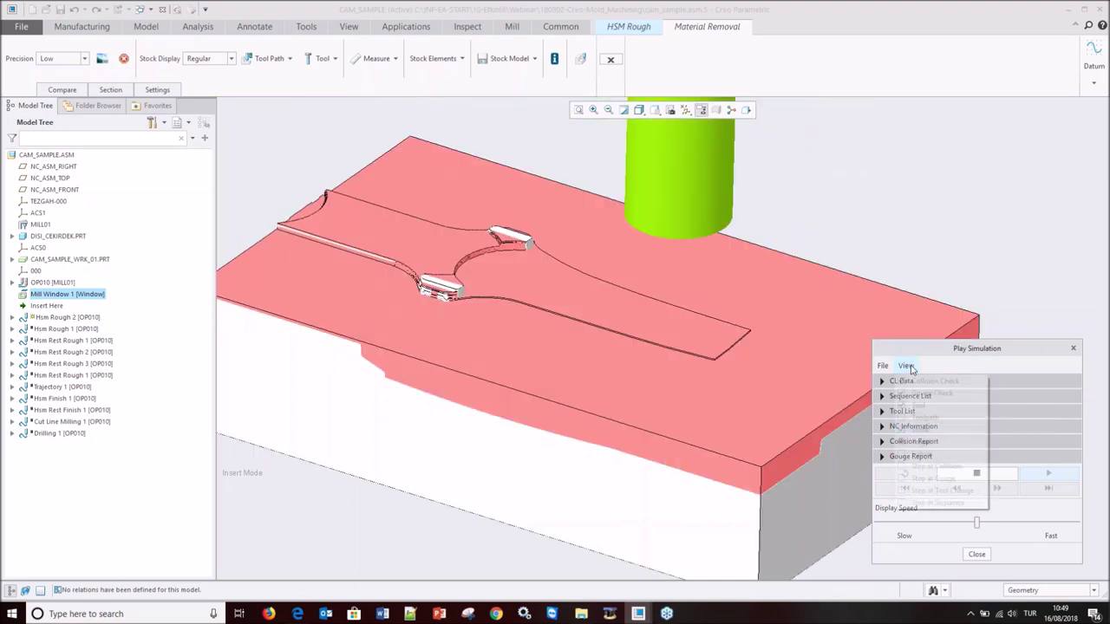
click(905, 365)
click(902, 443)
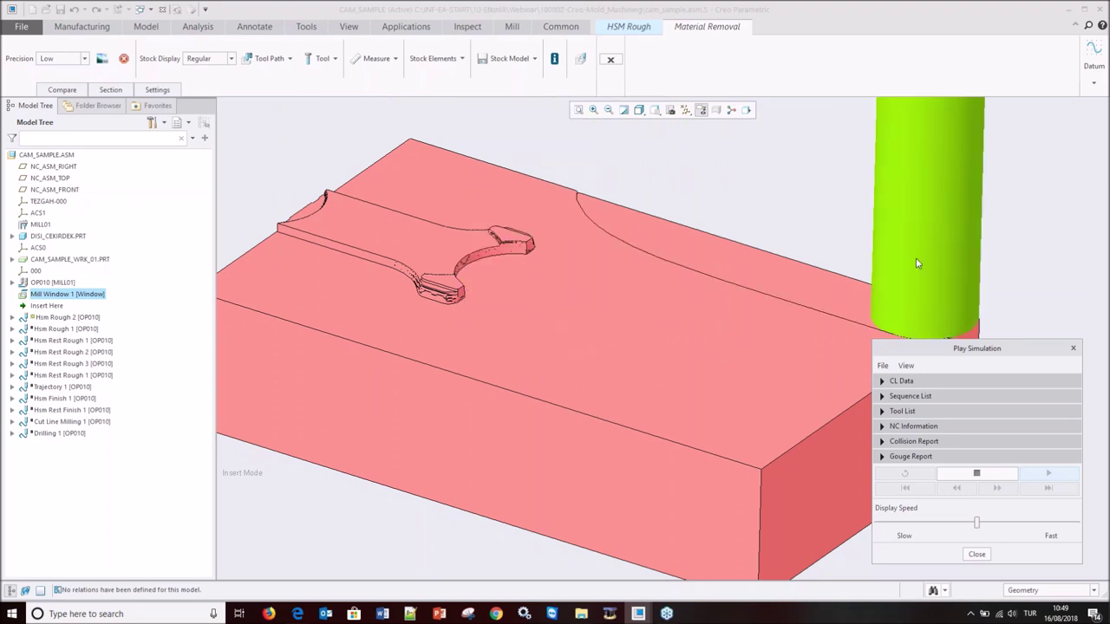
scroll(472, 438, up, 2)
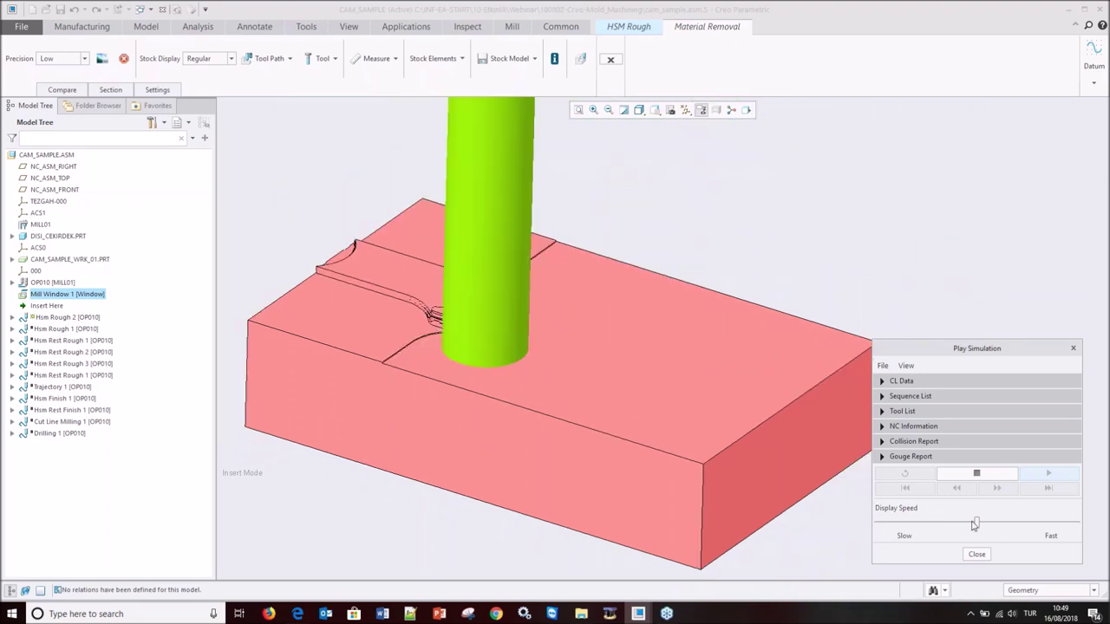
drag(976, 522, 1020, 522)
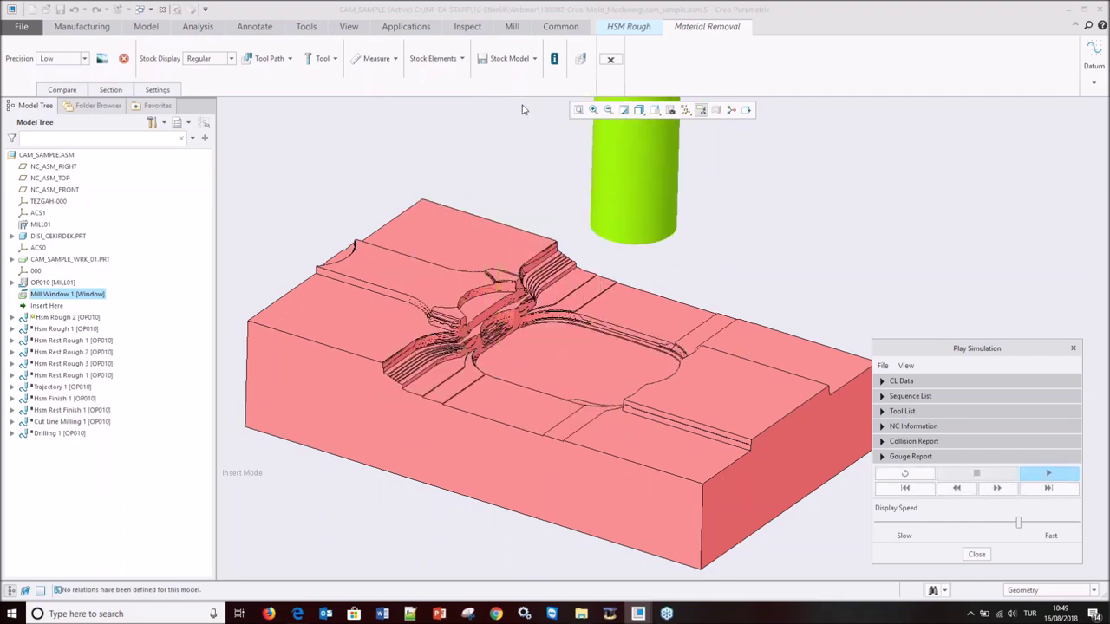
click(534, 59)
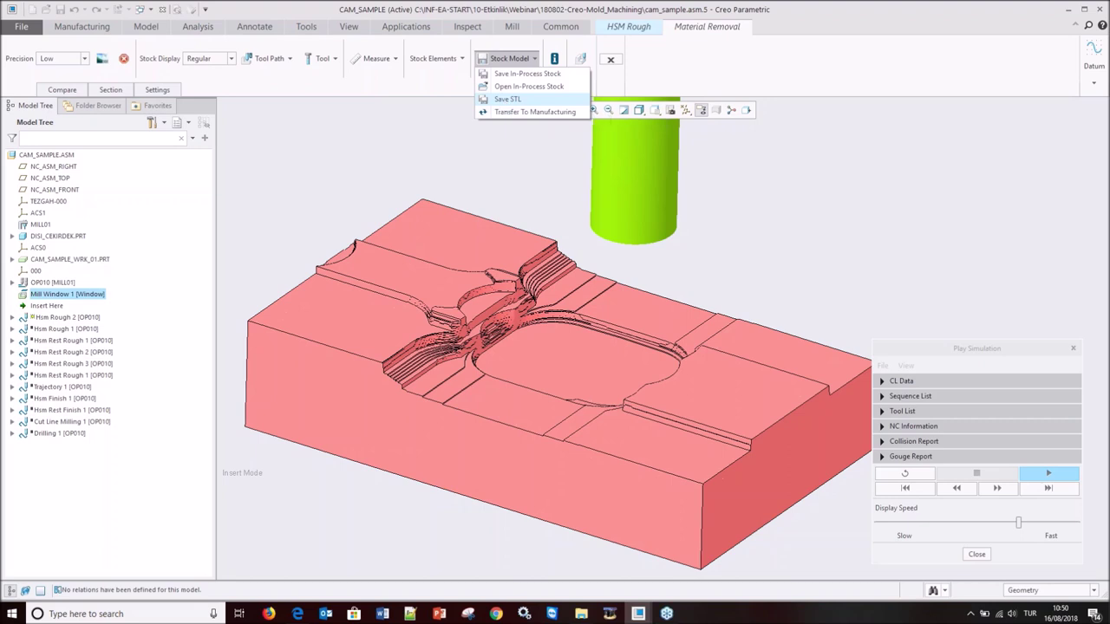
- Save the milled stock over kabe.stl and close the simulation player
click(511, 98)
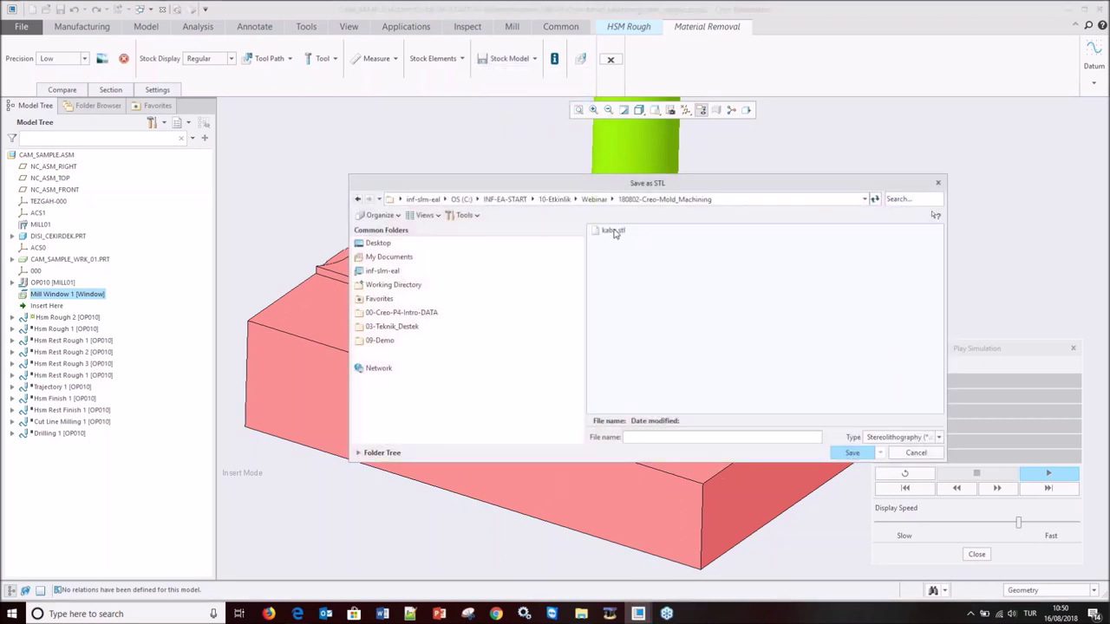
click(614, 231)
click(850, 453)
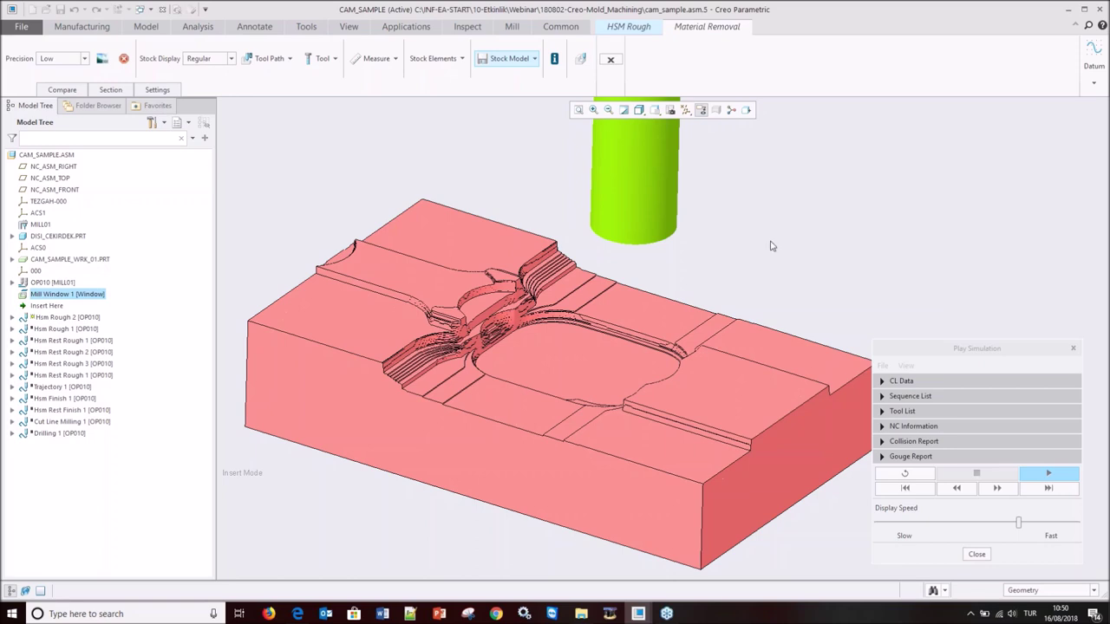
click(977, 555)
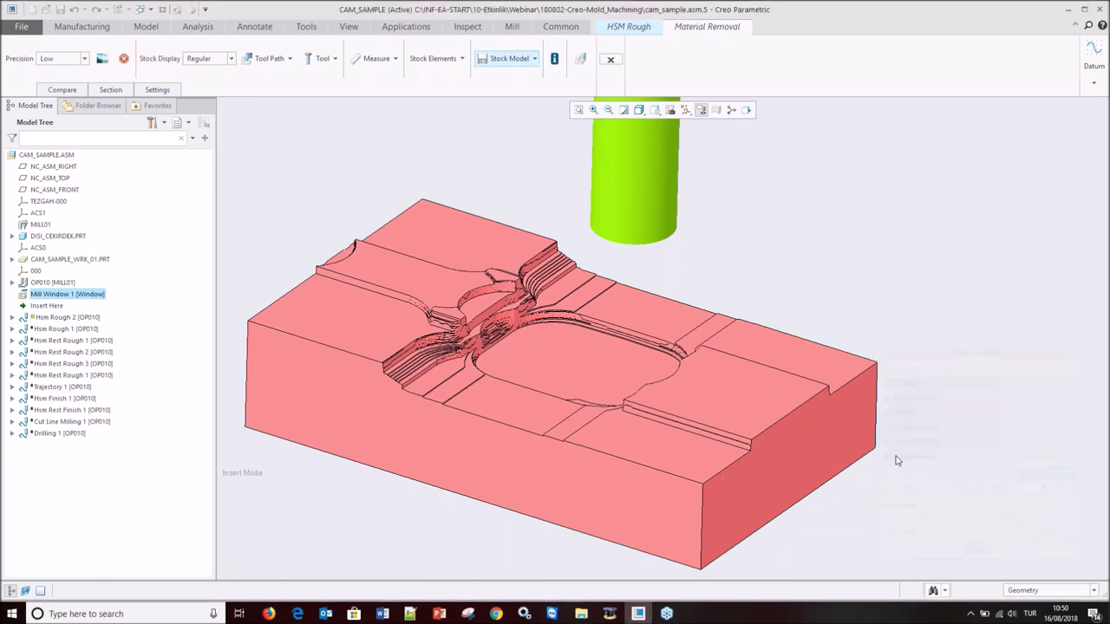
click(611, 59)
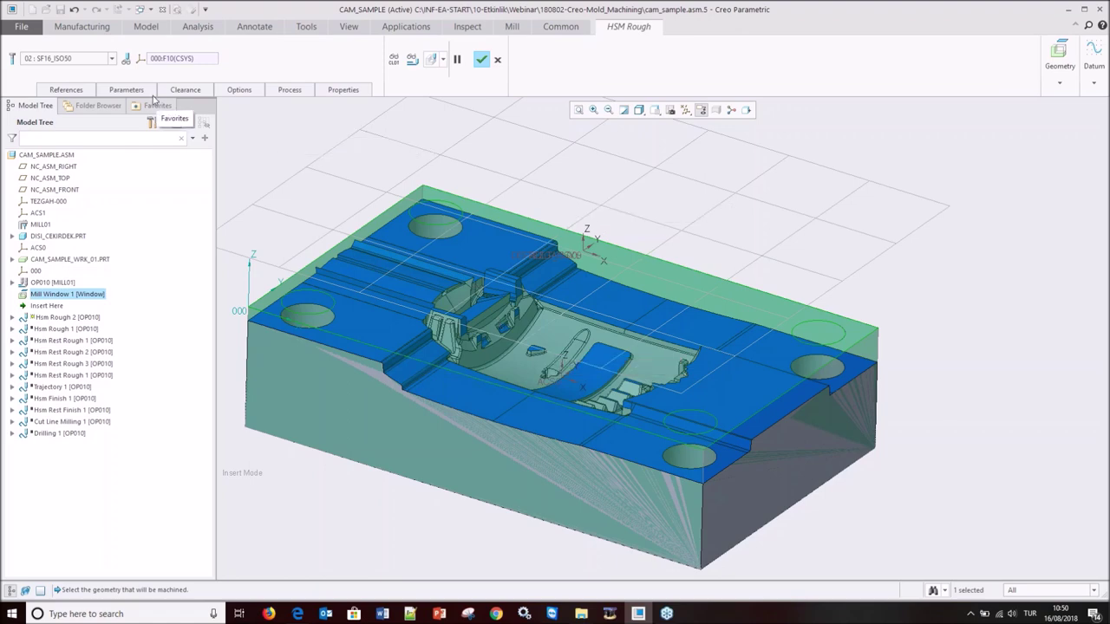
- Set ROUGH_STOCK_ALLOW to 0.3 in the sequence parameters
click(126, 90)
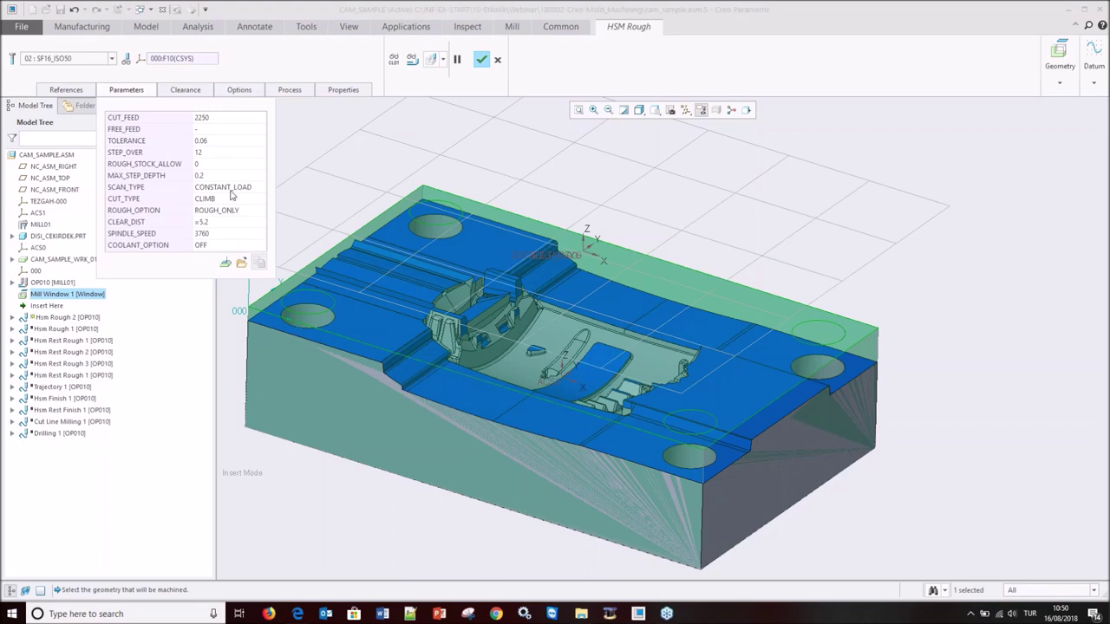
click(219, 117)
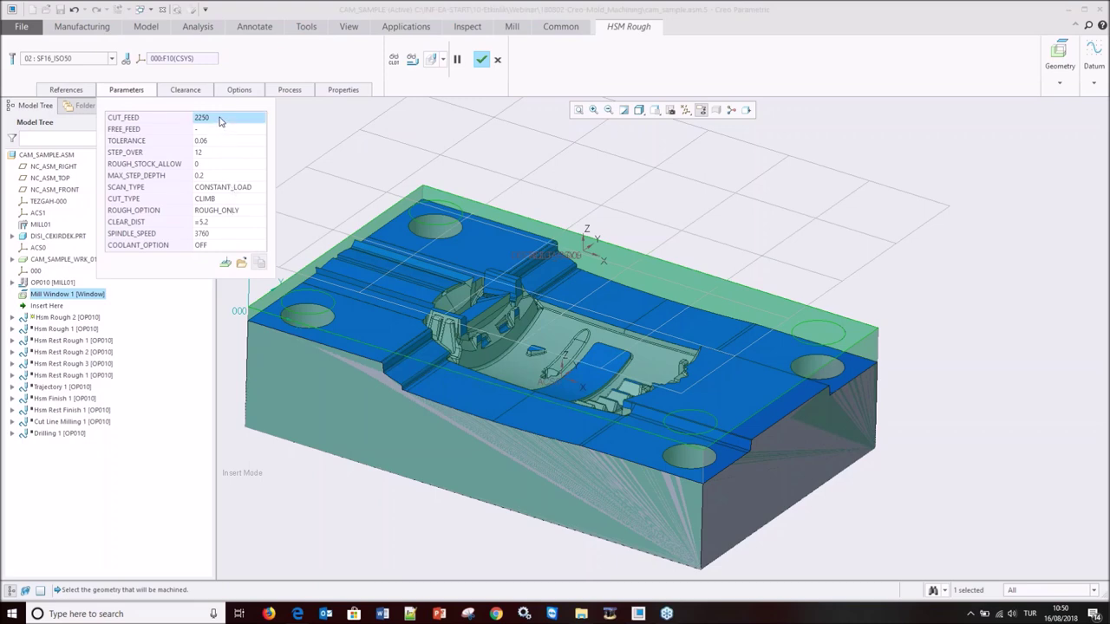
click(207, 164)
text(0.3)
key(Return)
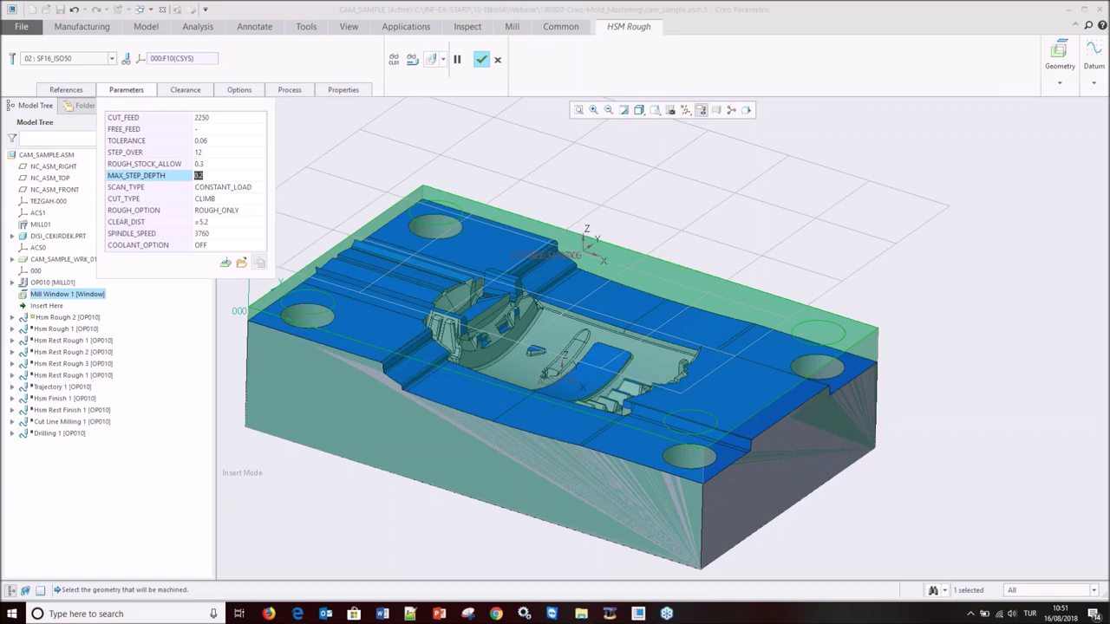
- Keep SCAN_TYPE CONSTANT_LOAD and ROUGH_OPTION ROUGH_ONLY, and set CLEAR_DIST to 3
click(251, 189)
click(260, 188)
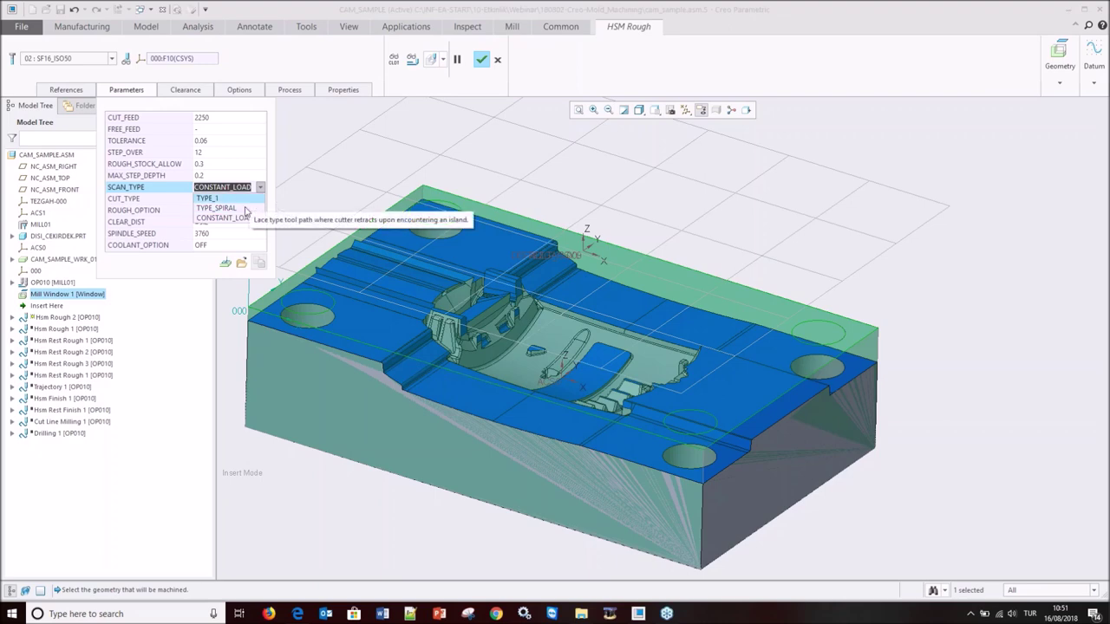
click(197, 269)
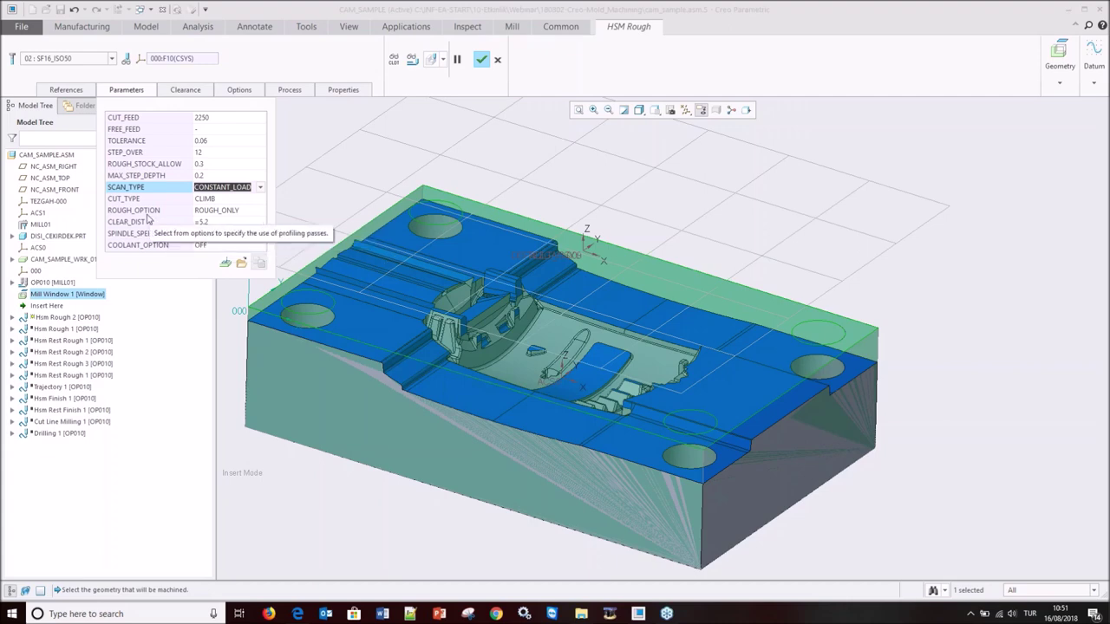
click(243, 211)
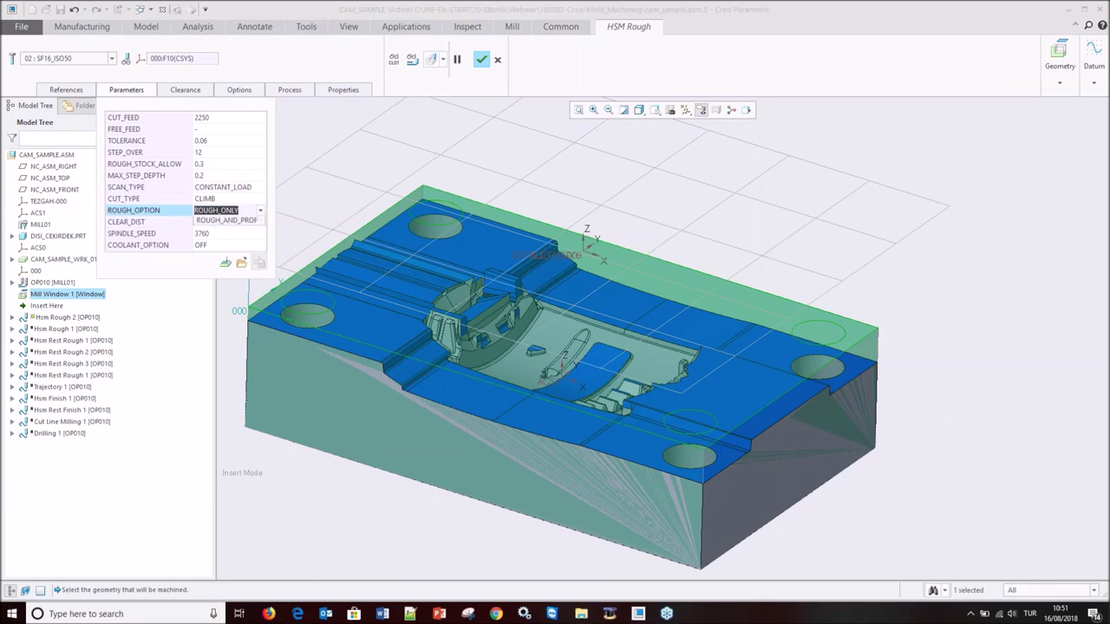
click(260, 211)
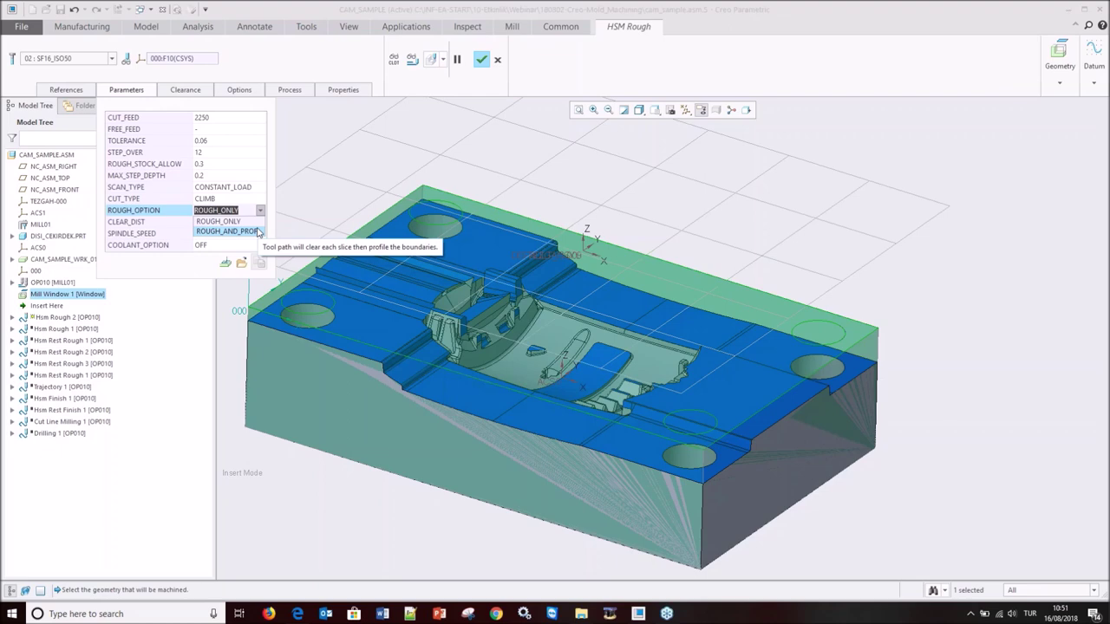
click(187, 267)
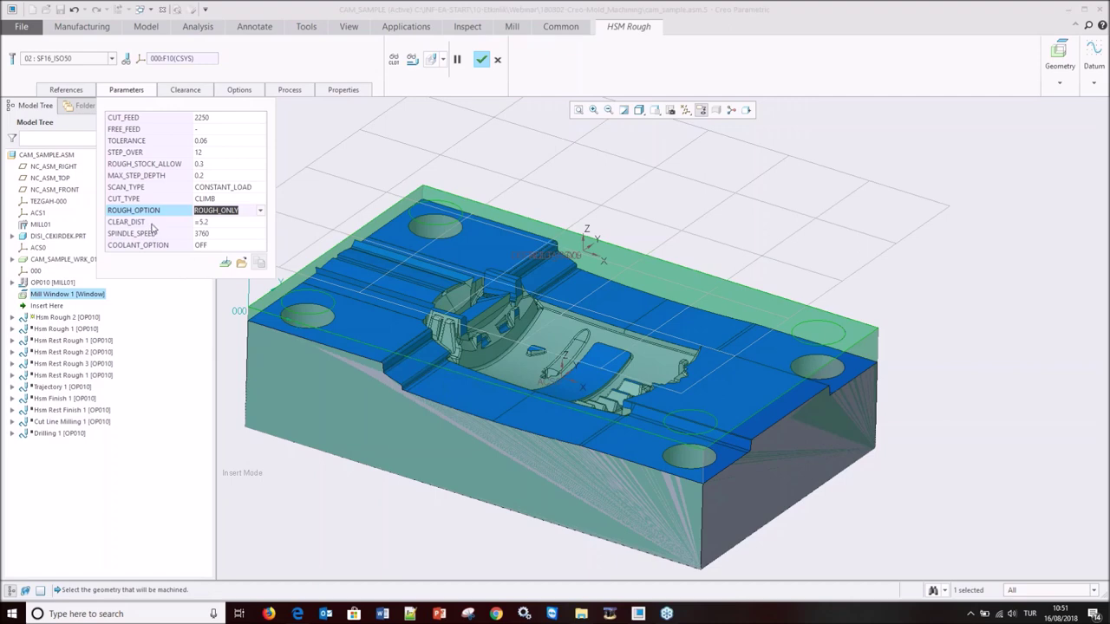
click(206, 223)
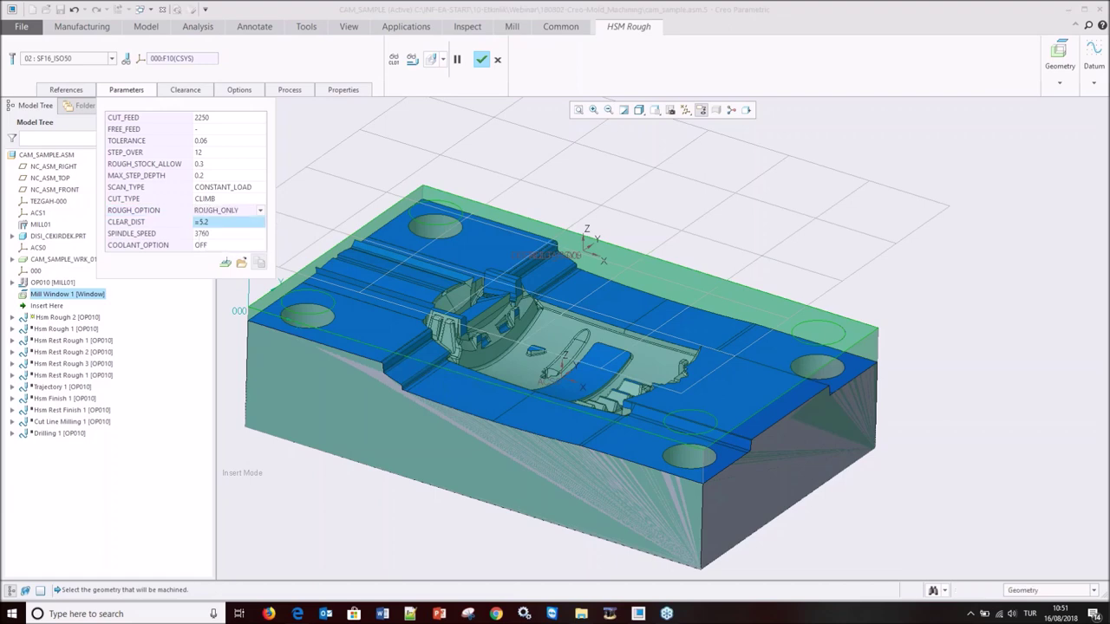
mouse_move(217, 222)
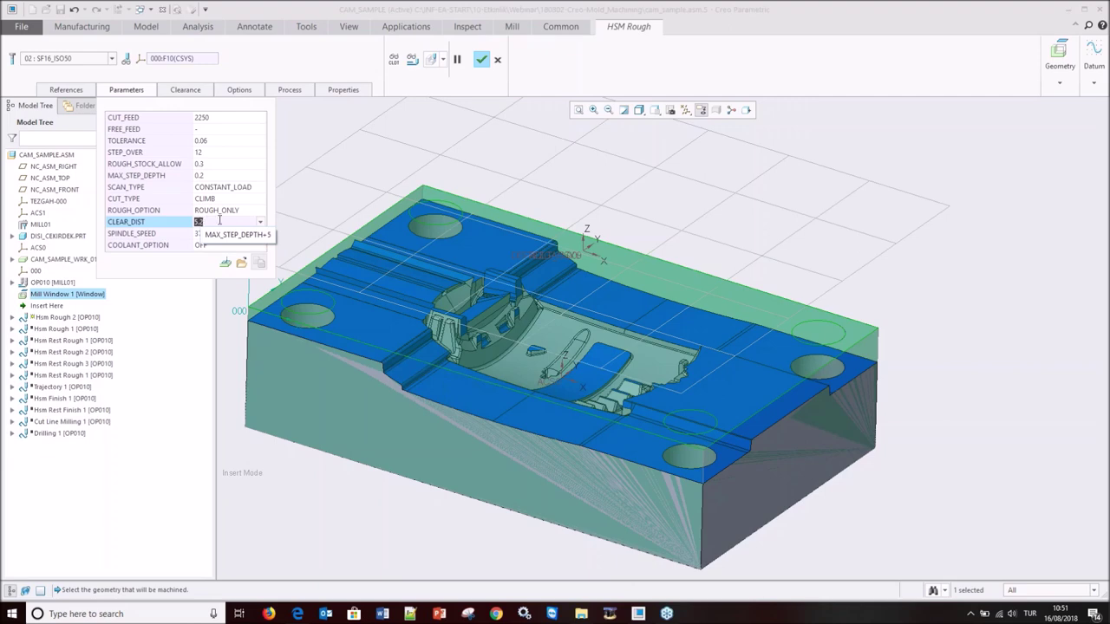
text(3)
key(Return)
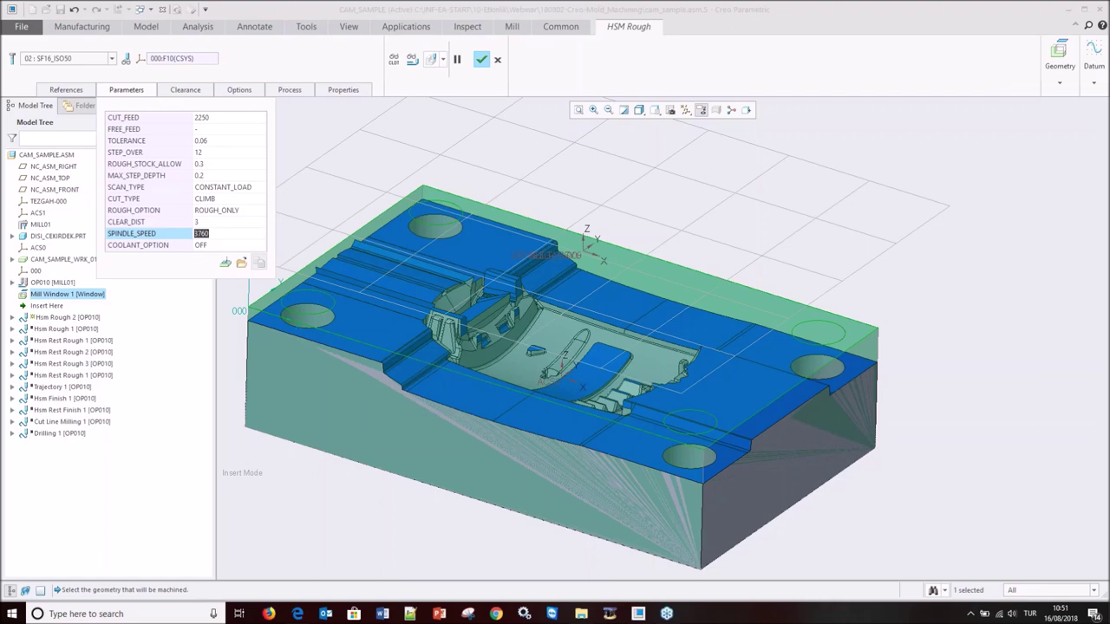
click(225, 262)
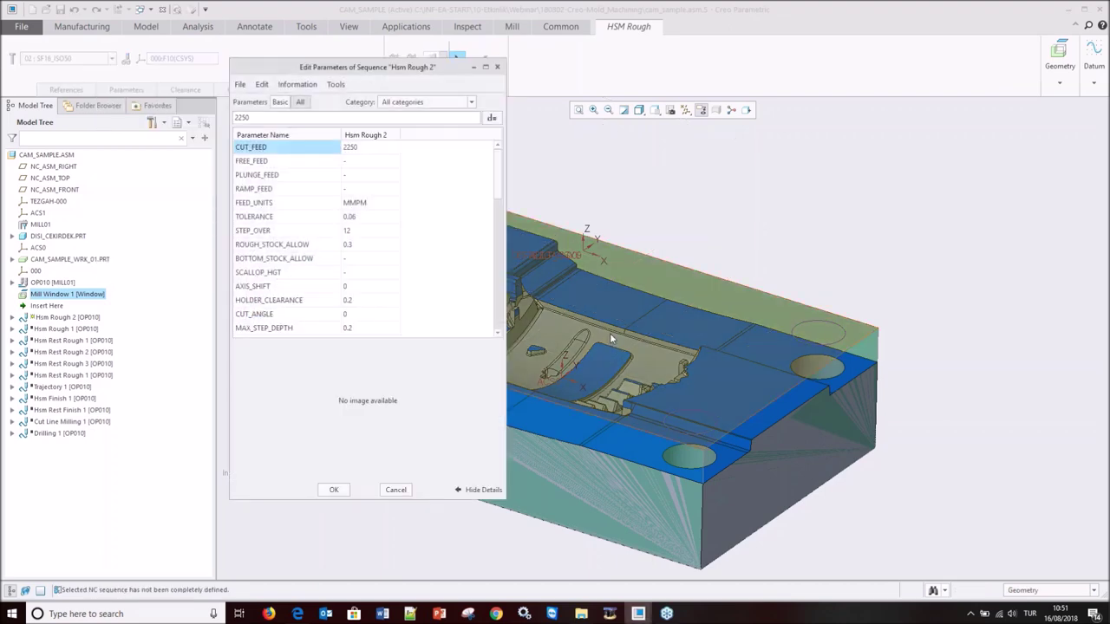
- Move the parameter editor aside and review the START_HEIGHT and END_HEIGHT values
drag(402, 71, 807, 99)
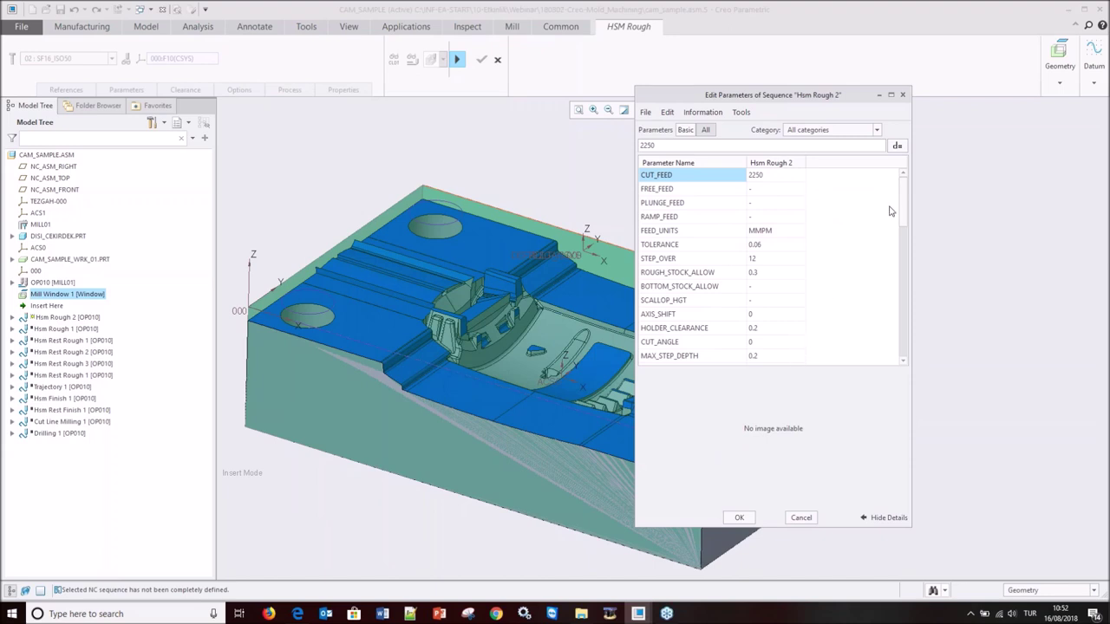
mouse_move(905, 194)
mouse_down()
mouse_move(906, 324)
mouse_move(911, 161)
mouse_up()
scroll(784, 275, down, 3)
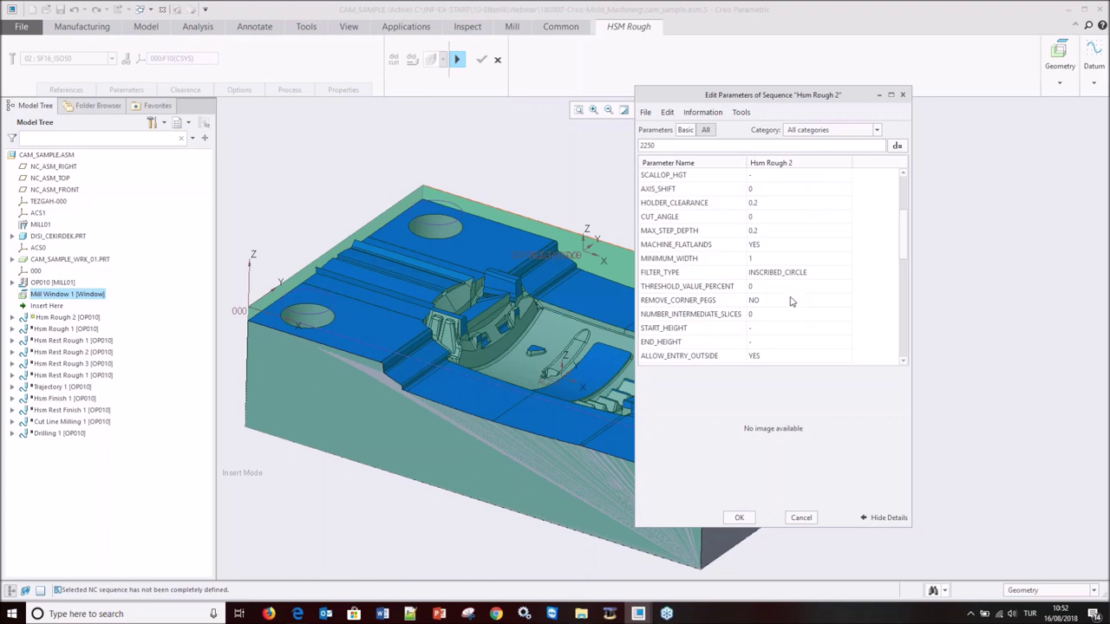
scroll(791, 301, down, 1)
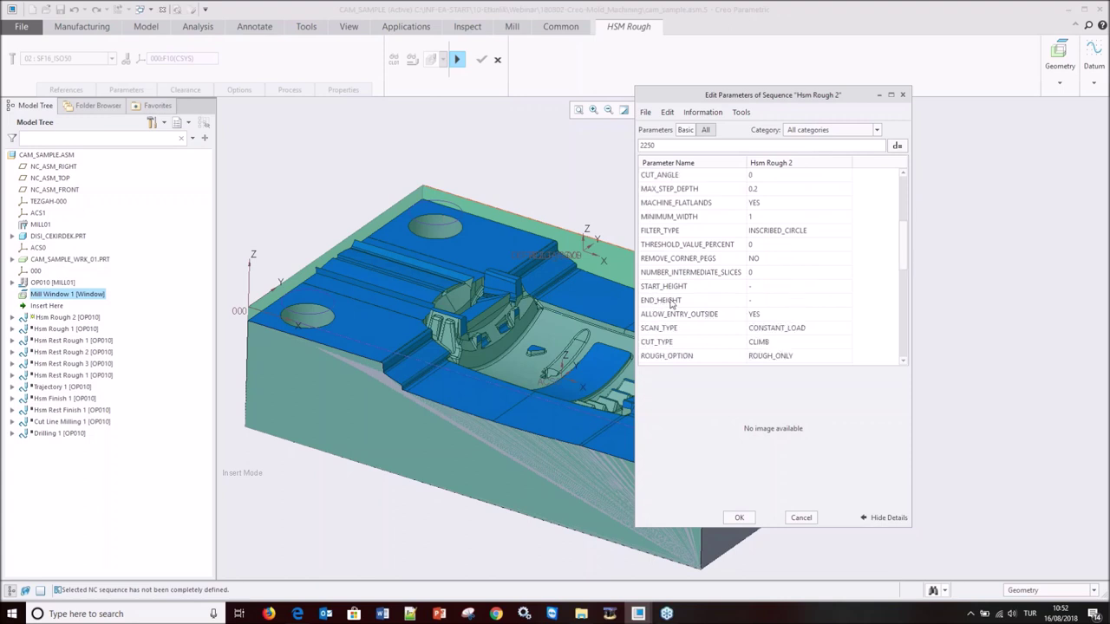
click(768, 293)
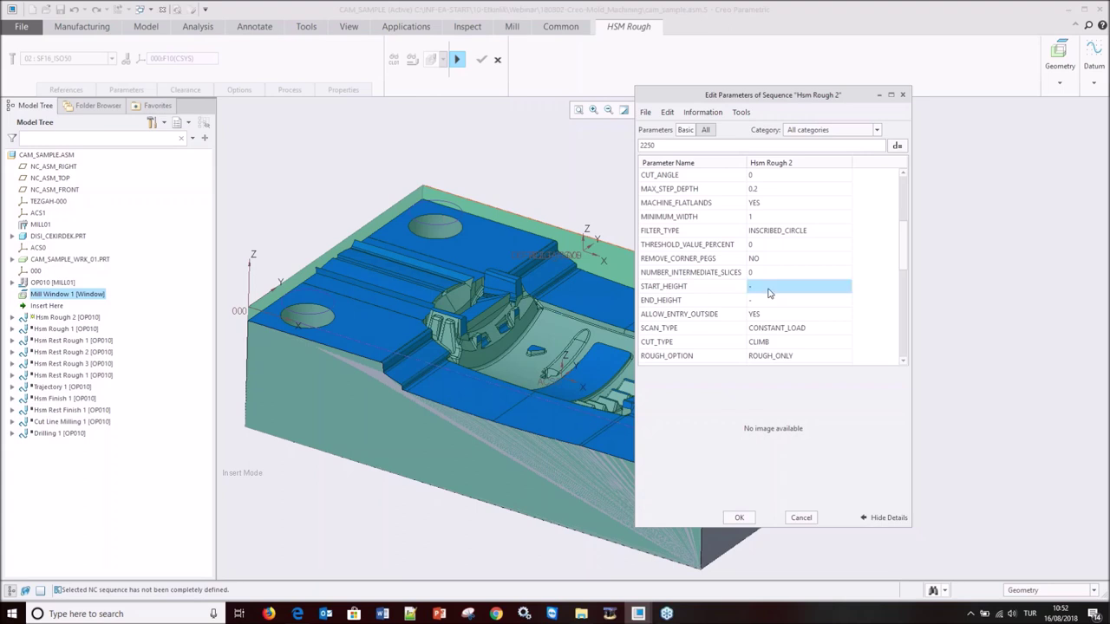
click(768, 293)
click(765, 300)
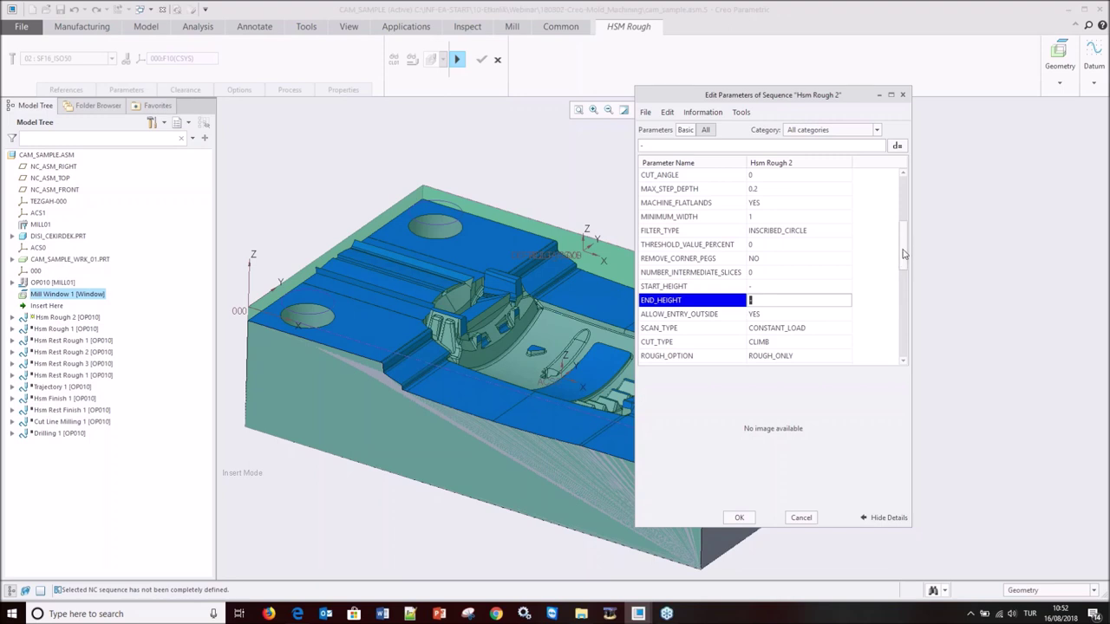
scroll(902, 260, down, 1)
drag(903, 260, 902, 269)
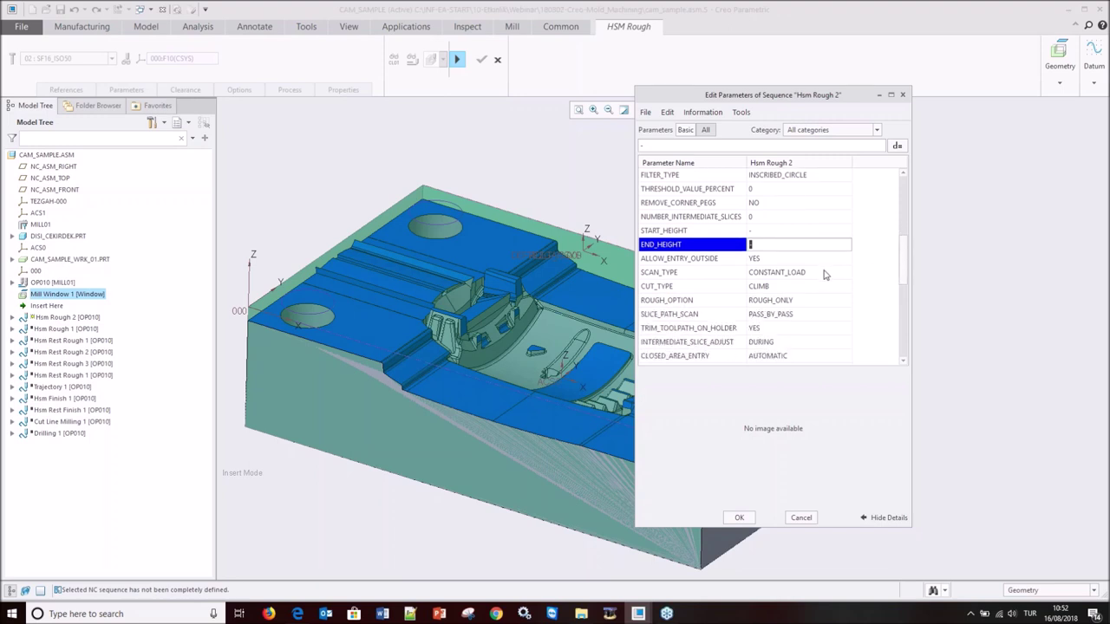
- Keep CUT_TYPE as CLIMB and SLICE_PATH_SCAN as PASS_BY_PASS, then accept the parameters
click(798, 292)
click(798, 293)
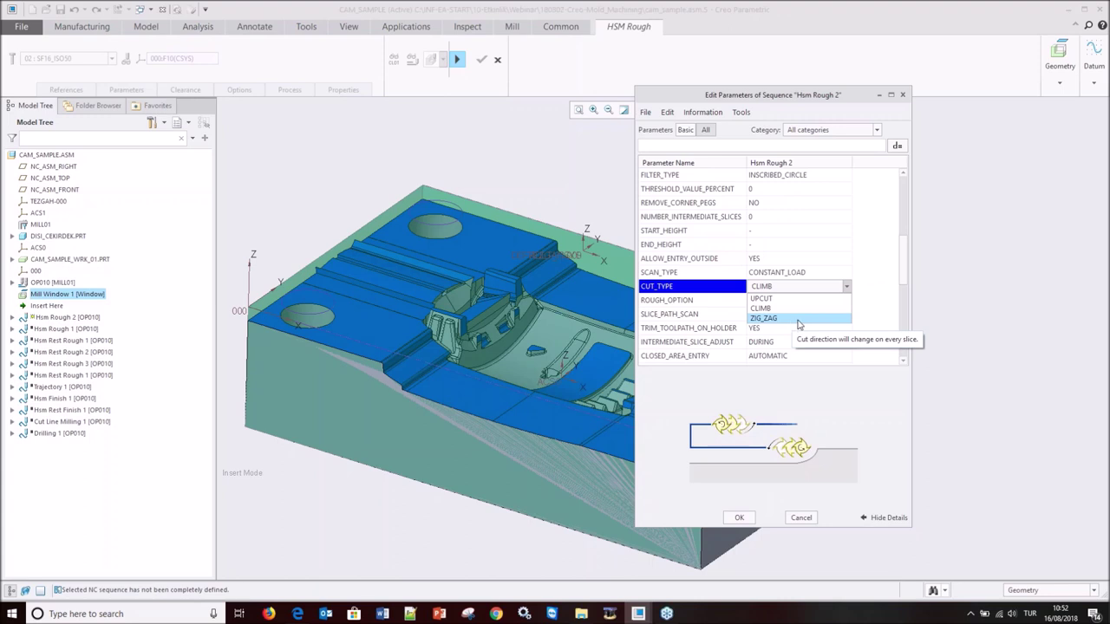
click(878, 284)
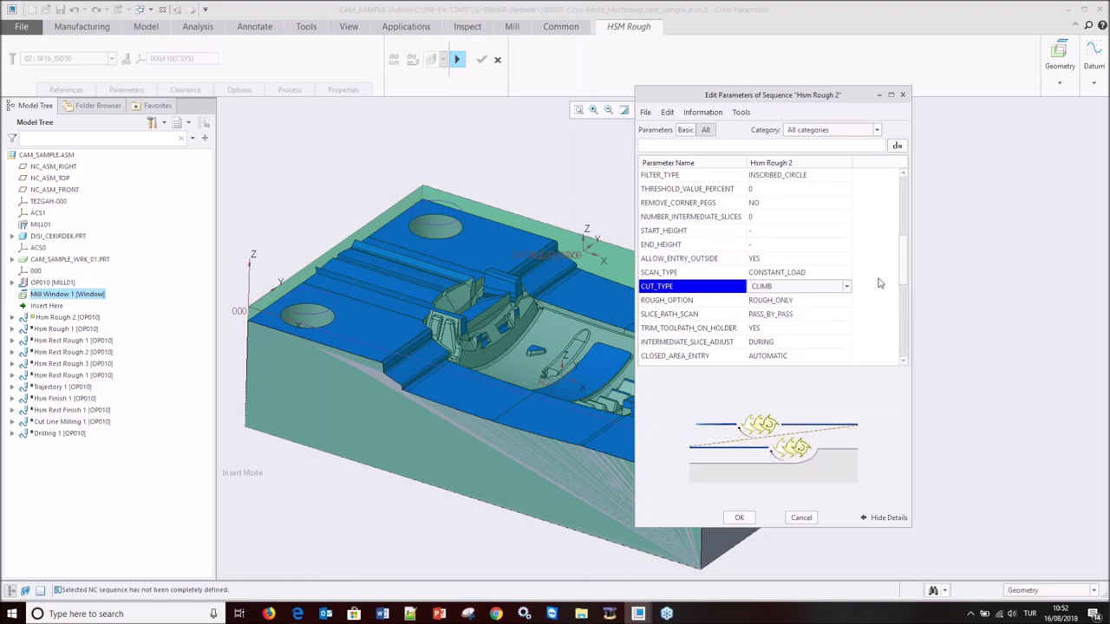
click(813, 316)
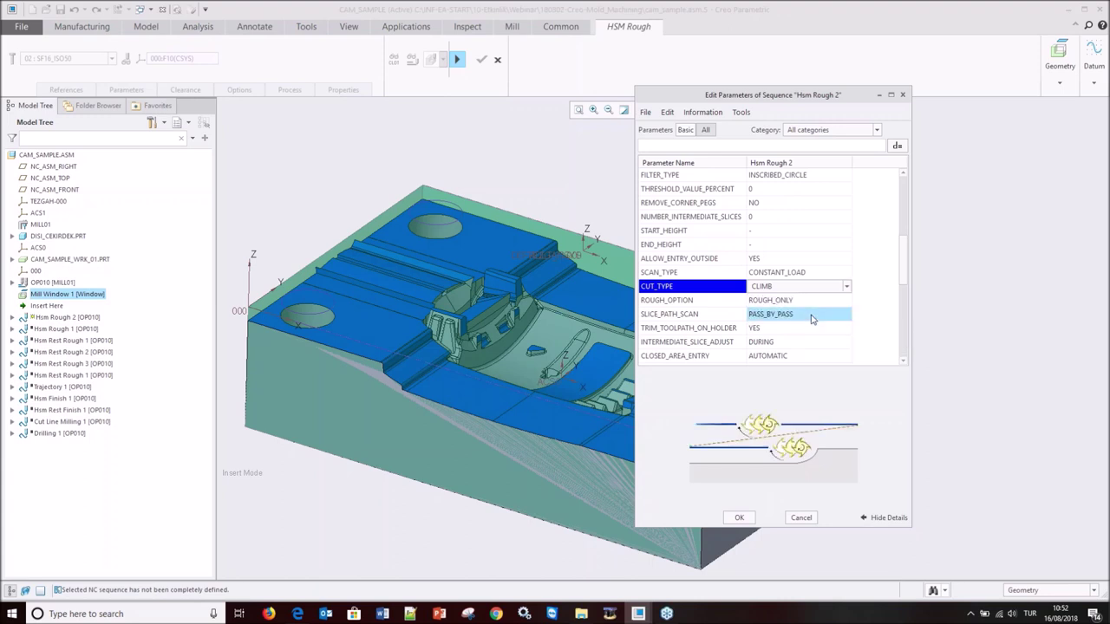
click(812, 317)
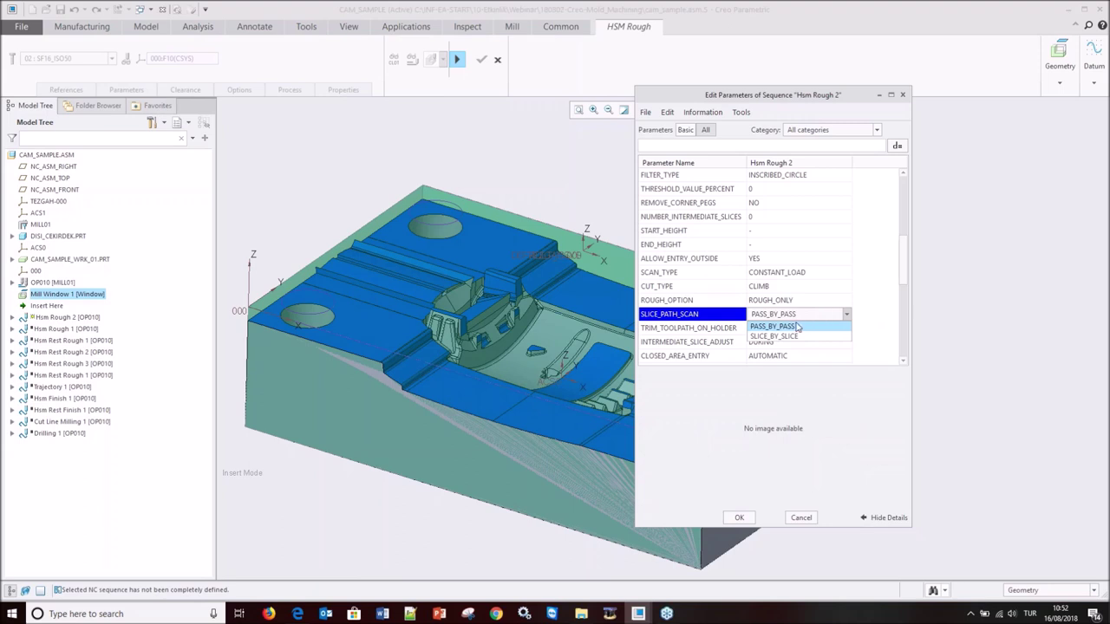
mouse_move(774, 336)
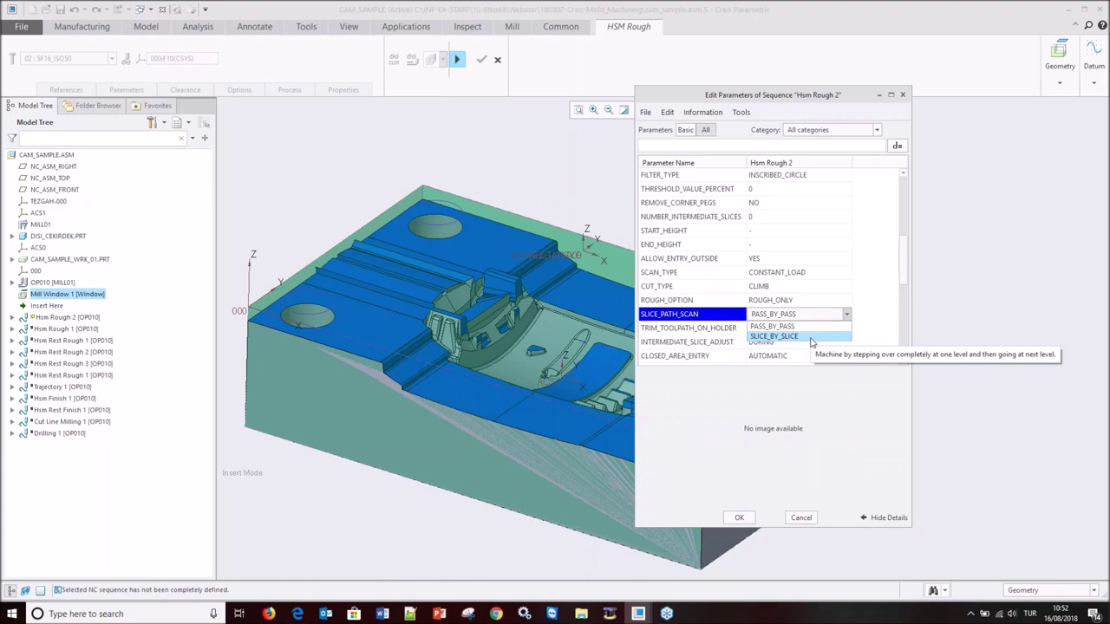
click(877, 309)
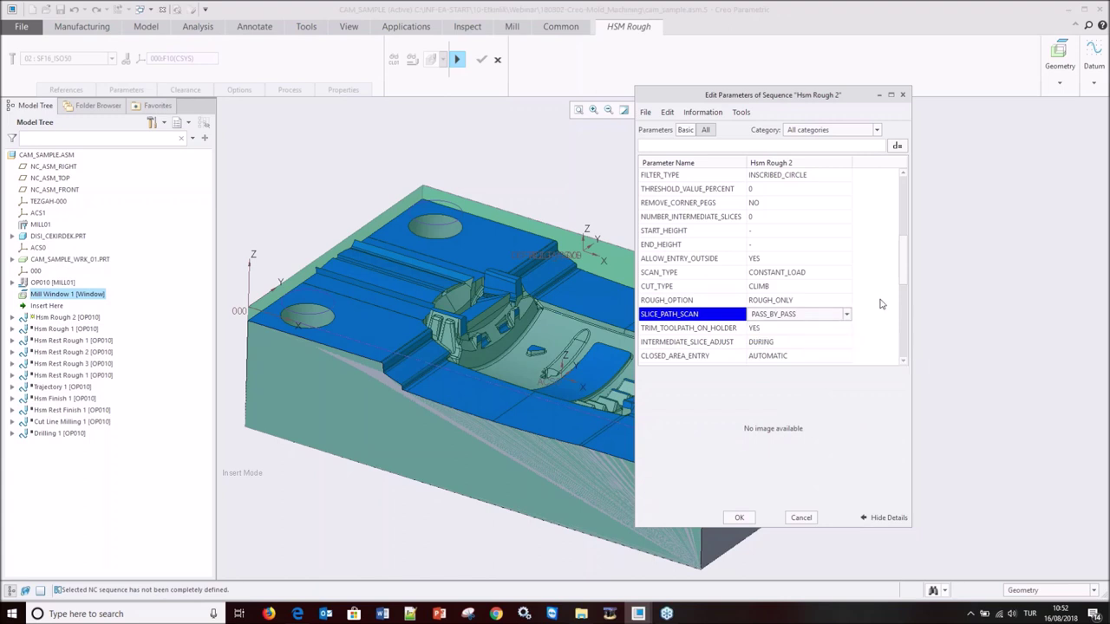
drag(904, 265, 904, 294)
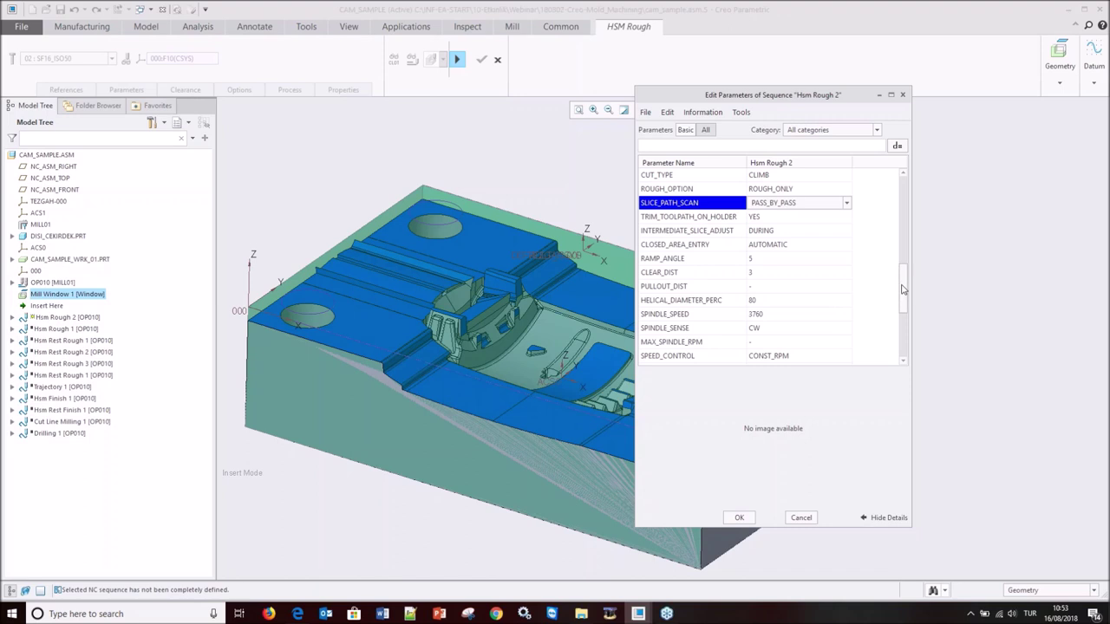
scroll(901, 300, down, 1)
drag(901, 300, 900, 313)
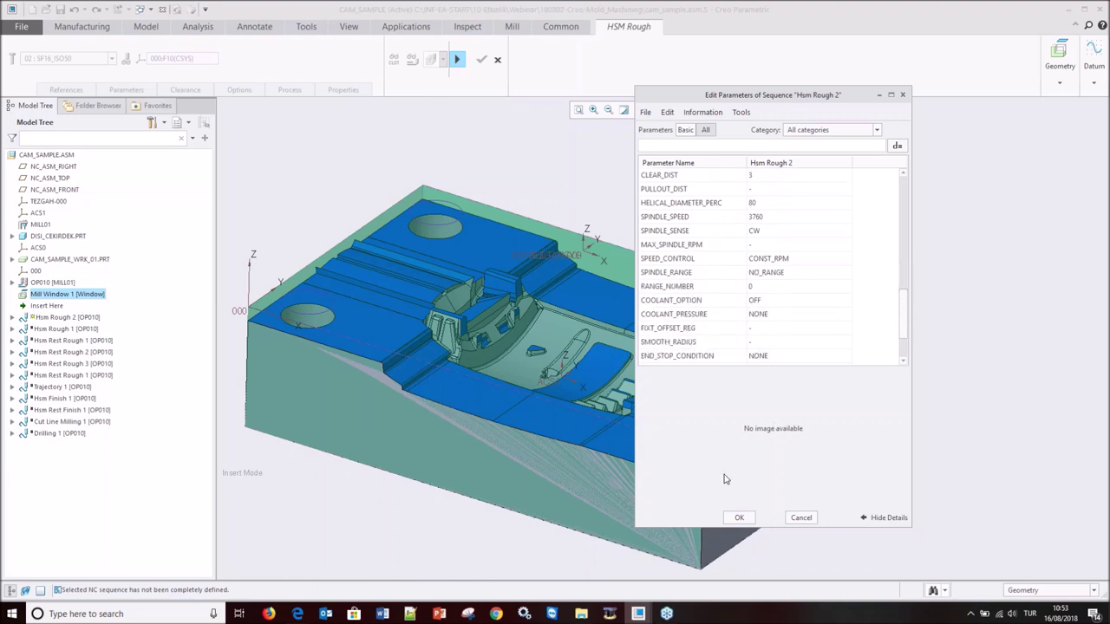
click(739, 518)
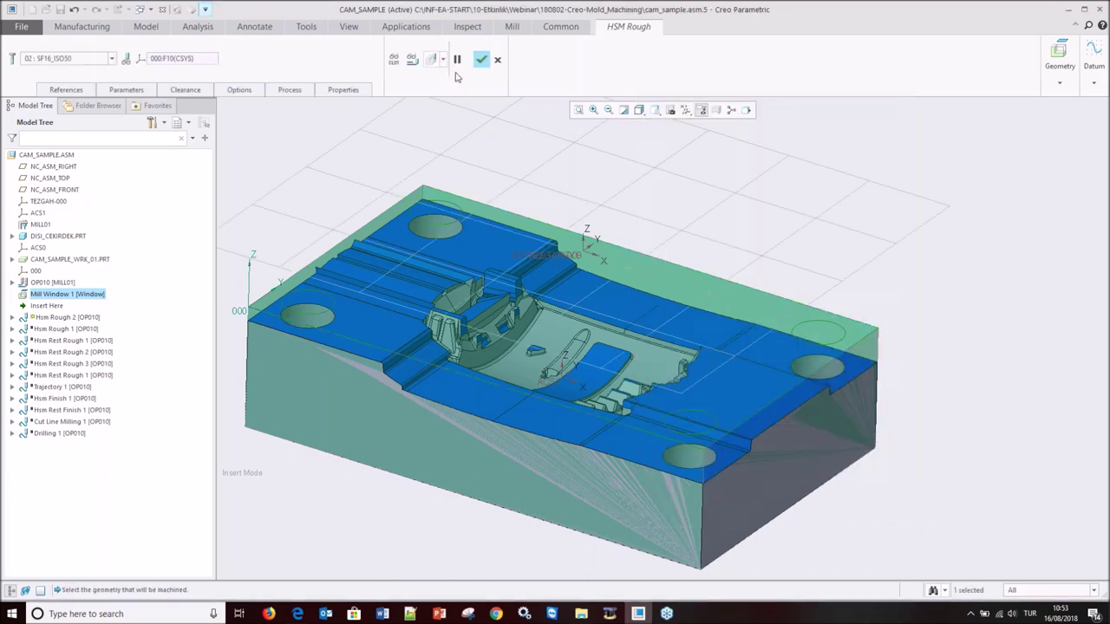
- Run the Material Removal simulation at higher display speed with toolpath lines hidden
click(443, 60)
click(431, 108)
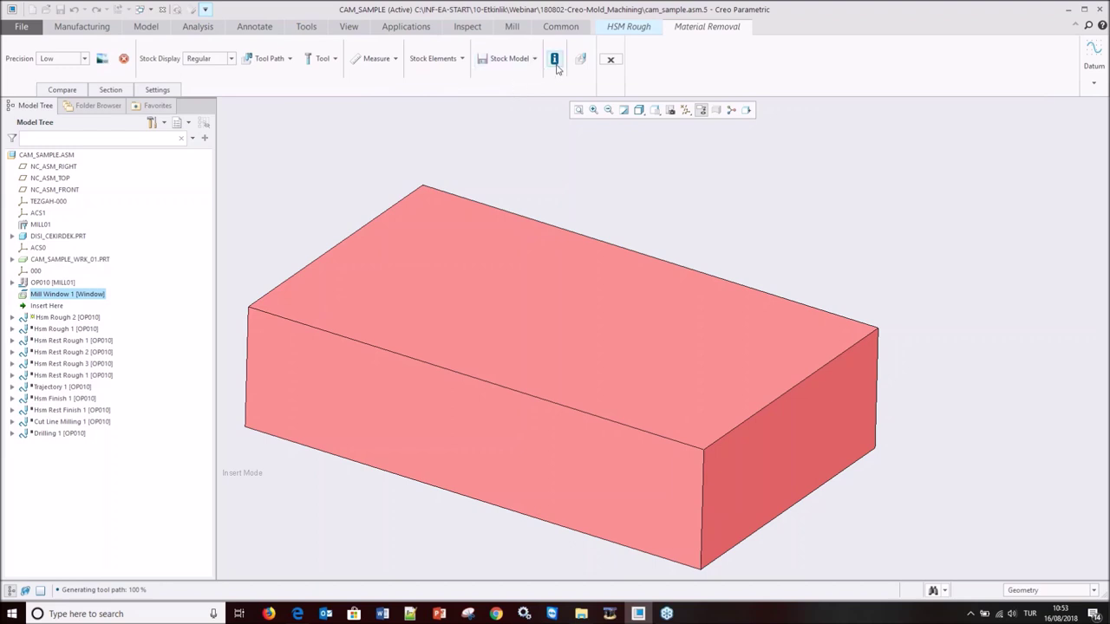
click(580, 60)
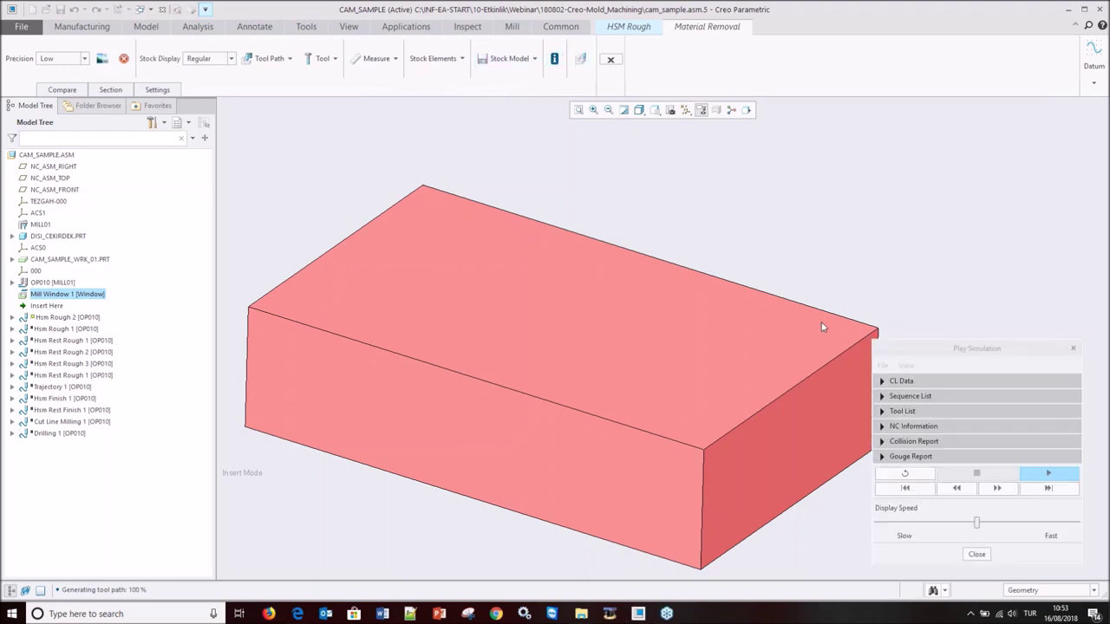
click(1044, 474)
drag(976, 523, 1020, 523)
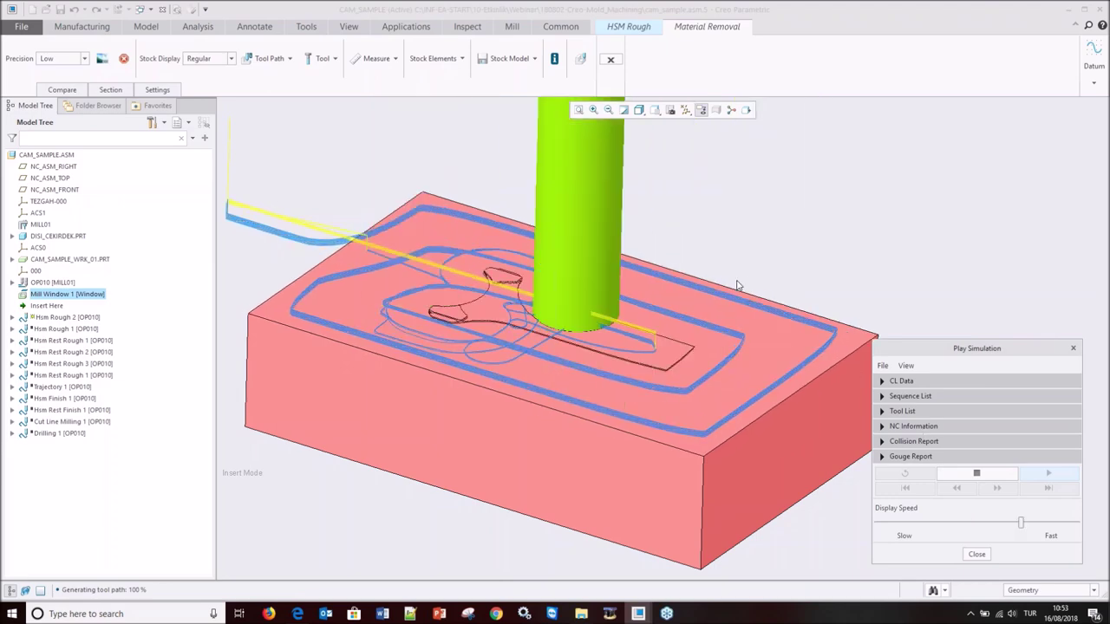
click(330, 58)
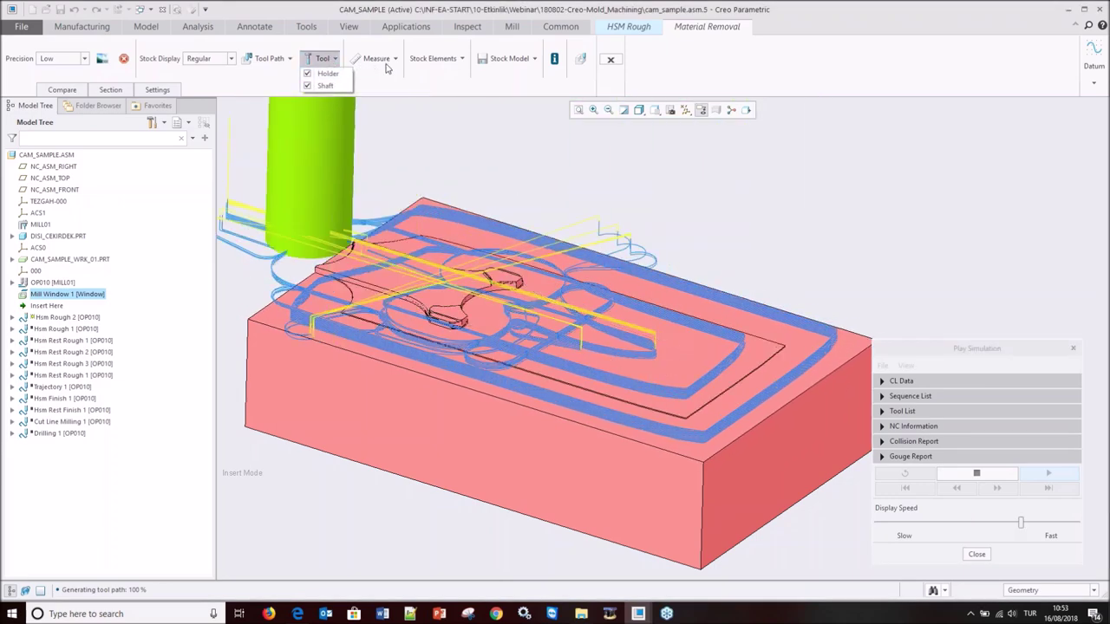
click(271, 58)
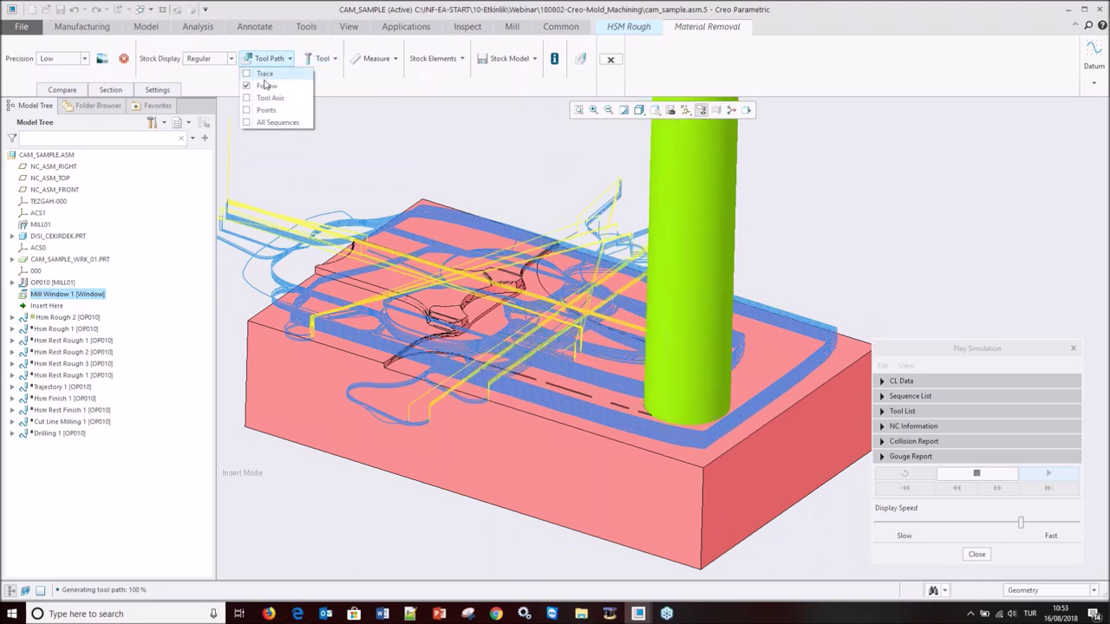
click(275, 81)
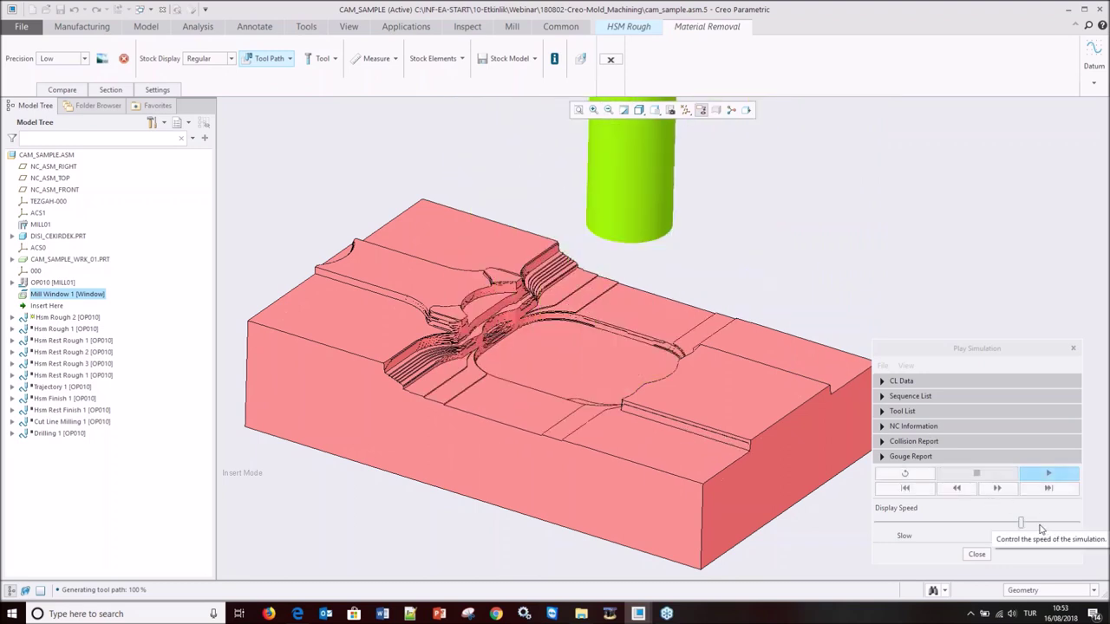
- Set the light-blue comparison band to 0.100–0.300 and compare the stock to the part
click(63, 91)
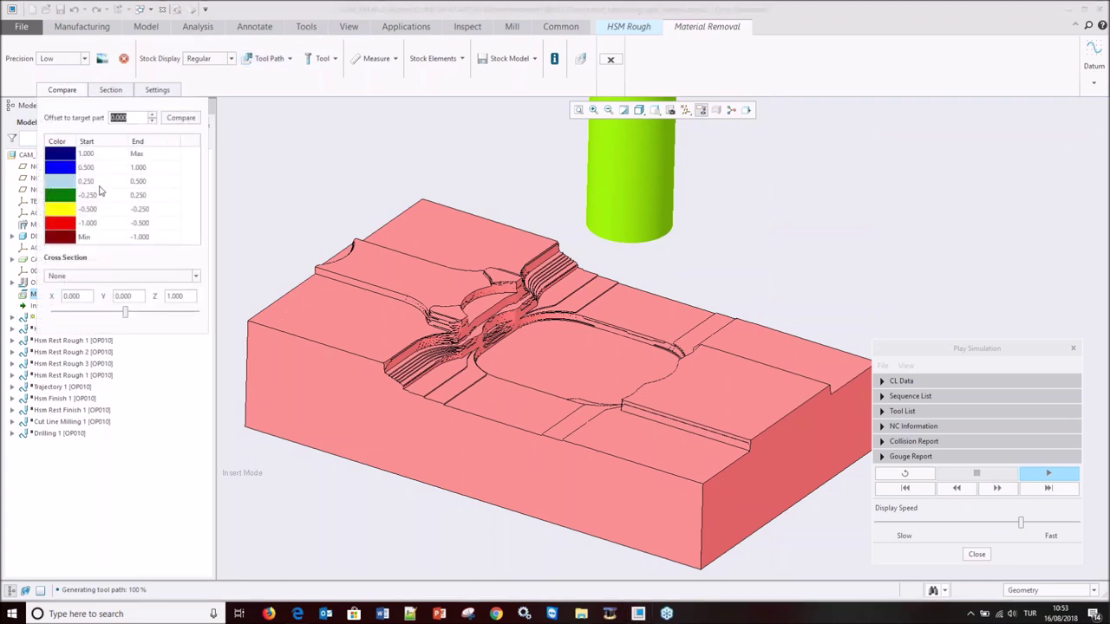
click(93, 183)
click(153, 180)
key(Tab)
key(Return)
key(Return)
key(Return)
click(181, 117)
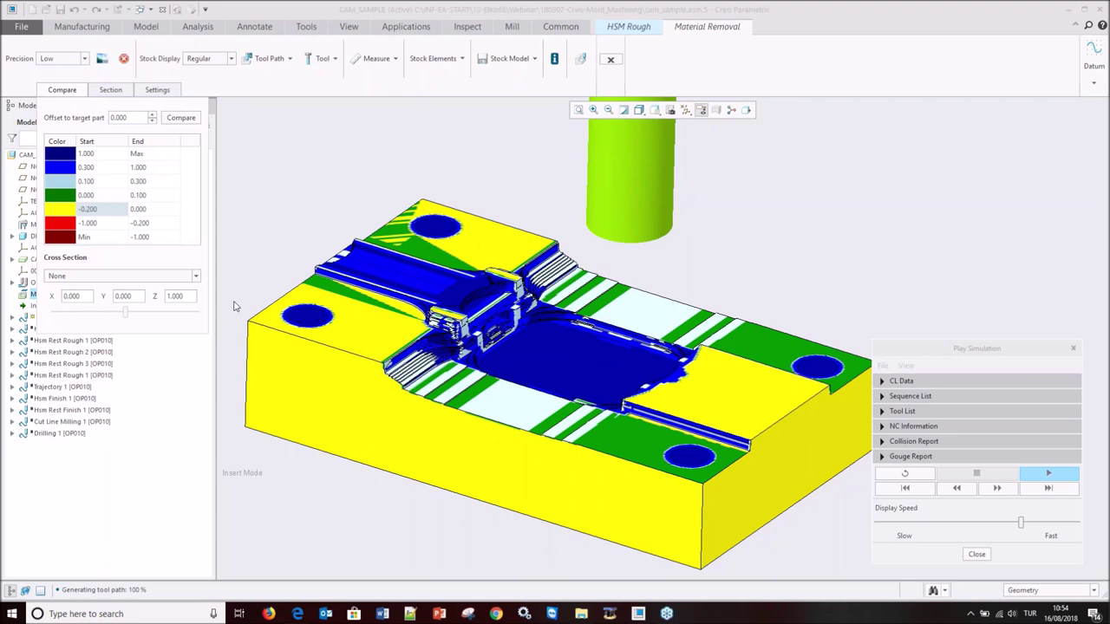
- Section the stock along Positive X, Positive Y and Negative Z, sliding the plane, then close Material Removal
click(195, 276)
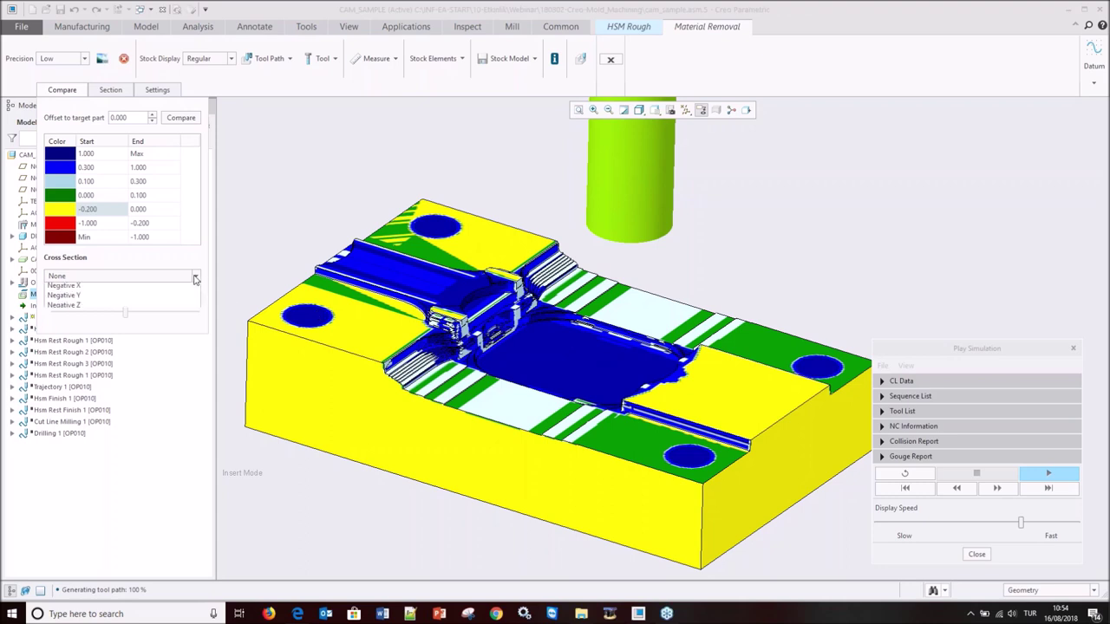
click(101, 288)
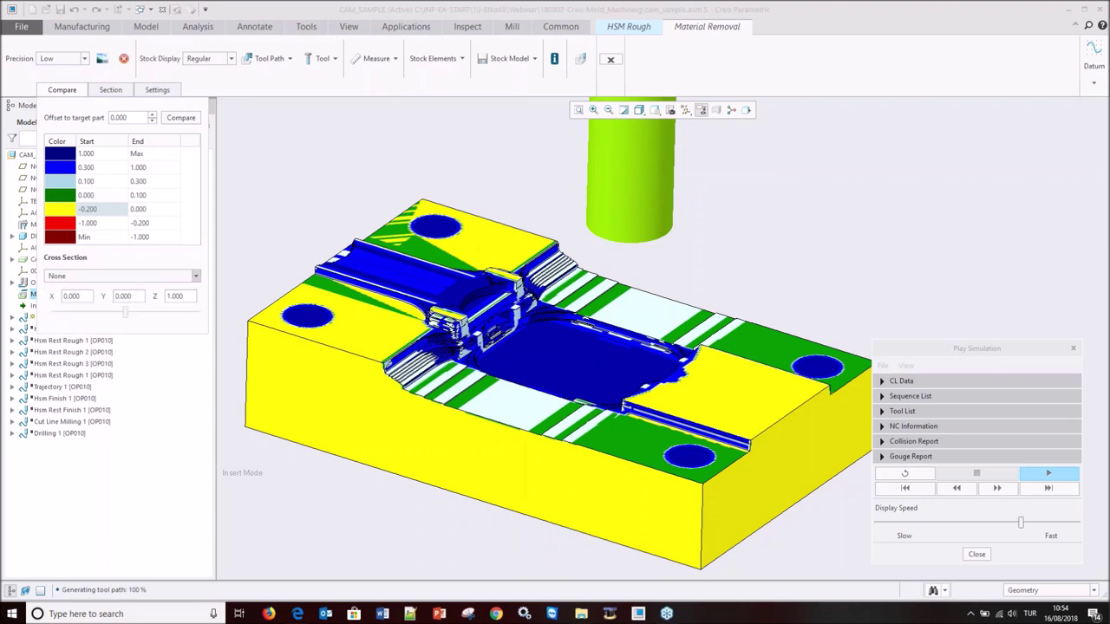
click(196, 276)
click(130, 304)
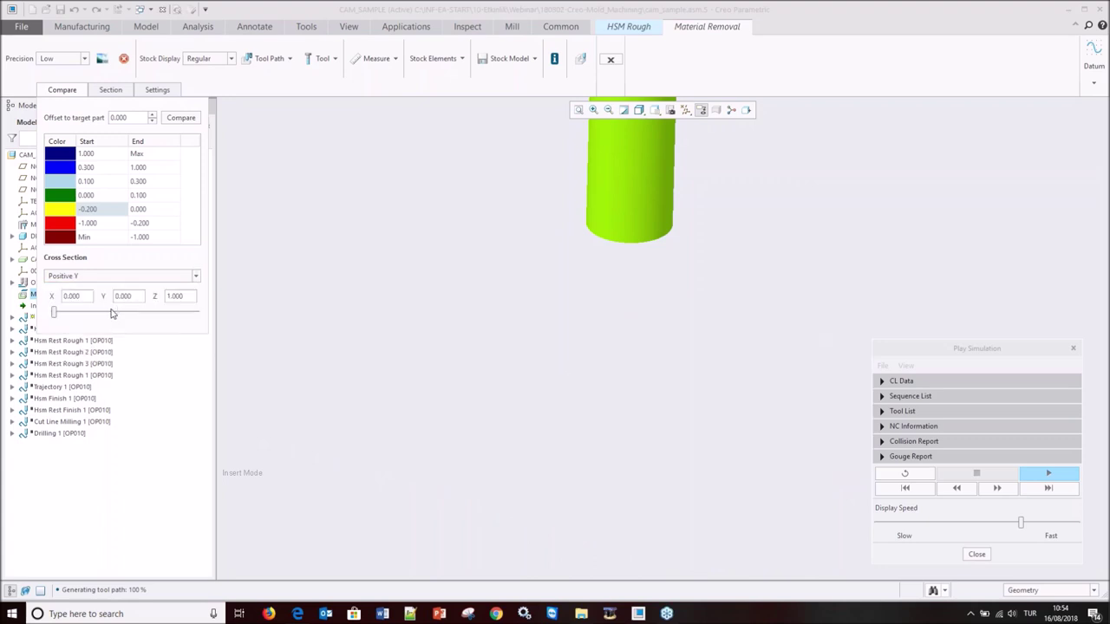
click(195, 276)
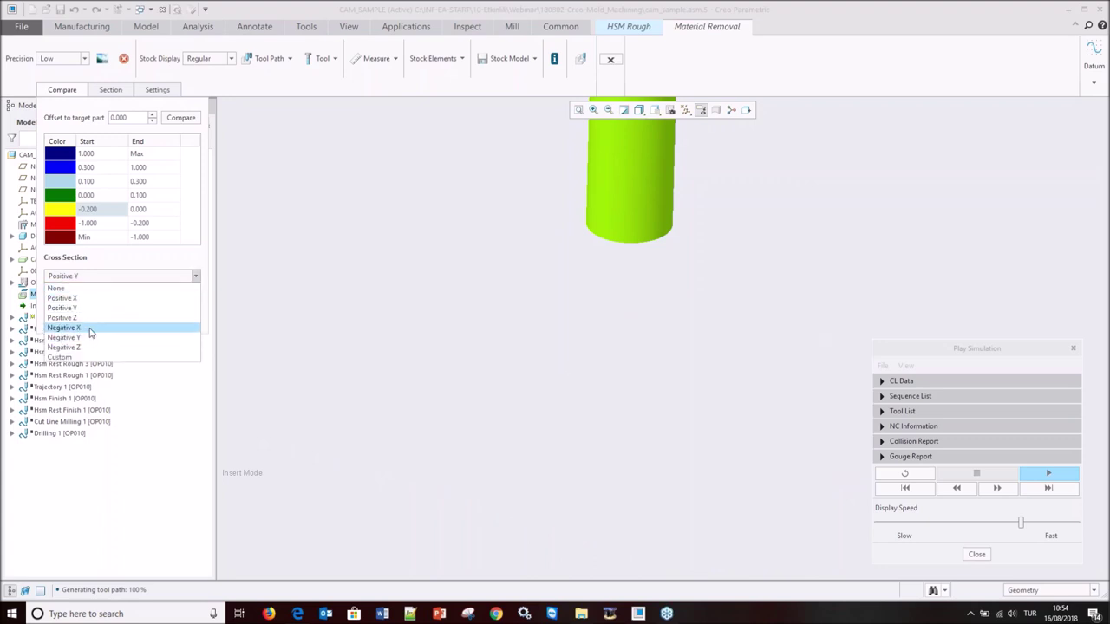
click(63, 347)
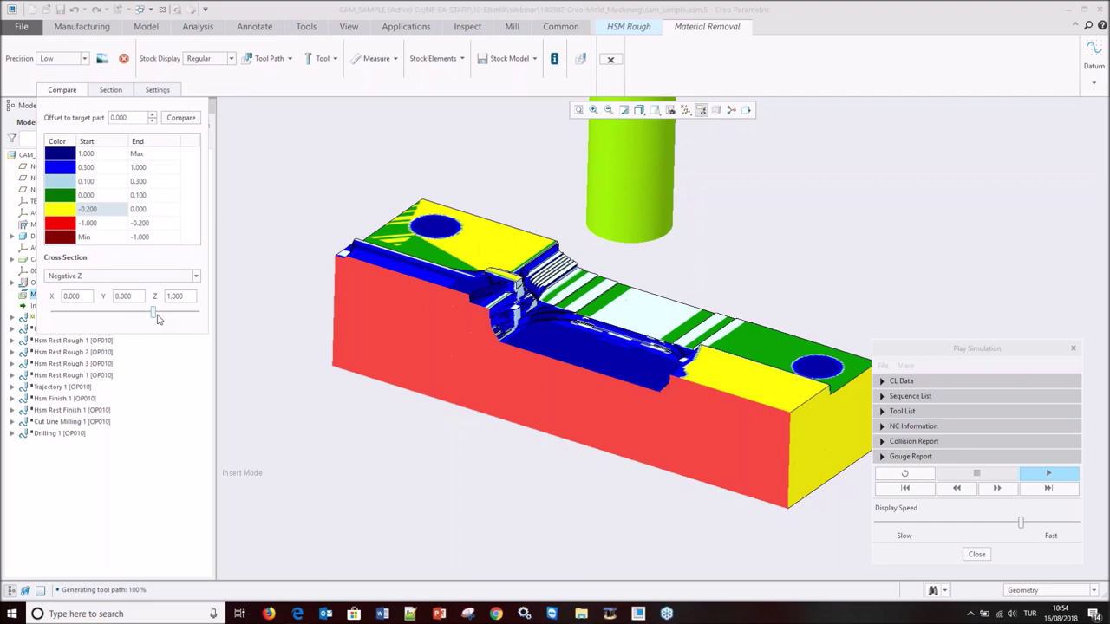
drag(157, 319, 115, 327)
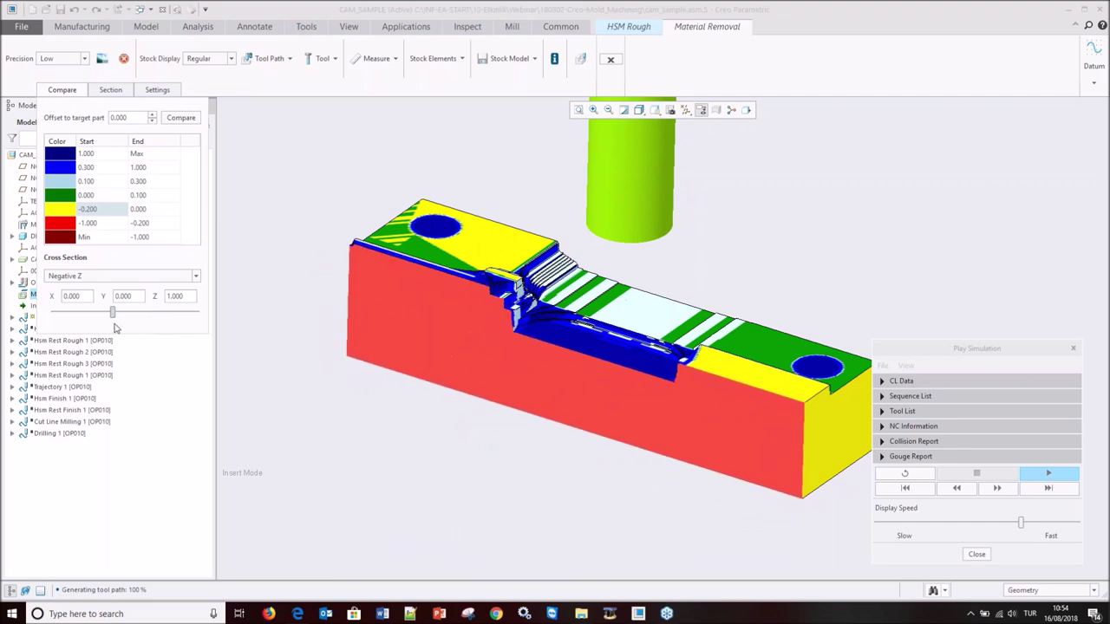
scroll(493, 324, down, 4)
scroll(524, 320, down, 3)
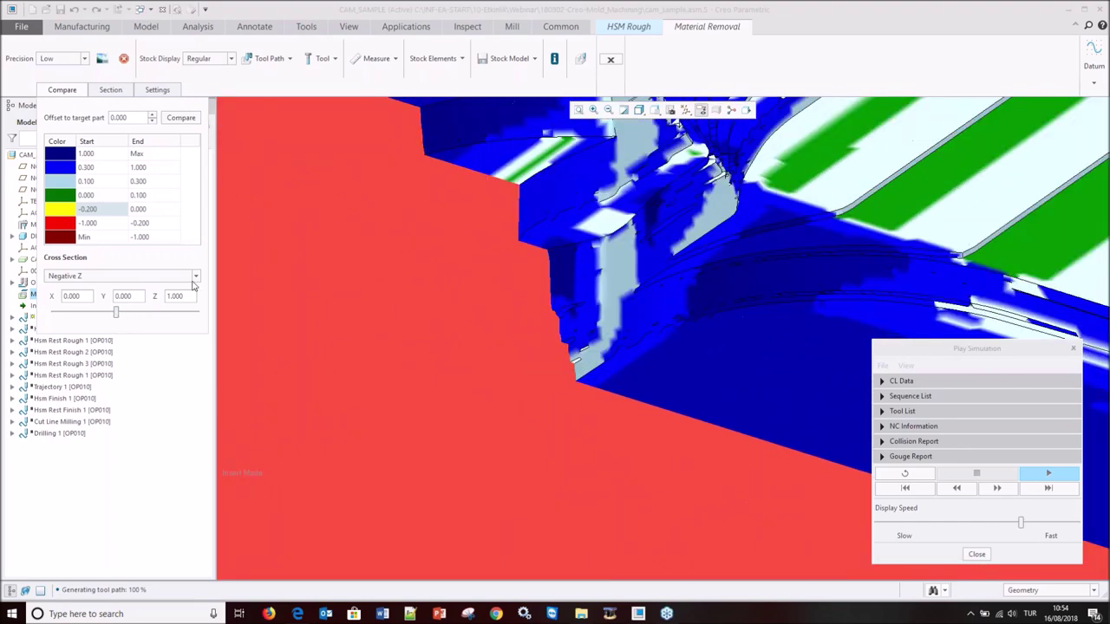
mouse_move(117, 314)
mouse_down()
mouse_move(110, 324)
mouse_move(142, 321)
mouse_up()
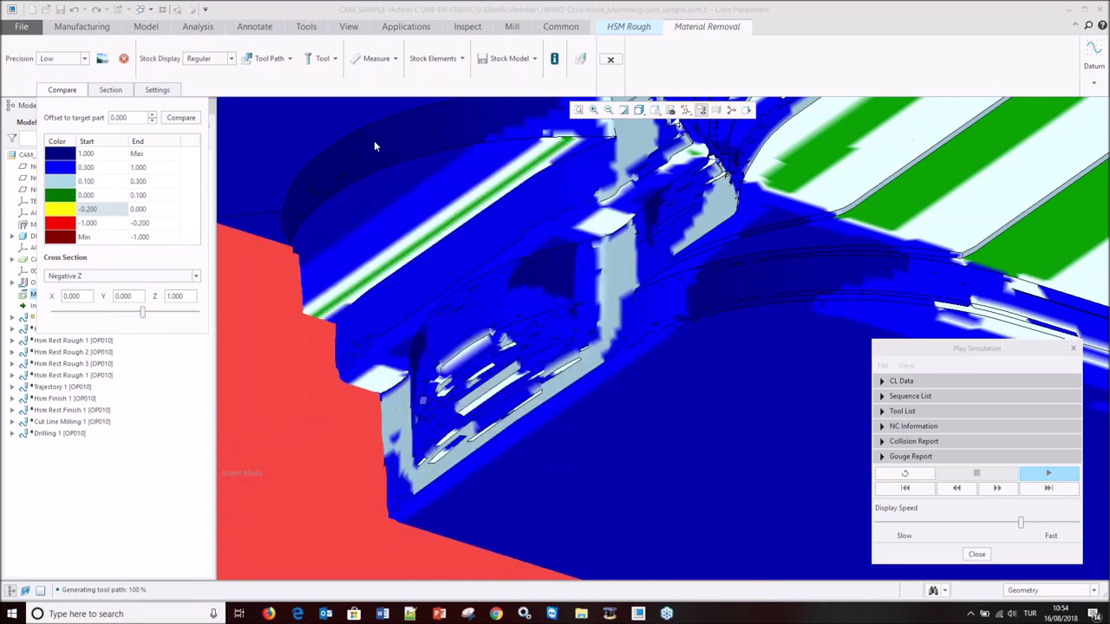
click(610, 59)
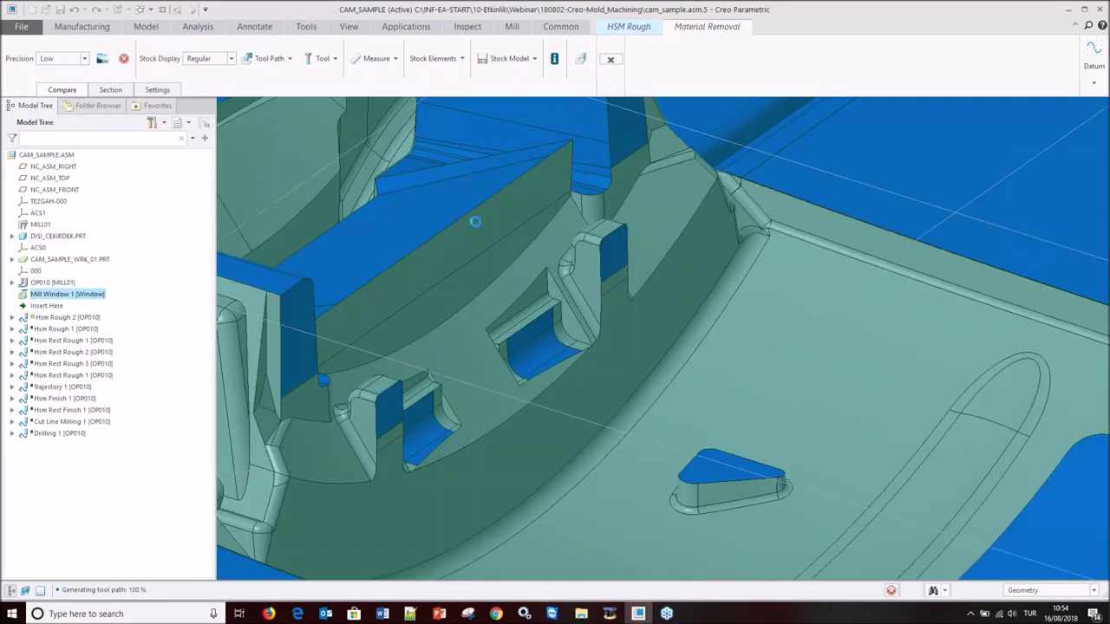
- Replay the material removal simulation with display speed pushed toward Fast
scroll(466, 276, up, 3)
scroll(487, 235, up, 3)
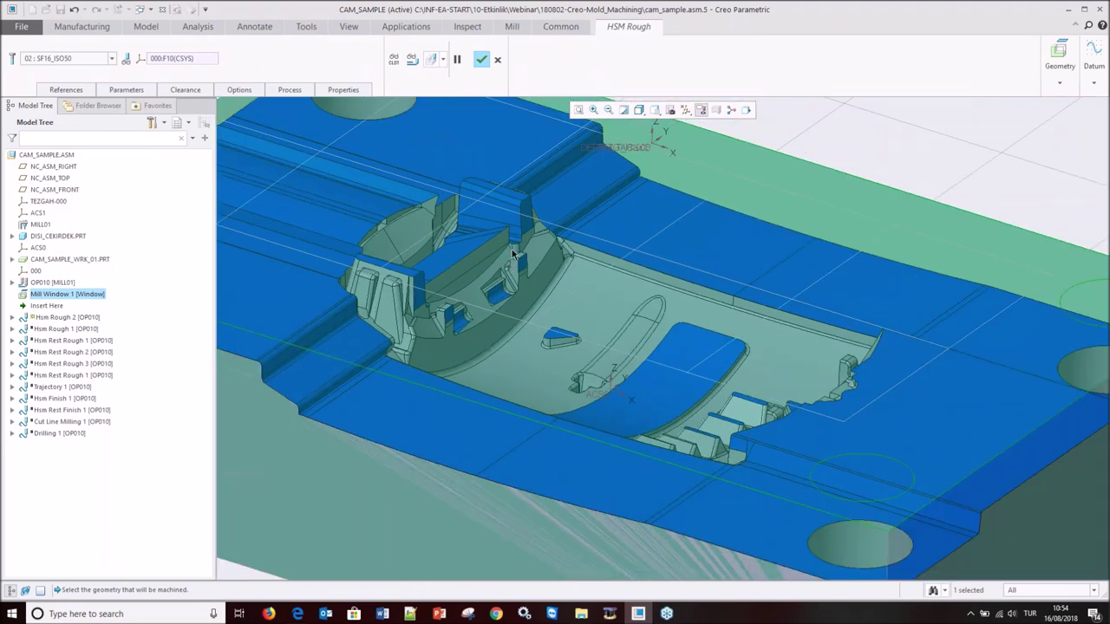
click(432, 58)
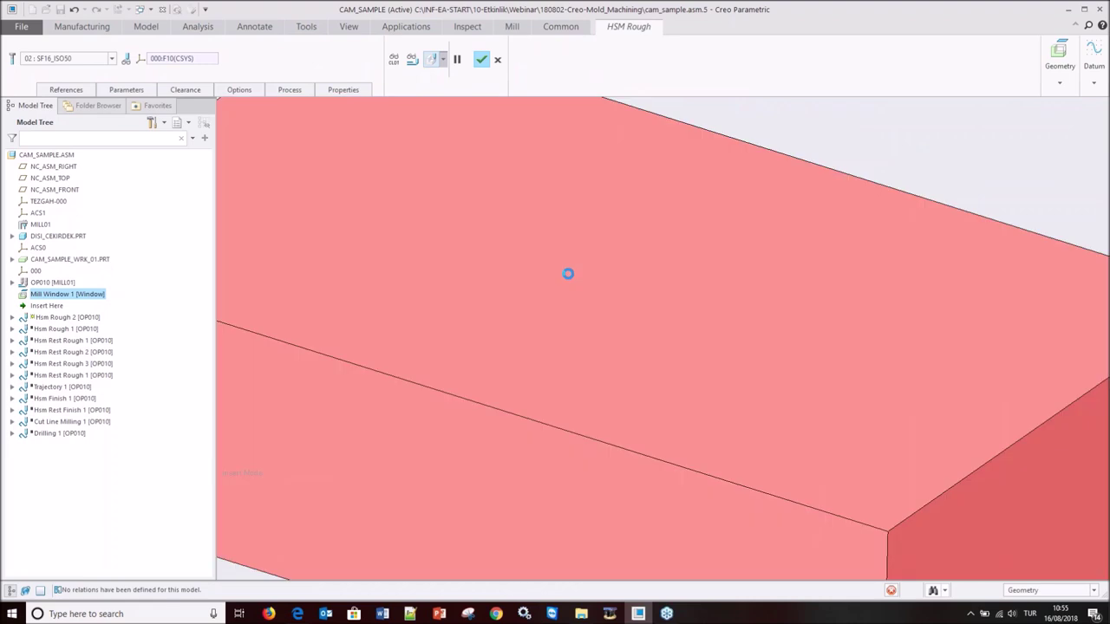
click(575, 63)
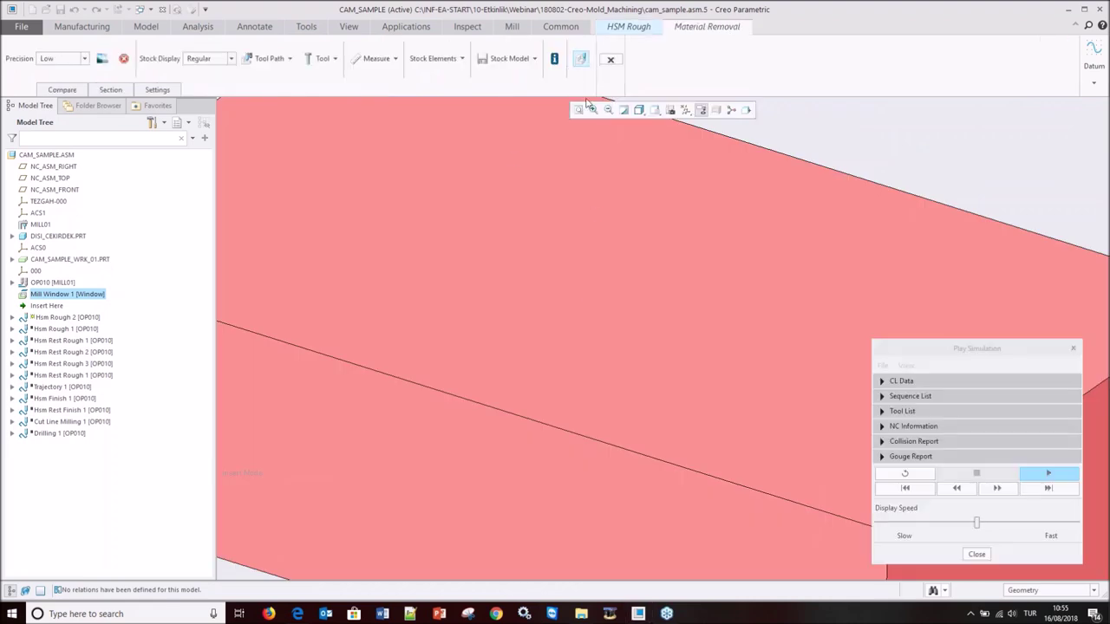
click(1045, 473)
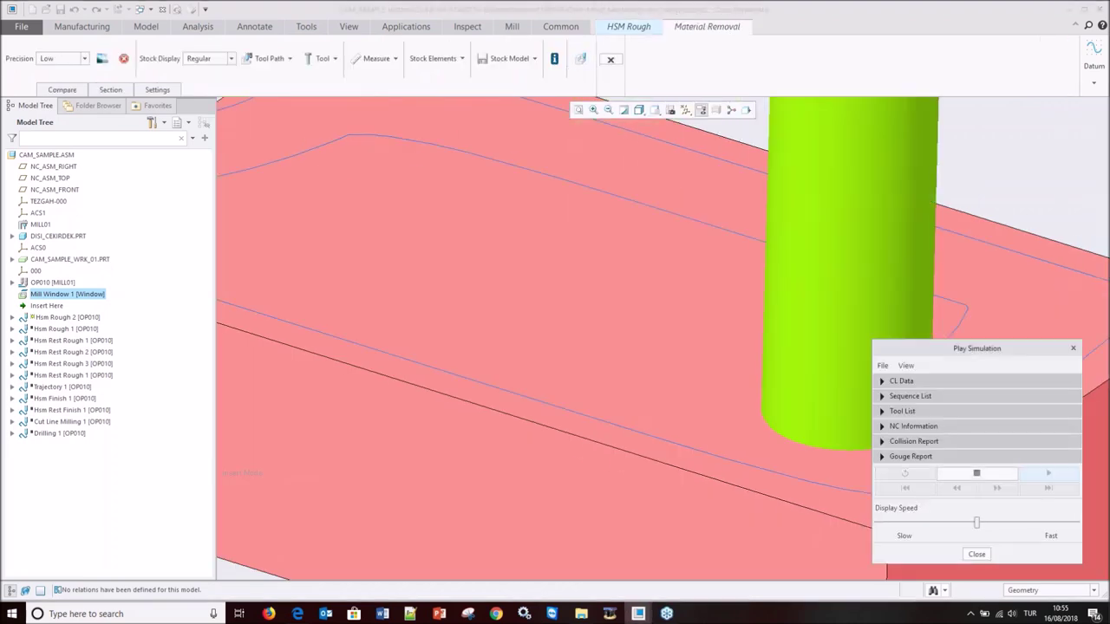
drag(976, 523, 1030, 523)
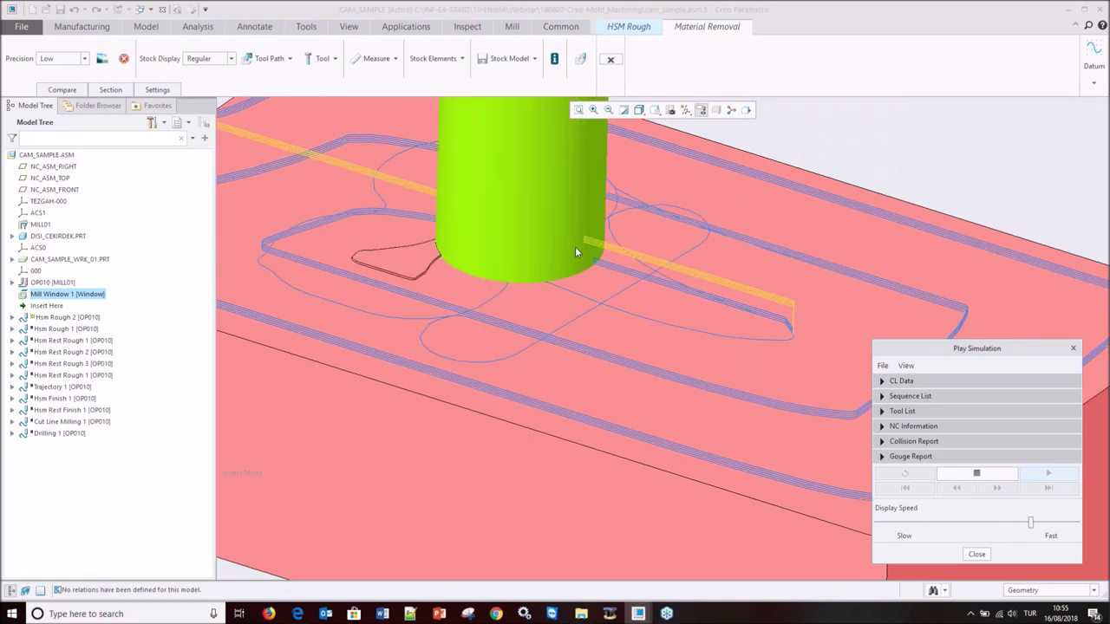
scroll(473, 334, down, 4)
scroll(477, 321, down, 2)
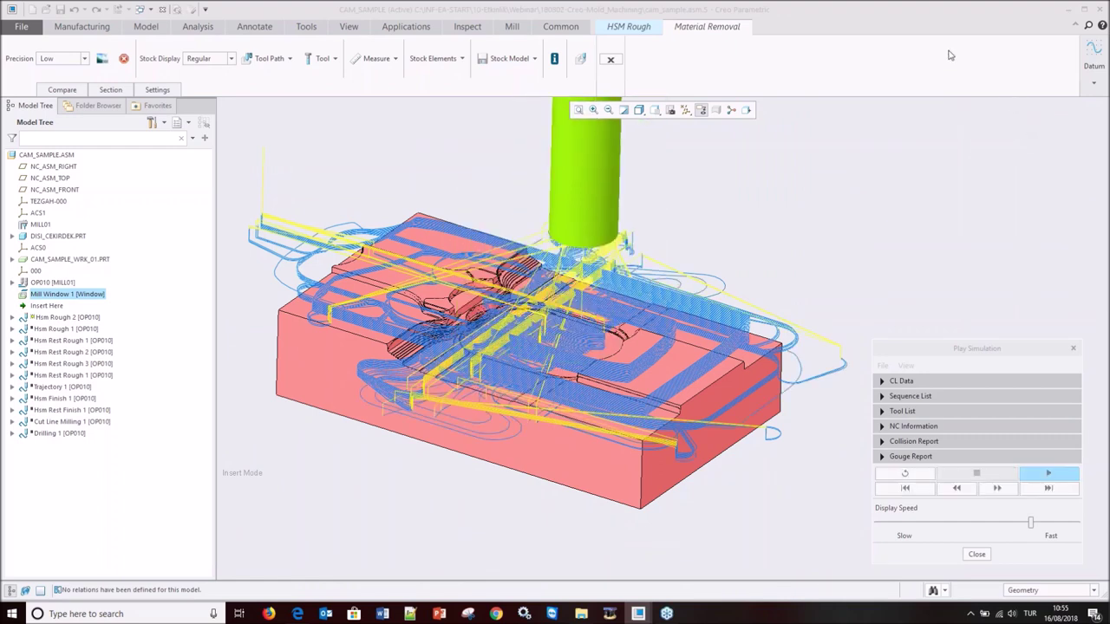
click(535, 61)
- Save the stock over the existing STL file, close the simulation, and confirm the HSM Rough sequence
click(513, 102)
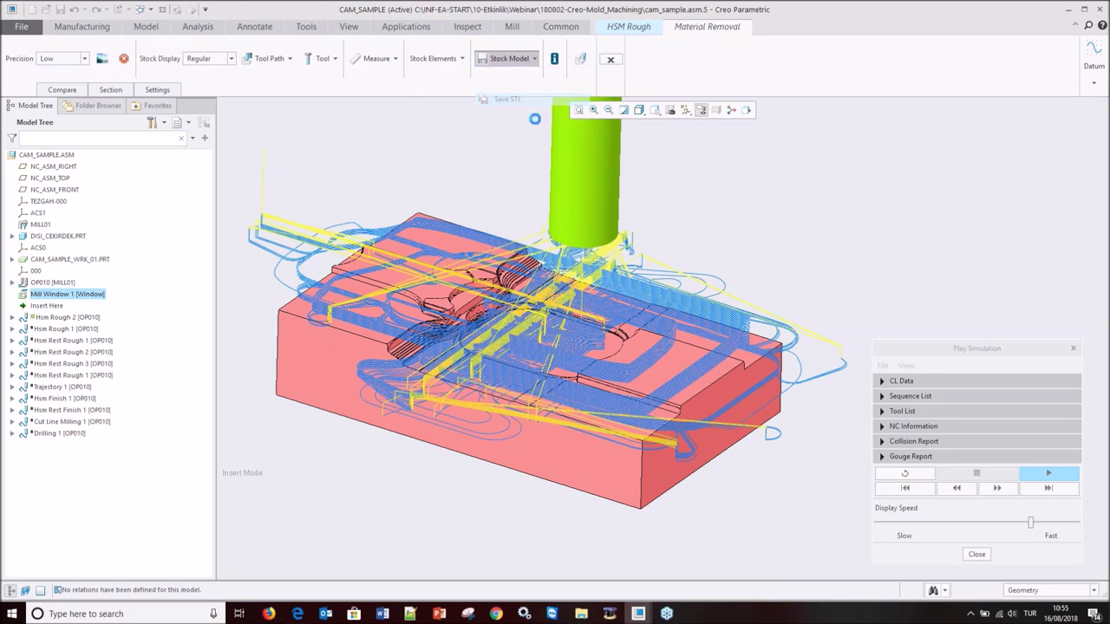
click(609, 231)
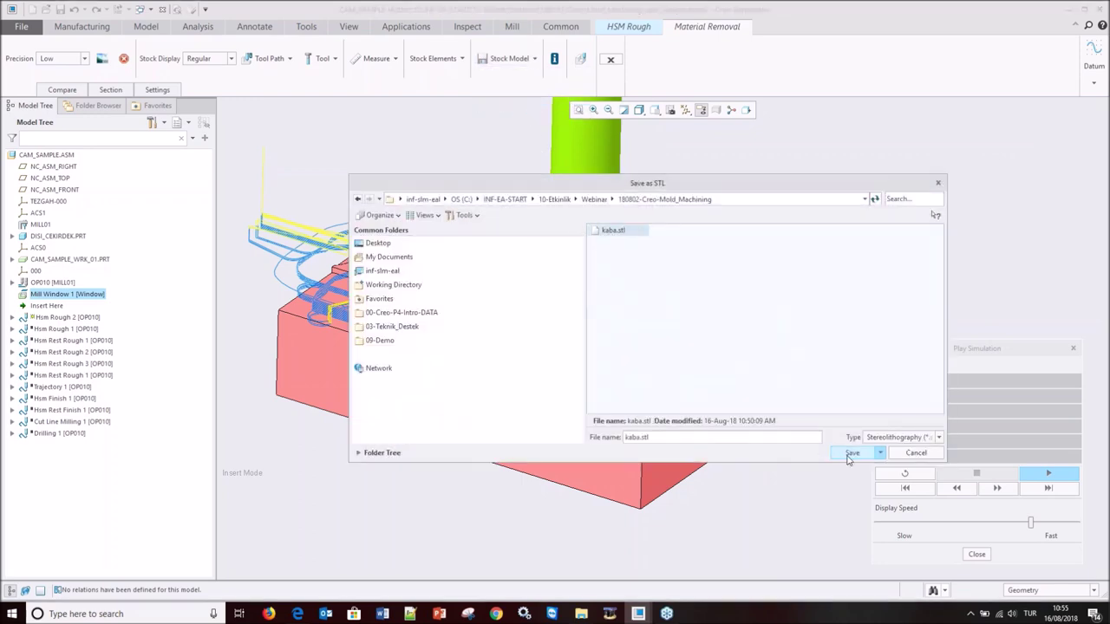
click(851, 453)
click(978, 554)
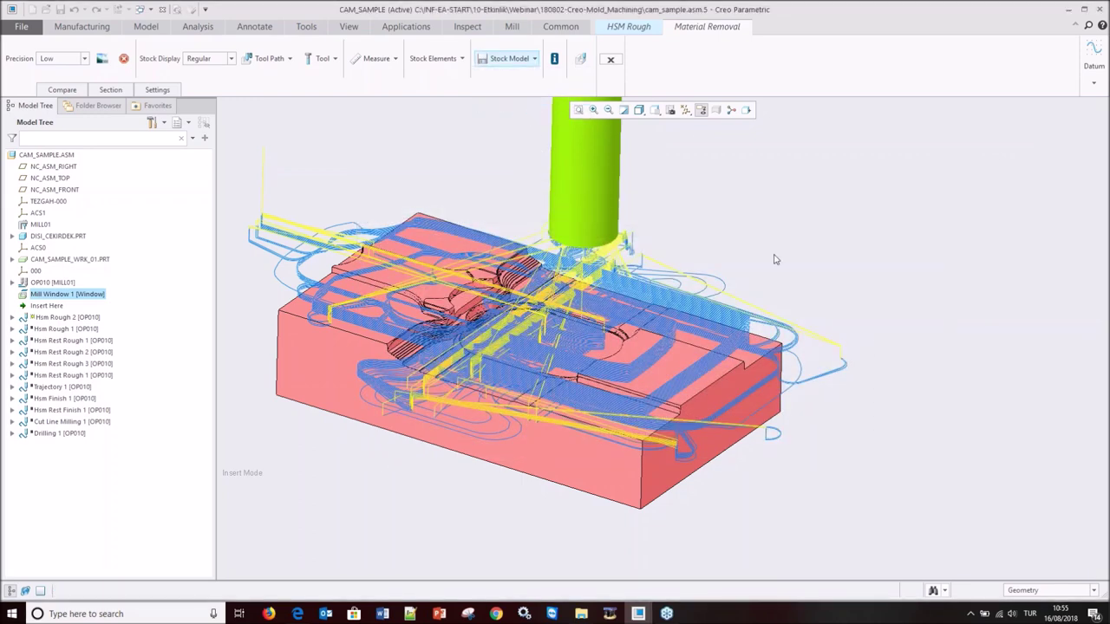
click(611, 59)
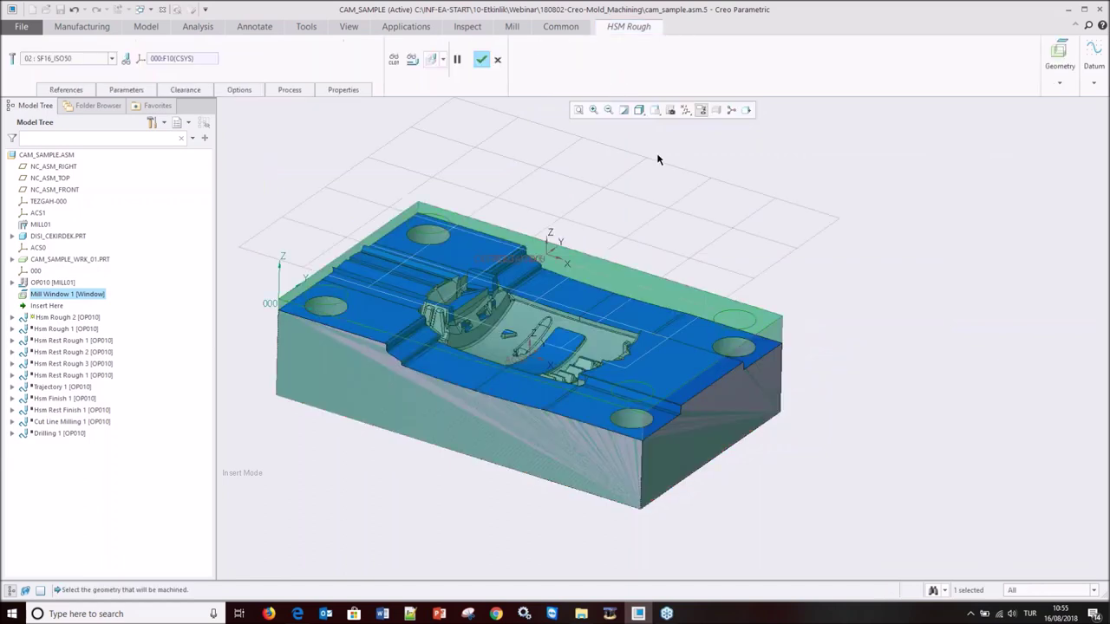
click(482, 59)
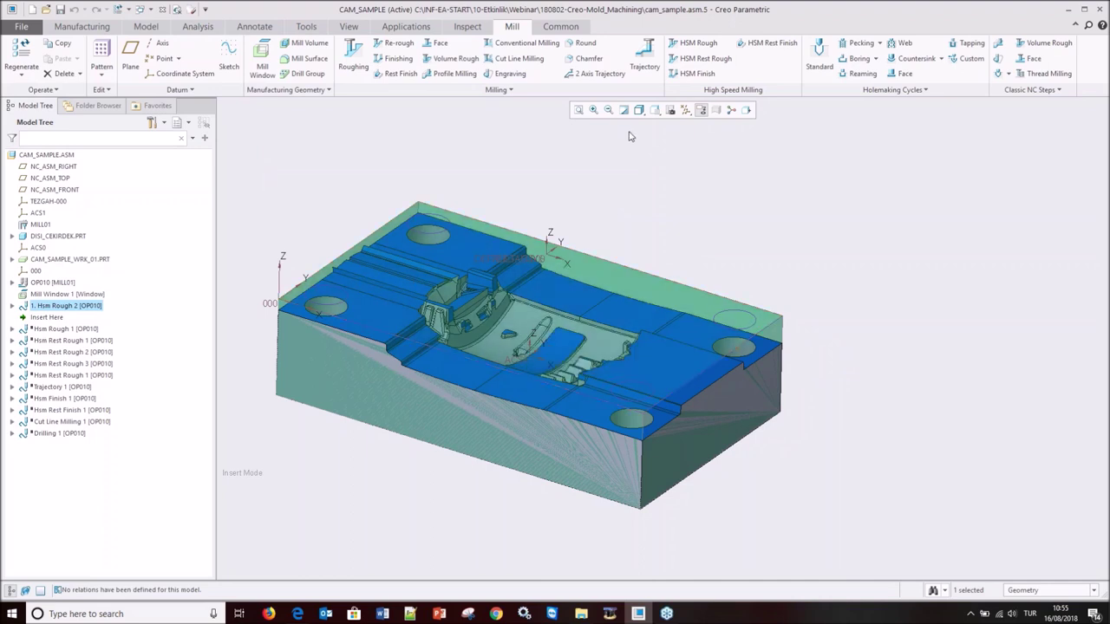
- Start a new HSM Rest Rough sequence and view the mold from the saved TOP orientation
click(701, 61)
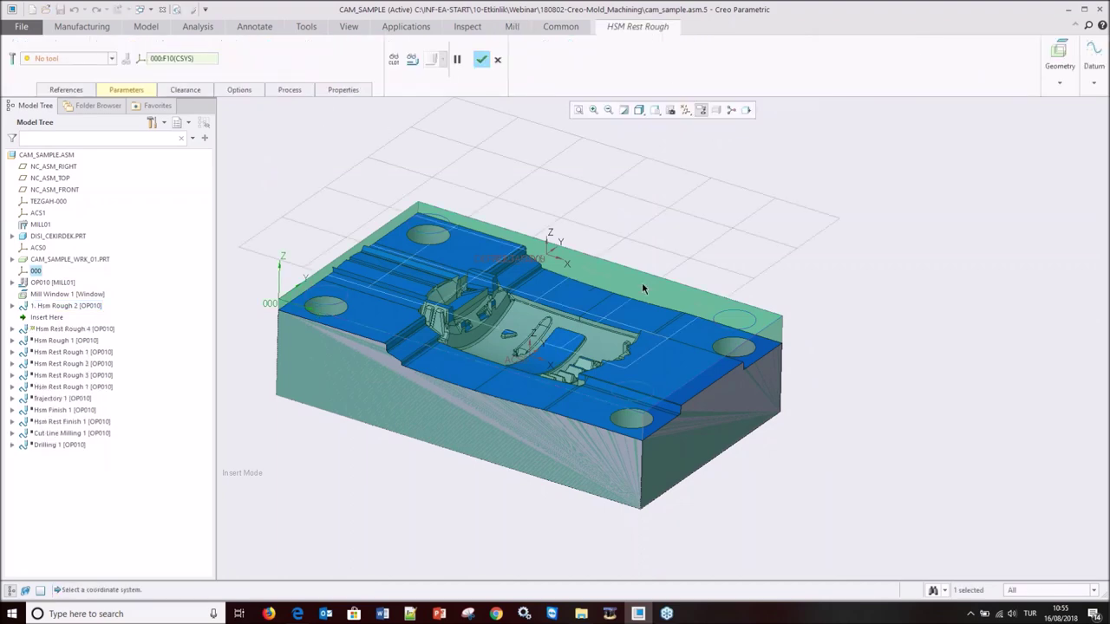
mouse_move(583, 299)
middle_down()
mouse_move(596, 326)
mouse_move(579, 337)
middle_up()
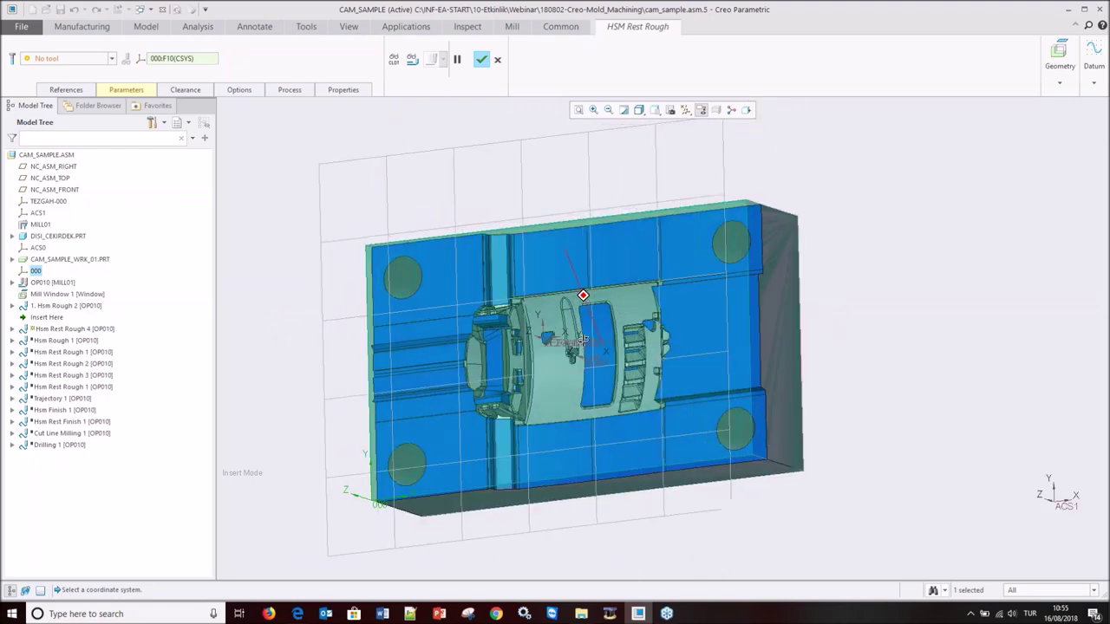
middle_drag(579, 337, 605, 186)
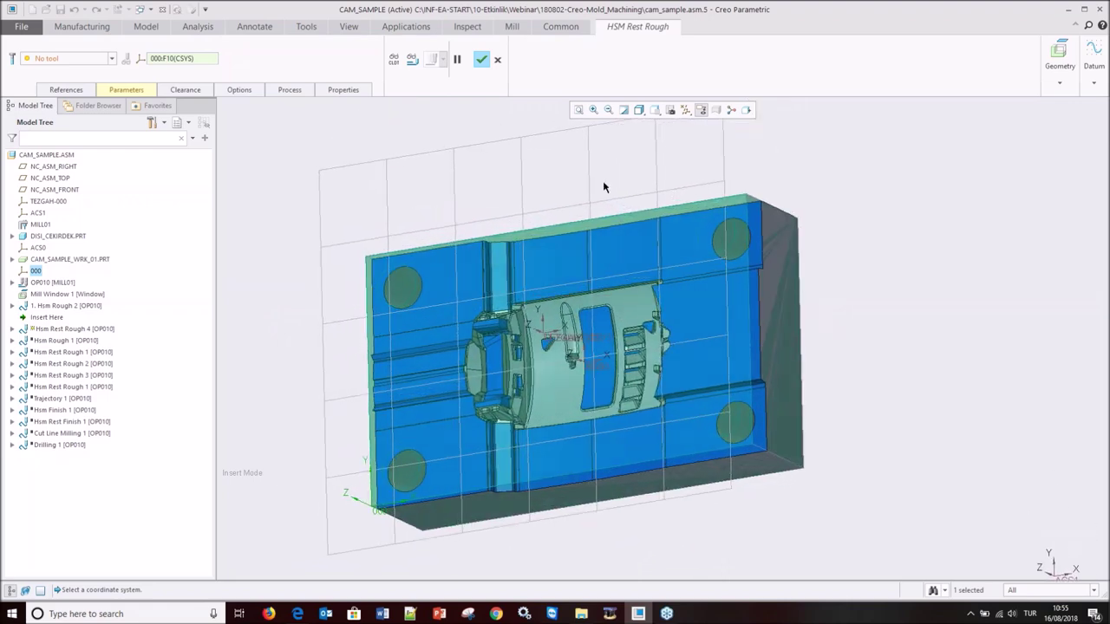
click(655, 110)
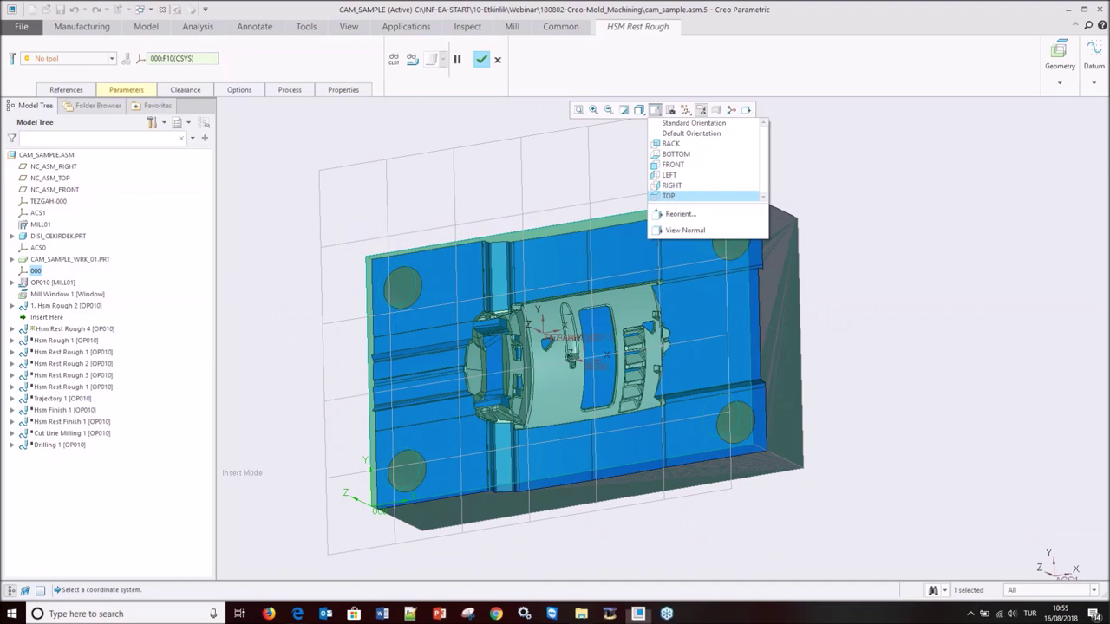
click(668, 196)
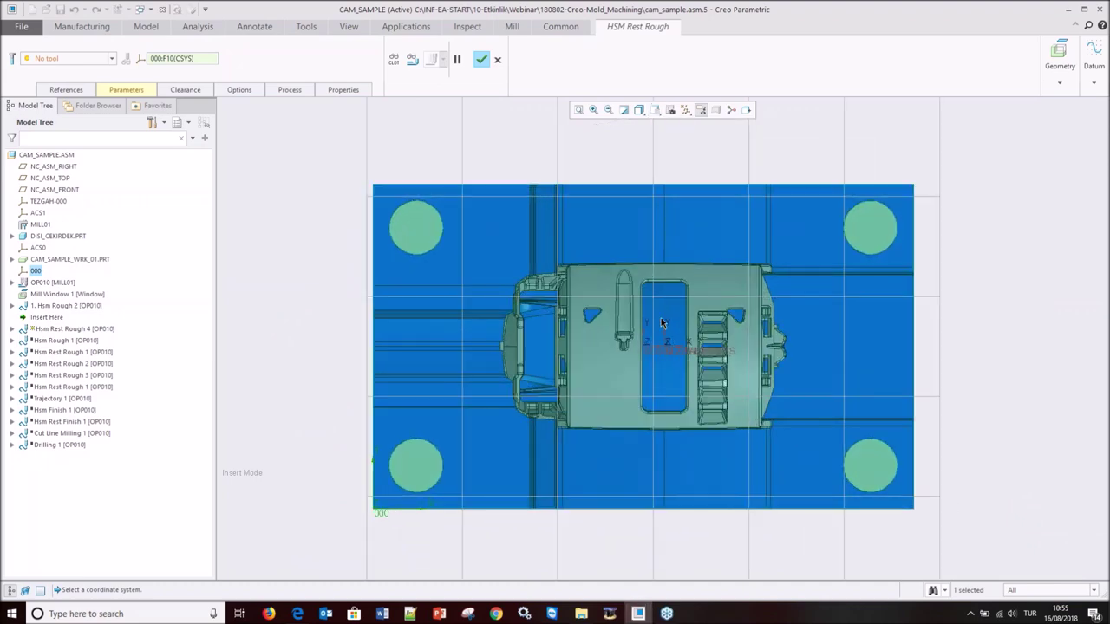
- Dynamically reorient the top view with a vertical spin of -15
click(655, 111)
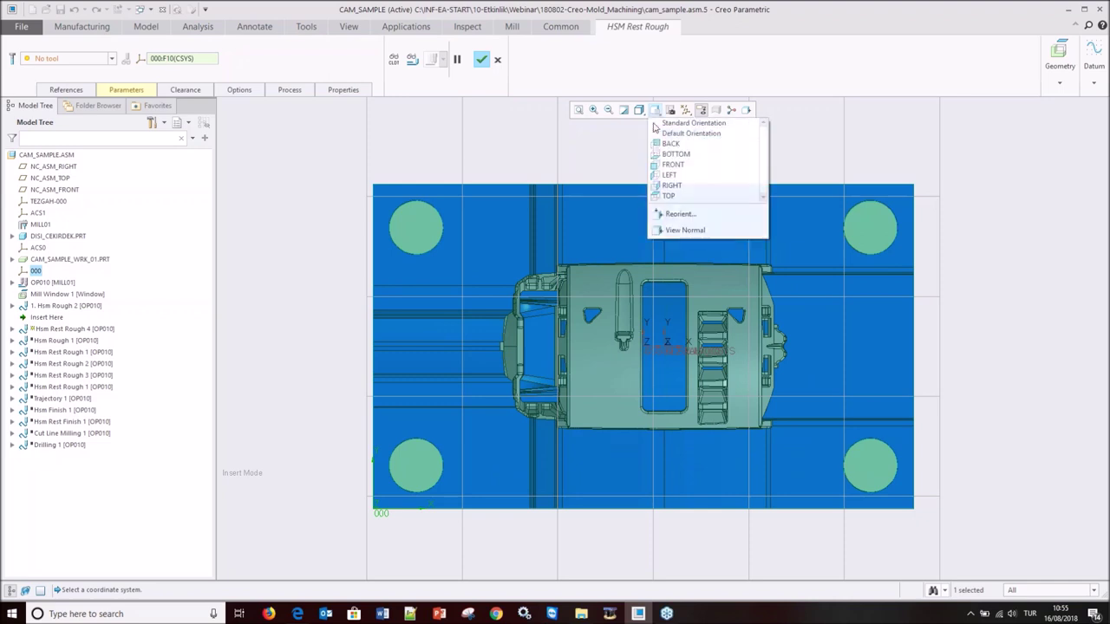
click(669, 215)
click(997, 204)
click(988, 222)
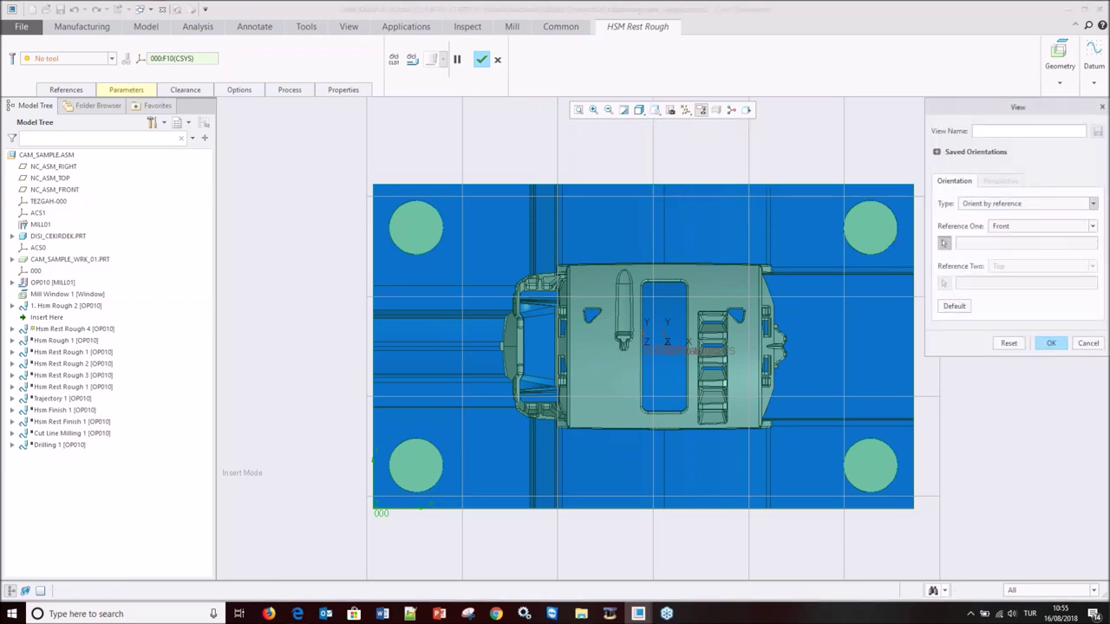
drag(1003, 379, 999, 380)
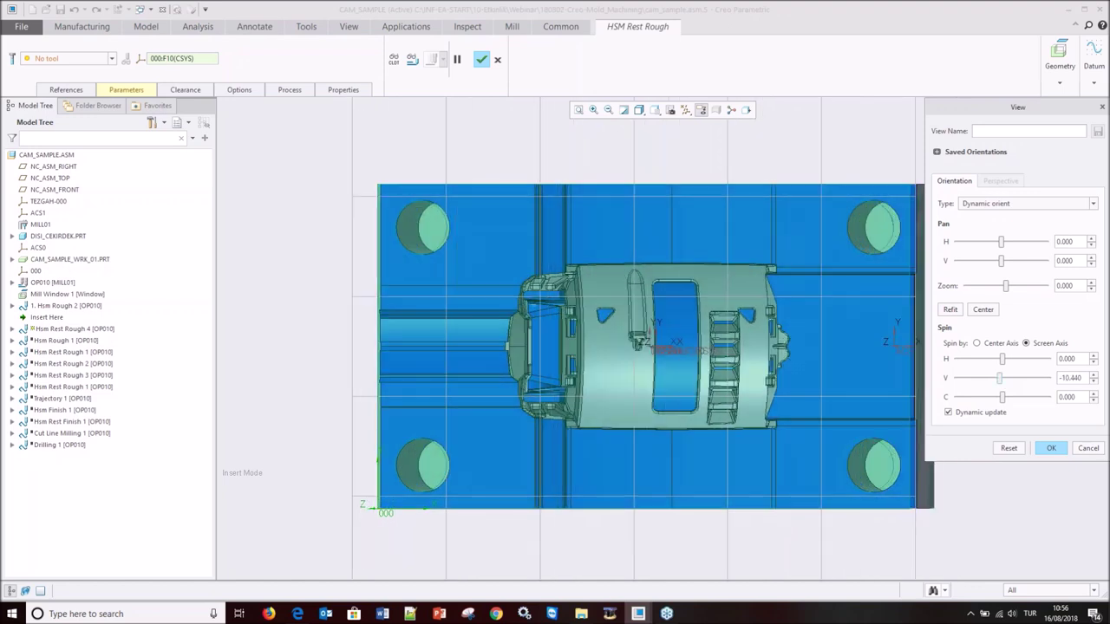
double_click(1071, 378)
key(BackSpace)
key(Return)
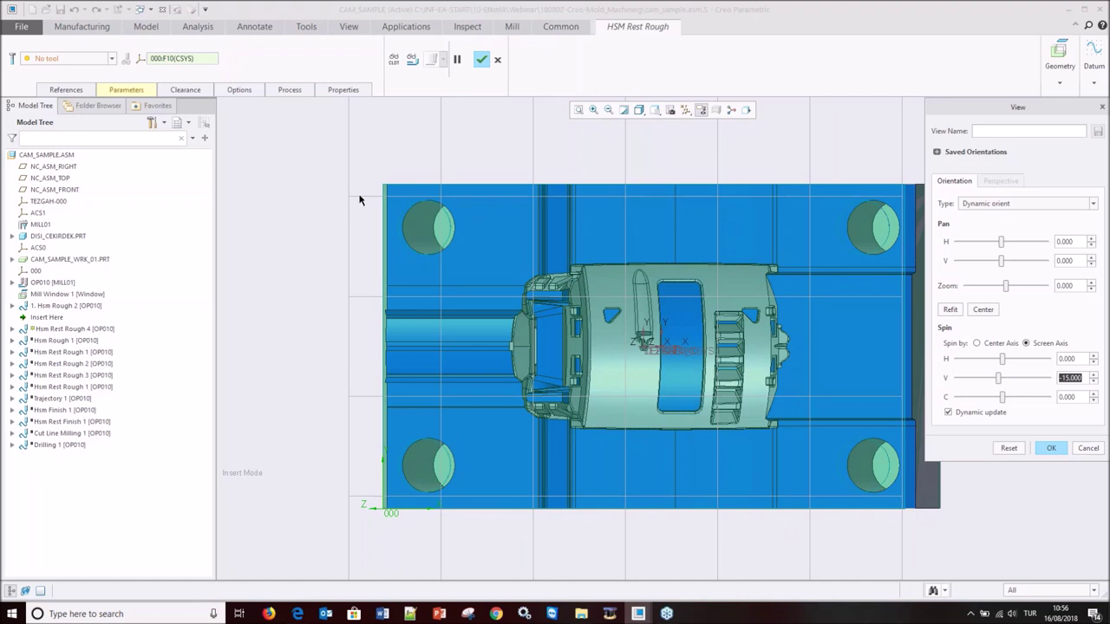
click(1050, 449)
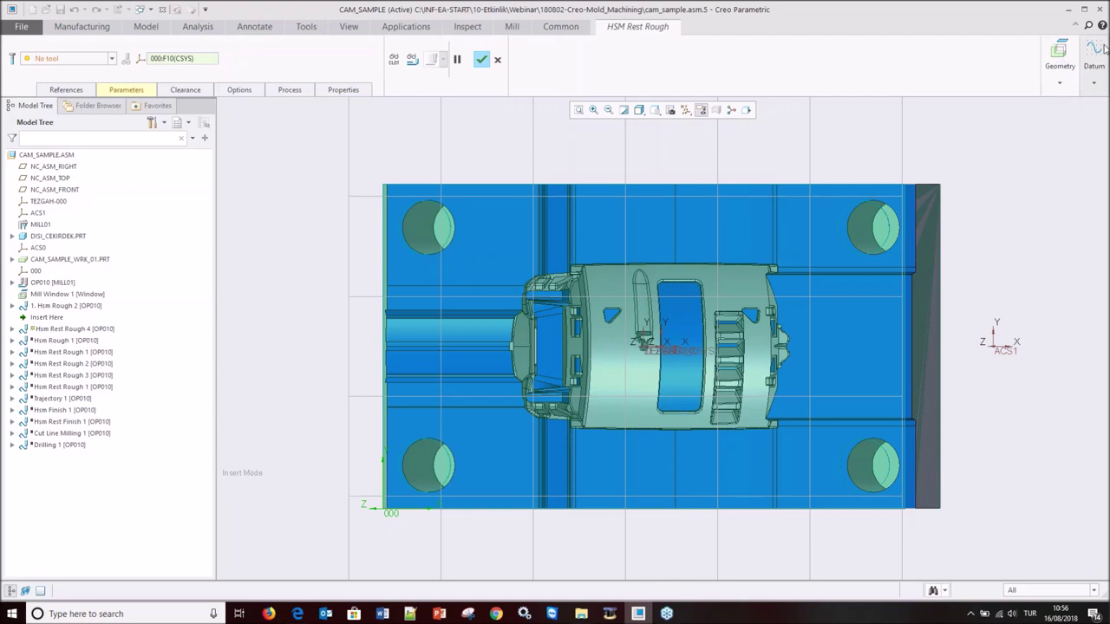
click(1091, 84)
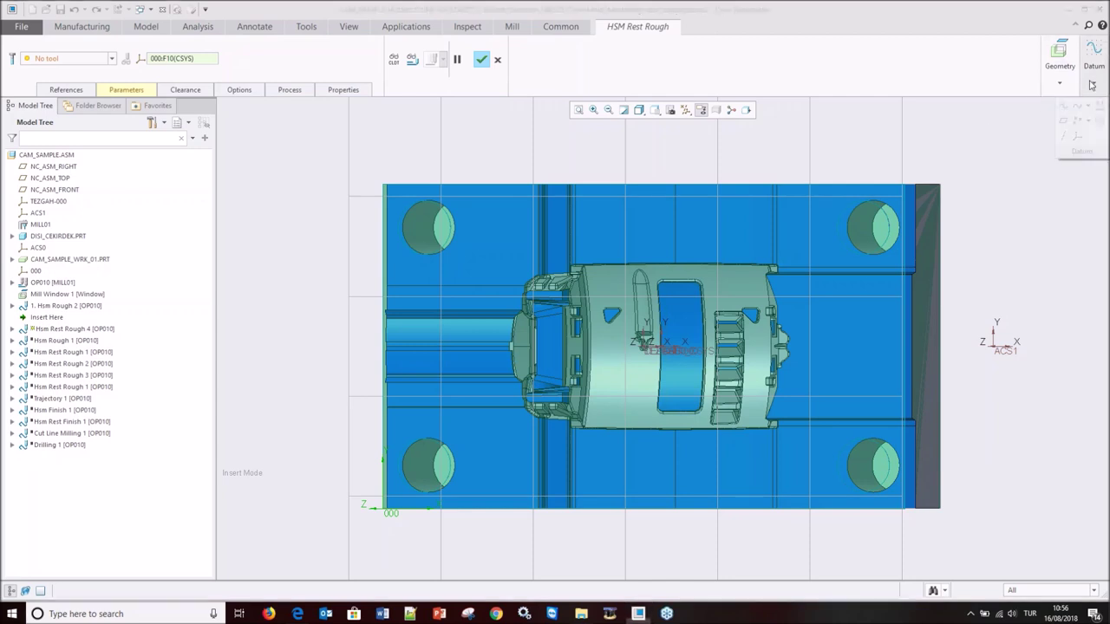
- Create coordinate system ACS2 from 000 with Z normal to the screen, then resume Rest Rough
click(1073, 137)
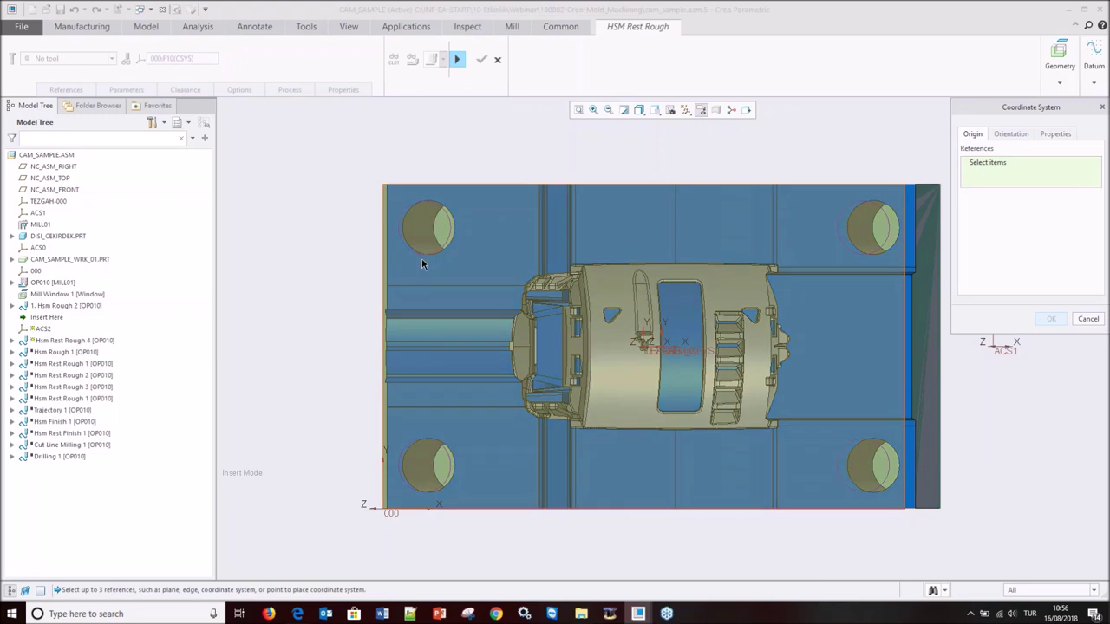
click(390, 517)
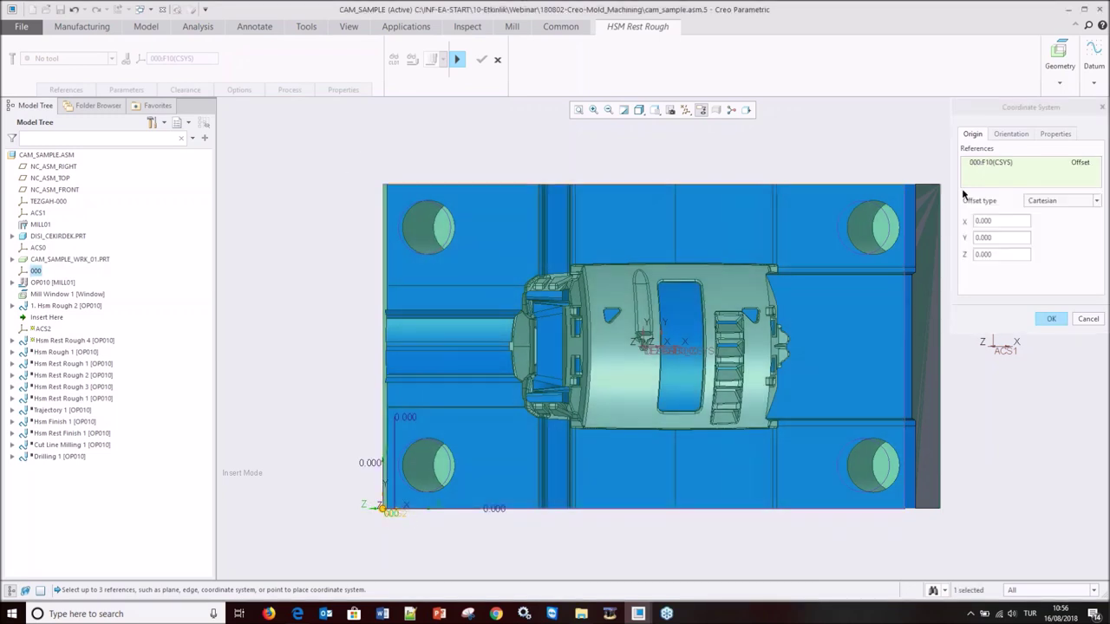
click(1027, 134)
click(1004, 250)
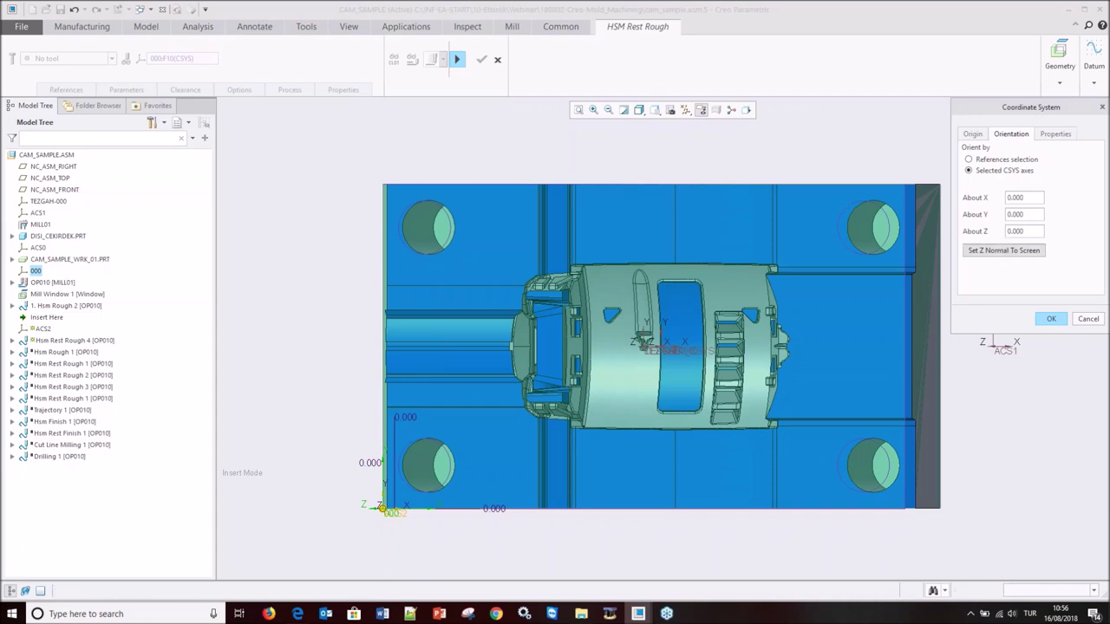
click(1050, 319)
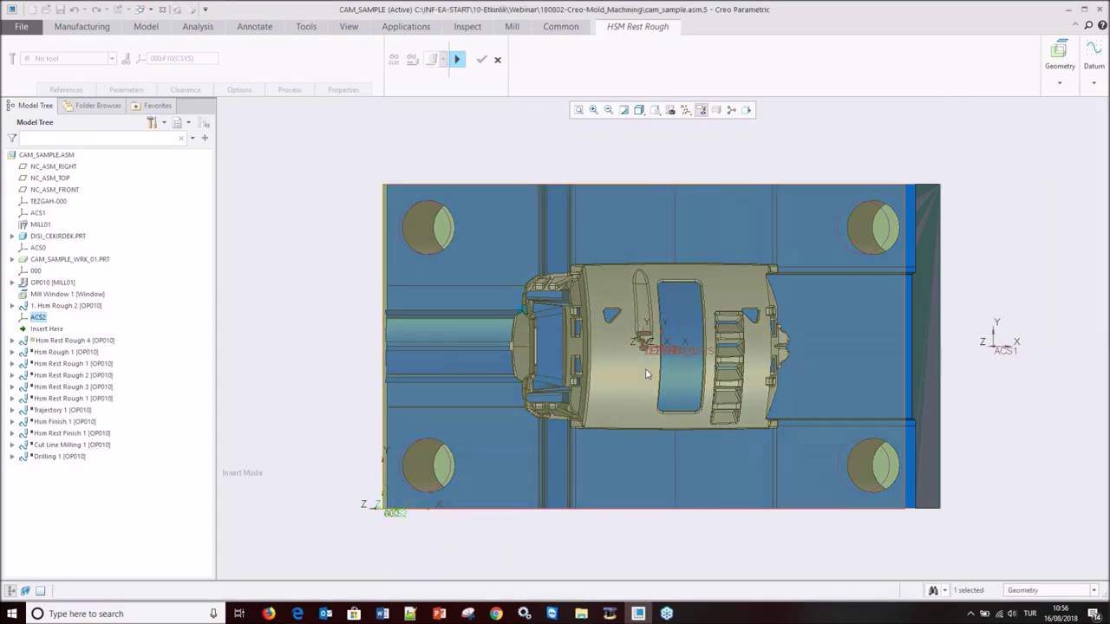
click(456, 59)
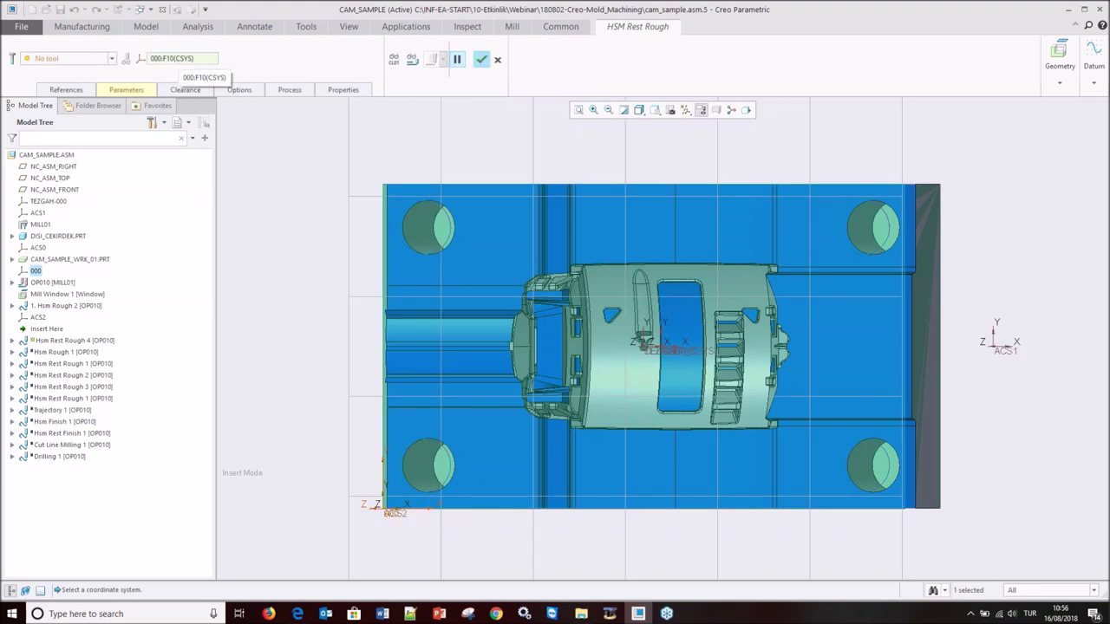
- Set the sequence's coordinate system to ACS2
click(187, 61)
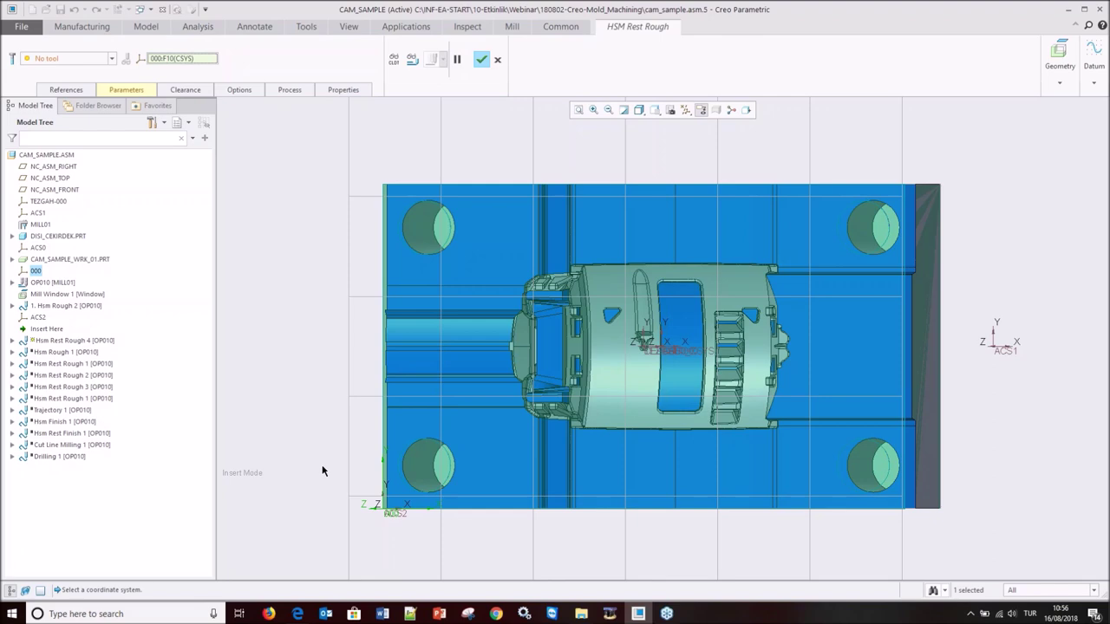
key(ctrl+d)
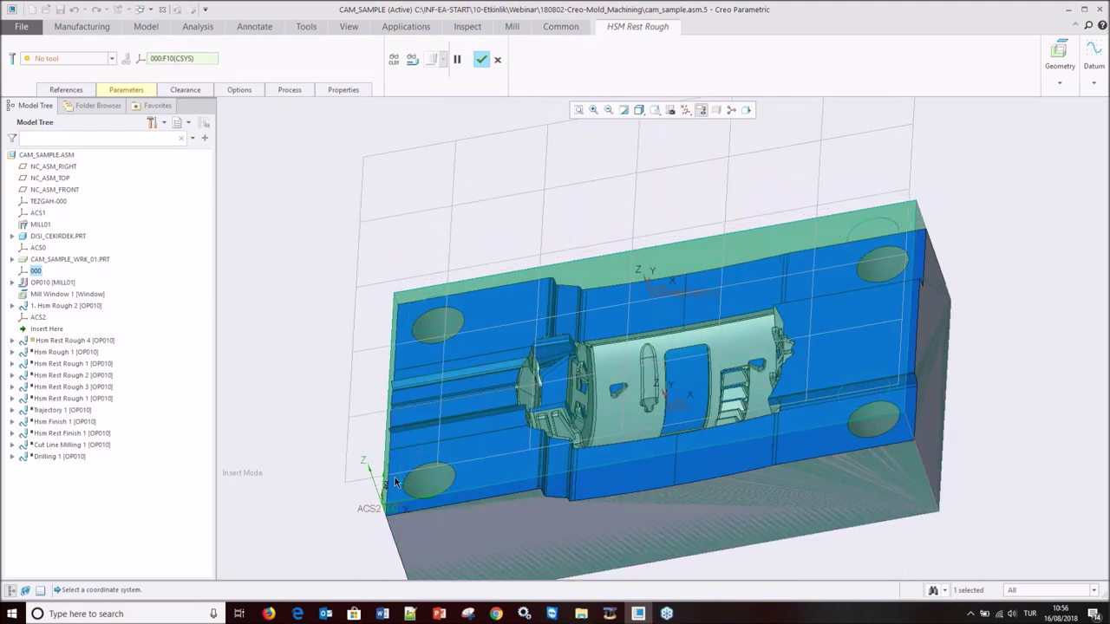
click(370, 510)
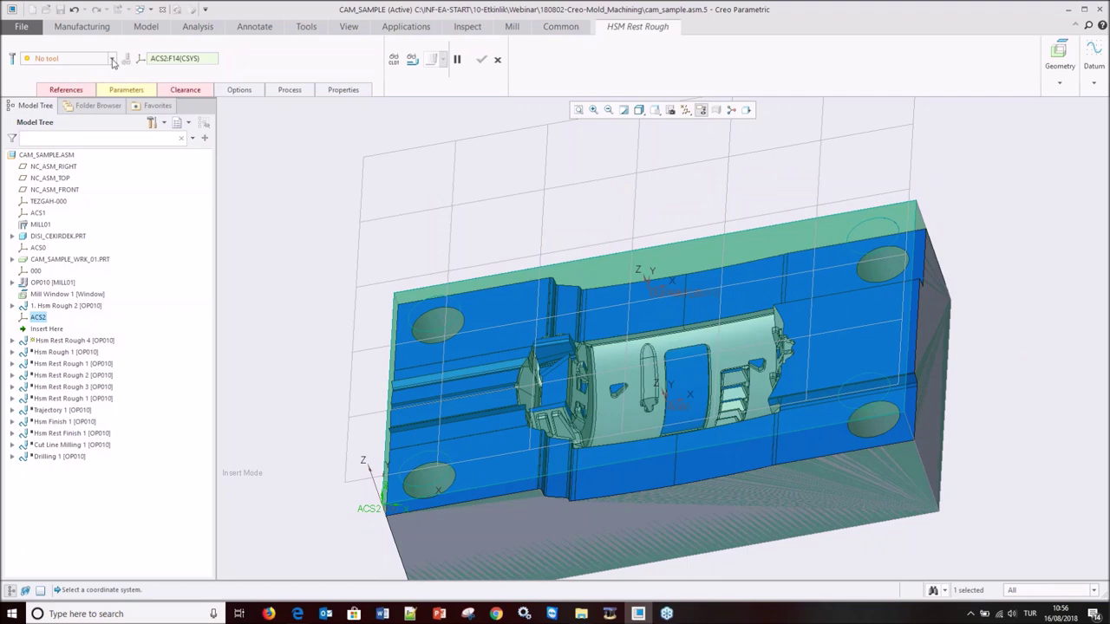
- Select tool 05: SF4_5_ISO50 and copy its cutting data into the parameters
click(112, 59)
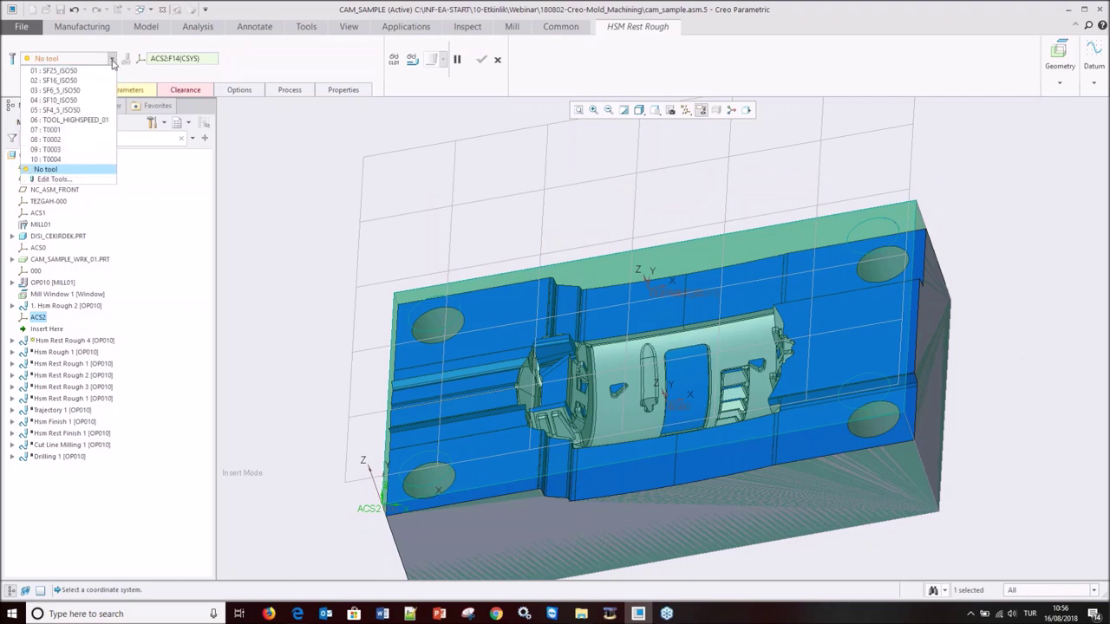
click(84, 110)
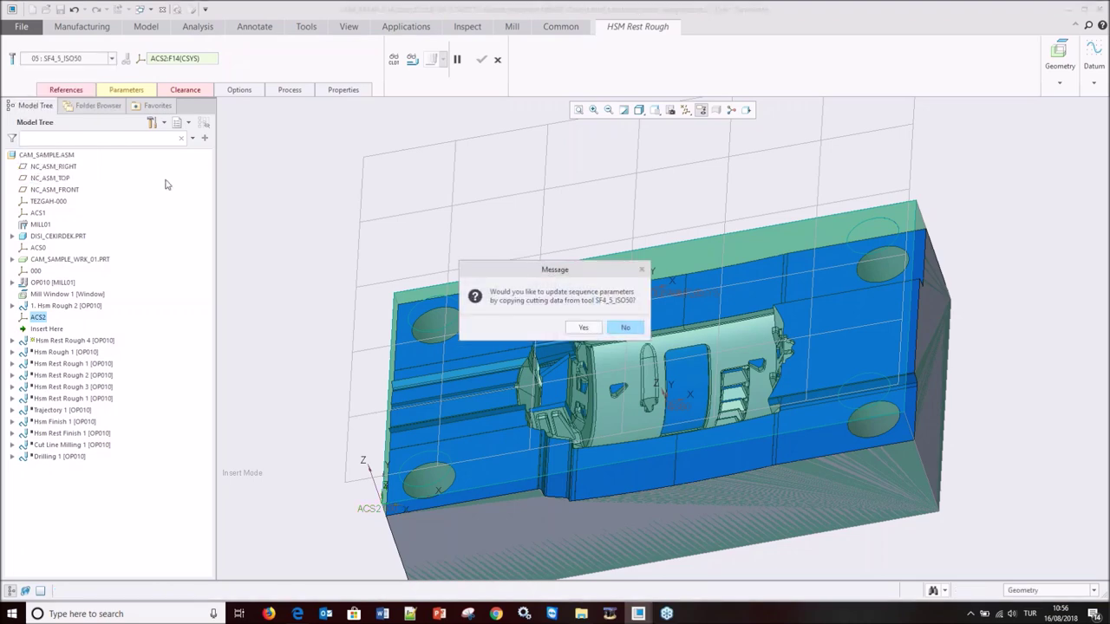
click(584, 328)
click(66, 90)
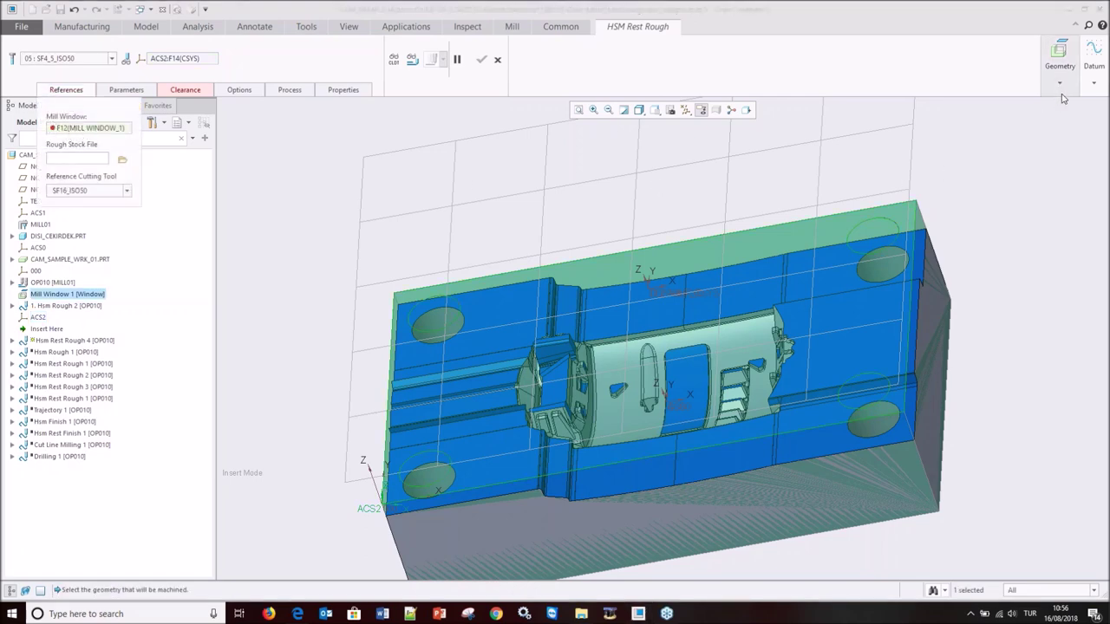
click(1094, 82)
click(1068, 126)
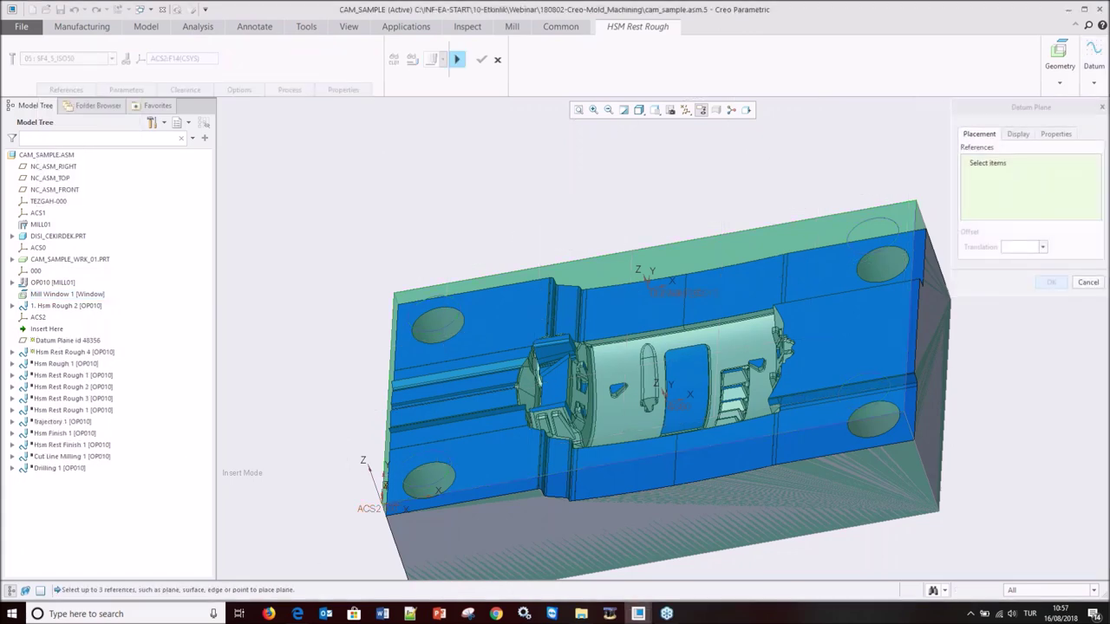
- Reference a new datum plane to ACS2, offset along Z above the mold
click(368, 508)
click(1021, 248)
click(1010, 282)
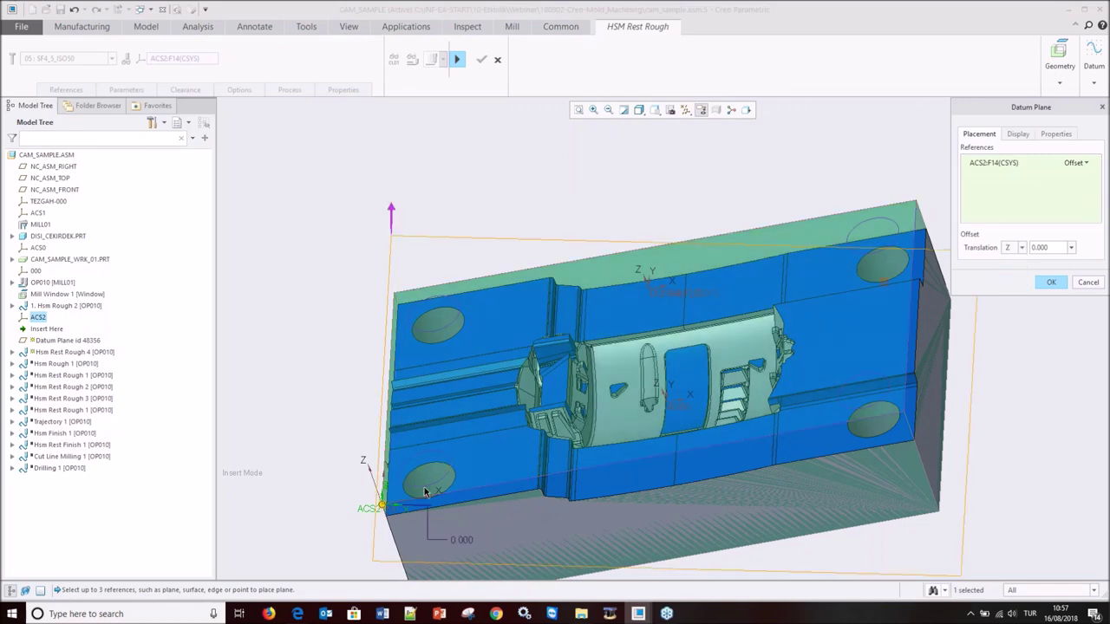
drag(381, 506, 382, 372)
mouse_move(610, 504)
middle_down()
mouse_move(641, 440)
mouse_move(520, 416)
middle_up()
drag(383, 328, 382, 366)
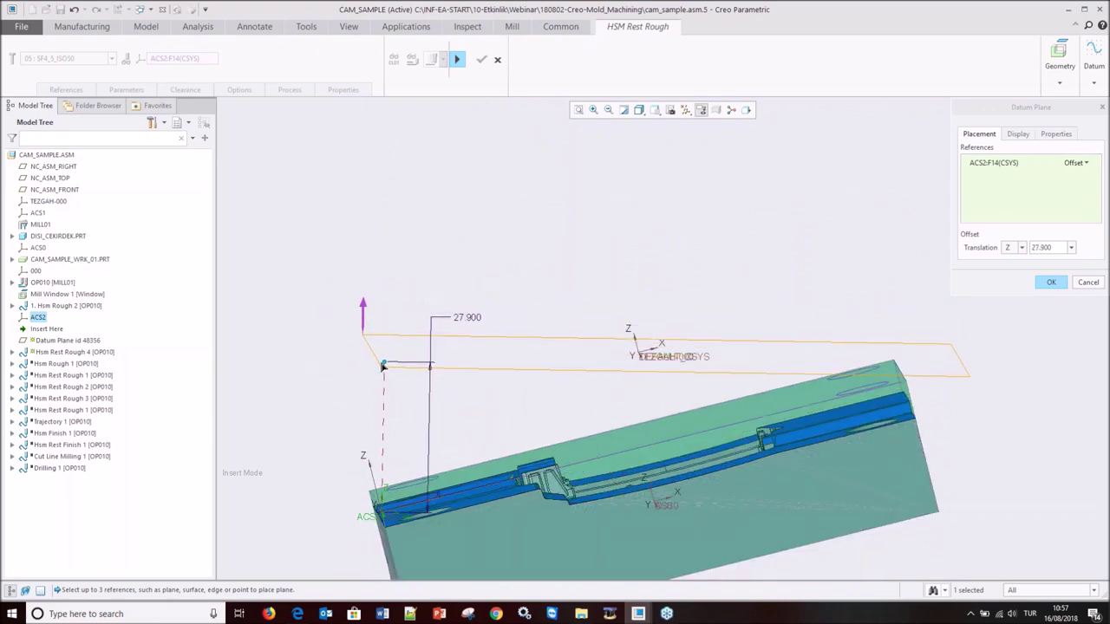
middle_drag(382, 366, 515, 377)
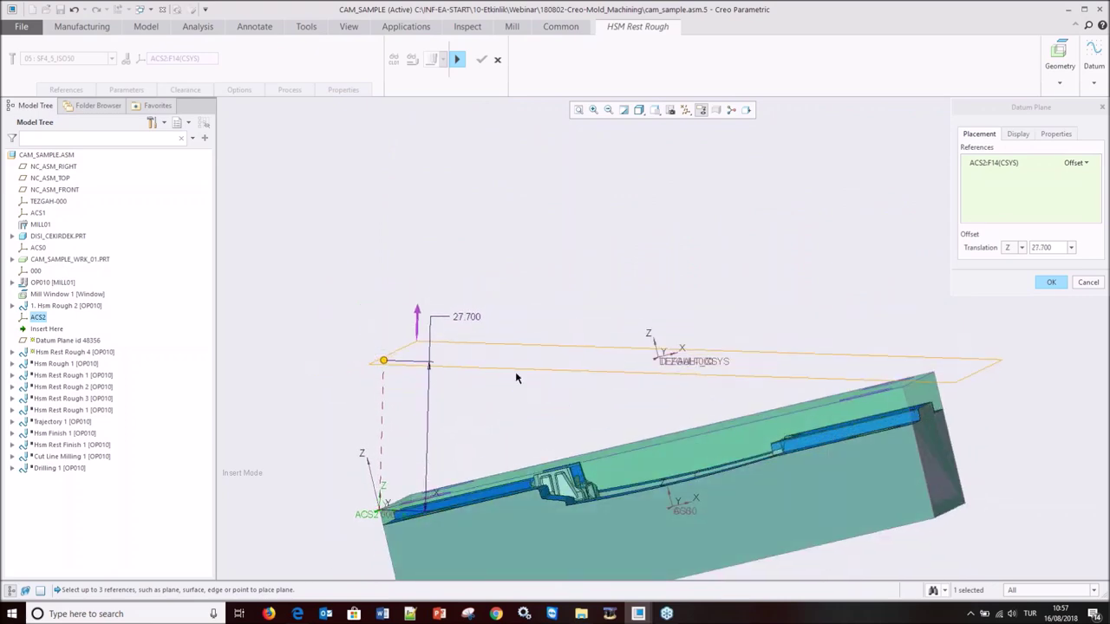
- Set the datum plane offset to 27, finish ADTM1, and resume the Rest Rough sequence
double_click(466, 316)
text(27)
key(Return)
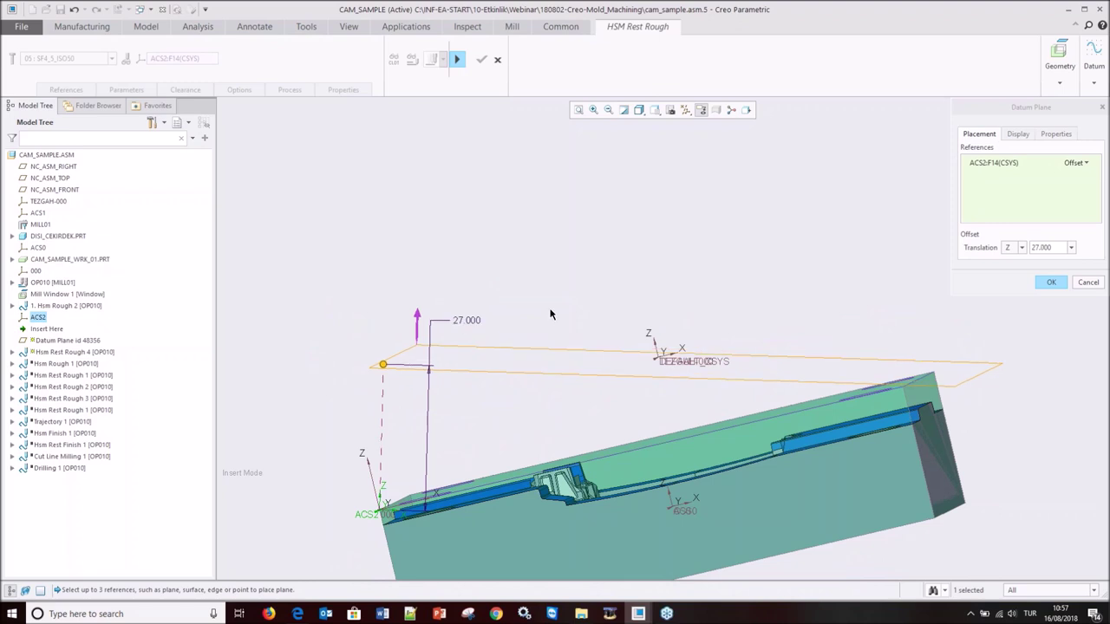
click(1050, 284)
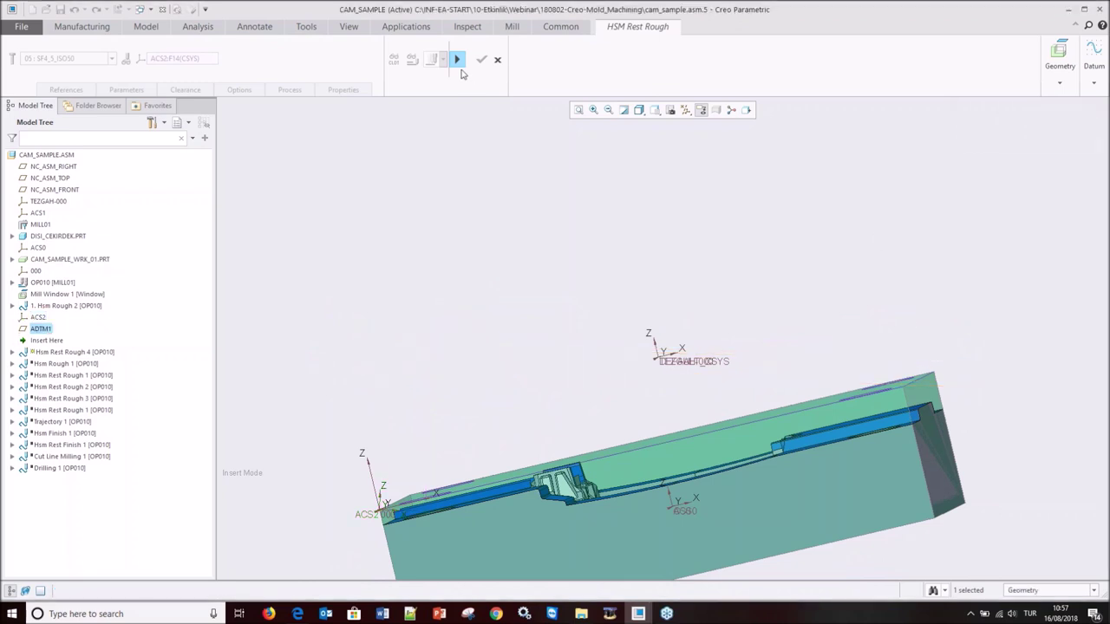
click(457, 61)
click(65, 89)
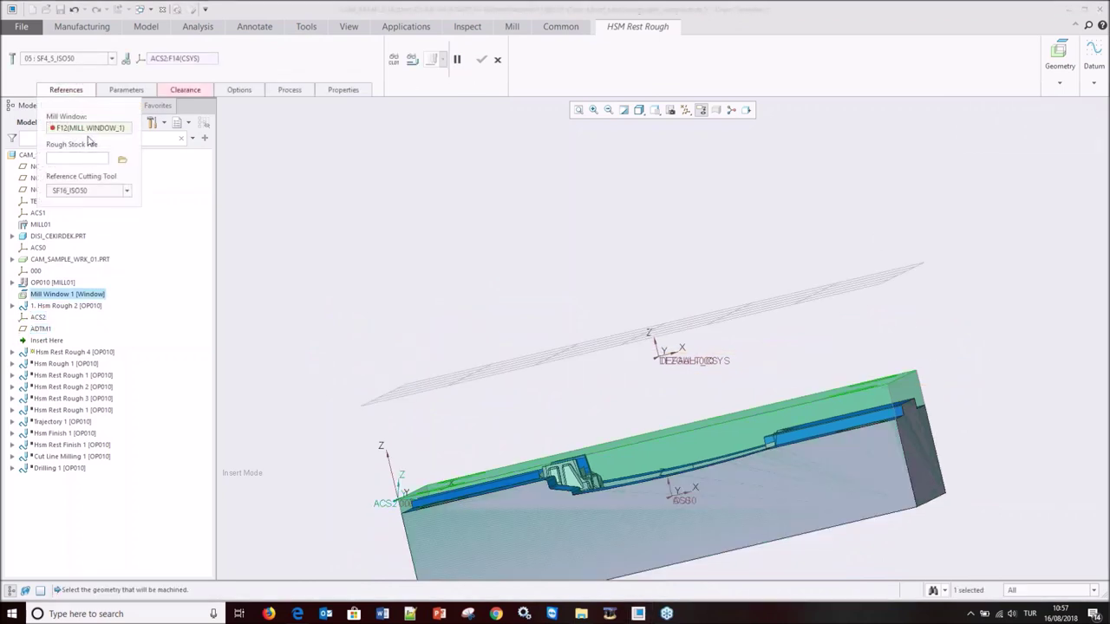
- Pause the sequence and create a new mill window, Mill Window 2
click(1060, 61)
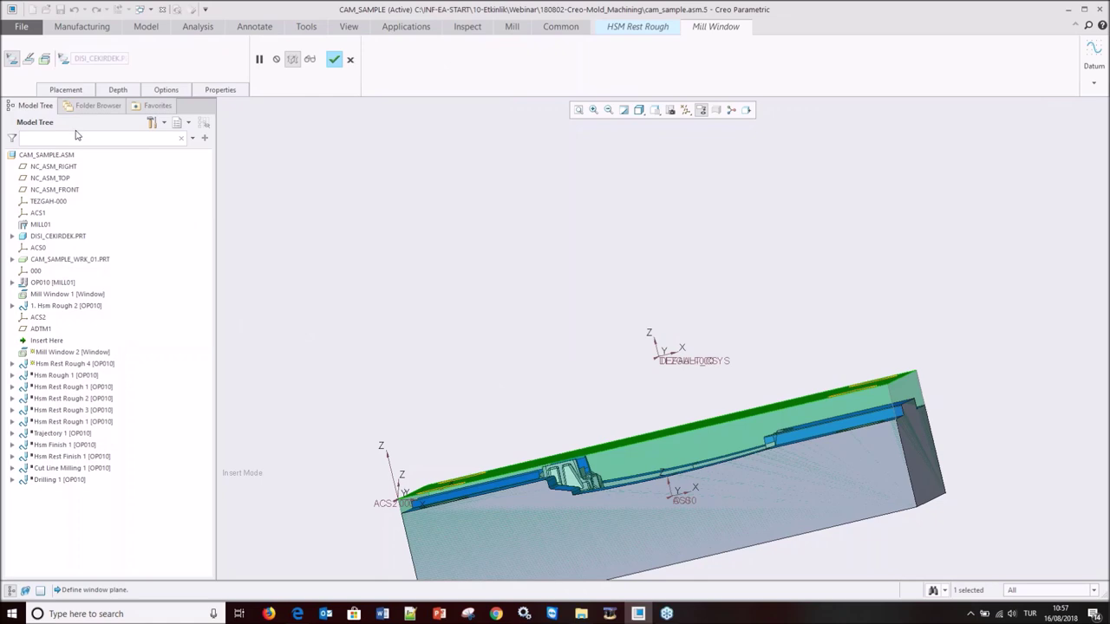
key(ctrl+d)
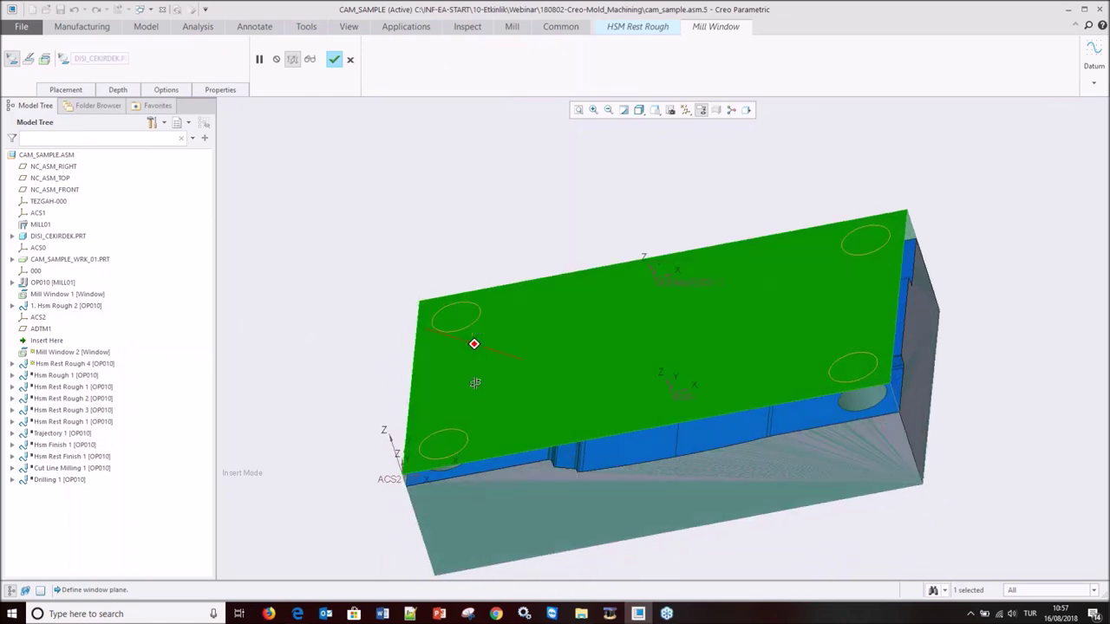
click(334, 59)
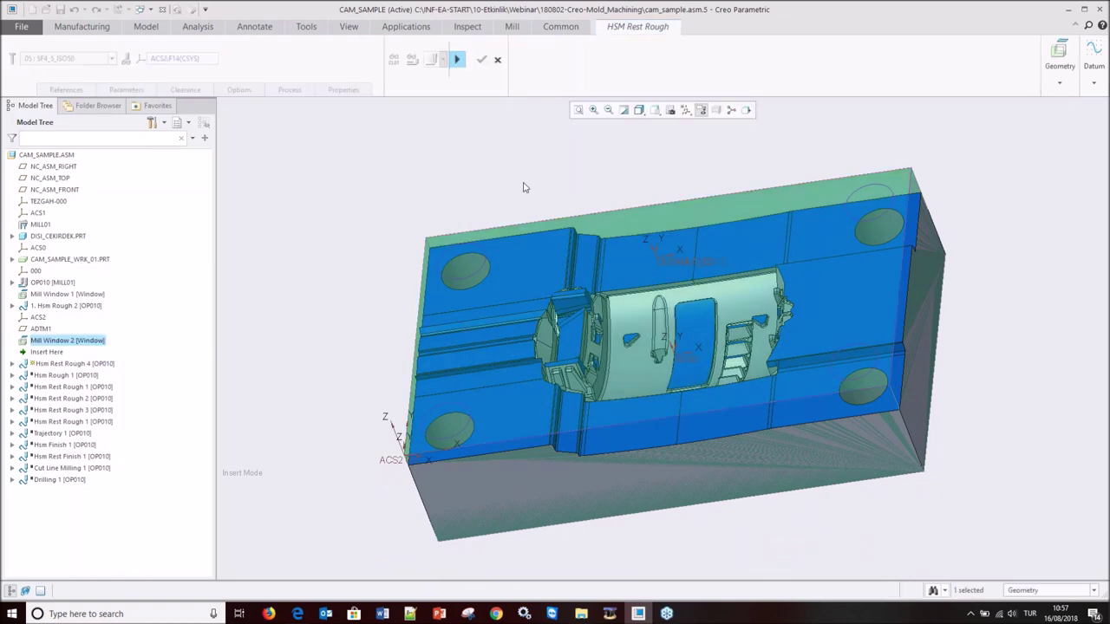
- Resume the sequence, remove its old mill window reference and pick Mill Window 2
click(457, 61)
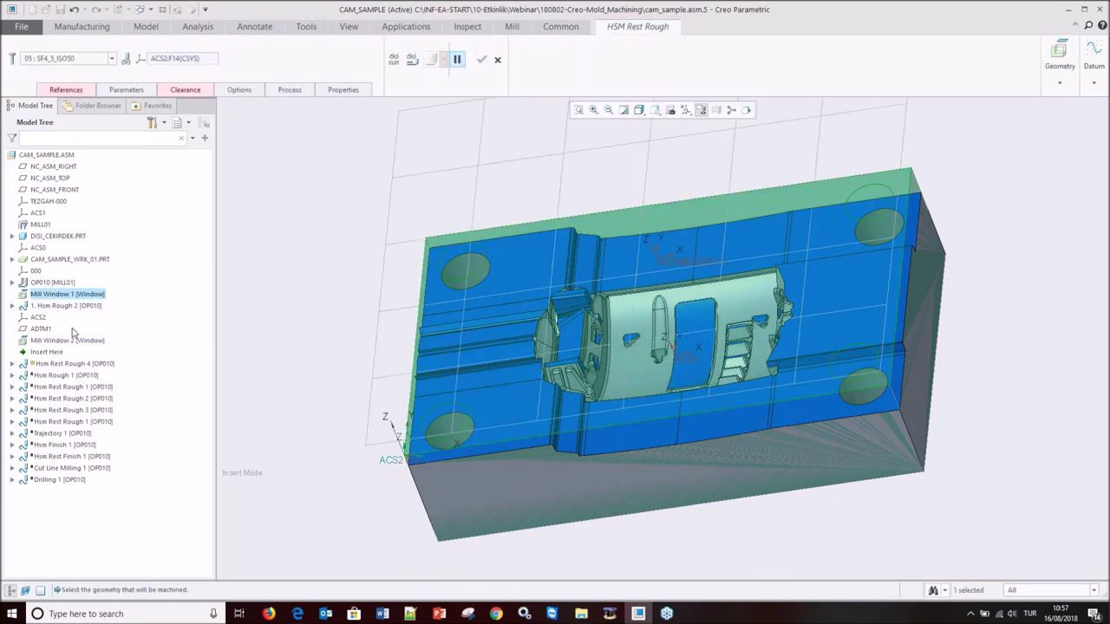
click(75, 90)
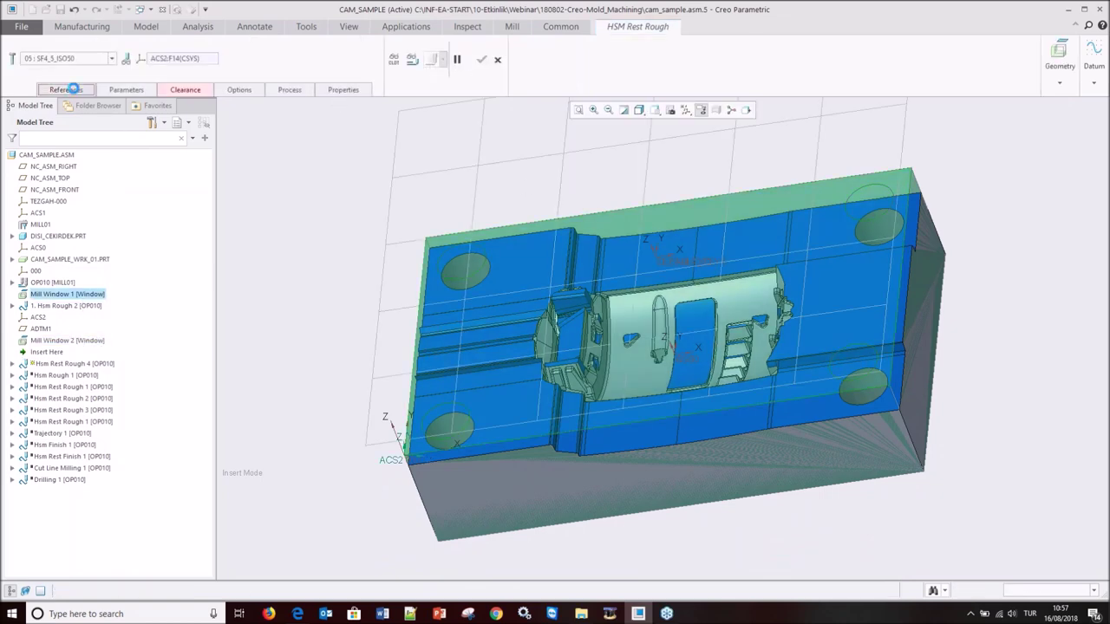
click(59, 341)
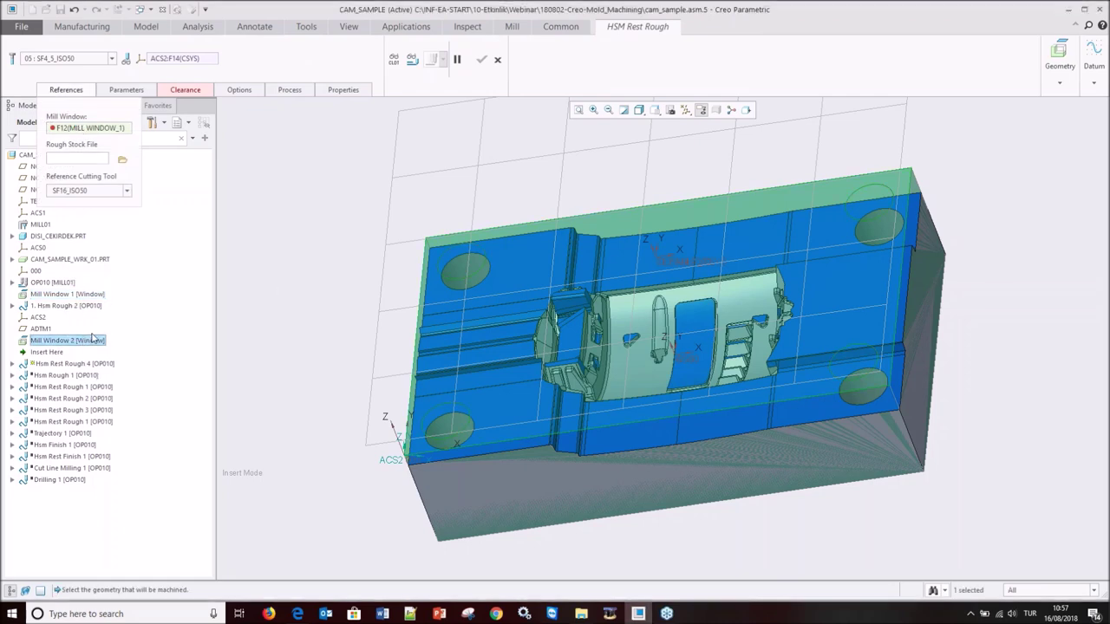
right_click(92, 126)
click(111, 135)
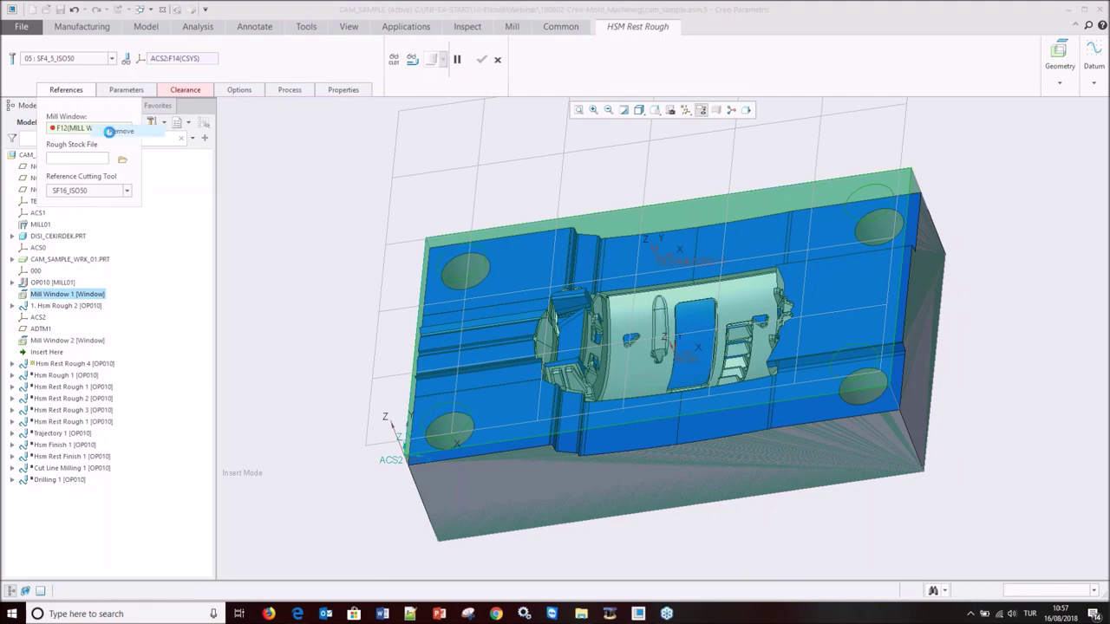
click(75, 342)
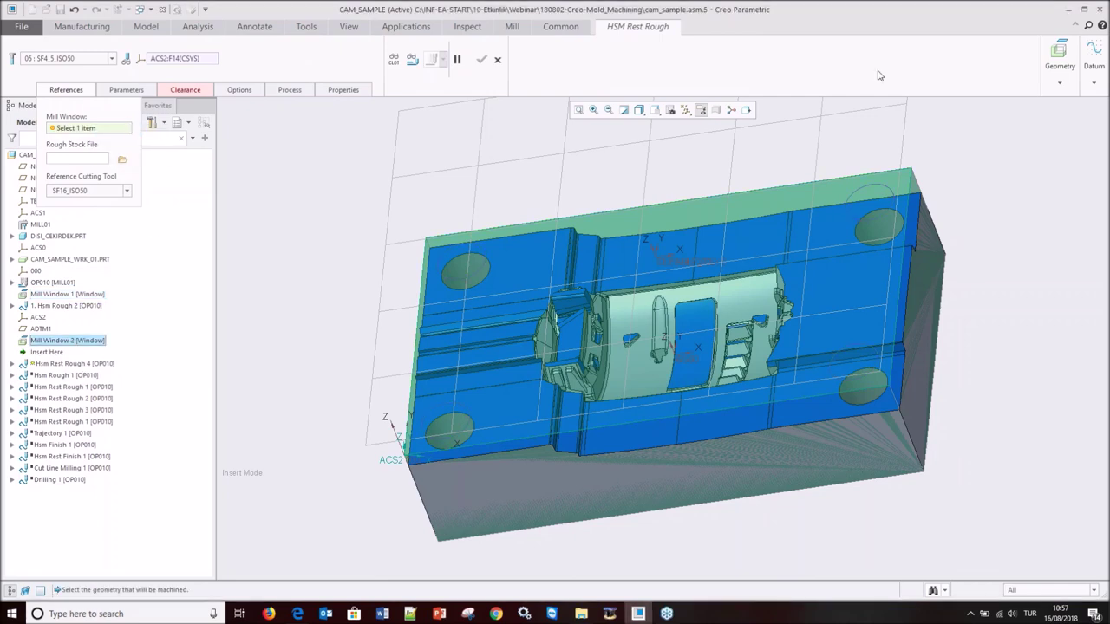
click(1058, 54)
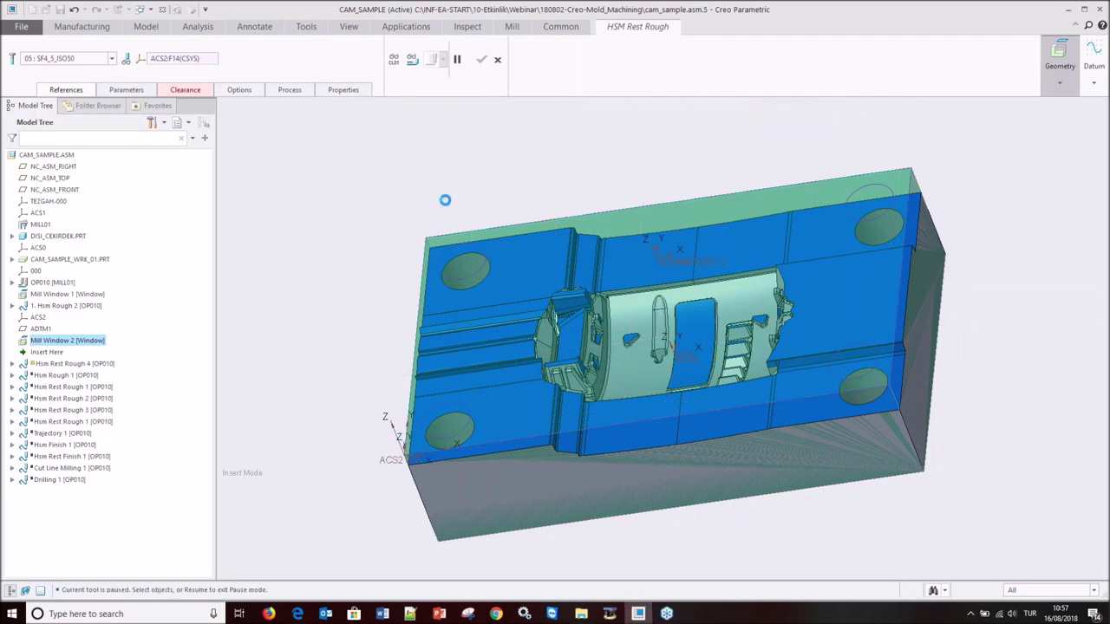
- Place Mill Window 3 on datum plane ADTM1 and resume the Rest Rough sequence
click(79, 95)
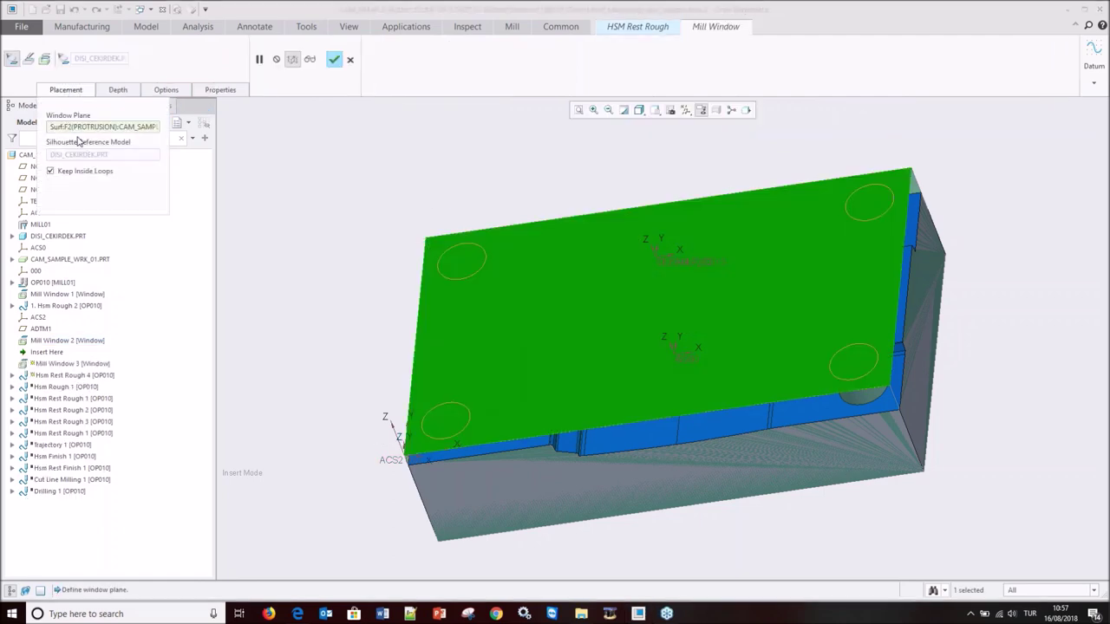
click(137, 131)
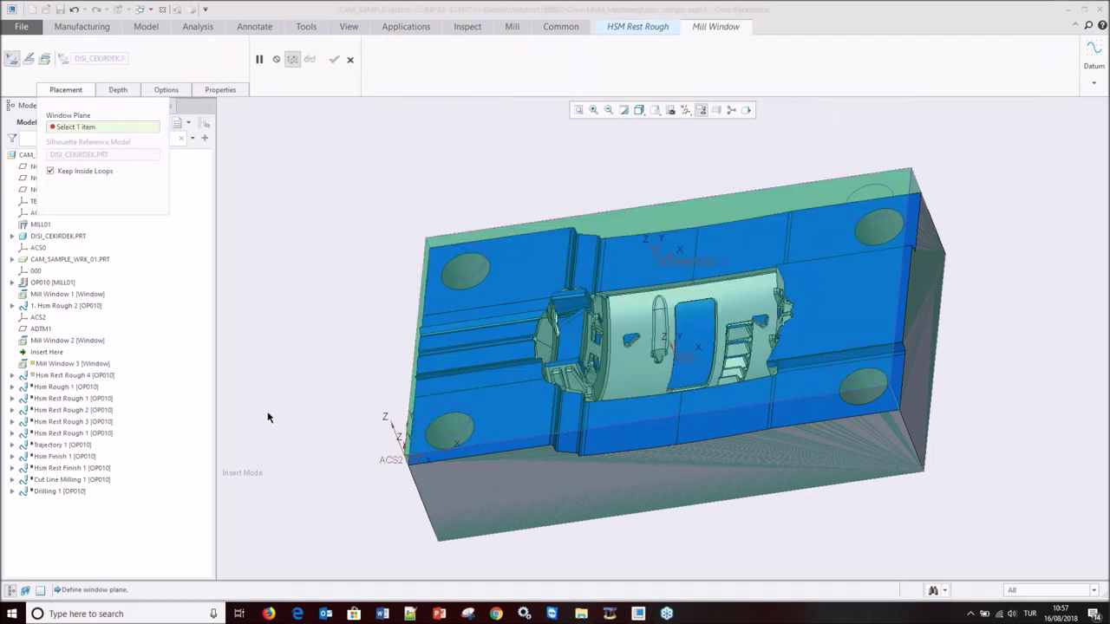
click(61, 329)
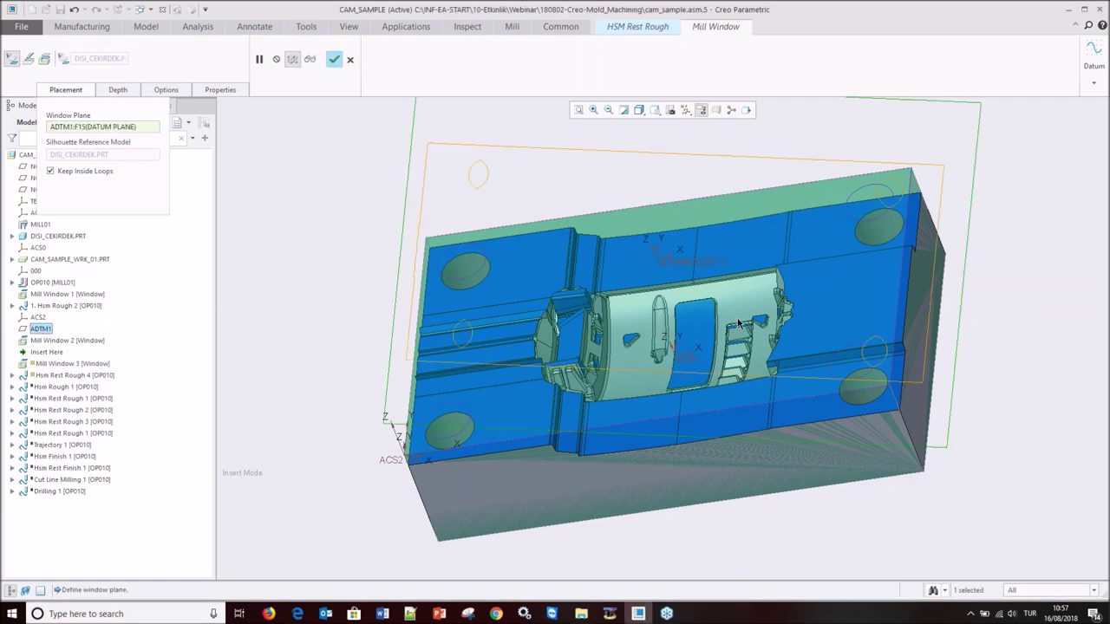
click(333, 59)
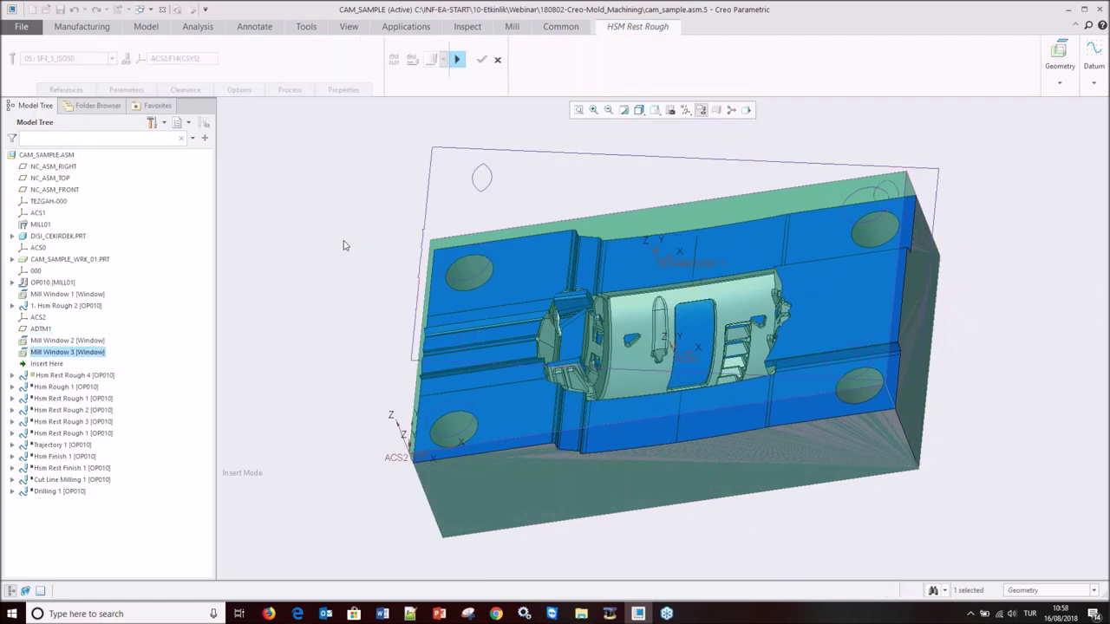
click(459, 59)
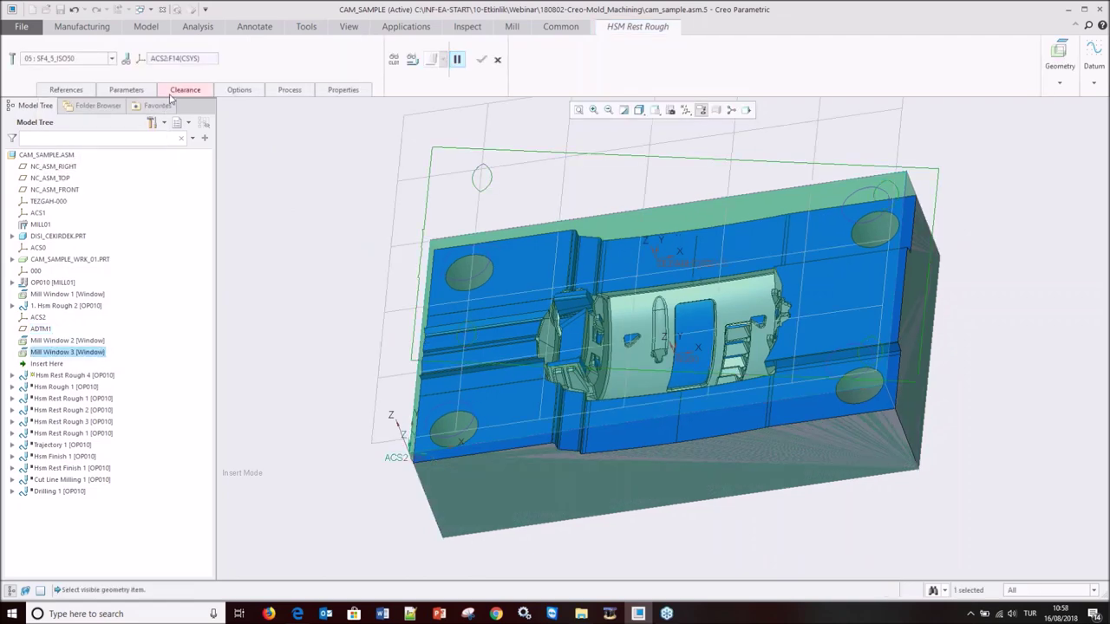
click(77, 90)
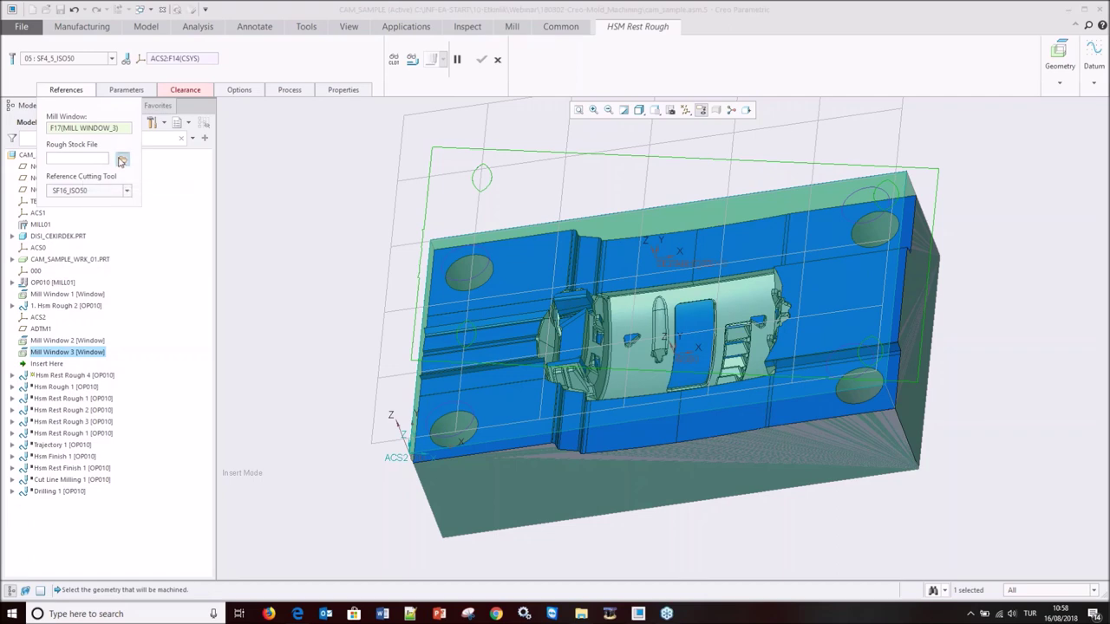
- Import kaba.stl as the sequence's rough stock file
click(122, 160)
click(611, 232)
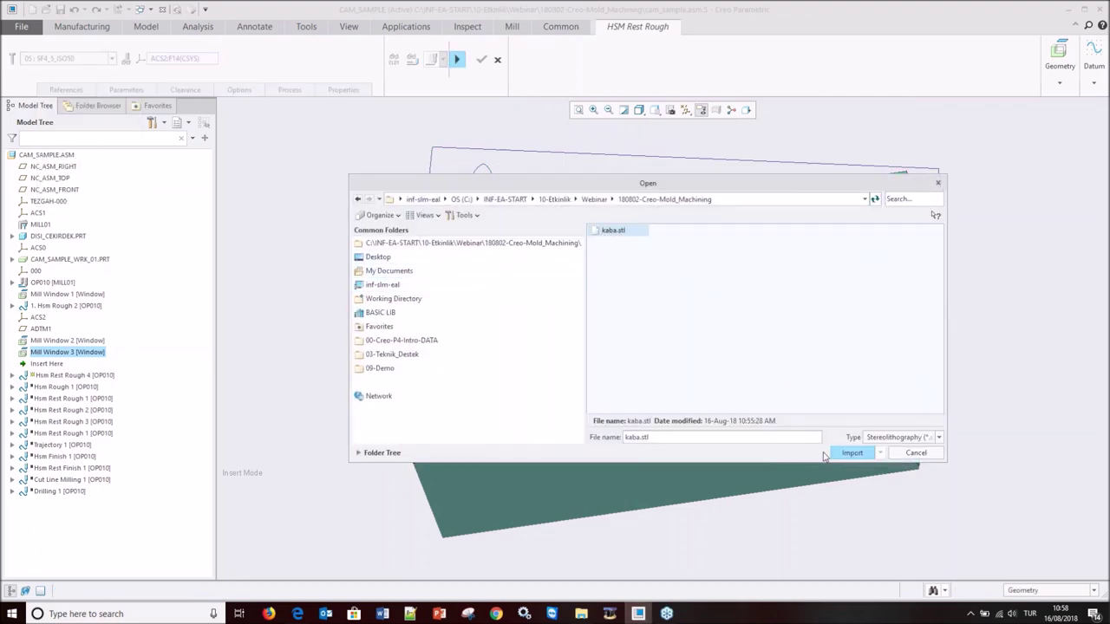
click(851, 454)
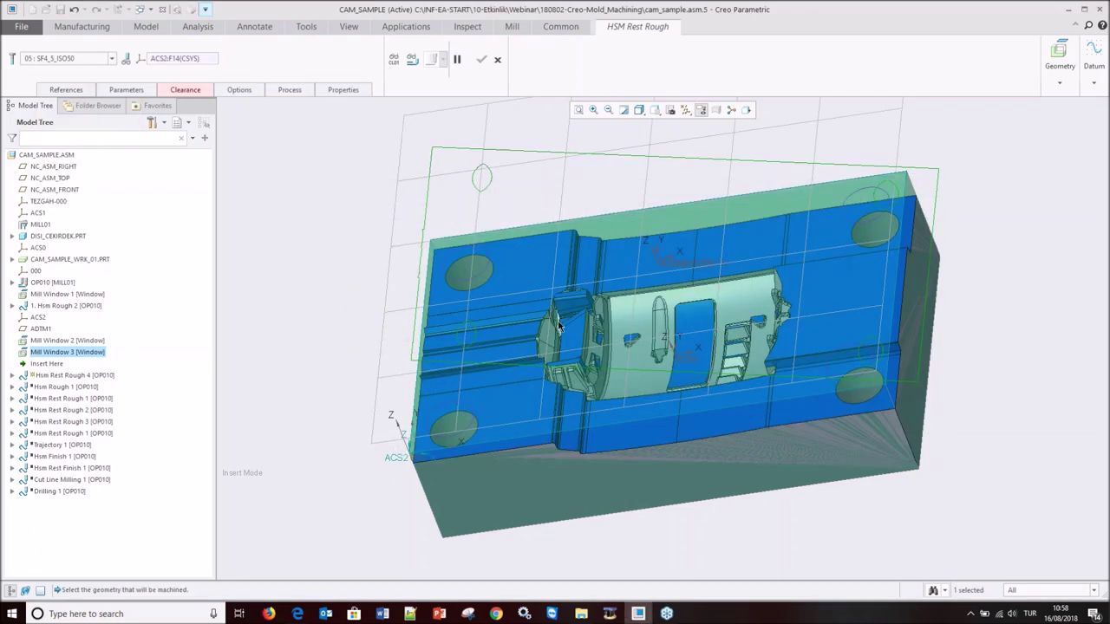
click(68, 90)
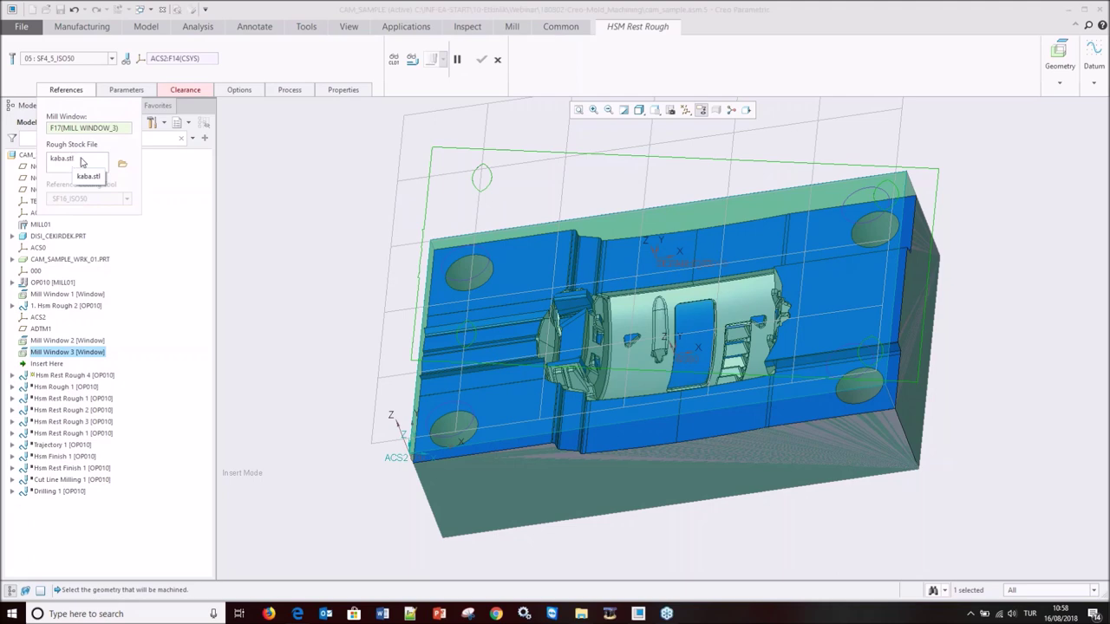
click(184, 91)
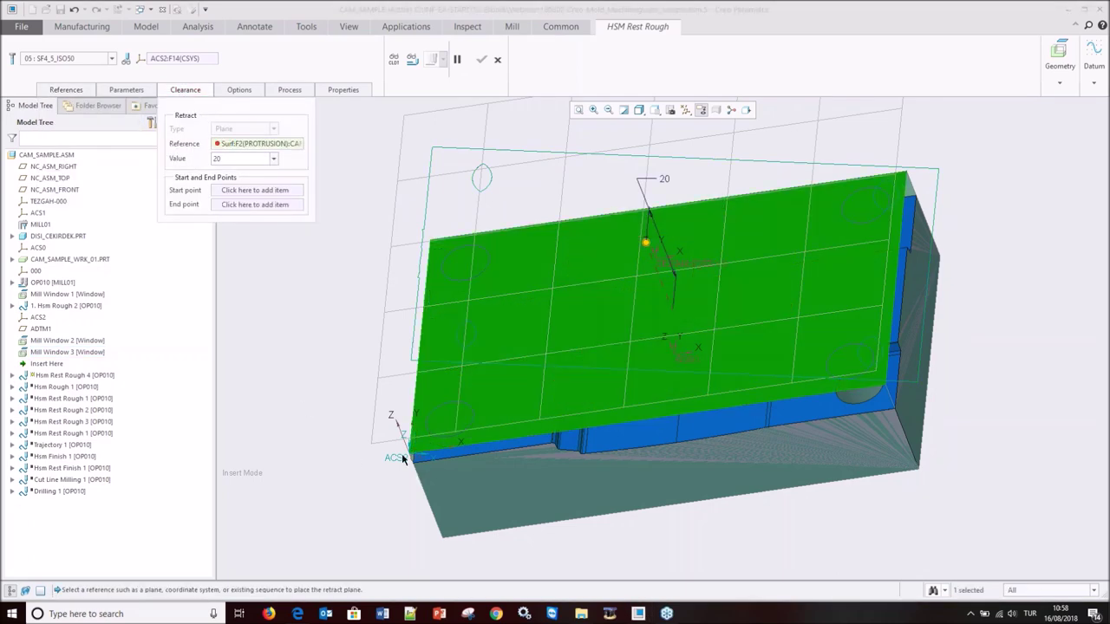
- Reference the retract plane to ACS2 at height 50 and complete the sequence
click(400, 458)
drag(417, 443, 431, 295)
double_click(490, 249)
text(50)
key(Return)
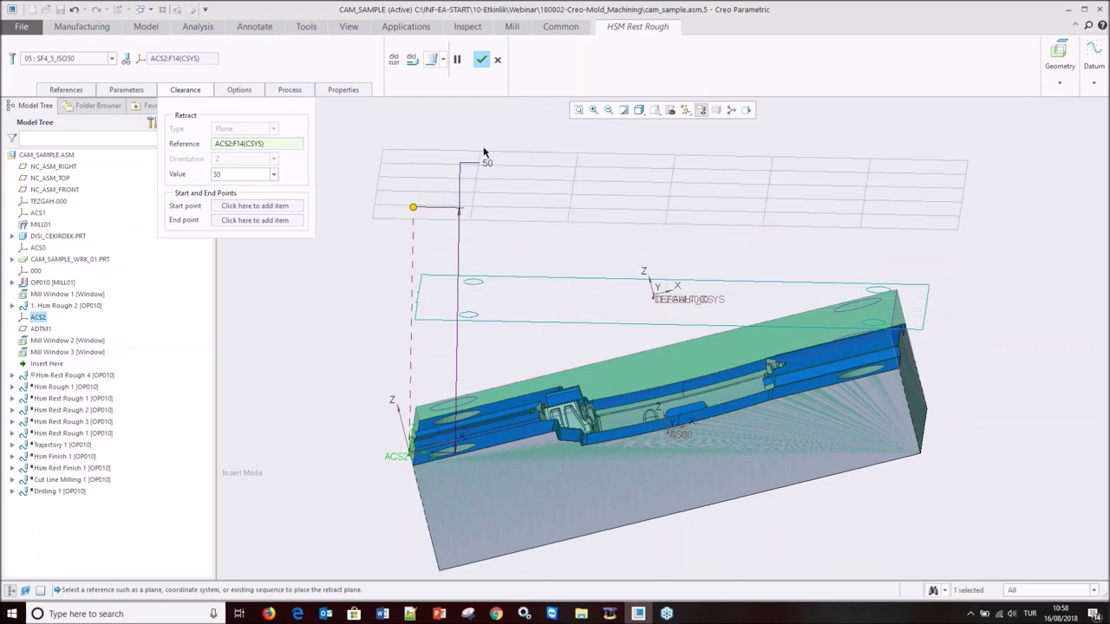
click(432, 59)
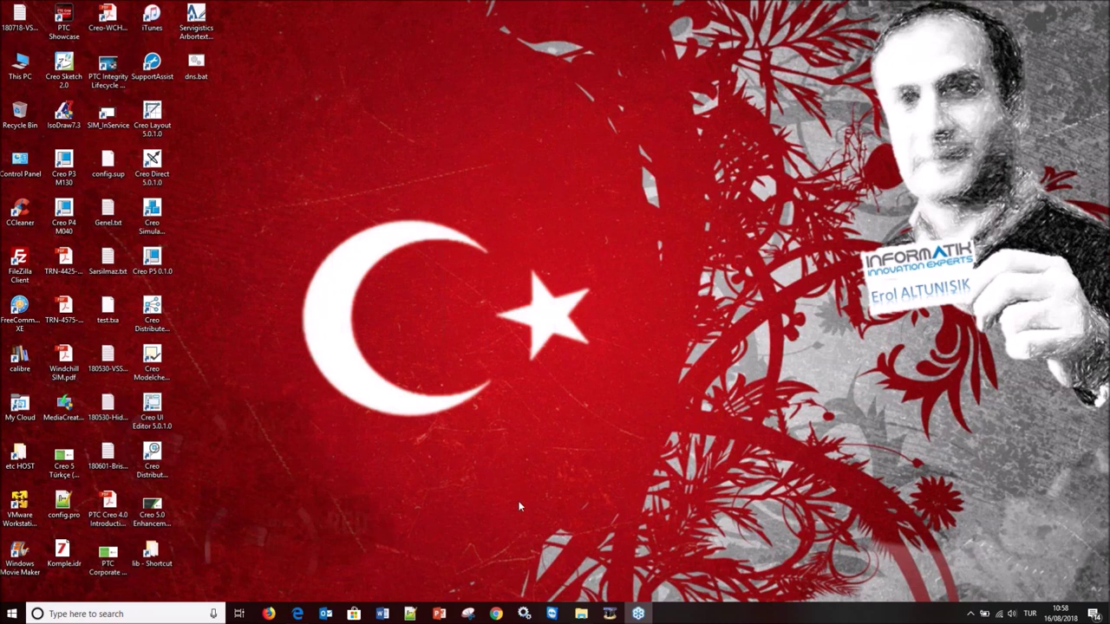
- Relaunch Creo Parametric 5.0.1.0 from the desktop and dismiss its startup dialogs
double_click(151, 258)
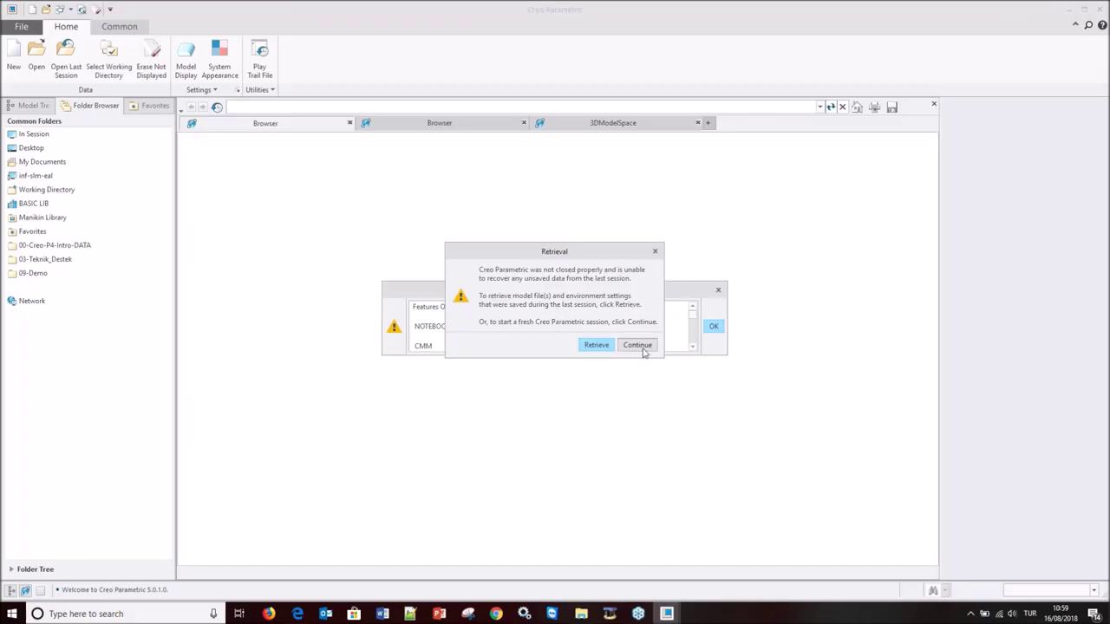
click(637, 345)
click(713, 326)
click(109, 60)
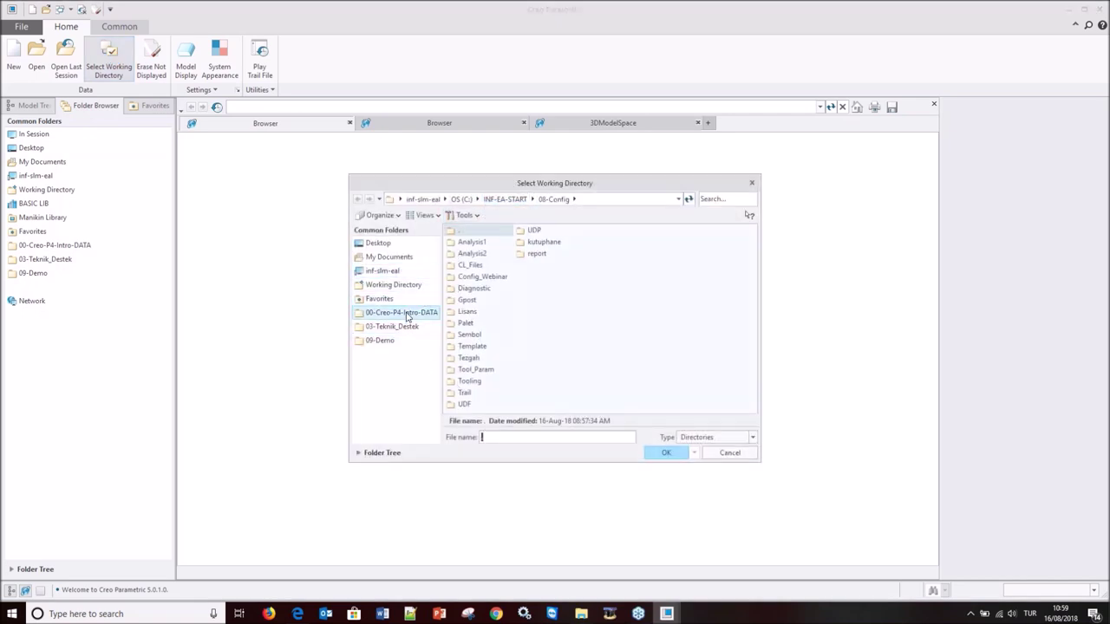
- Set 180802-Creo-Mold_Machining as the working directory and open cam_sample.asm
click(495, 200)
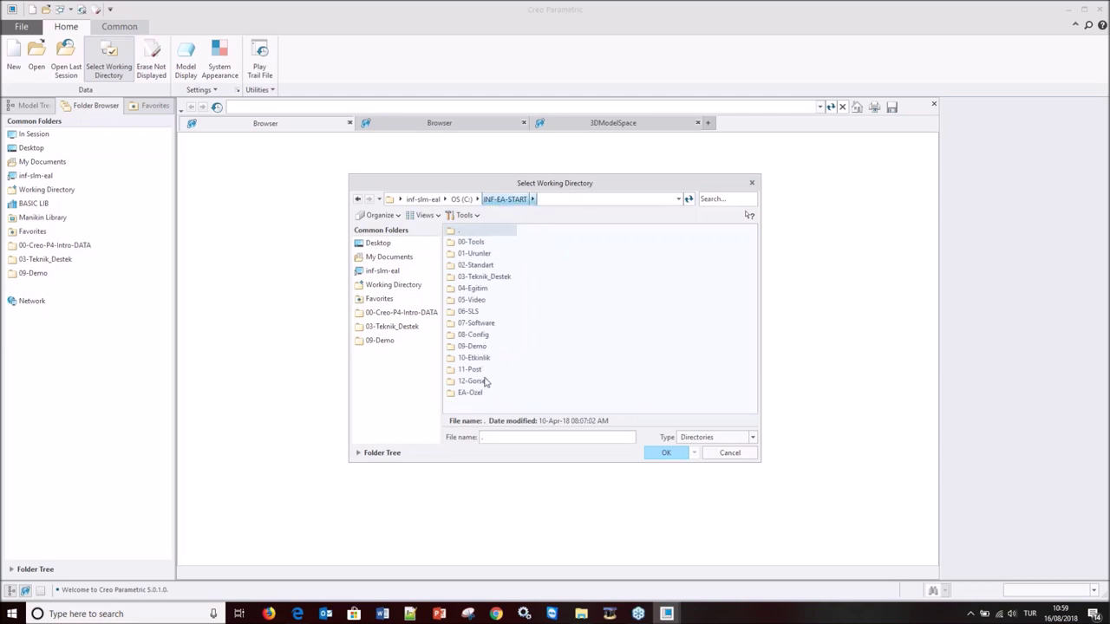
double_click(473, 357)
double_click(482, 254)
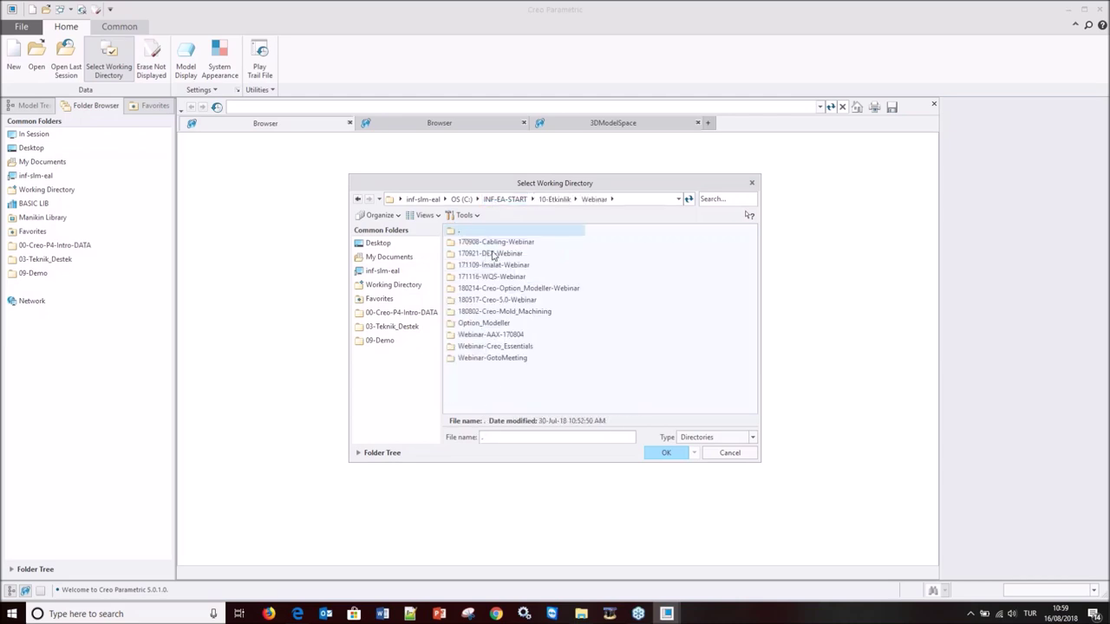
double_click(535, 311)
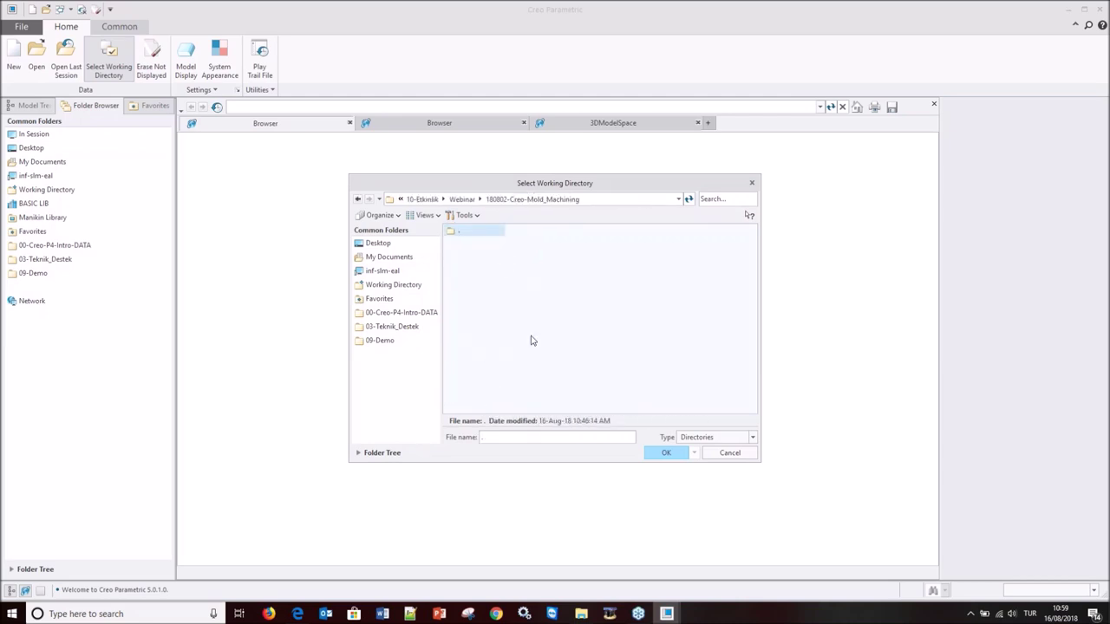
click(666, 452)
click(36, 56)
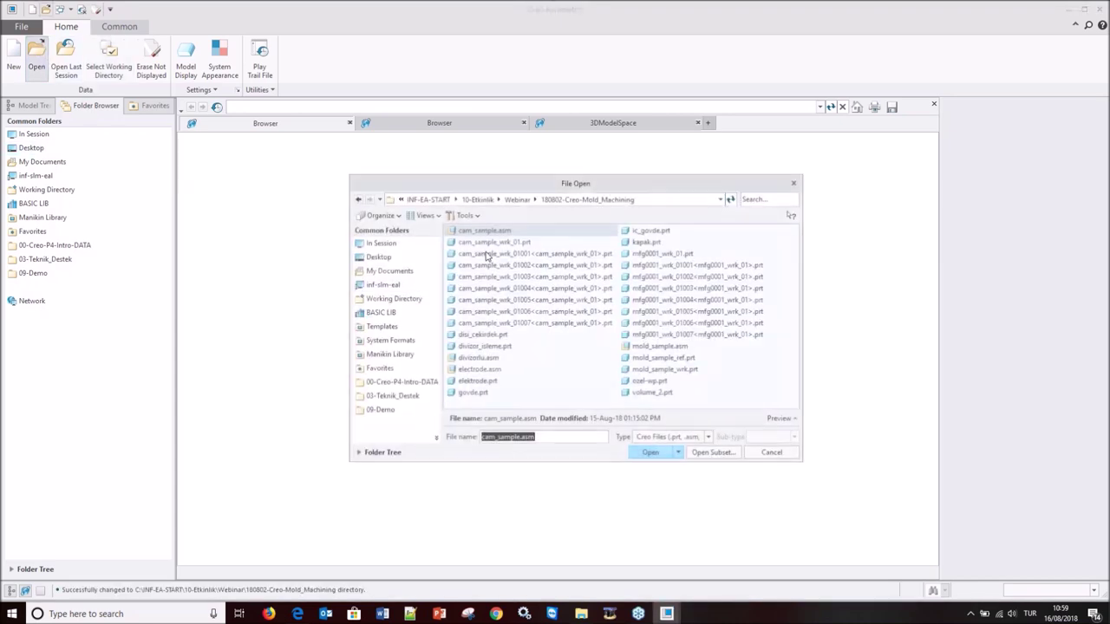
double_click(485, 231)
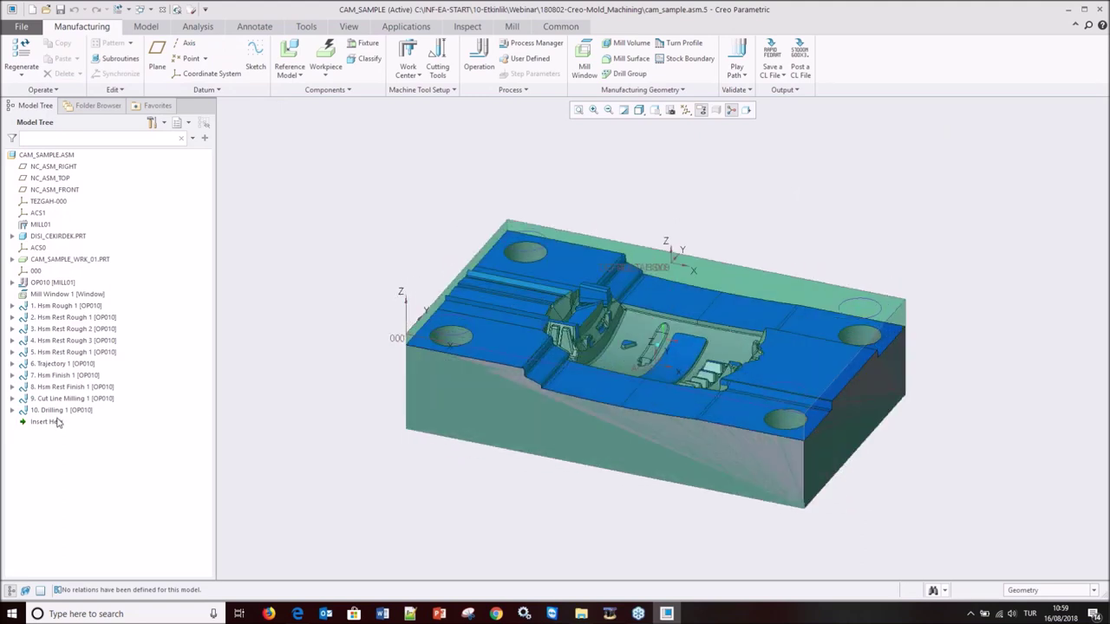
- Redefine Hsm Rest Rough 1 and load kaba.stl as its rough stock
click(75, 319)
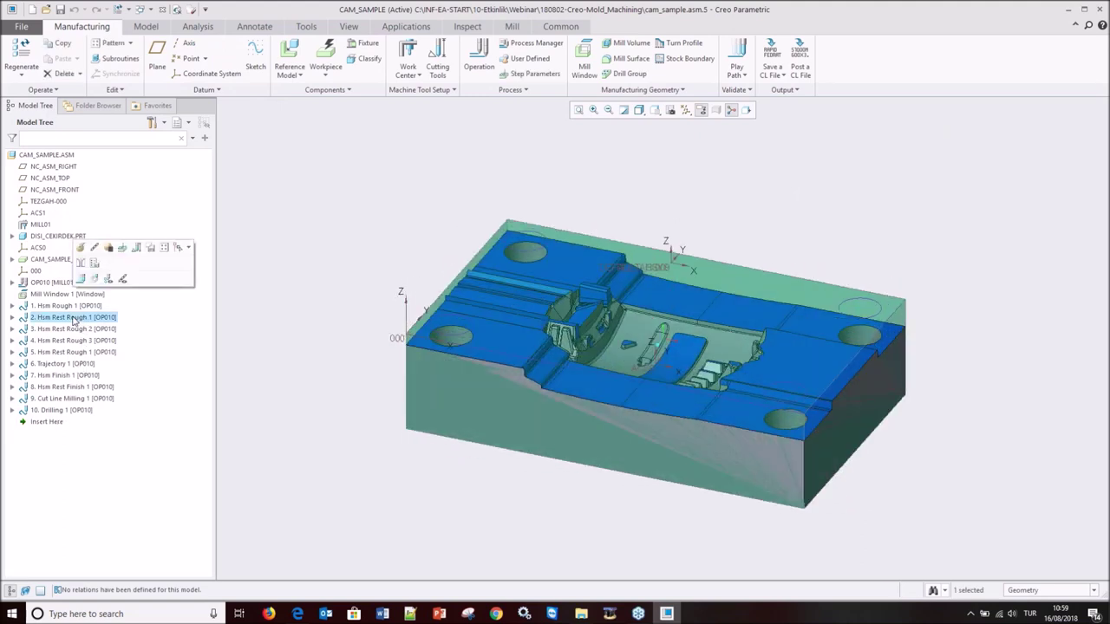
click(79, 253)
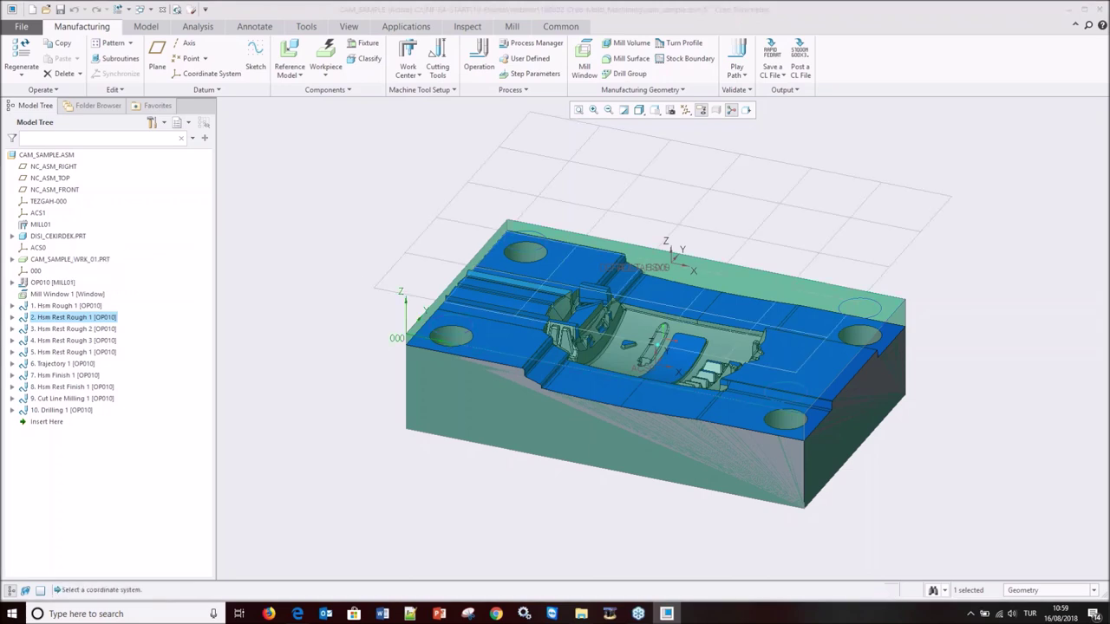
click(69, 92)
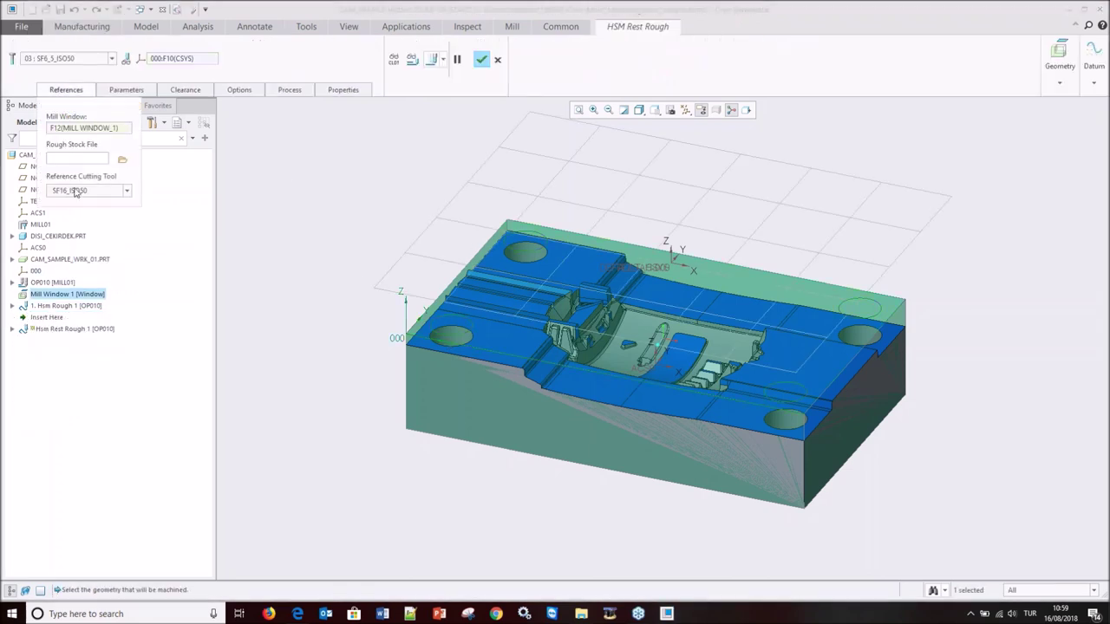
click(122, 164)
click(613, 230)
click(851, 452)
click(66, 89)
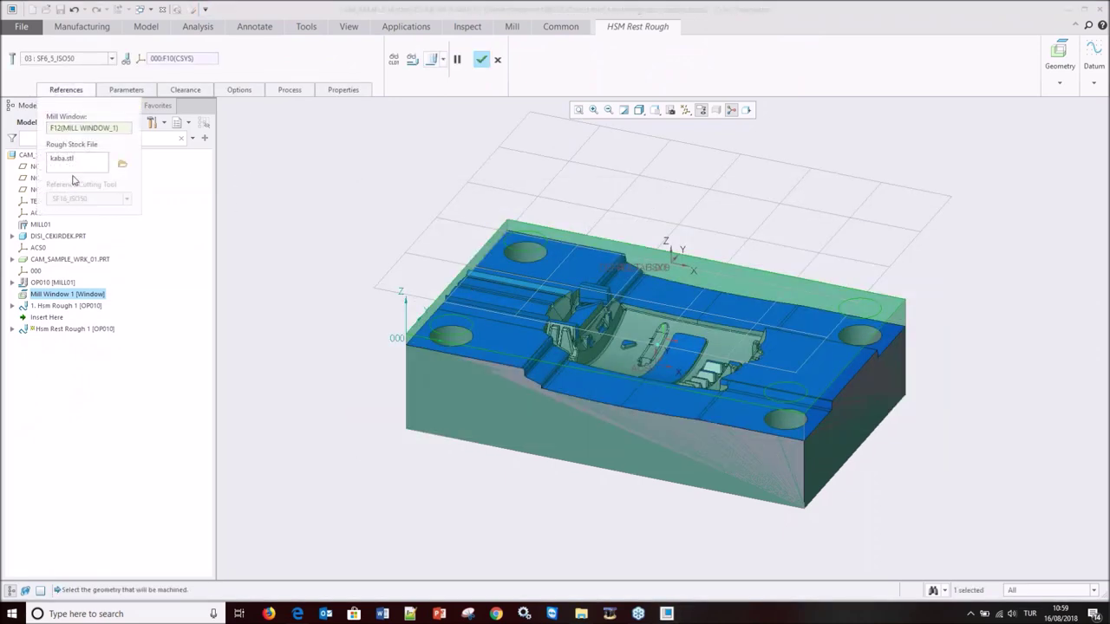
- Switch the cutter to tool 05: SF4_5_ISO50 and compute the rest-rough toolpath
click(111, 61)
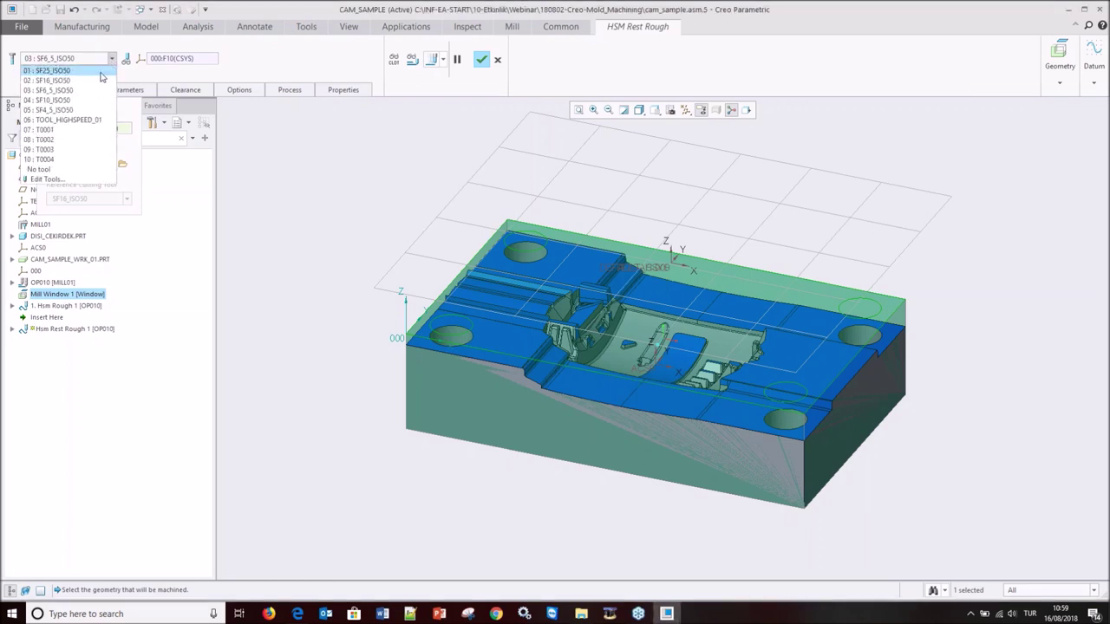
click(86, 128)
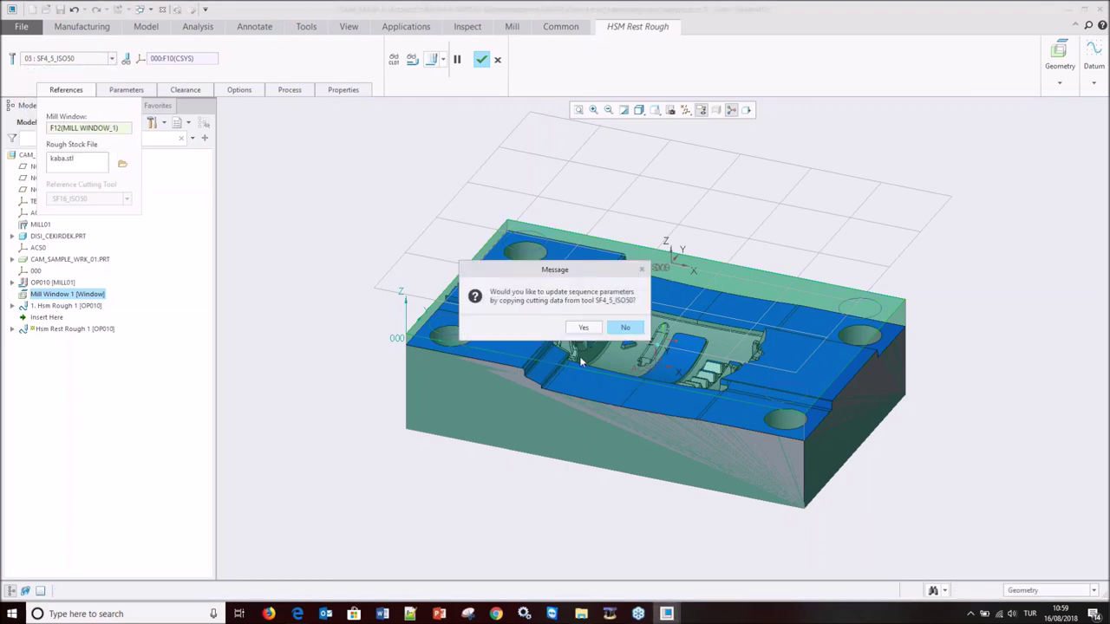
click(584, 327)
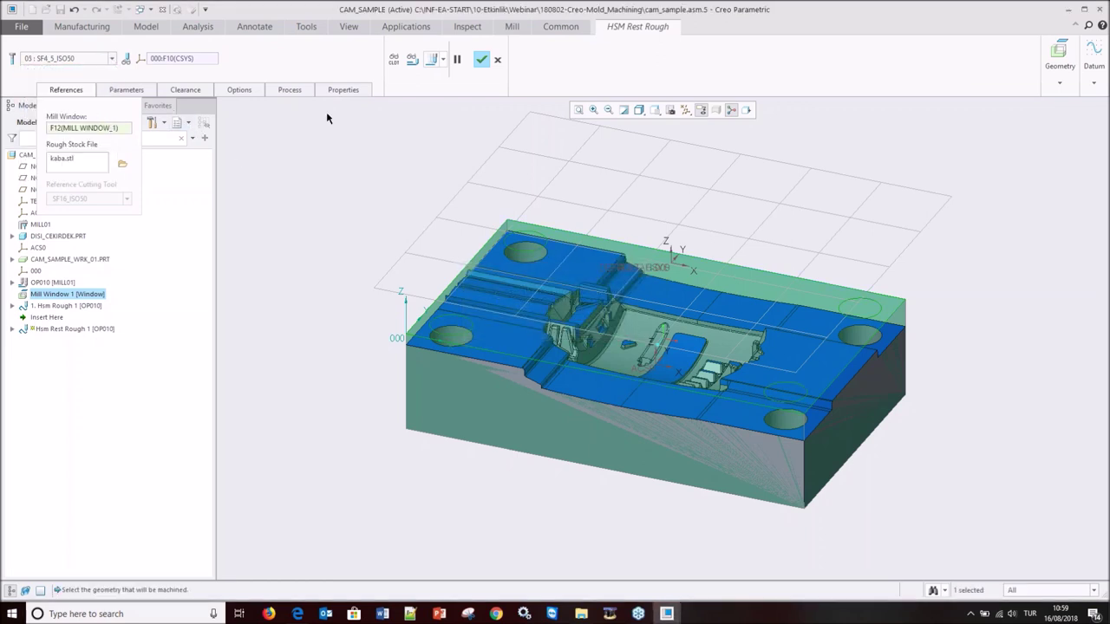
click(431, 59)
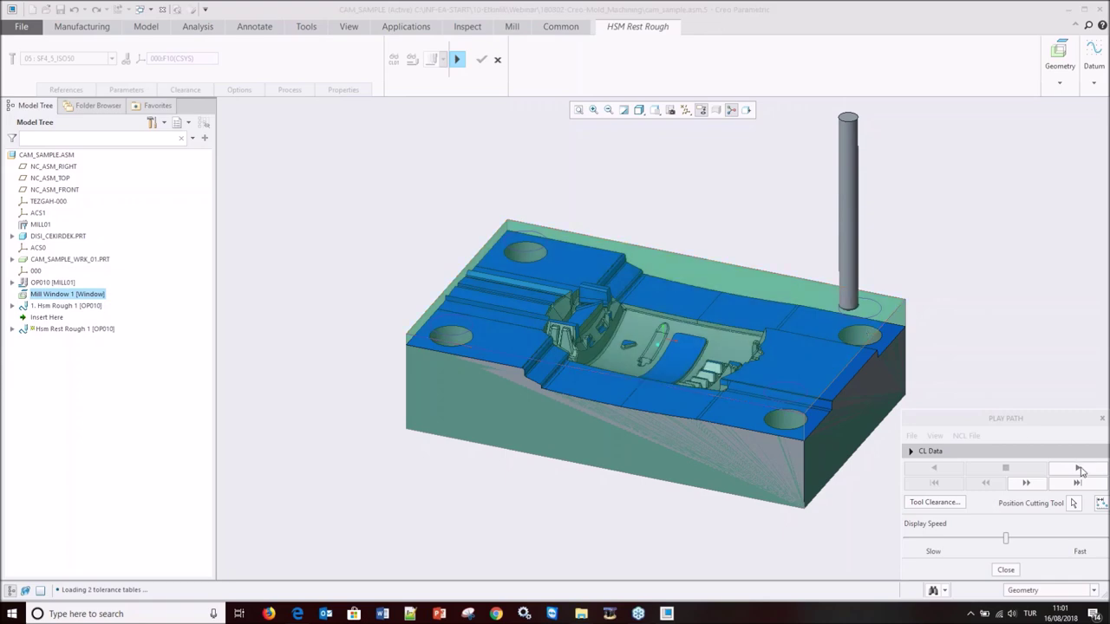
- Play the rest-rough toolpath over the mold, zooming in on the passes, then close the player
click(1077, 468)
scroll(894, 351, up, 5)
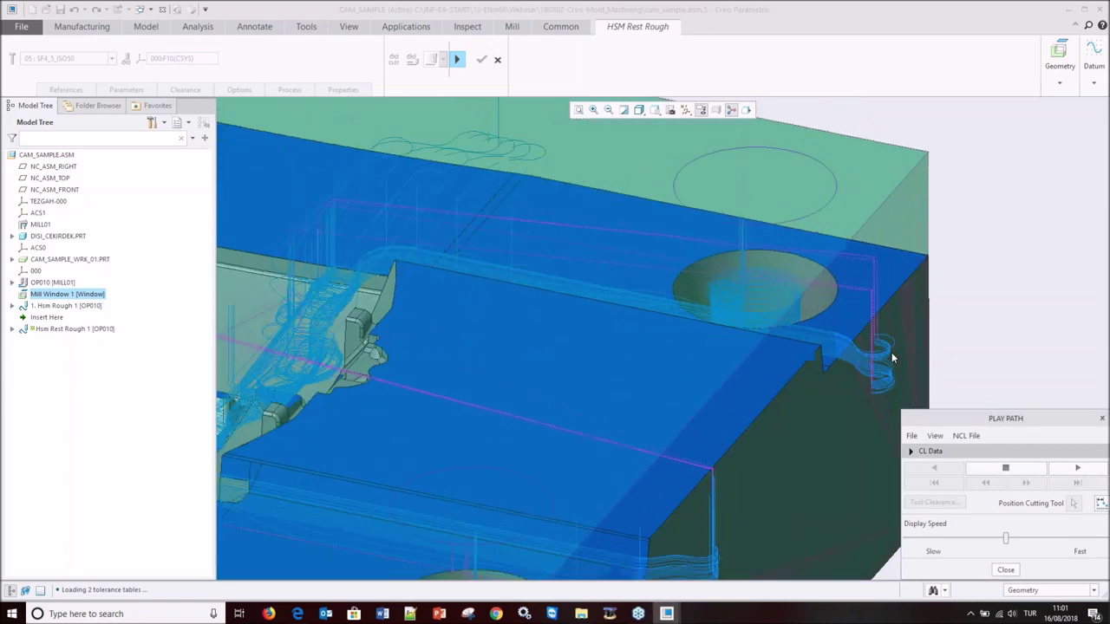
scroll(889, 345, up, 5)
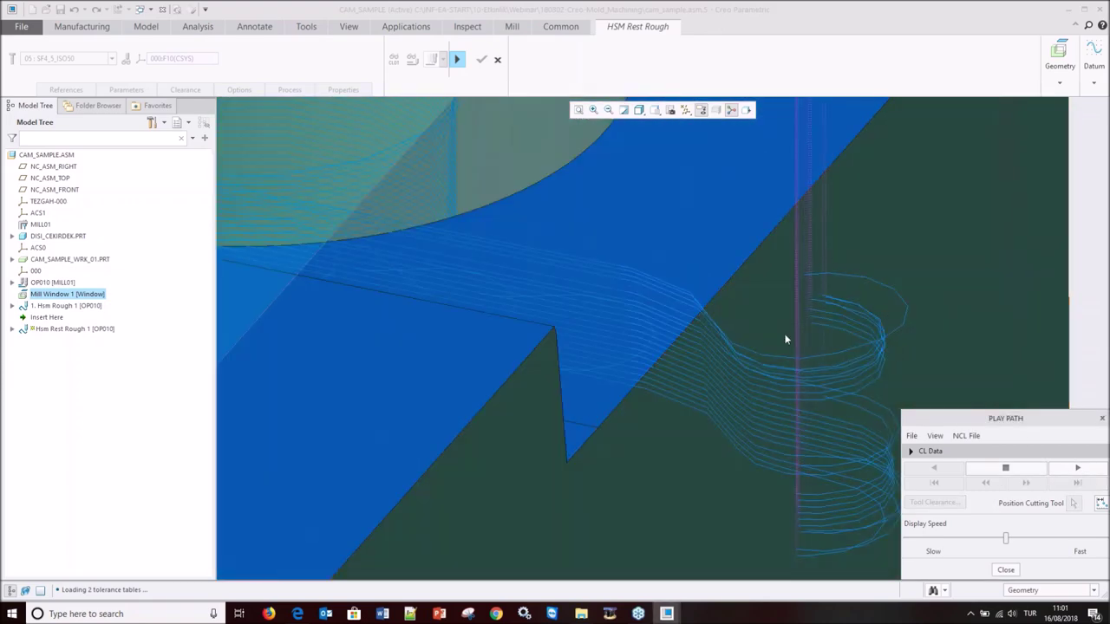
scroll(769, 333, down, 1)
scroll(789, 319, down, 2)
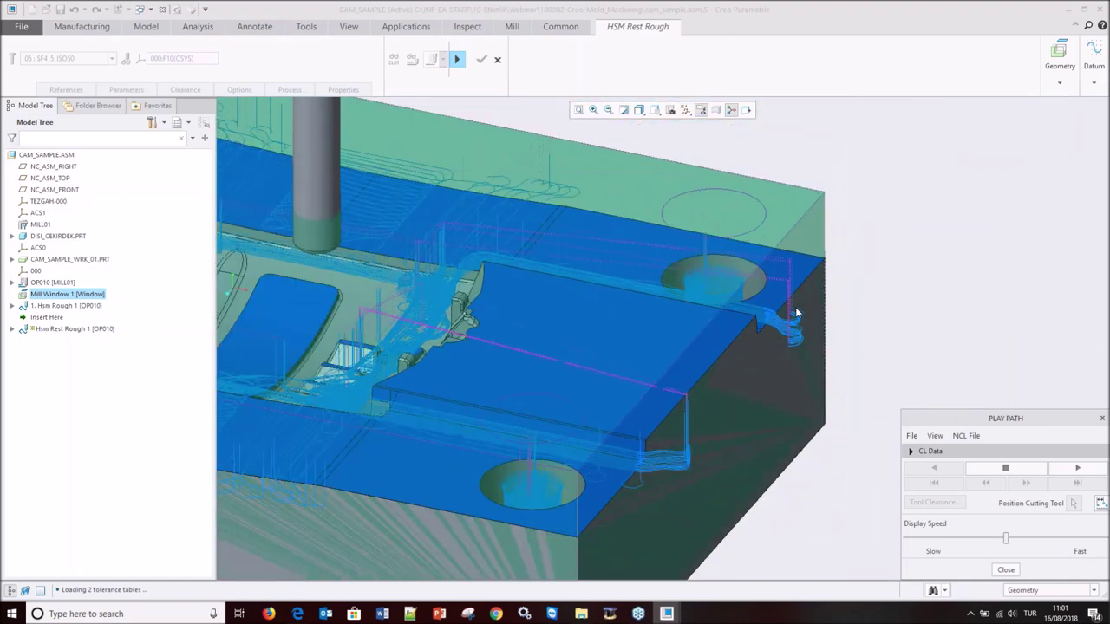
scroll(802, 318, down, 2)
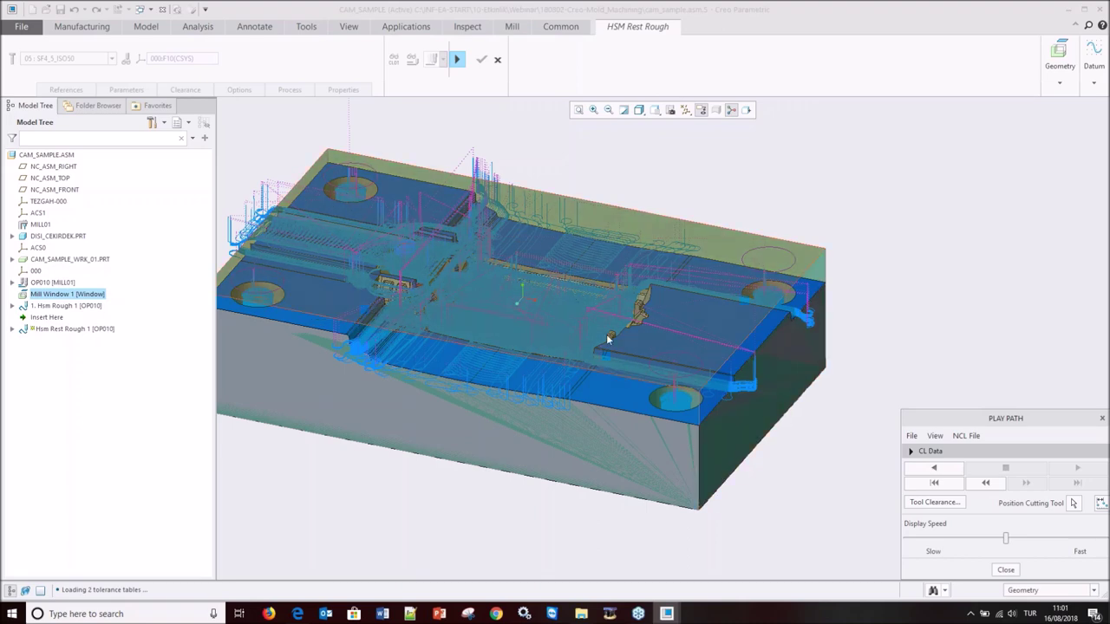
scroll(598, 334, down, 3)
click(1005, 571)
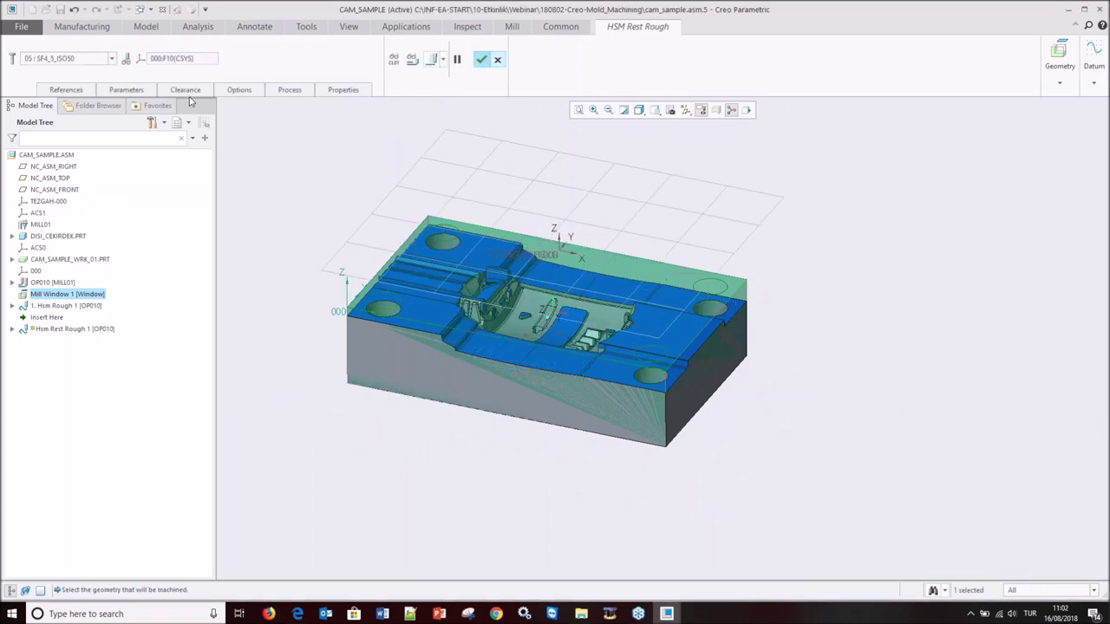
- Show all Hsm Rest Rough 1 parameters, edit RAMP_ANGLE, and accept the parameter table
click(139, 90)
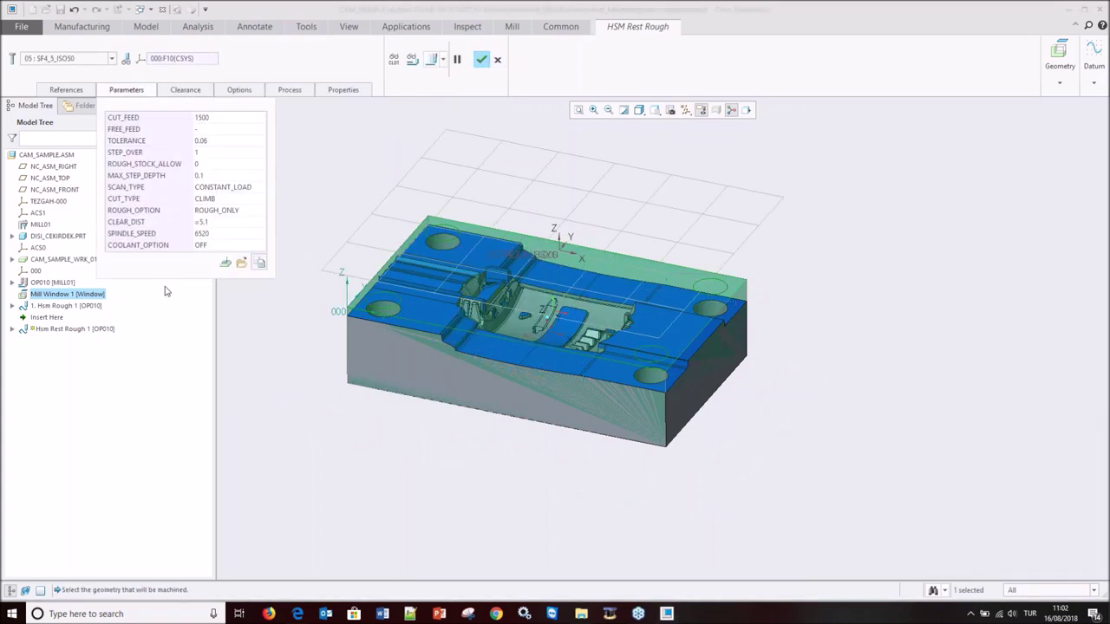
click(225, 261)
click(959, 141)
drag(979, 107, 838, 76)
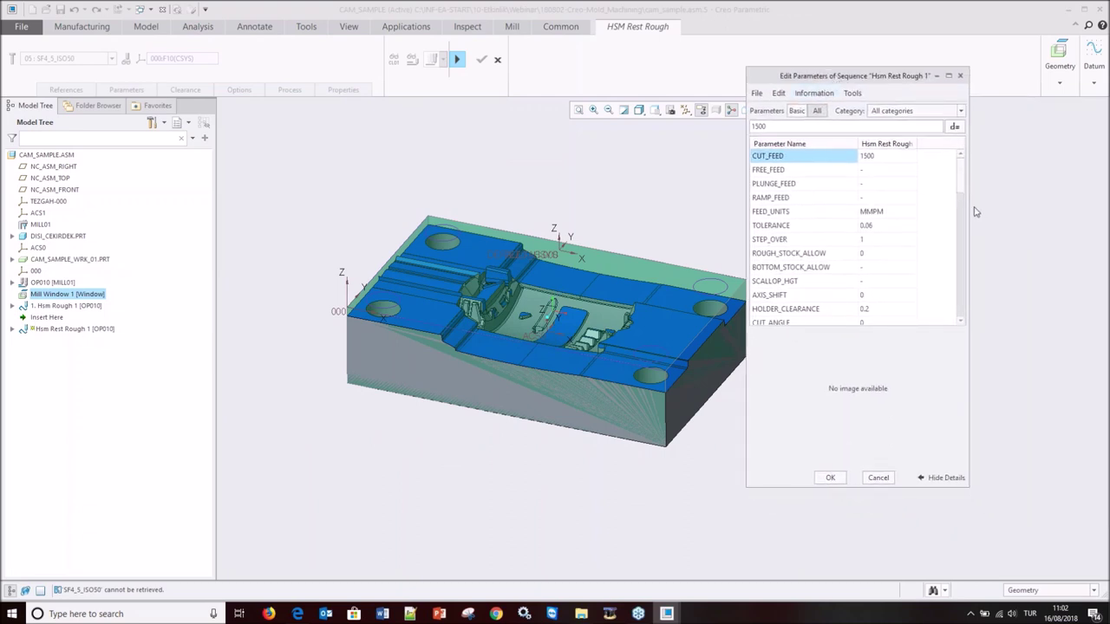
drag(963, 180, 963, 251)
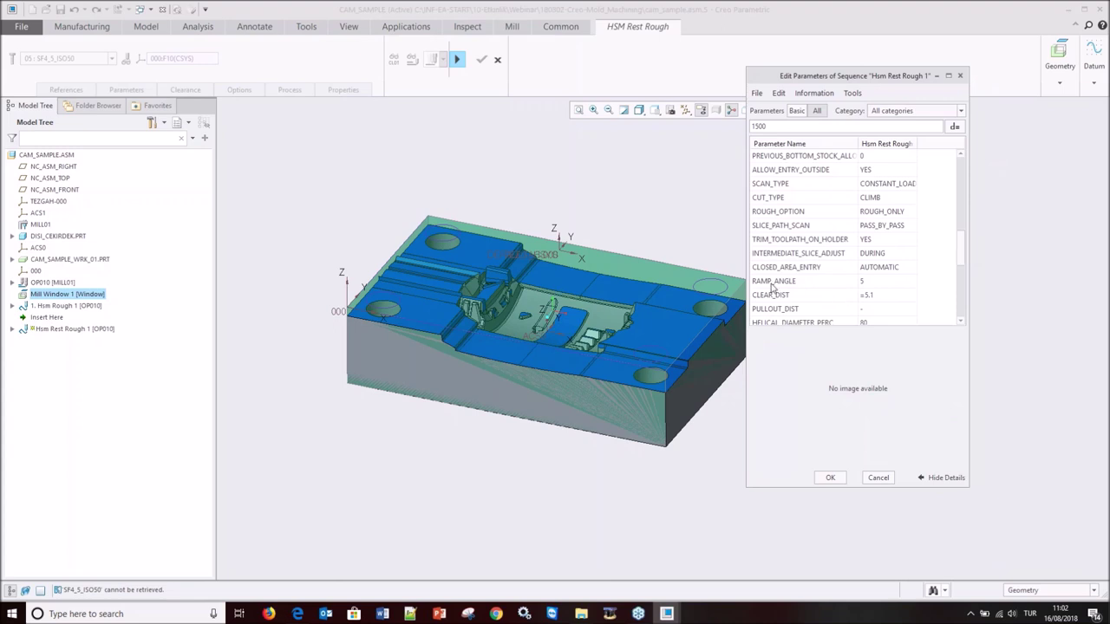
click(902, 287)
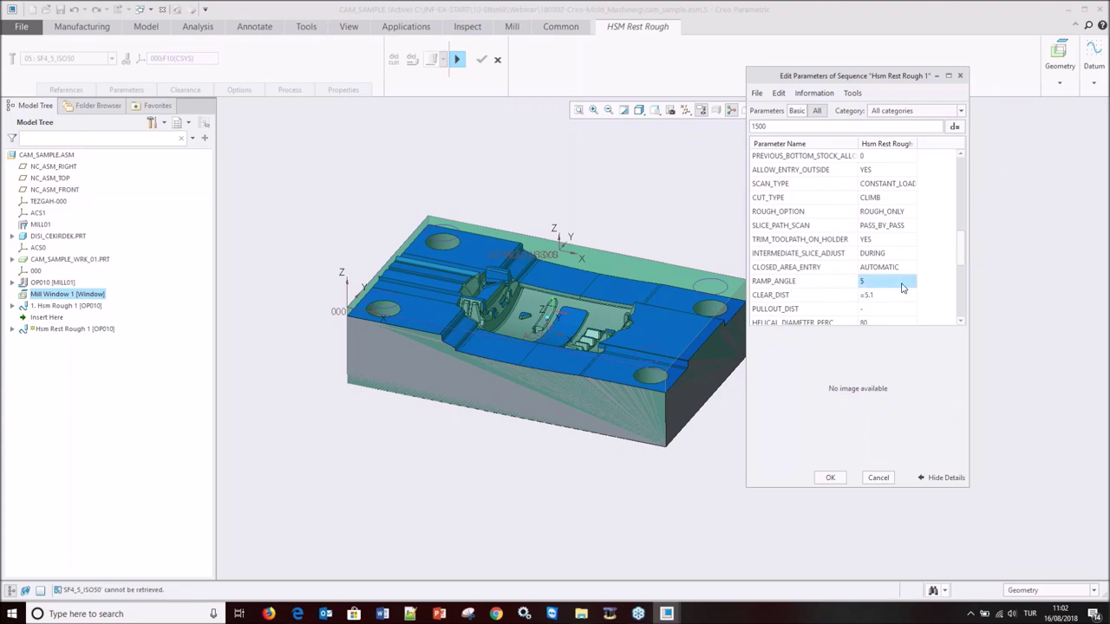
click(877, 289)
click(704, 336)
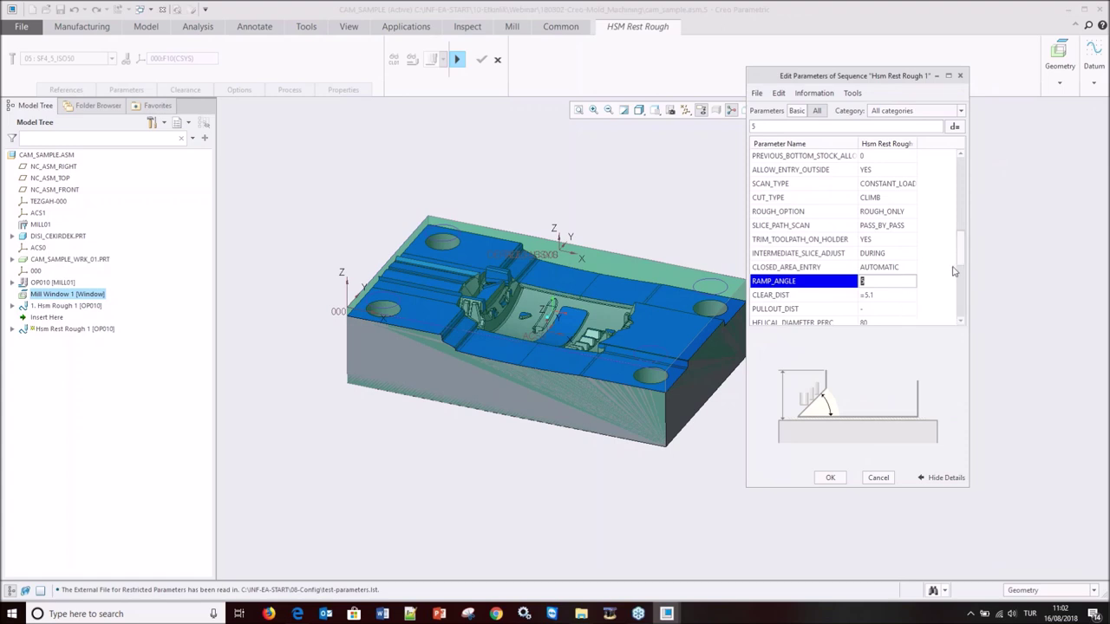
drag(961, 248, 968, 297)
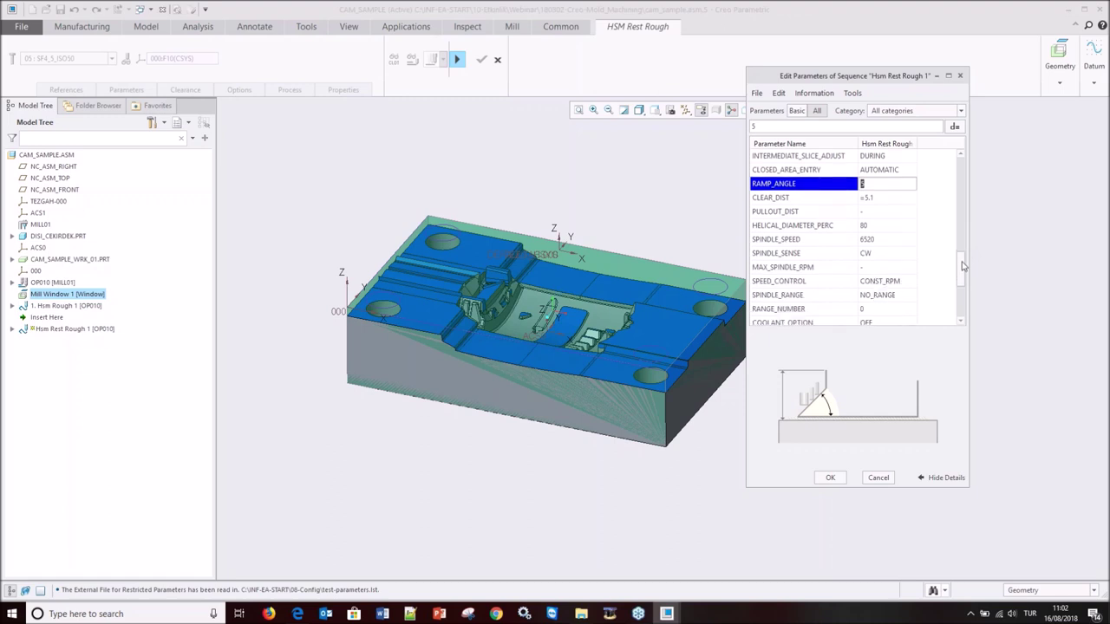
drag(969, 297, 980, 243)
scroll(867, 260, up, 10)
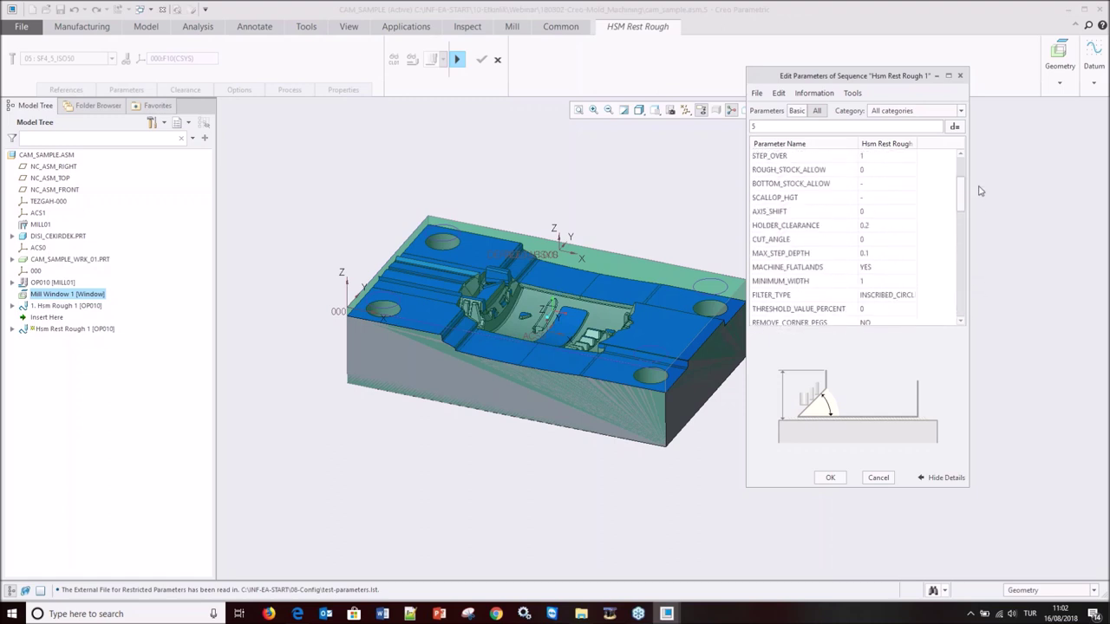
click(830, 478)
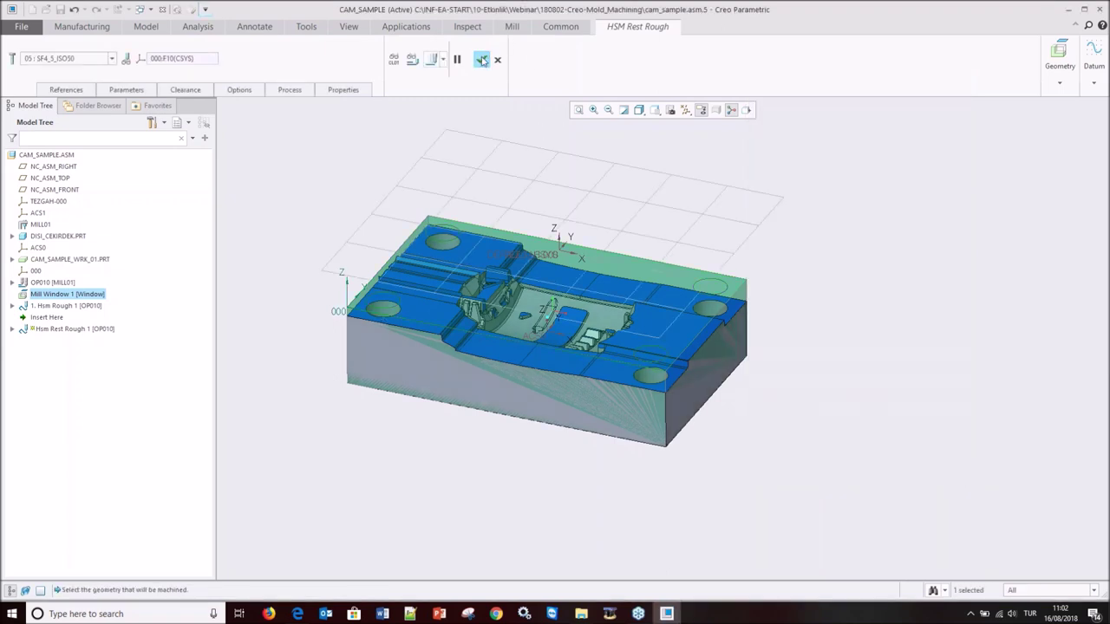
- Finish redefining Hsm Rest Rough 1, move Insert Here after it, and begin an HSM Finish sequence
click(482, 60)
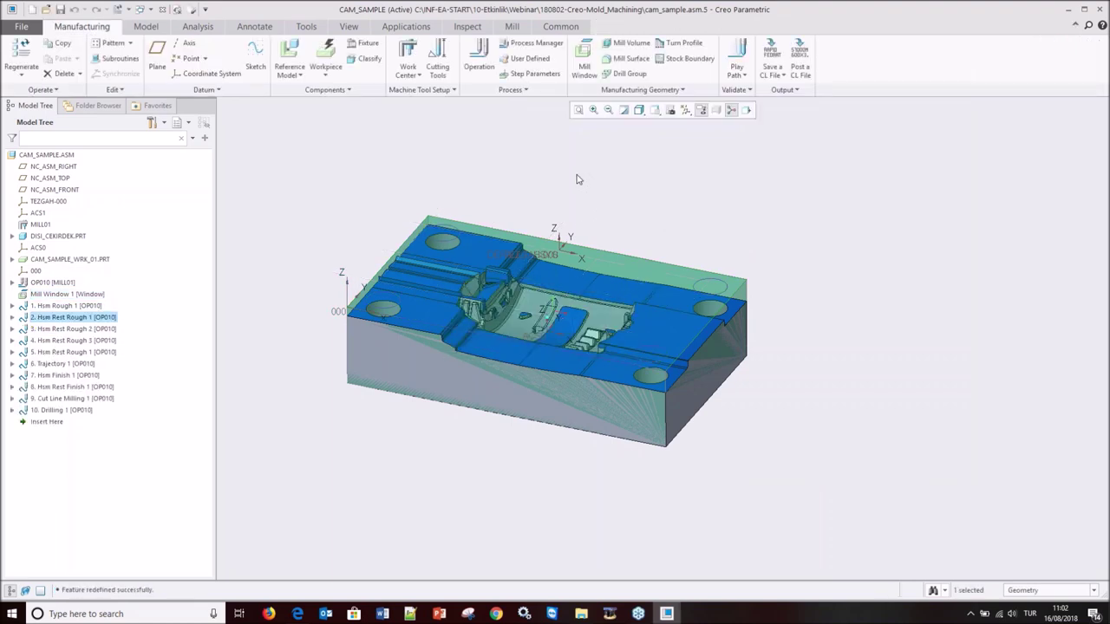
click(512, 26)
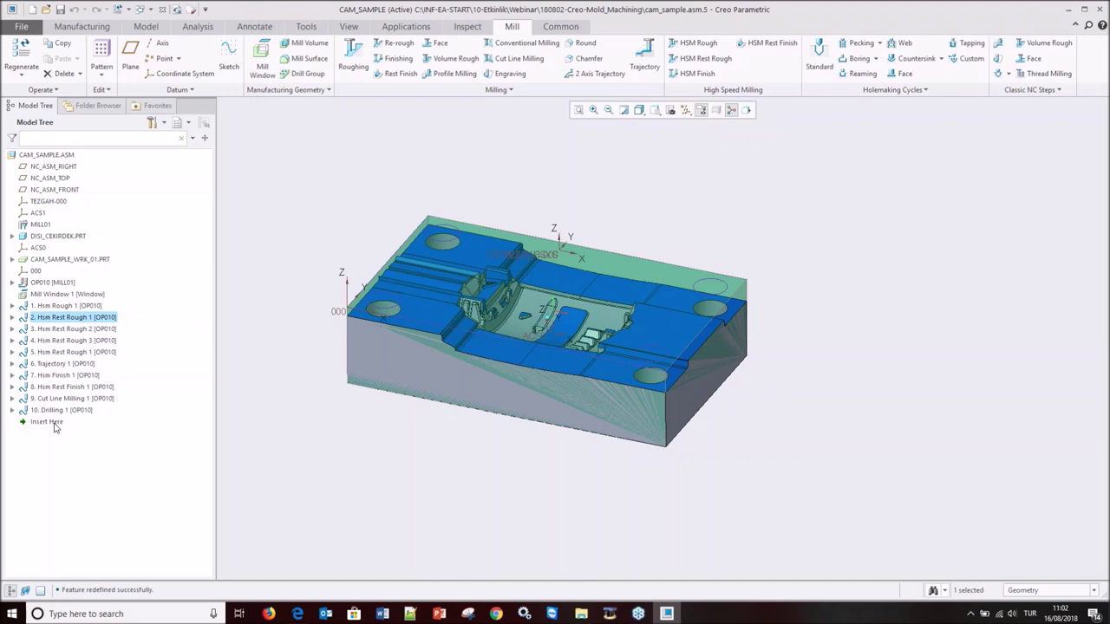
drag(48, 421, 78, 308)
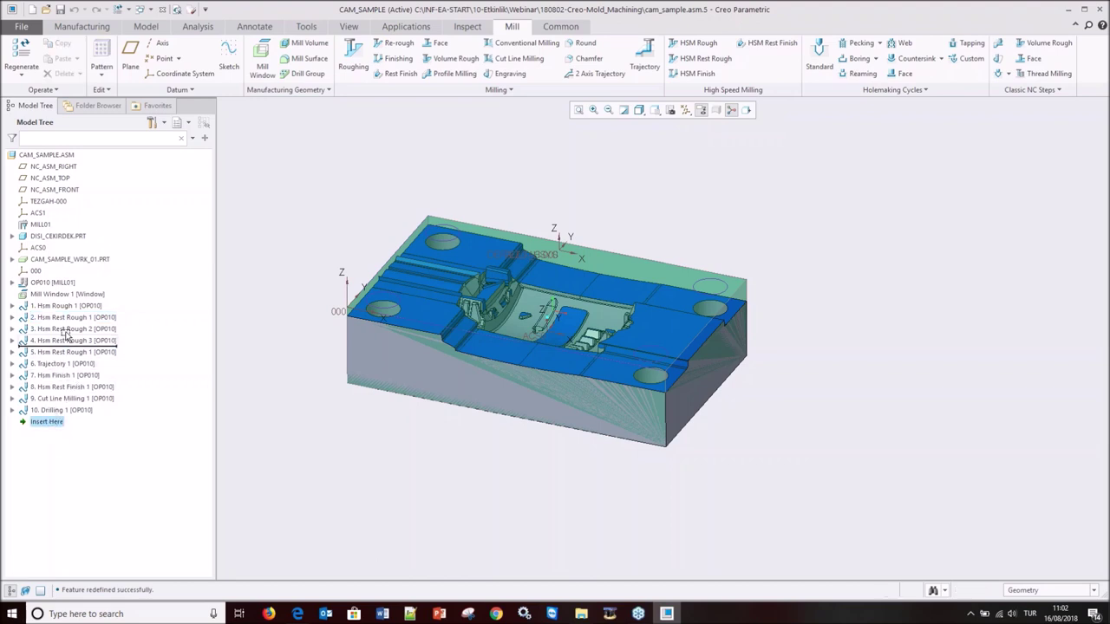
drag(78, 309, 78, 322)
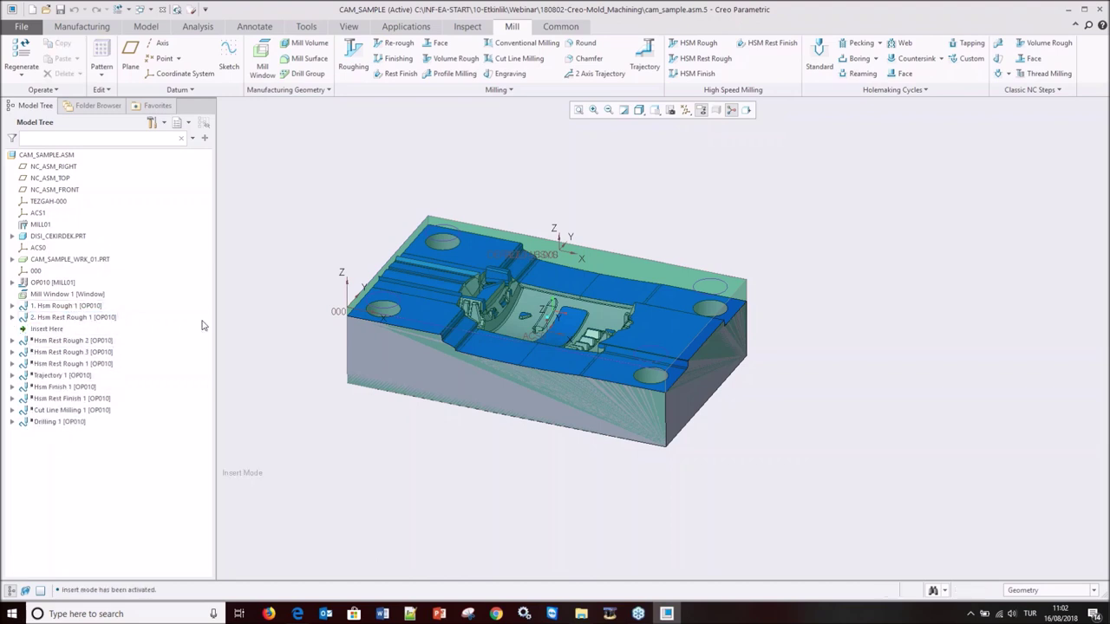
click(697, 73)
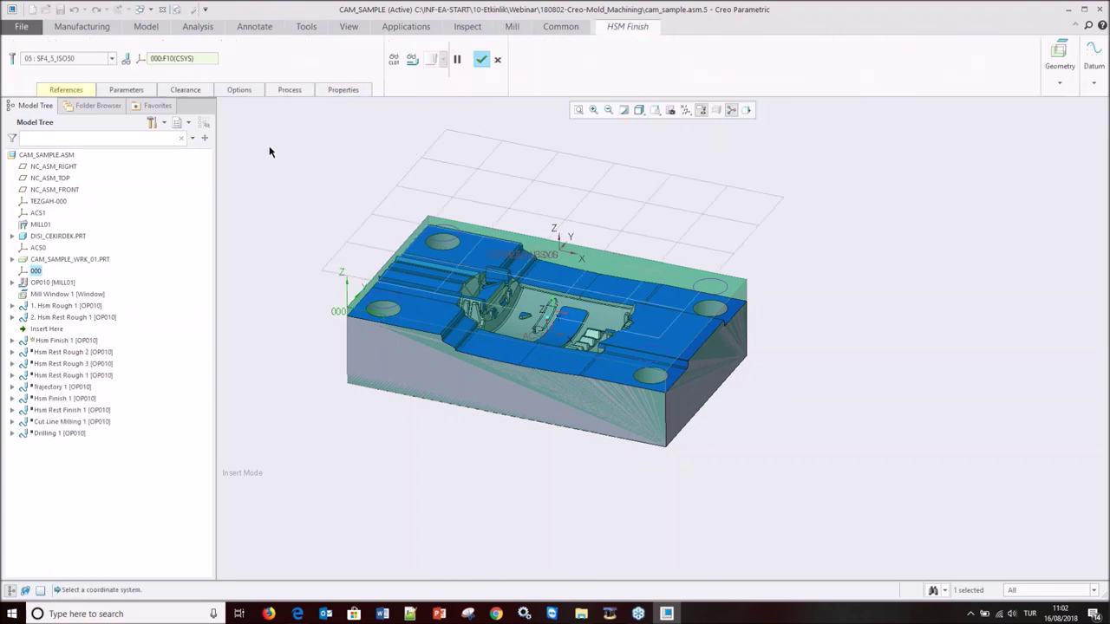
- Create tool 12 'D4R1', a bull mill with 4 mm diameter and 1 mm corner radius
click(112, 58)
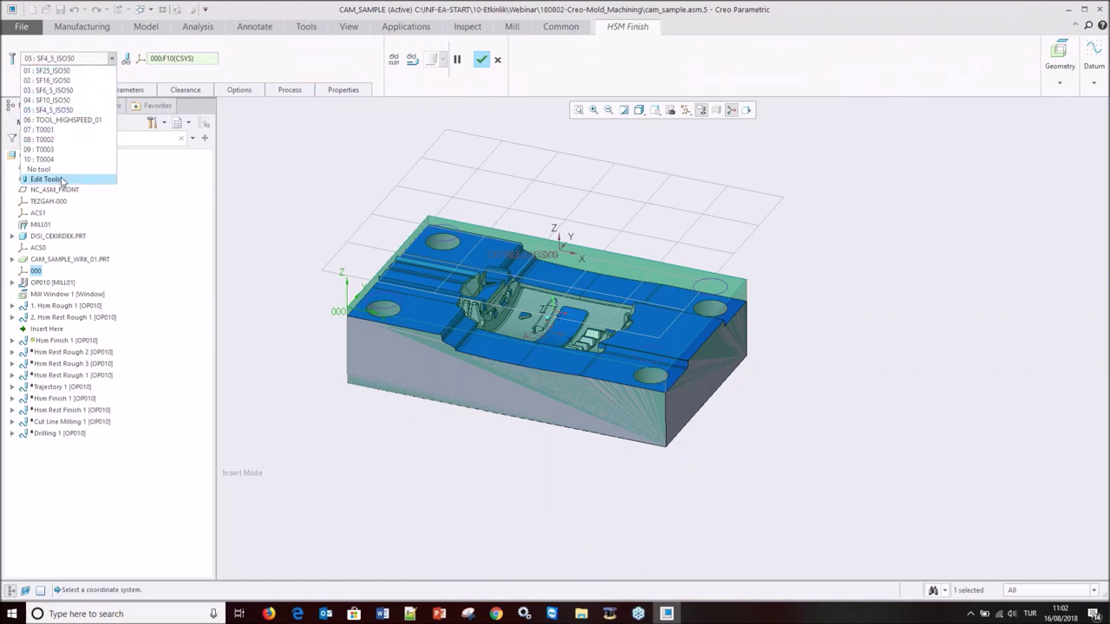
click(63, 181)
click(819, 143)
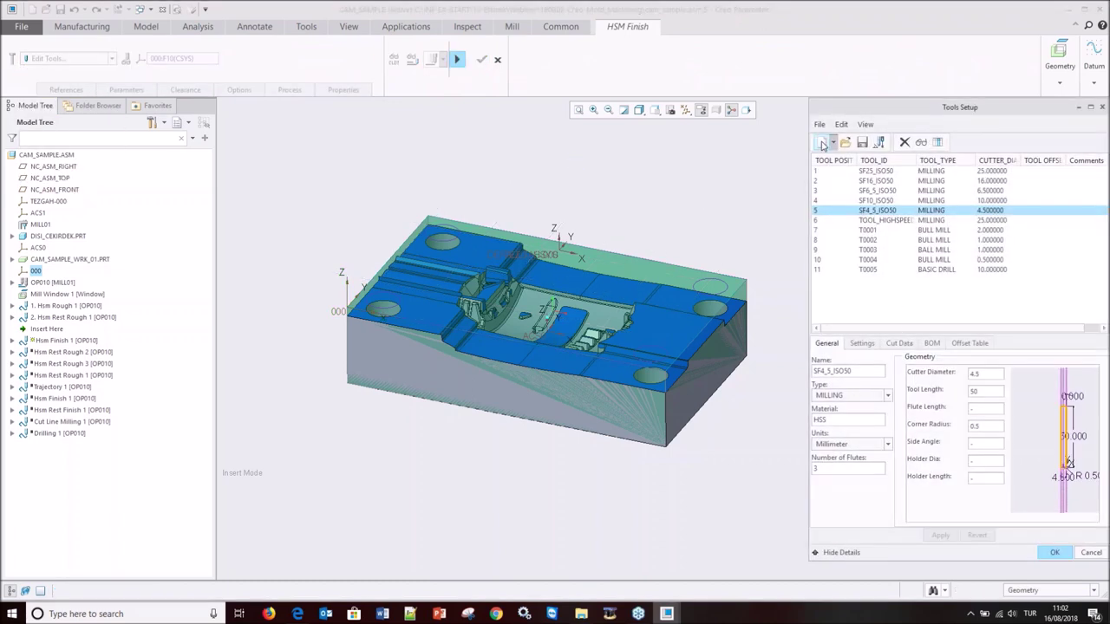
click(886, 395)
click(837, 413)
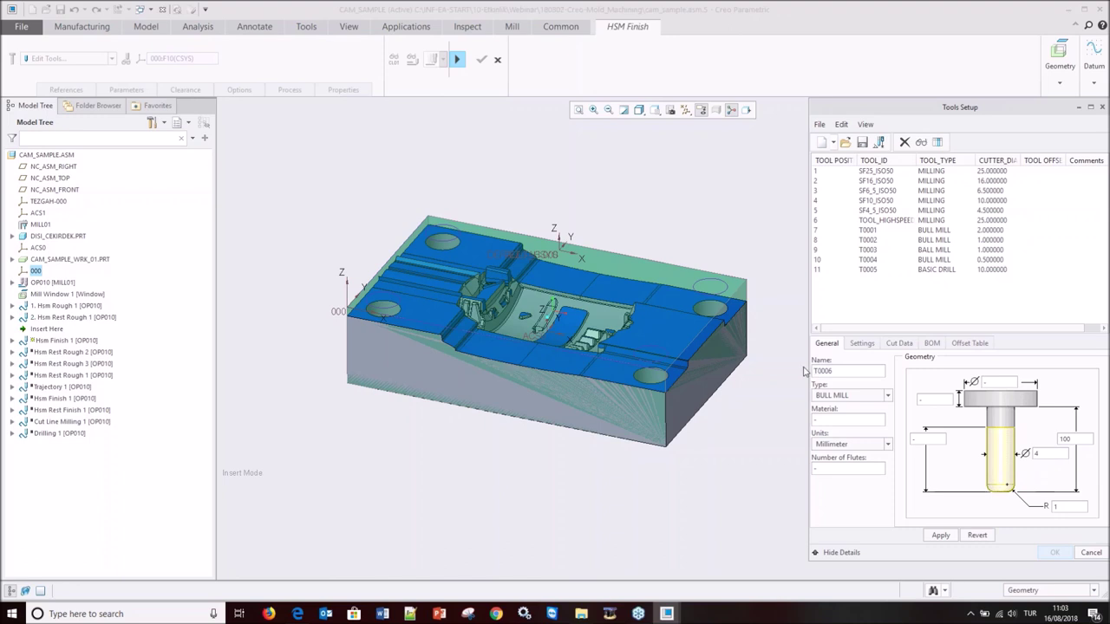
drag(840, 371, 809, 368)
text(d4r1)
click(941, 535)
click(1054, 552)
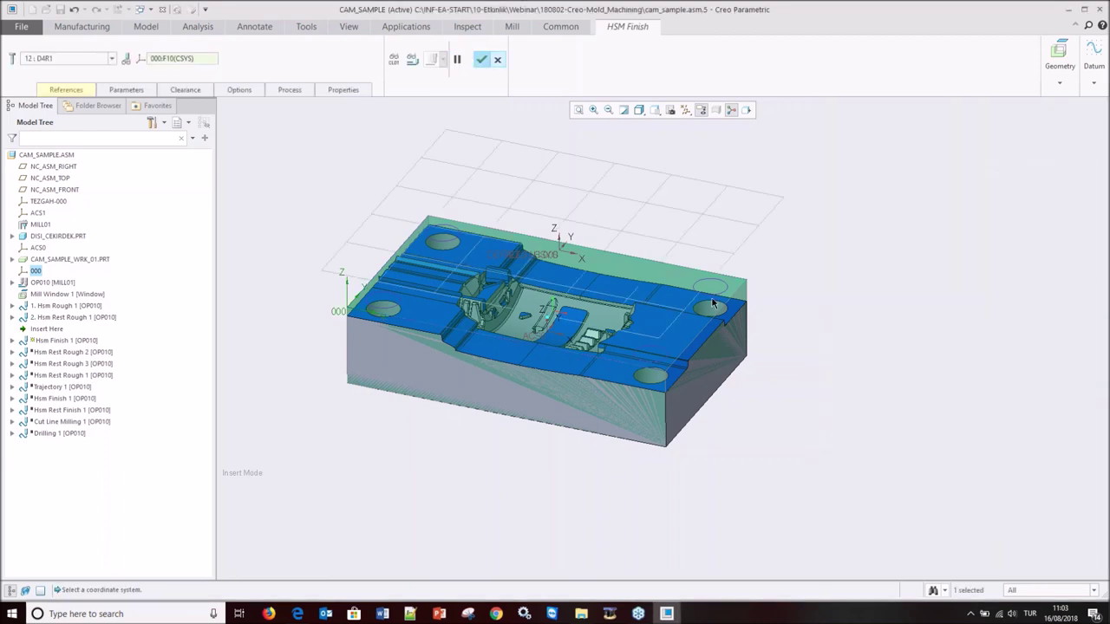
- Pick Mill Window 1 as the HSM Finish machining geometry and generate the toolpath
click(139, 92)
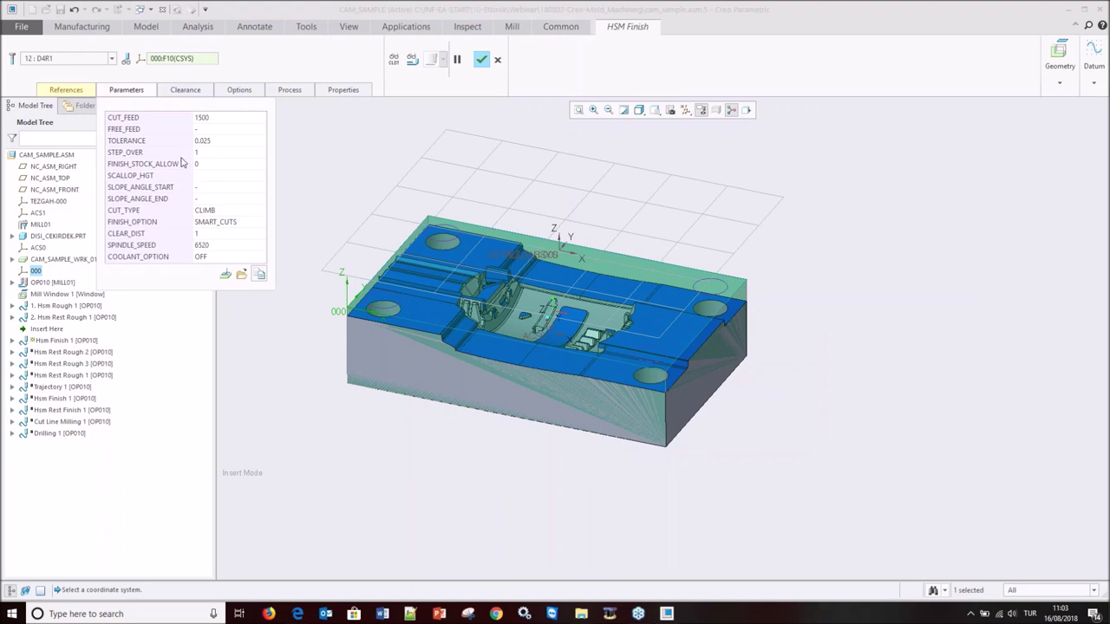
click(76, 92)
click(82, 129)
click(465, 337)
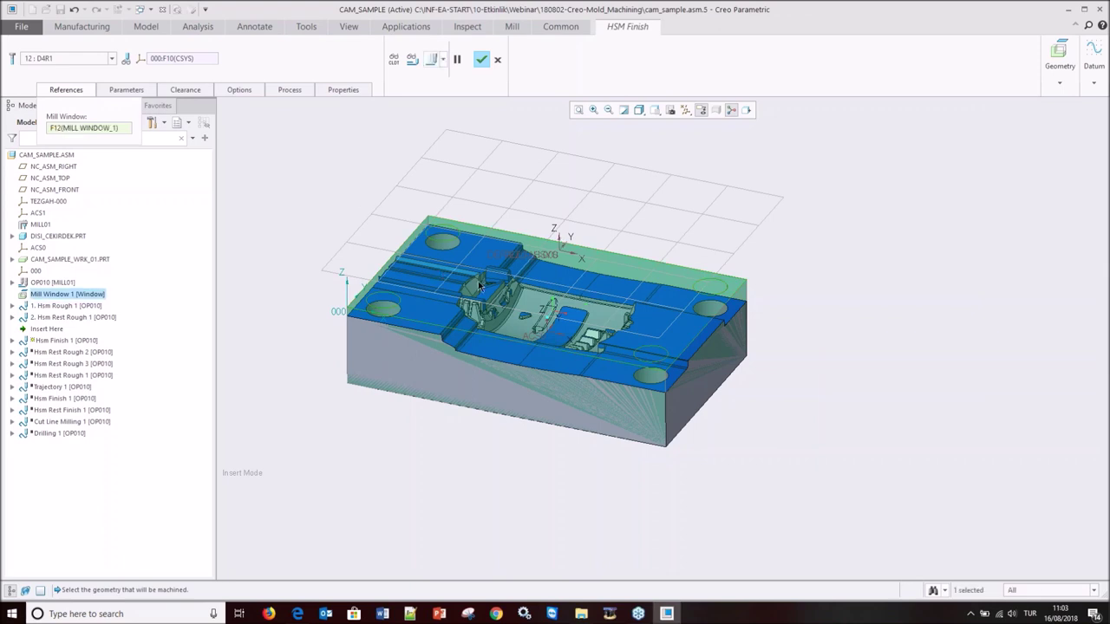
click(430, 59)
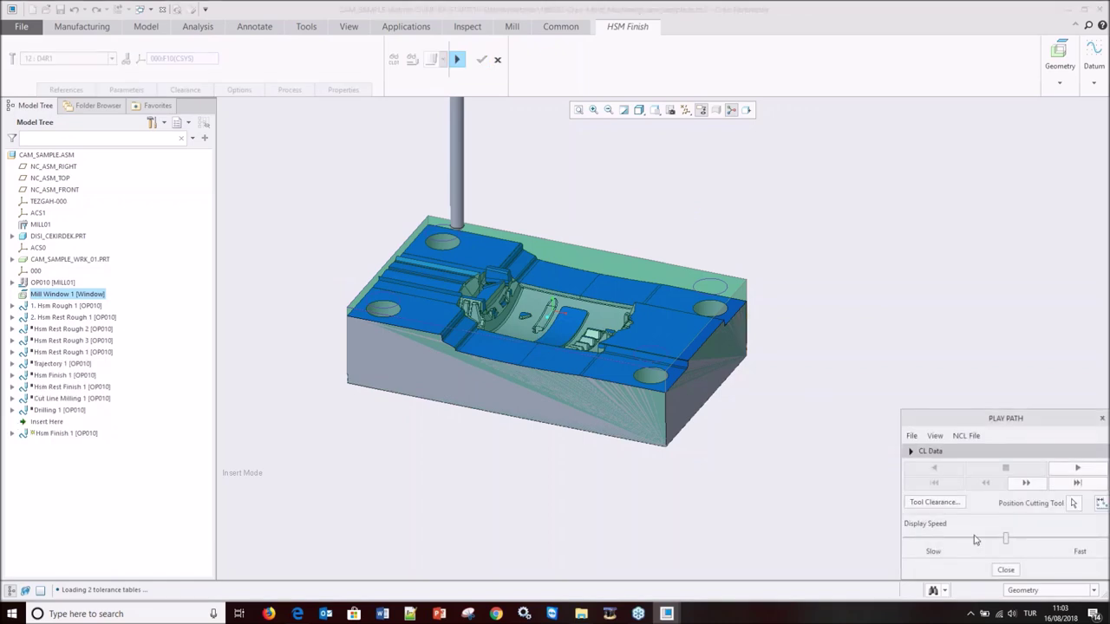
- Play the finishing toolpath over the mold, zooming in to inspect it, then close the player
click(1072, 472)
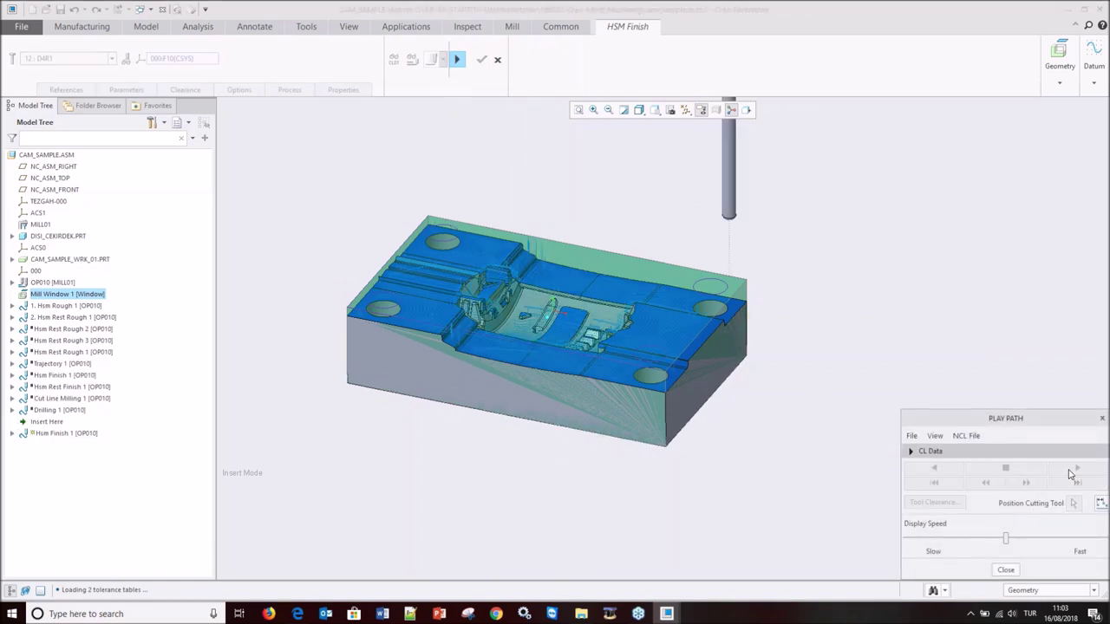
scroll(503, 295, down, 2)
scroll(504, 305, down, 3)
scroll(505, 310, down, 2)
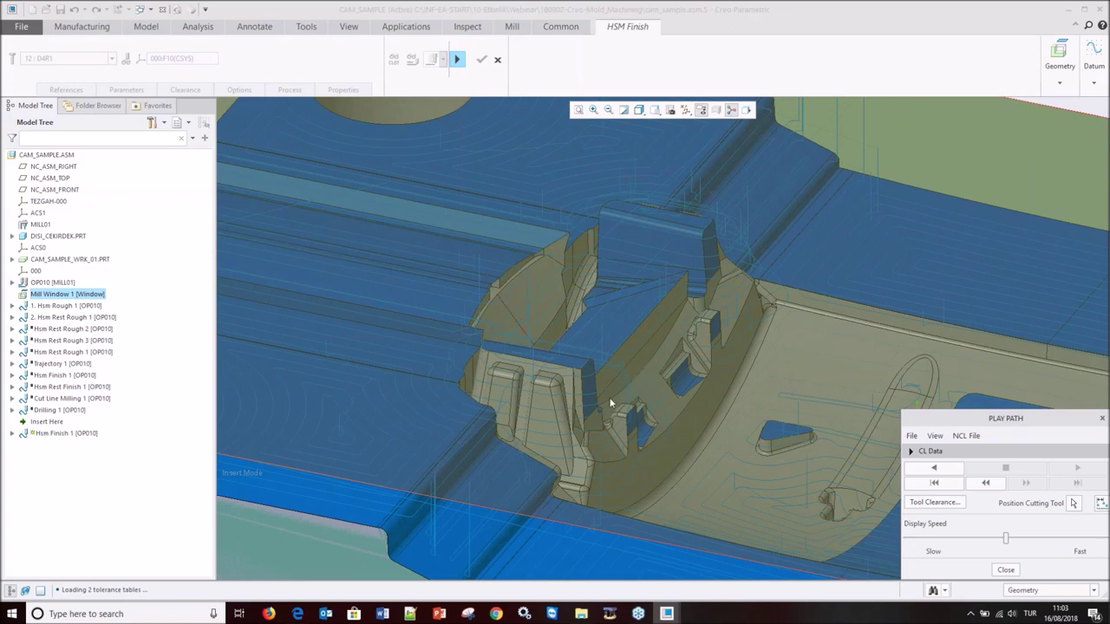
scroll(463, 378, up, 4)
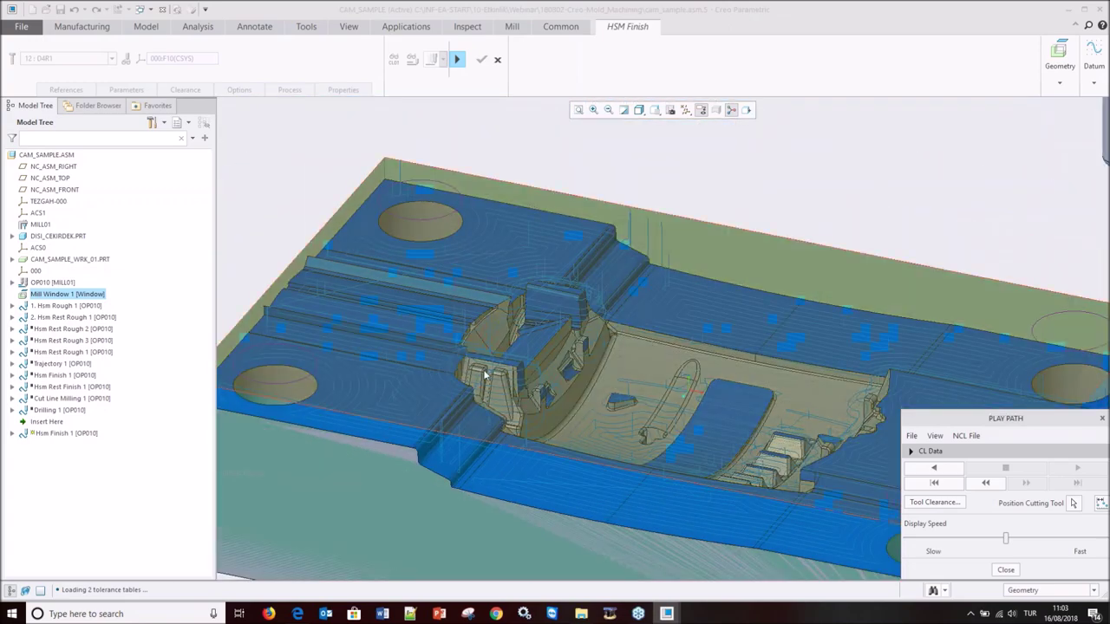
scroll(547, 513, down, 2)
click(1006, 570)
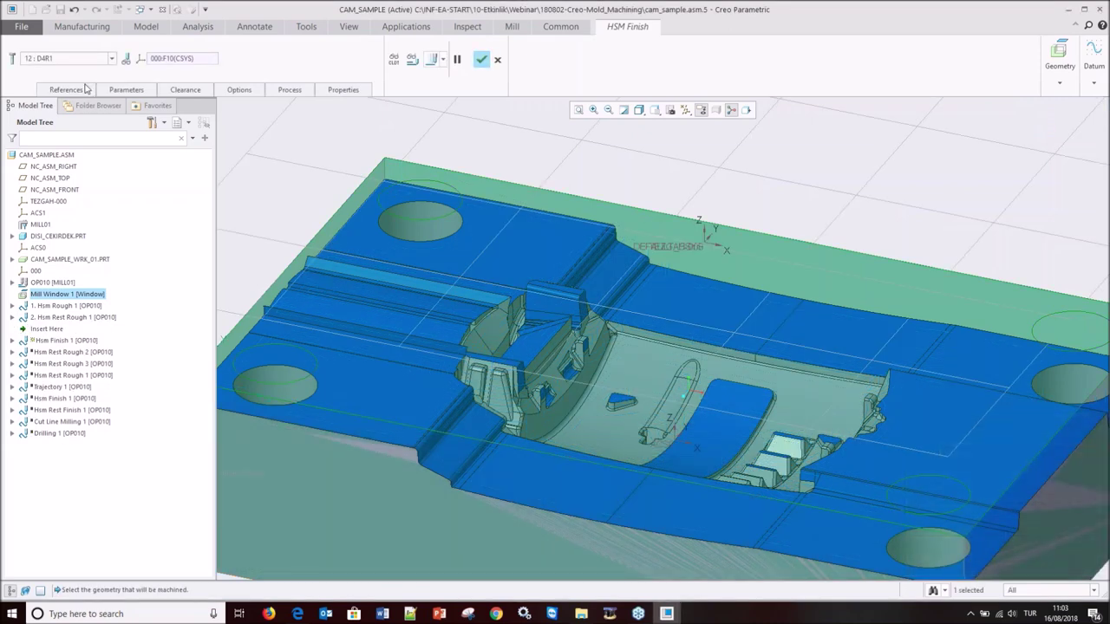
click(112, 89)
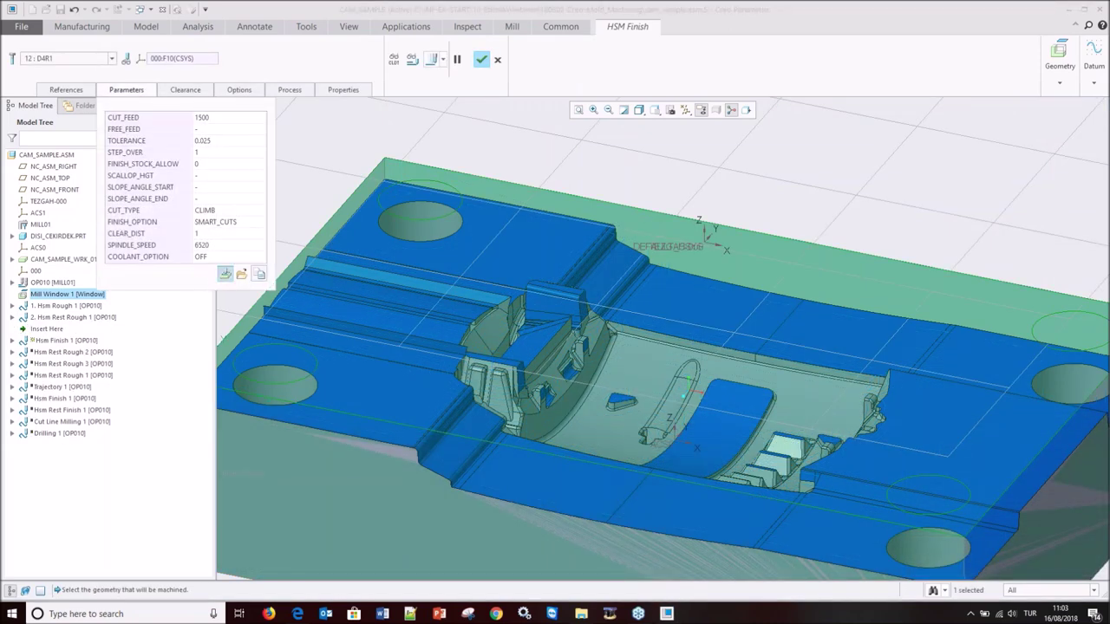
- Set STEP_OVER 2, STEEP_STEP_OVER 0.2 and FINISH_STOCK_ALLOW 0.1 in the parameter table
click(225, 274)
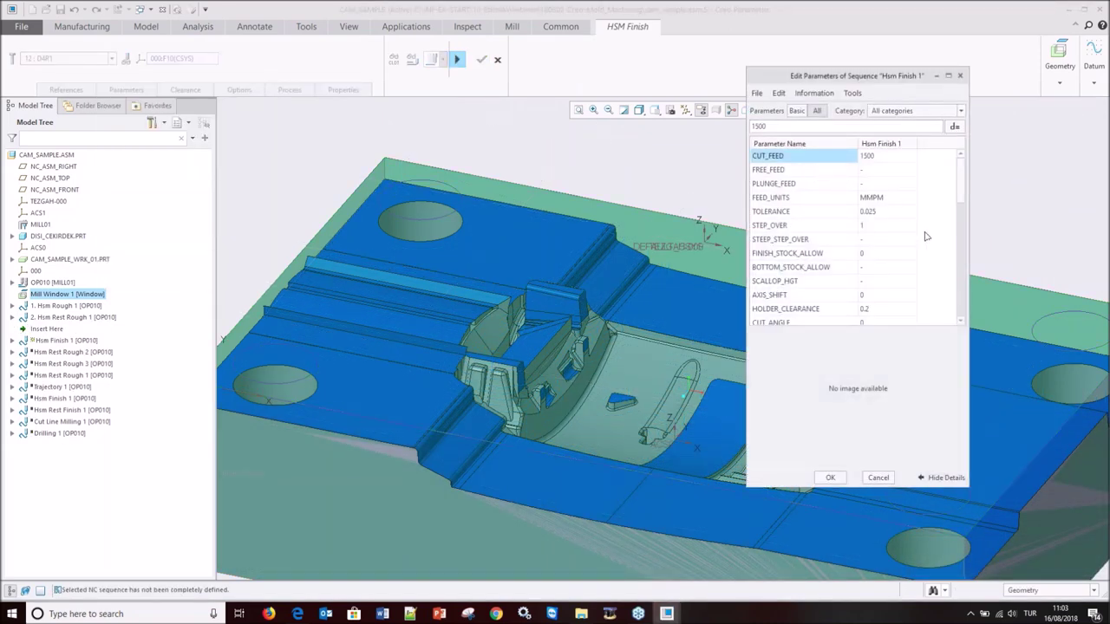
click(802, 230)
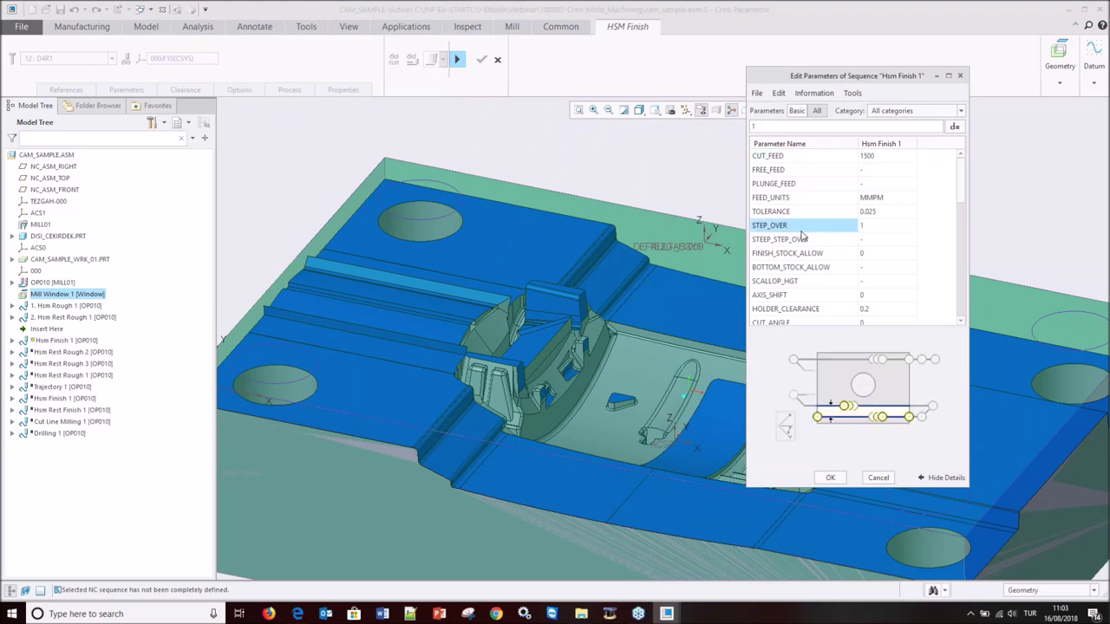
click(884, 227)
text(2)
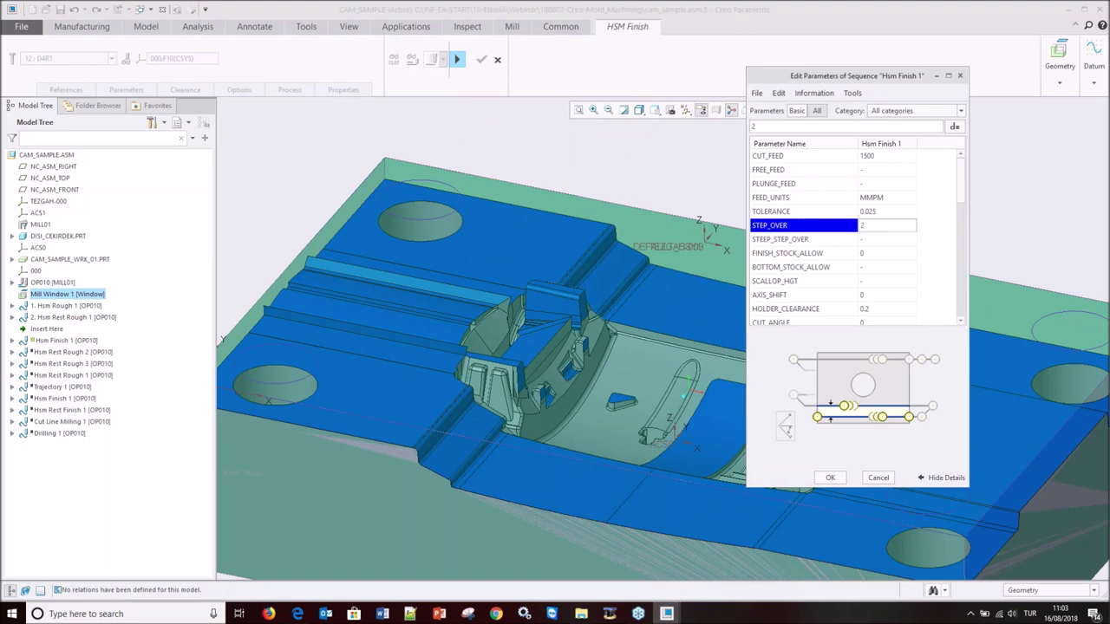
click(885, 240)
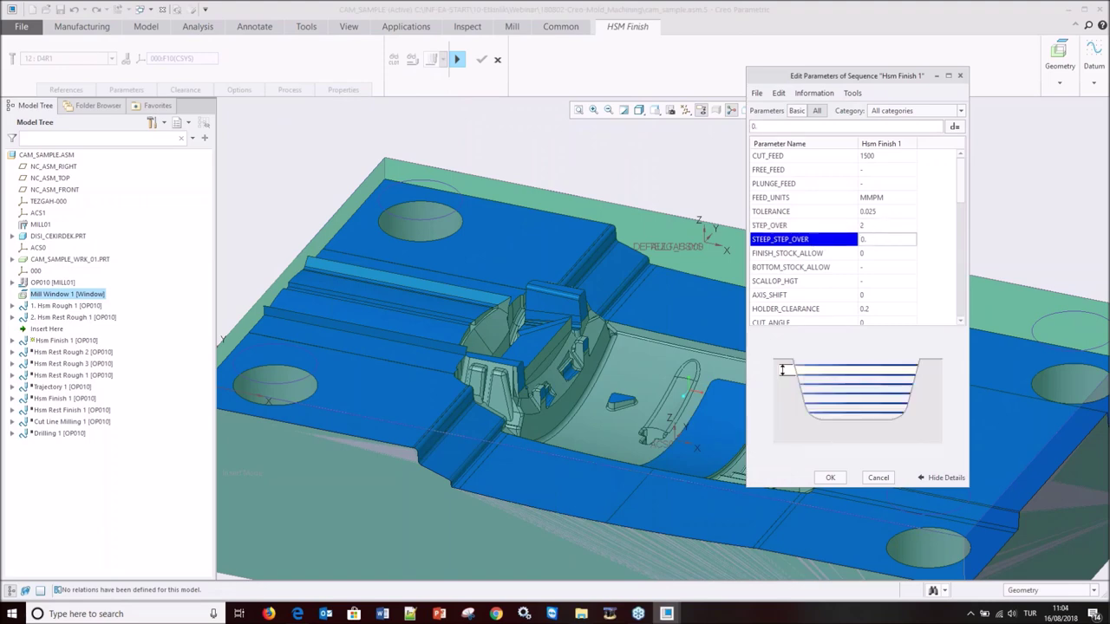
click(862, 253)
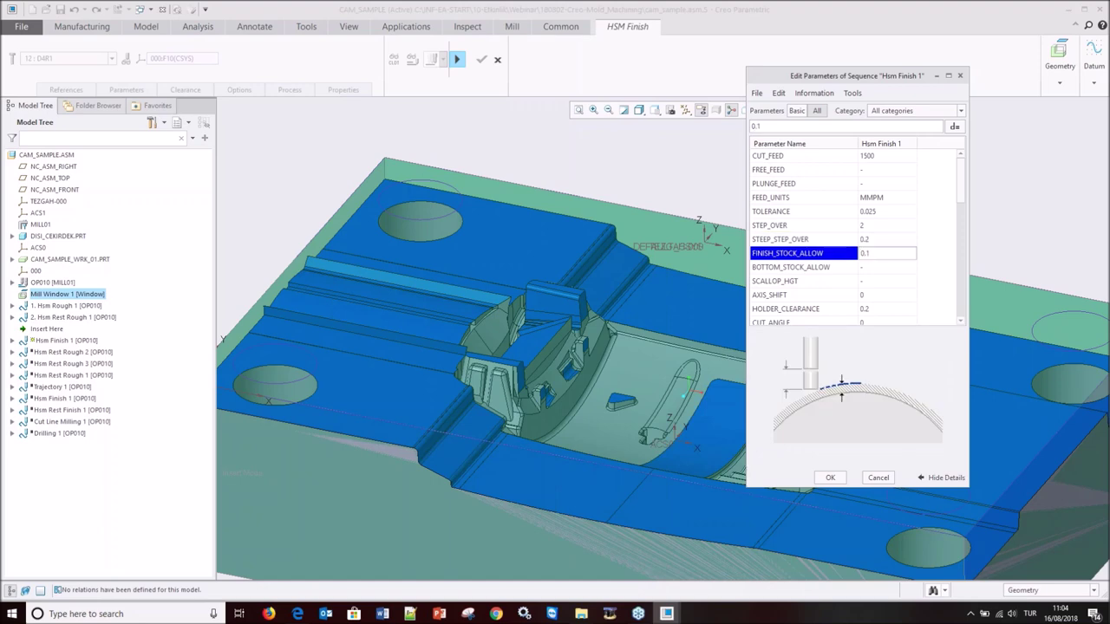
click(875, 267)
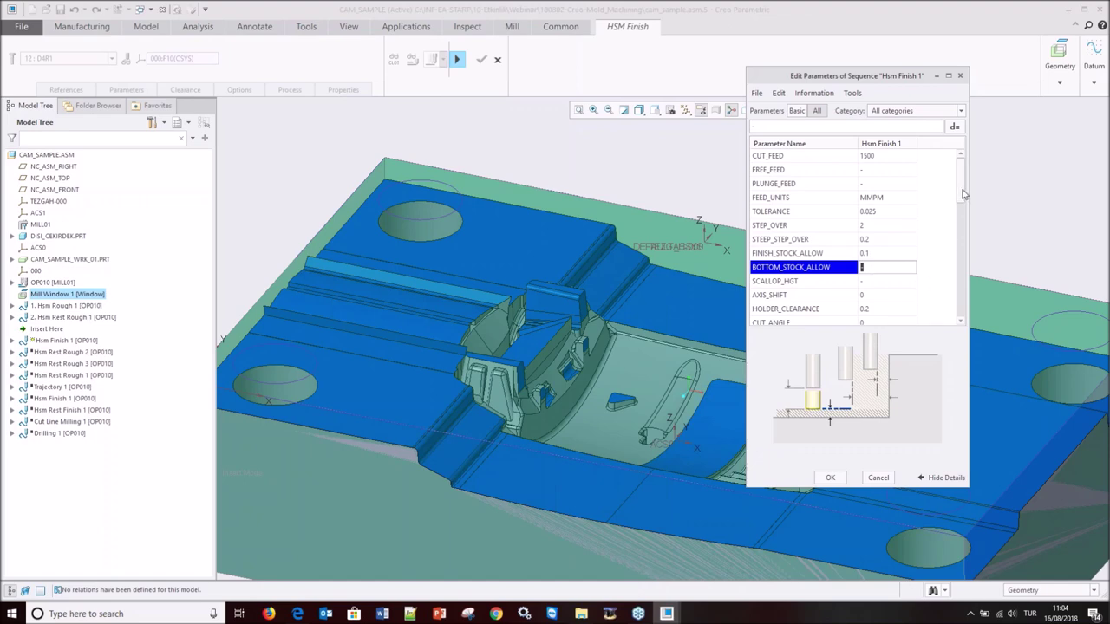
- Review END_HEIGHT and set CUT_TYPE to SPIRAL
drag(963, 195, 963, 227)
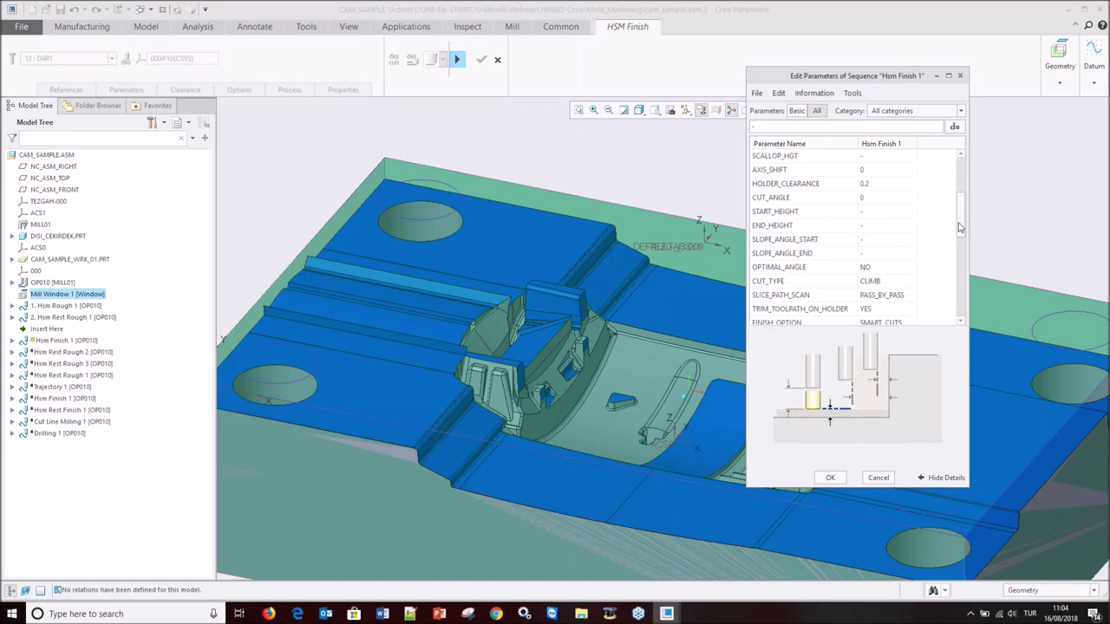
click(872, 225)
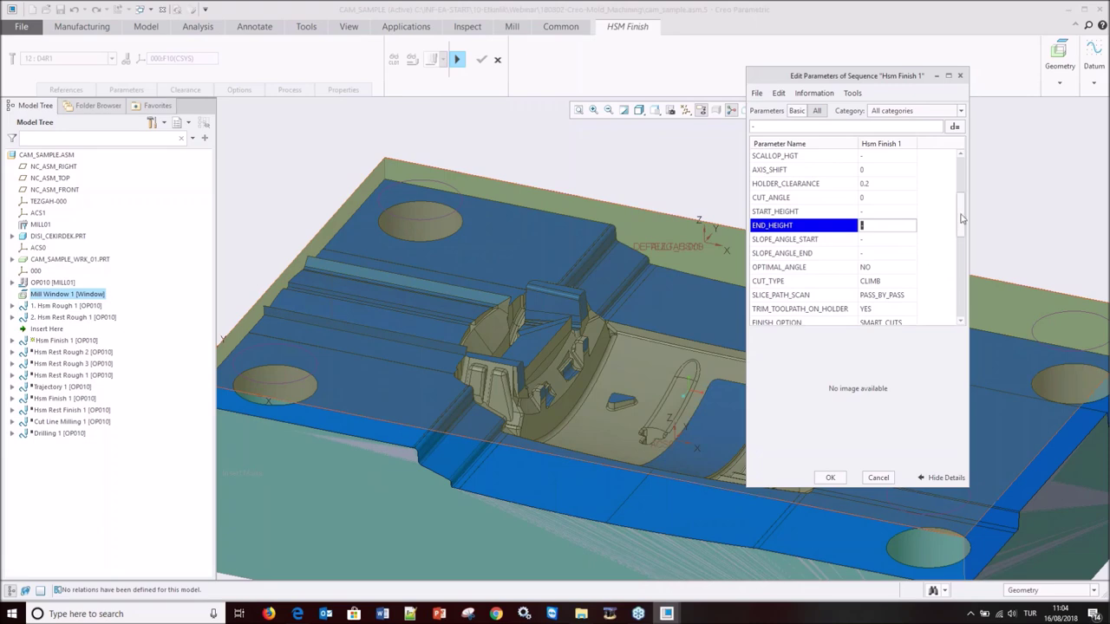
drag(962, 218, 960, 232)
click(906, 227)
click(911, 225)
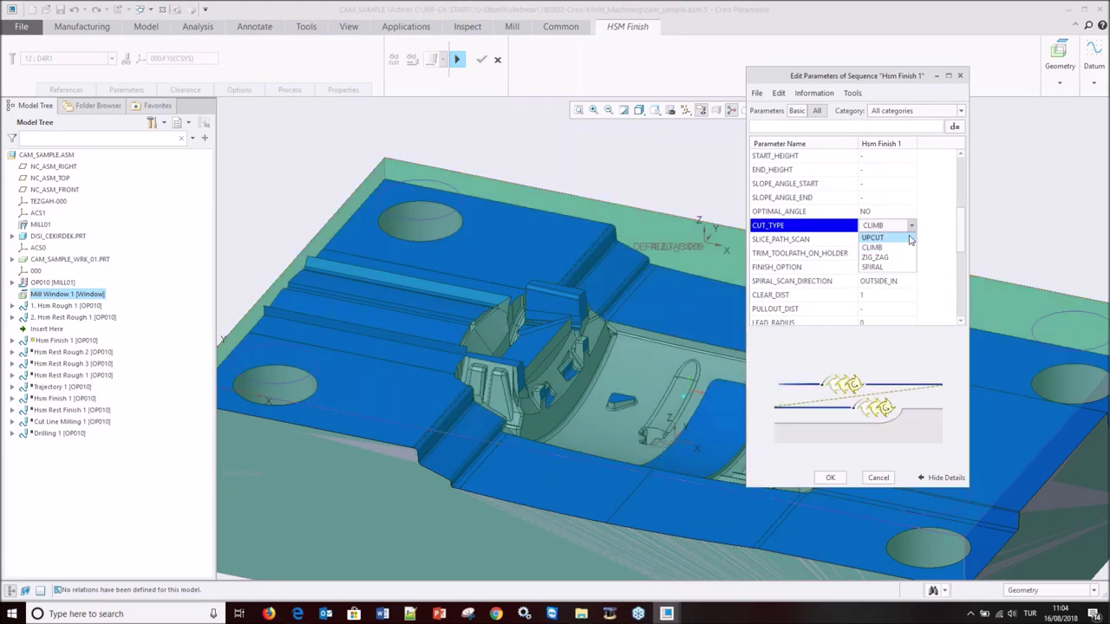
click(895, 268)
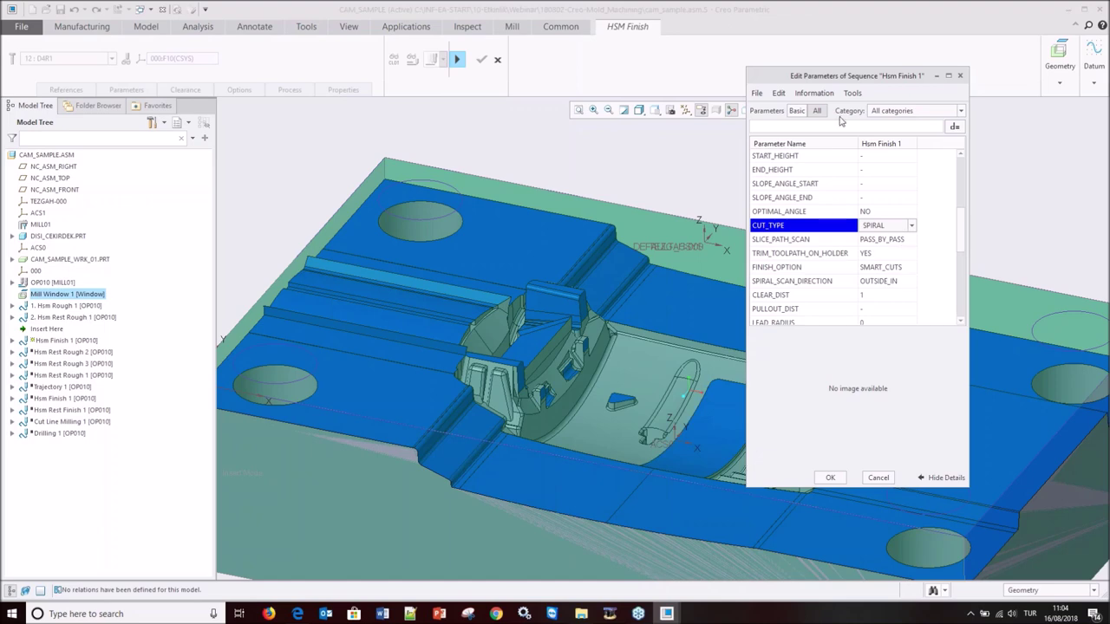
- Keep FINISH_OPTION as SMART_CUTS, accept the parameters, and regenerate the finishing toolpath
drag(823, 79, 421, 53)
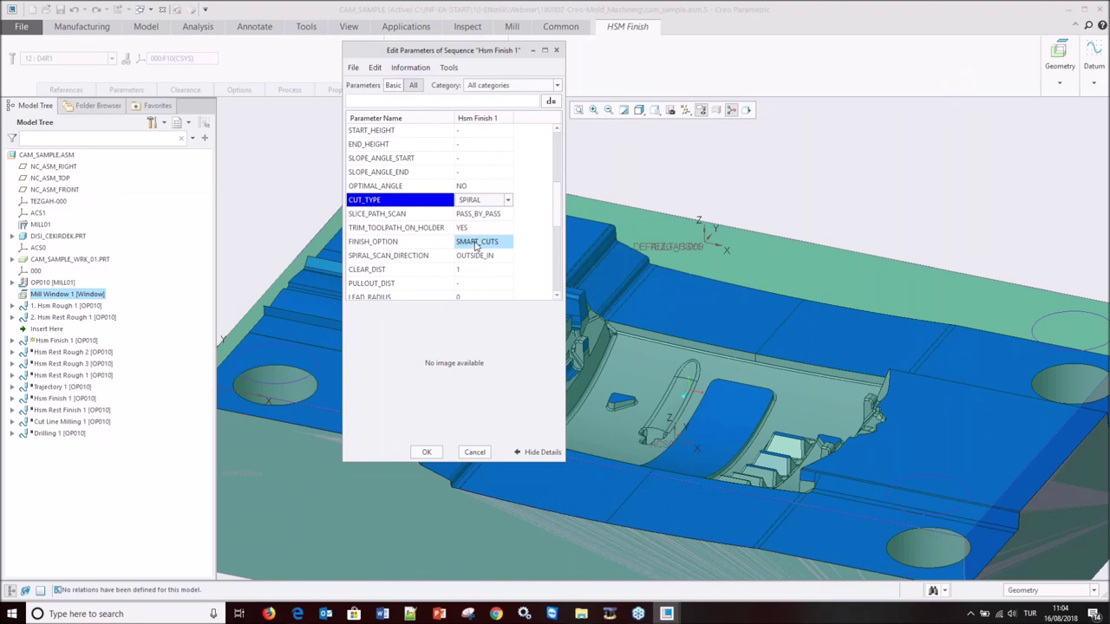
click(476, 243)
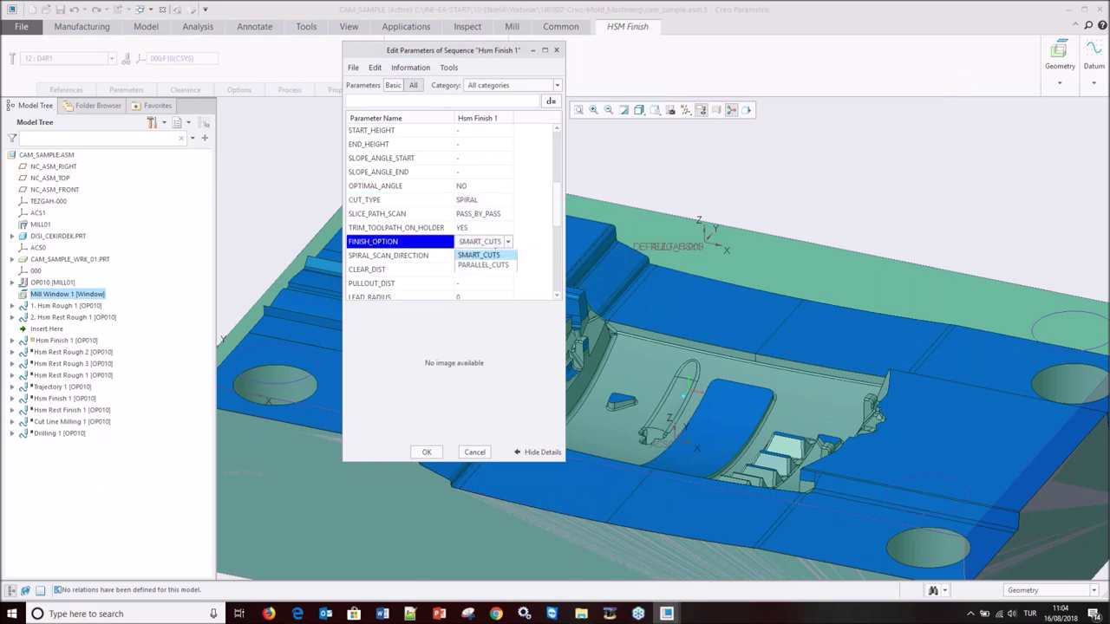
click(508, 241)
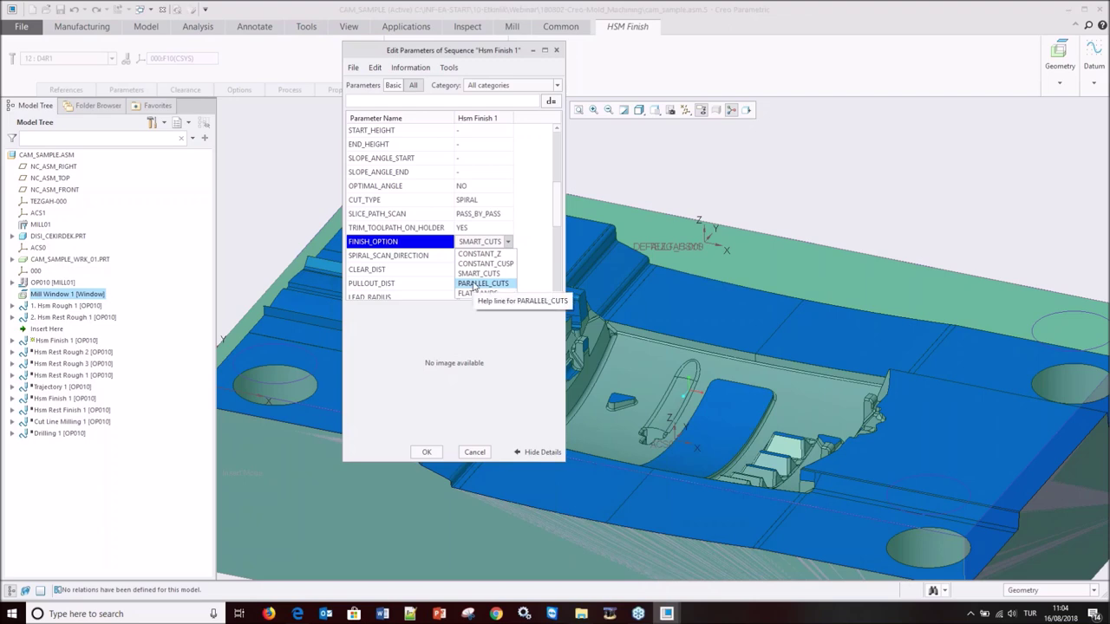
click(424, 349)
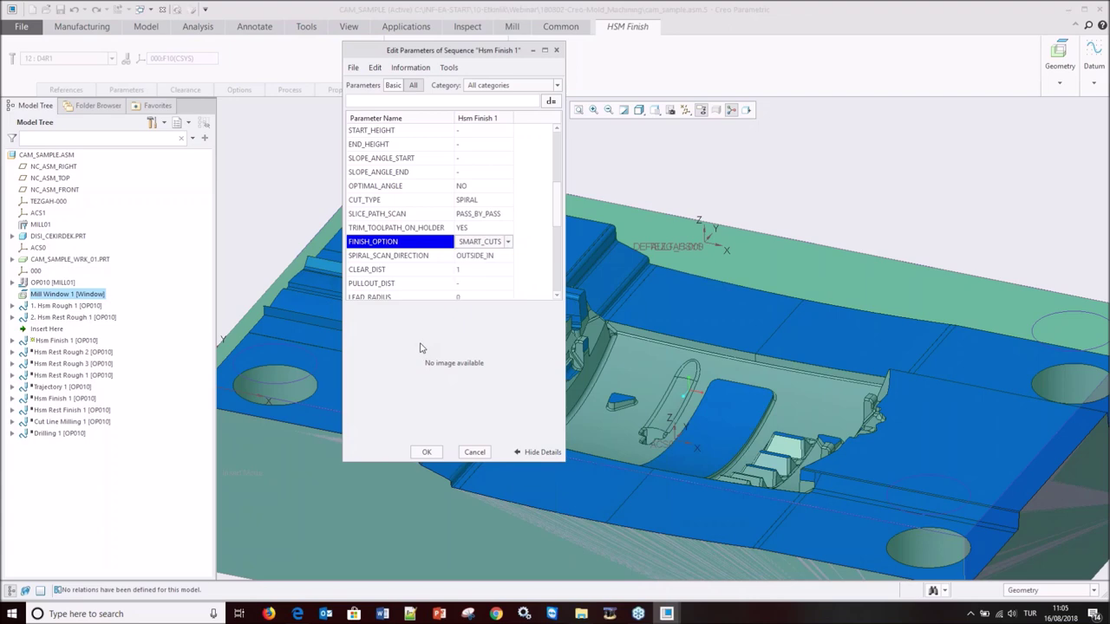
click(427, 452)
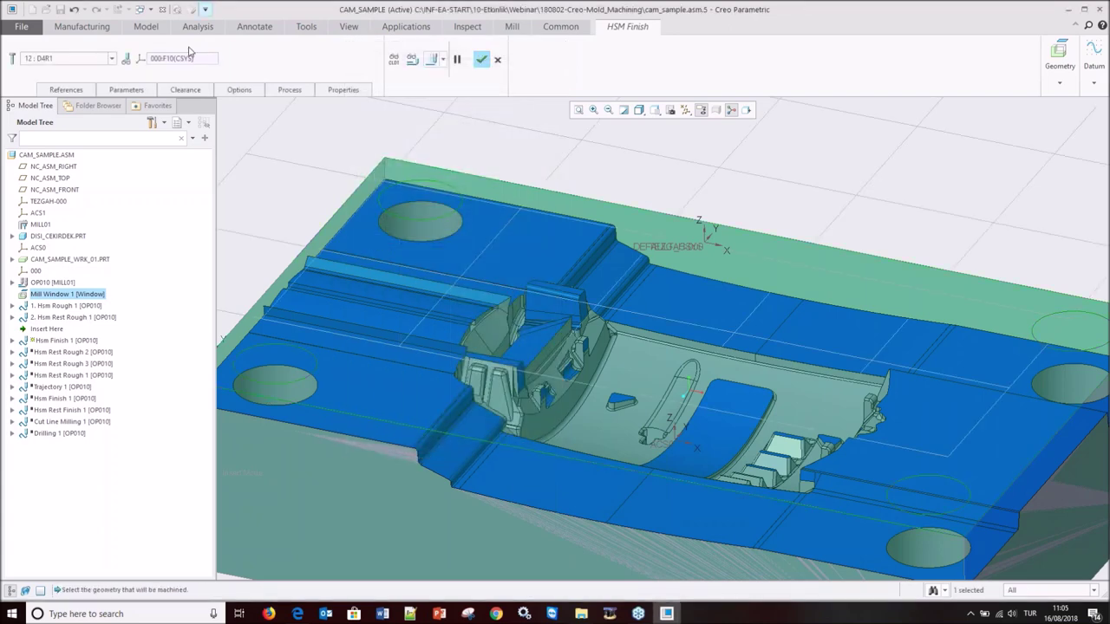
click(431, 59)
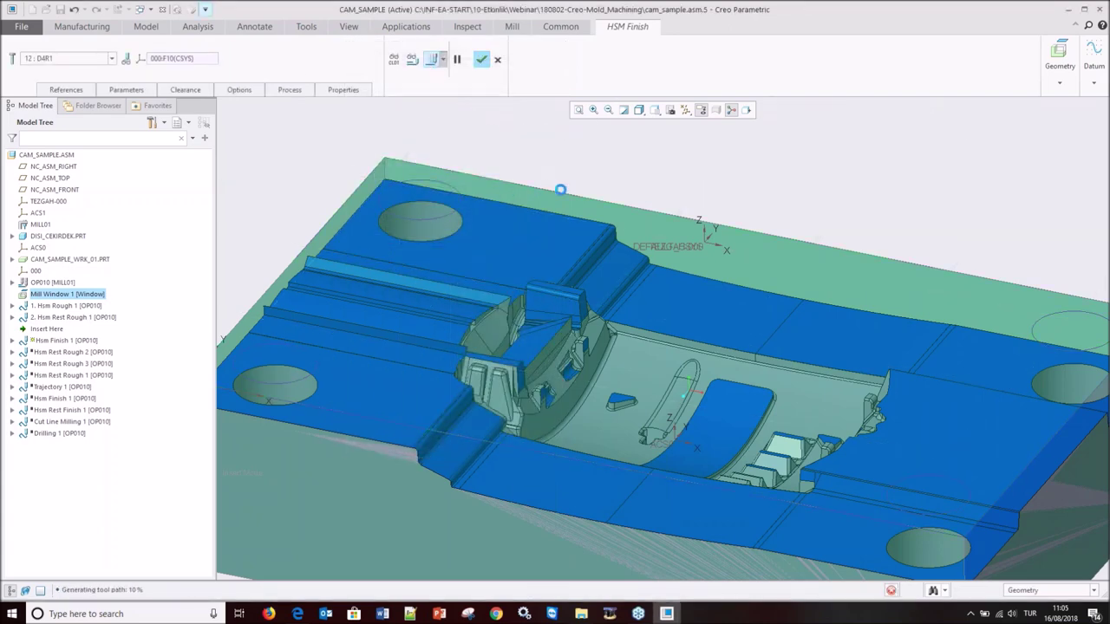
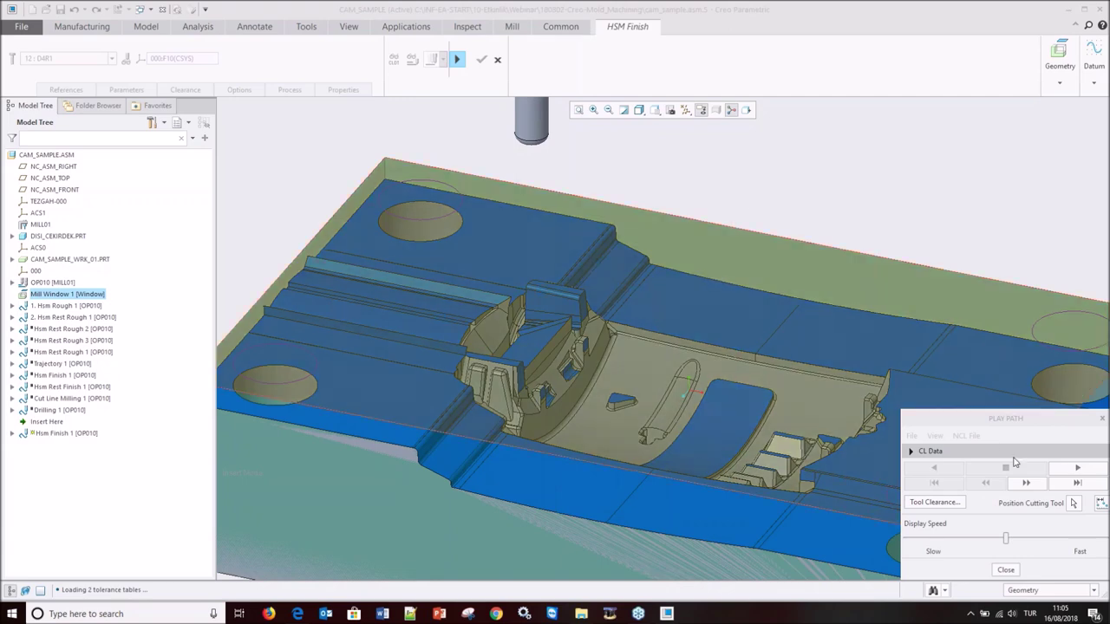
- Play back the HSM Finish toolpath, then zoom and orbit to inspect its passes over the cavity
click(1077, 467)
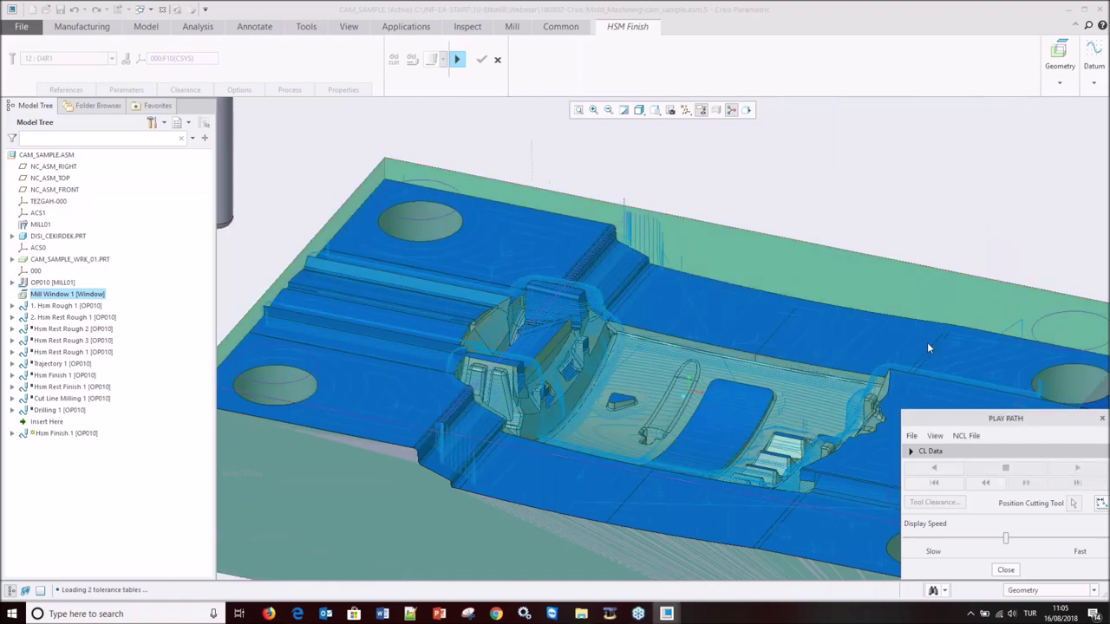
scroll(529, 394, up, 3)
scroll(523, 346, up, 4)
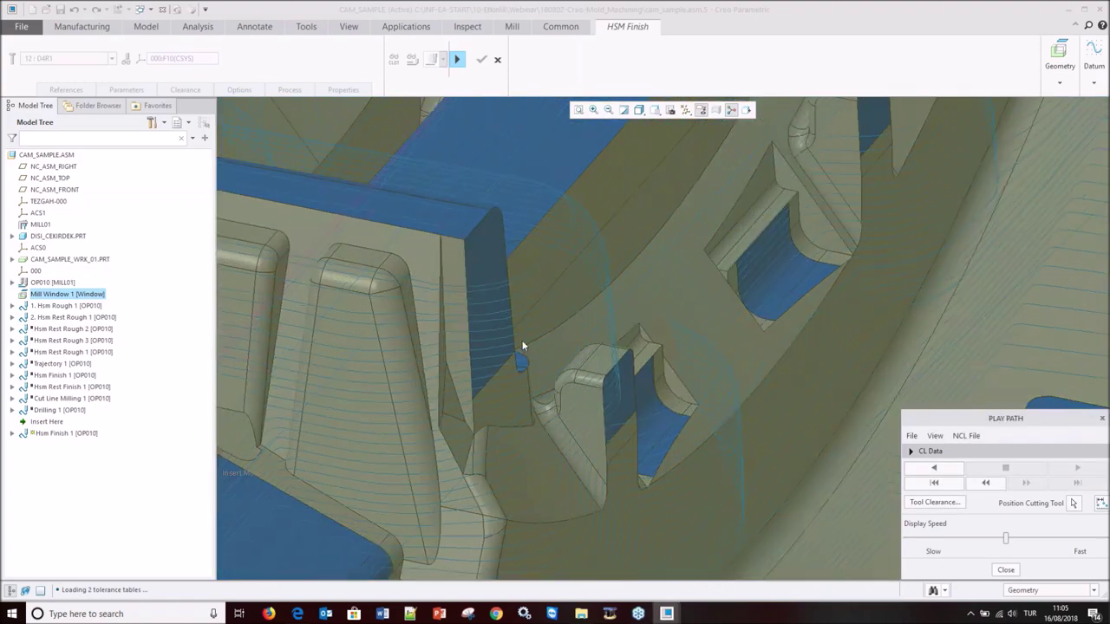
scroll(550, 353, down, 4)
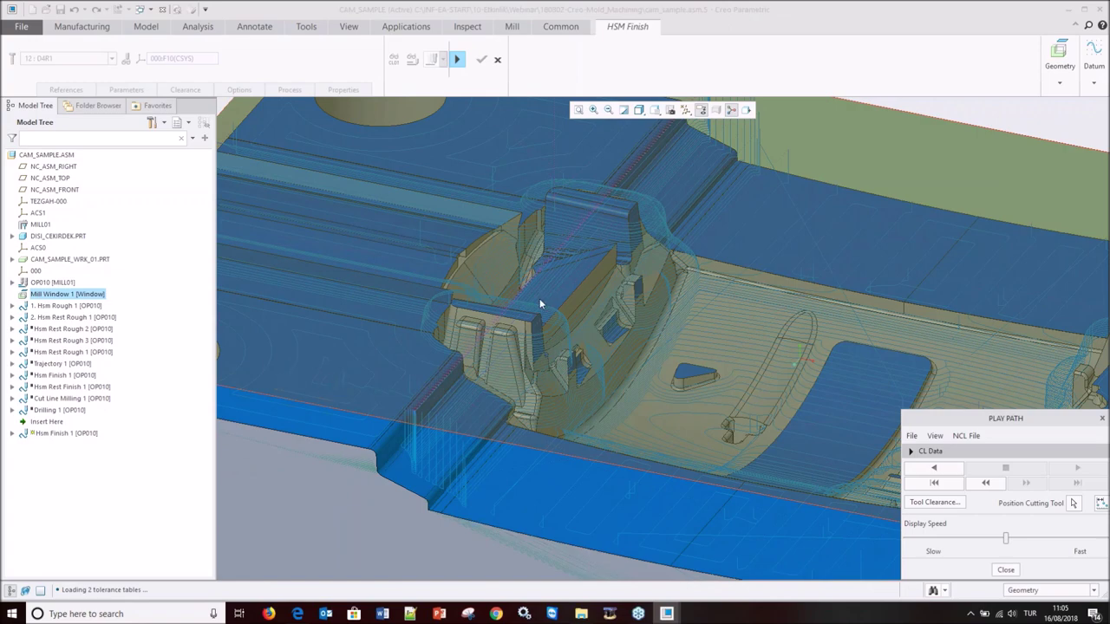
scroll(539, 304, down, 4)
scroll(478, 342, up, 3)
scroll(479, 342, down, 2)
scroll(509, 335, down, 3)
scroll(825, 466, up, 2)
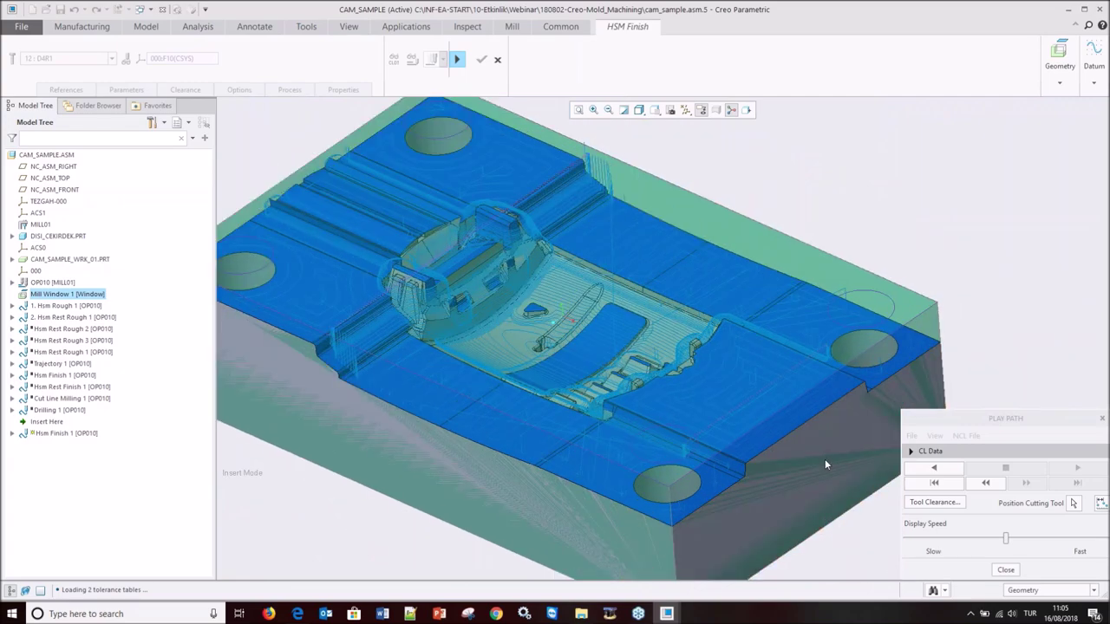
middle_drag(824, 466, 647, 370)
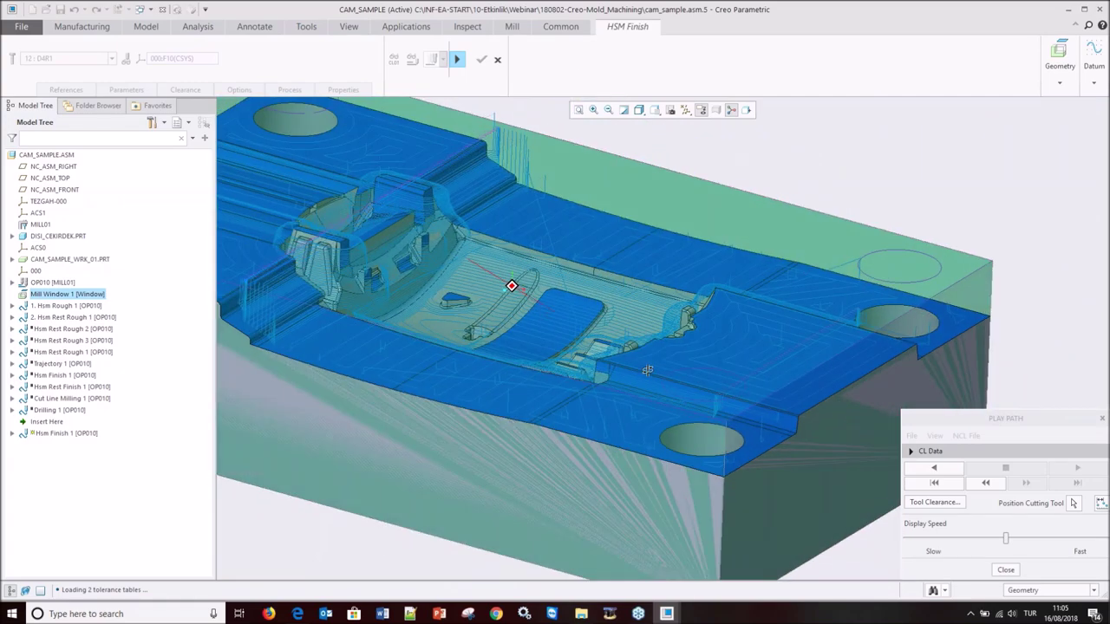
mouse_move(647, 370)
middle_down()
mouse_move(776, 457)
mouse_move(535, 328)
middle_up()
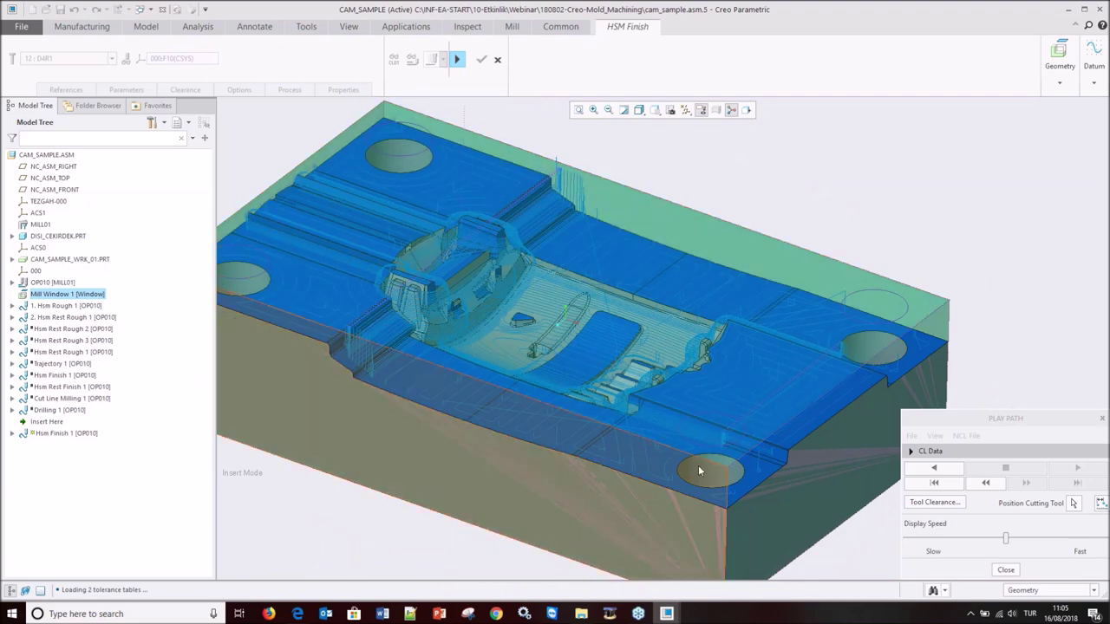
- Change the HSM Finish step's finish option from SMART_CUTS to PARALLEL_CUTS
click(1006, 569)
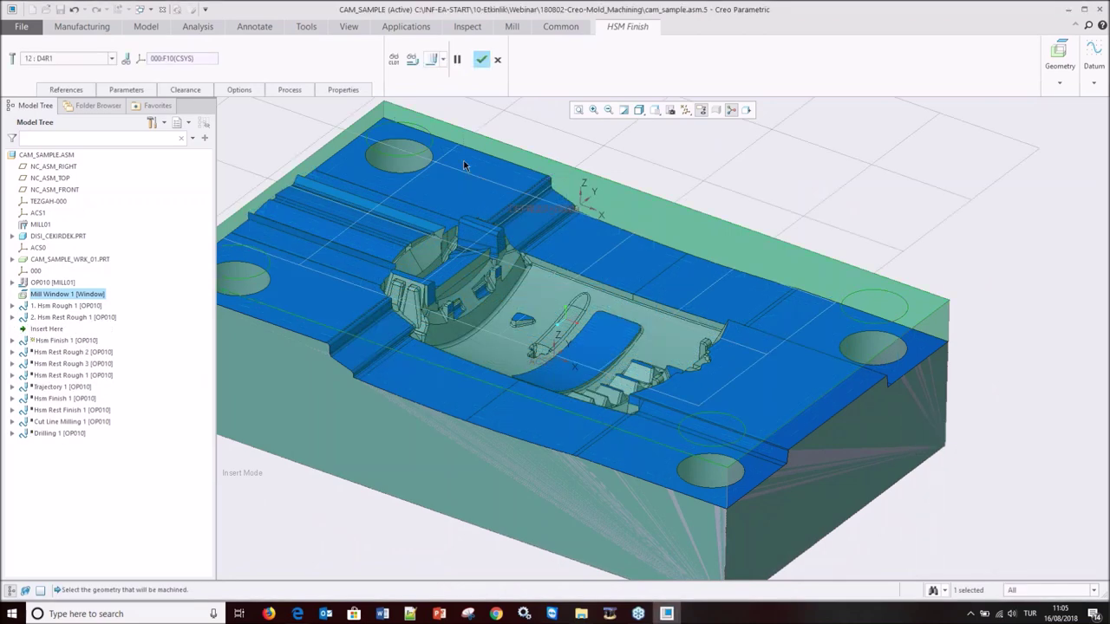
click(125, 89)
click(247, 224)
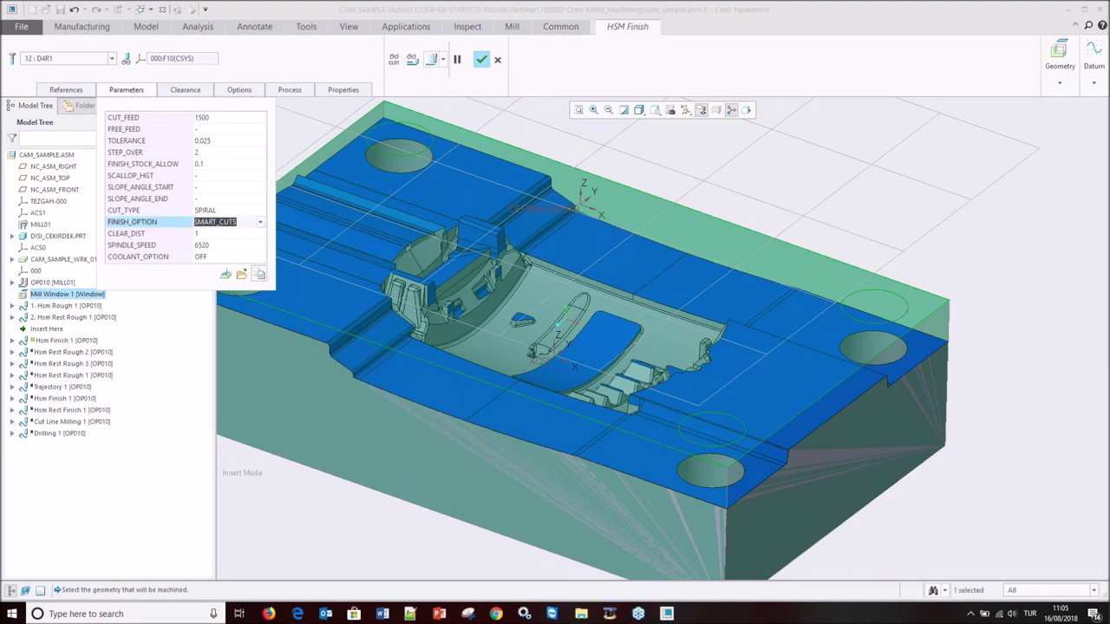
click(260, 224)
click(248, 263)
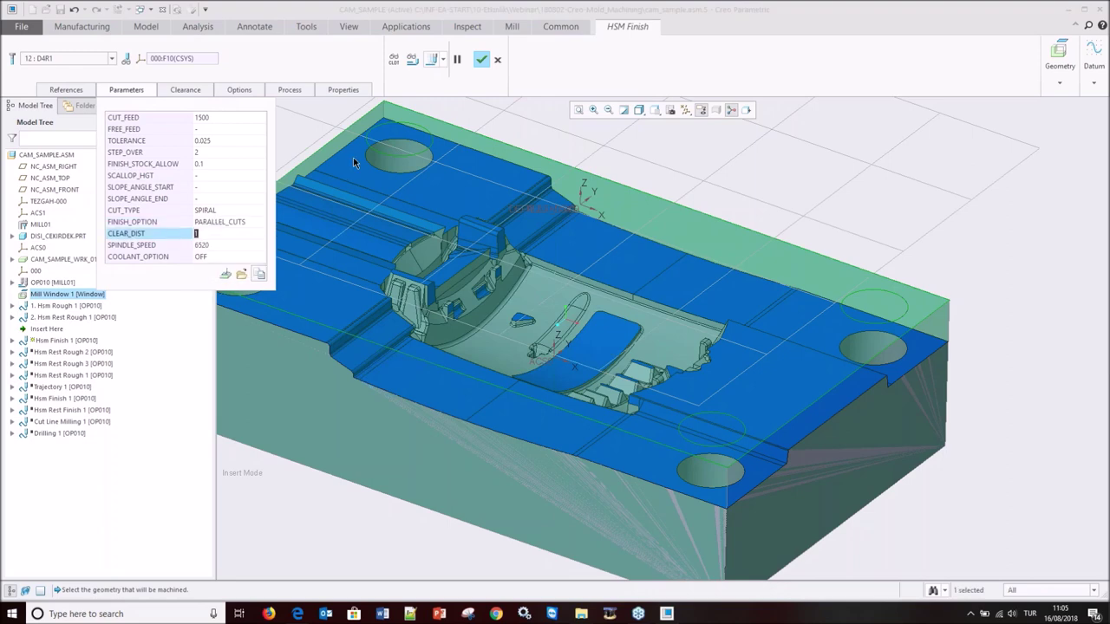
- Regenerate the PARALLEL_CUTS toolpath and play it back from a lower side view
click(432, 63)
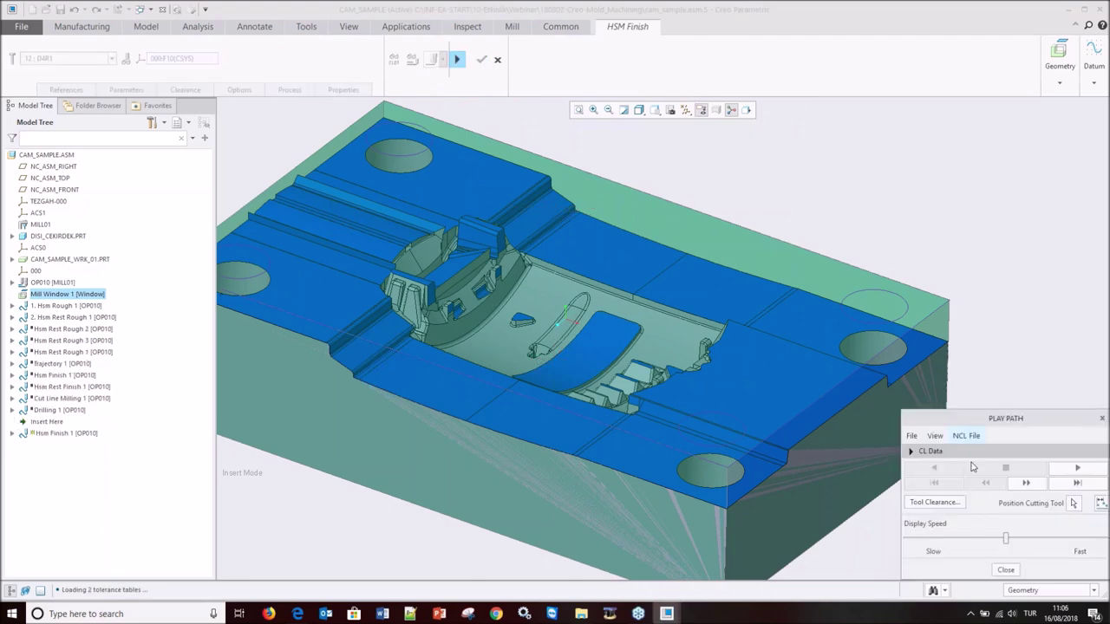
click(1072, 468)
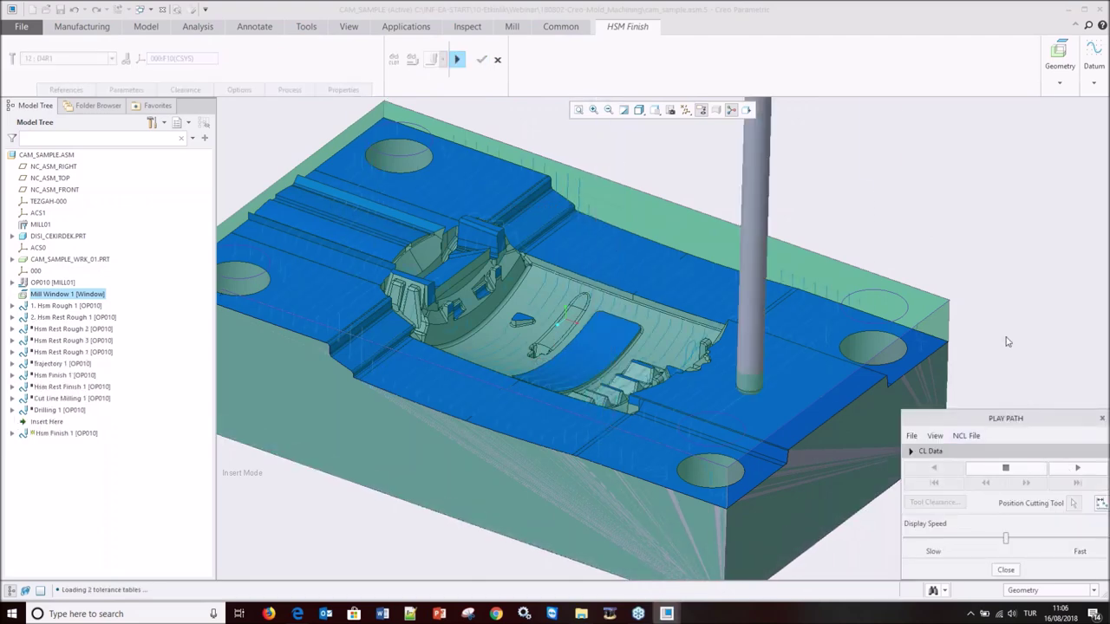
mouse_move(450, 351)
middle_down()
mouse_move(490, 307)
mouse_move(372, 325)
middle_up()
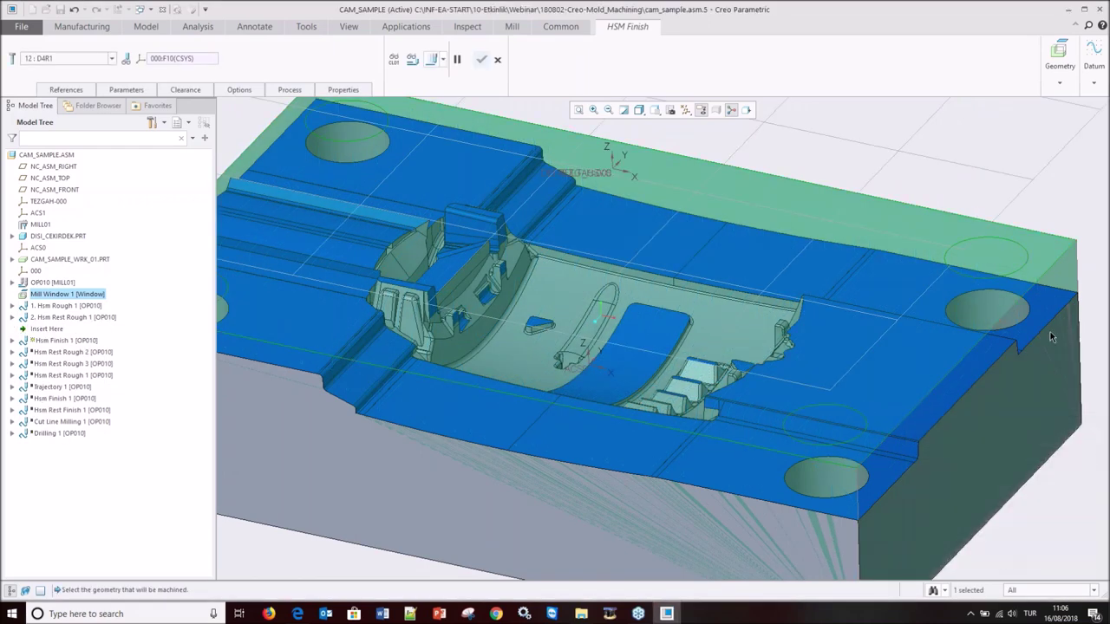
- Set CUT_TYPE to ZIG_ZAG, keeping PARALLEL_CUTS as the finish option
click(221, 223)
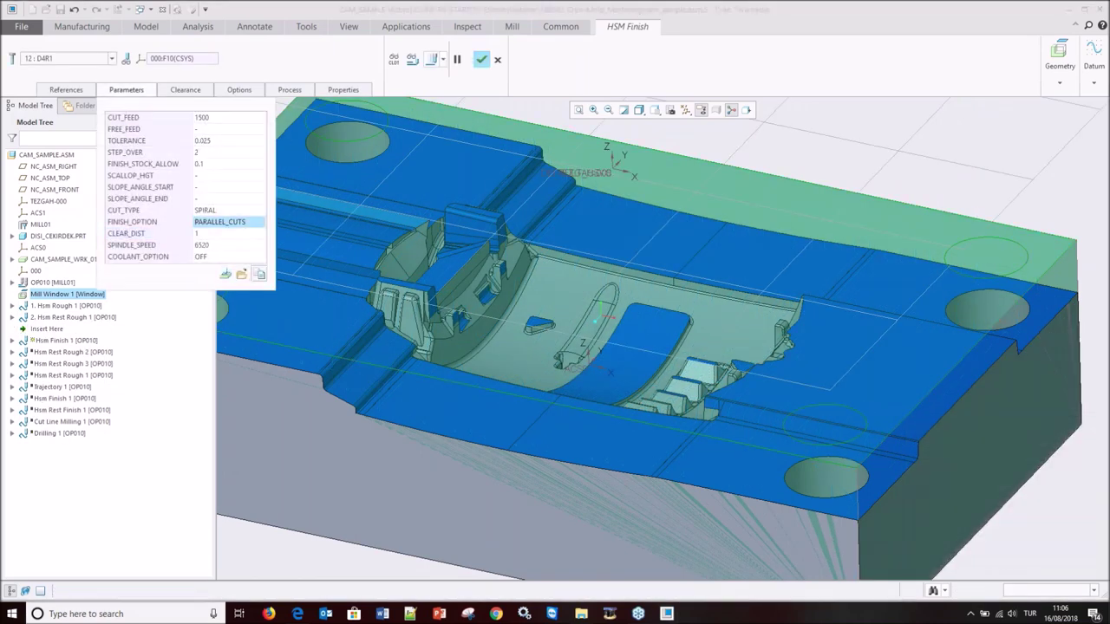
click(257, 211)
click(260, 210)
click(234, 238)
click(256, 223)
click(261, 223)
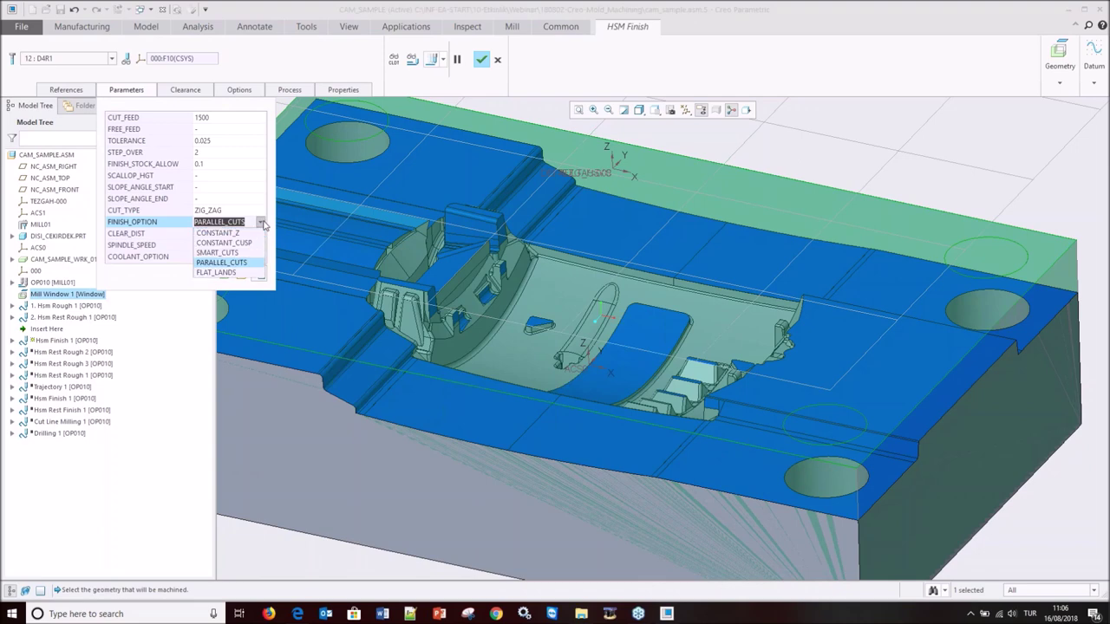
click(244, 244)
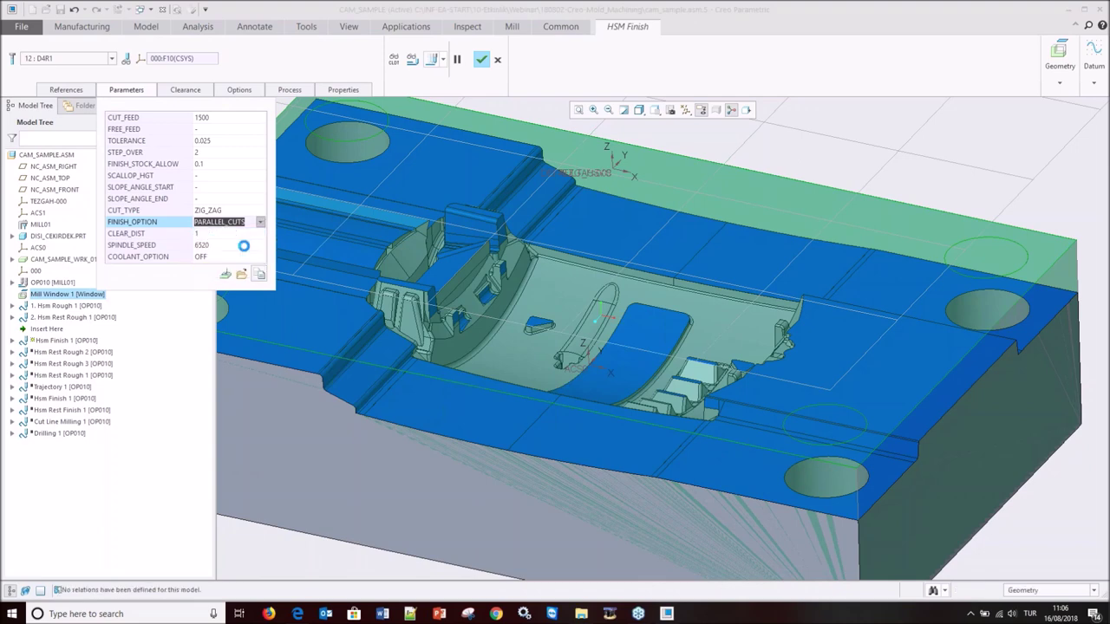
- Regenerate and play back the zig-zag toolpath, inspecting it over the cavity
click(431, 59)
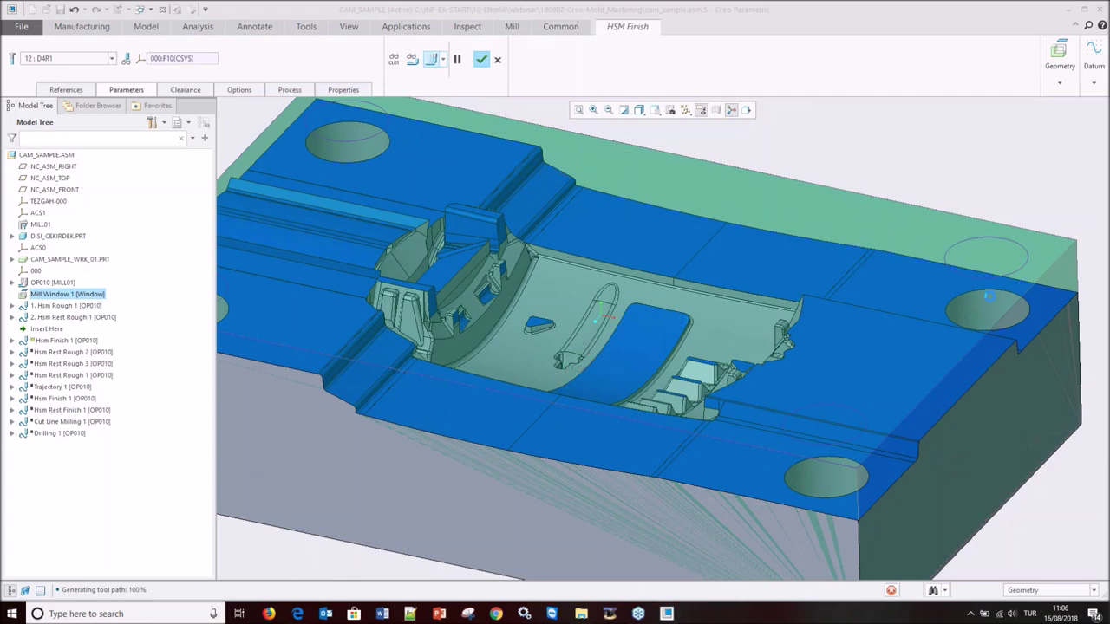
click(1077, 467)
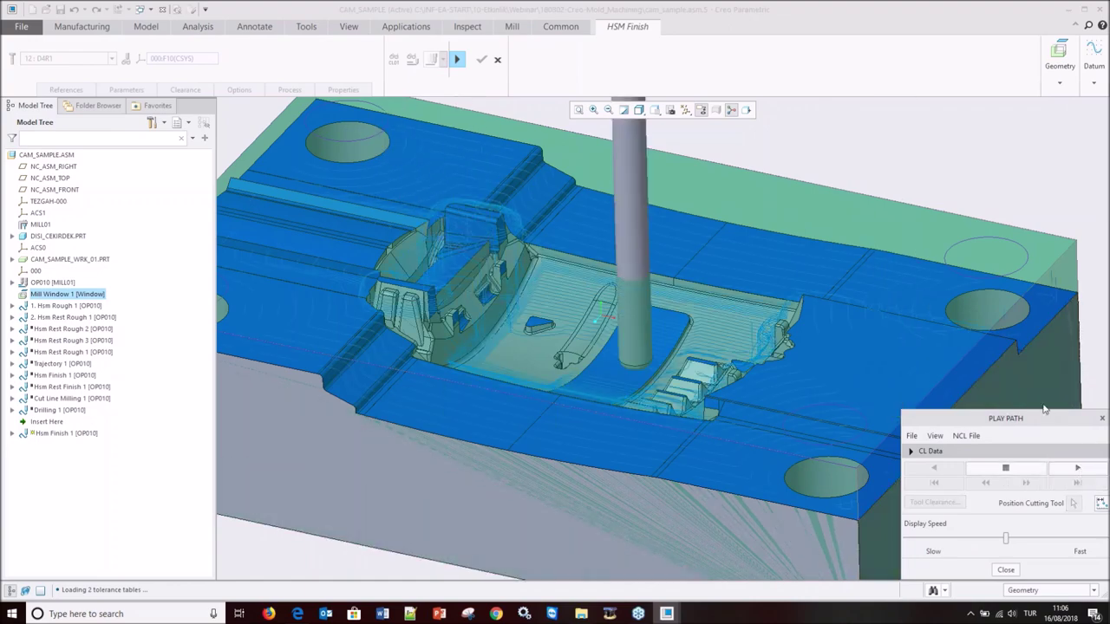
scroll(481, 286, up, 3)
mouse_move(481, 287)
middle_down()
mouse_move(471, 296)
mouse_move(633, 326)
middle_up()
scroll(471, 297, down, 2)
scroll(687, 339, up, 3)
scroll(686, 336, down, 2)
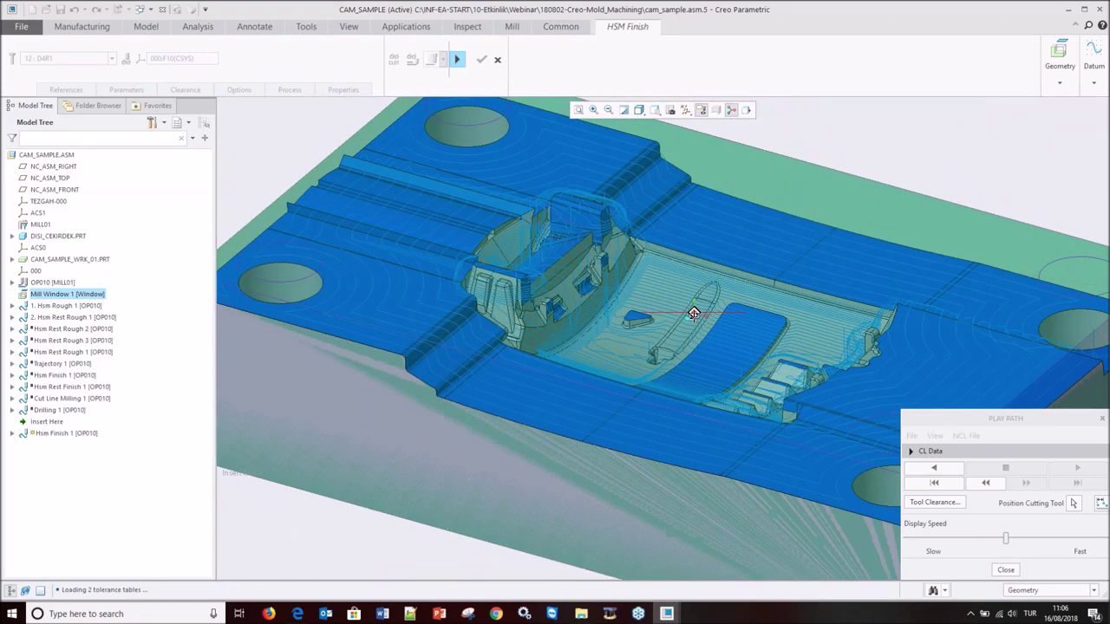
scroll(687, 337, up, 2)
middle_drag(687, 336, 802, 467)
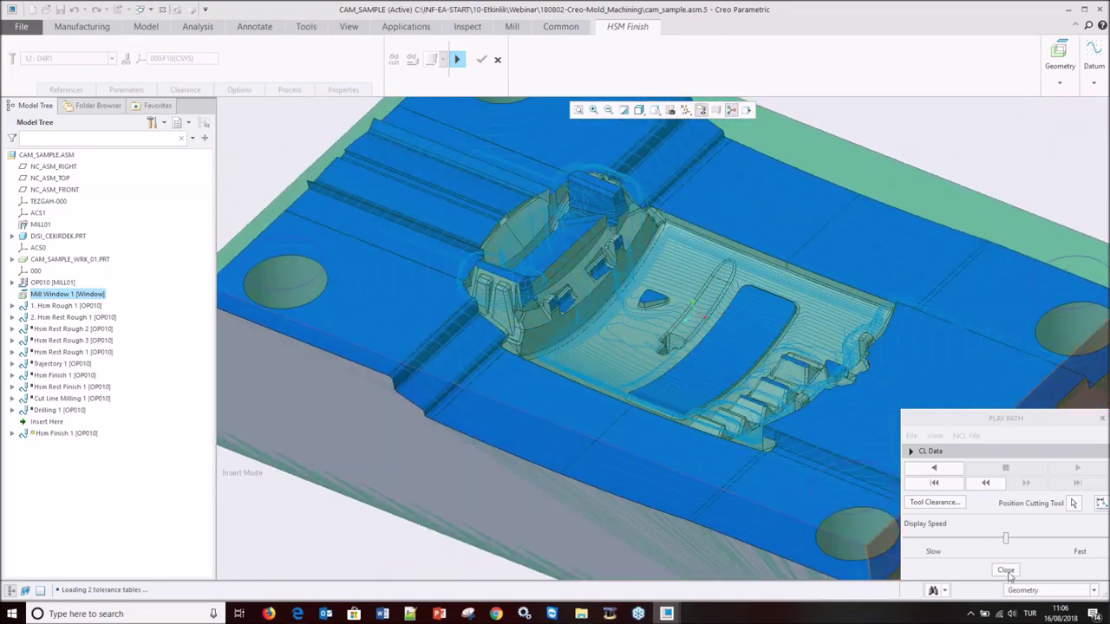
click(1006, 570)
- Complete the step so it appears in the tree as 3. Hsm Finish 1
click(483, 61)
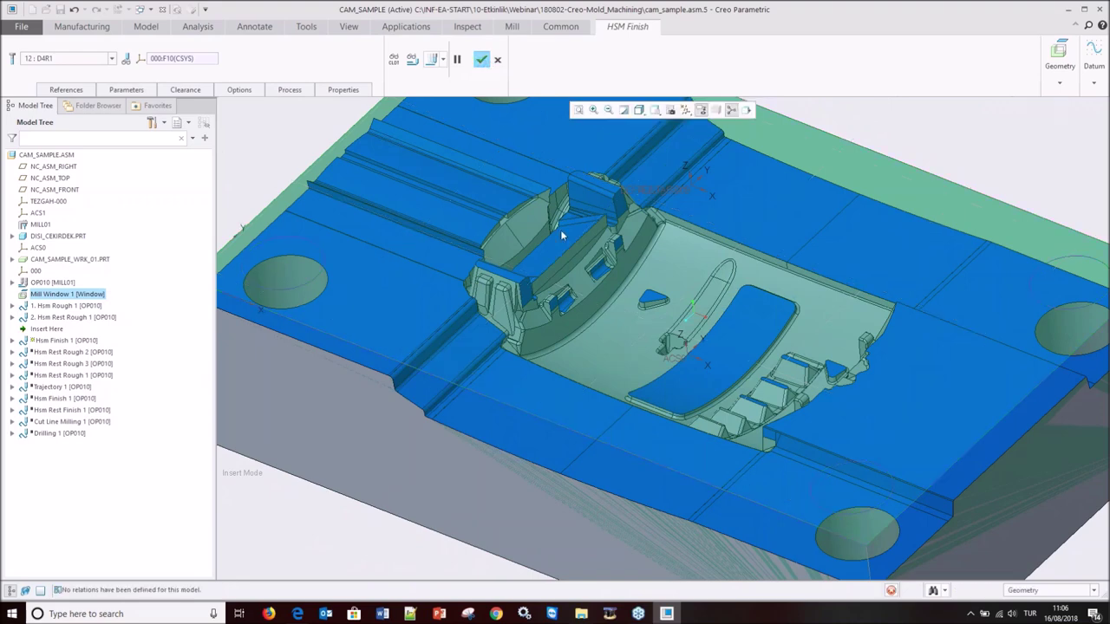
scroll(553, 347, down, 2)
scroll(553, 348, down, 2)
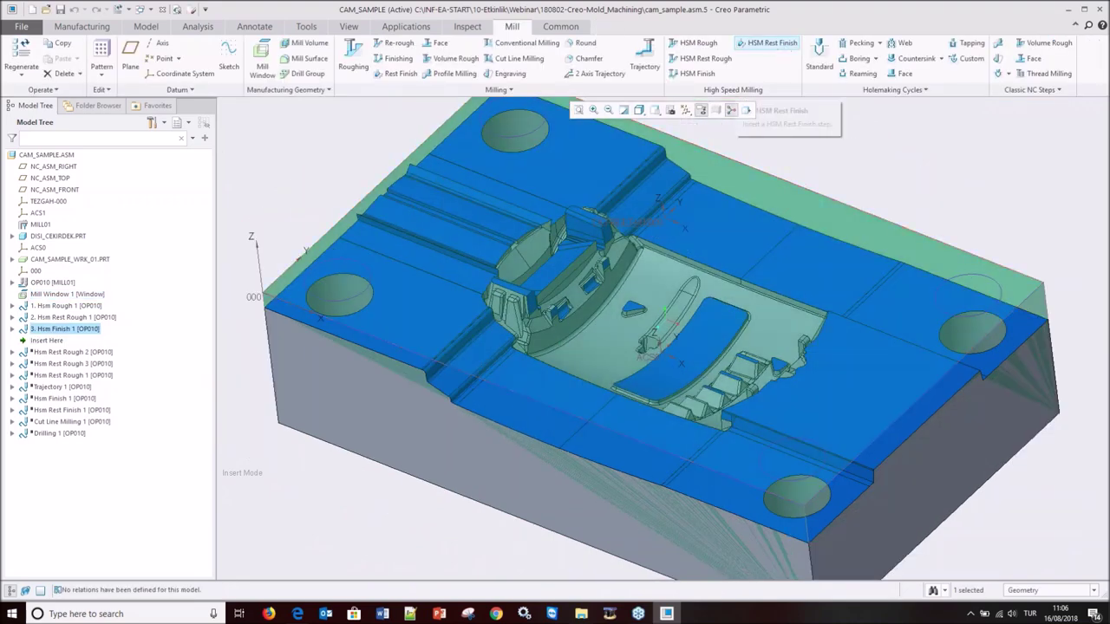
click(780, 47)
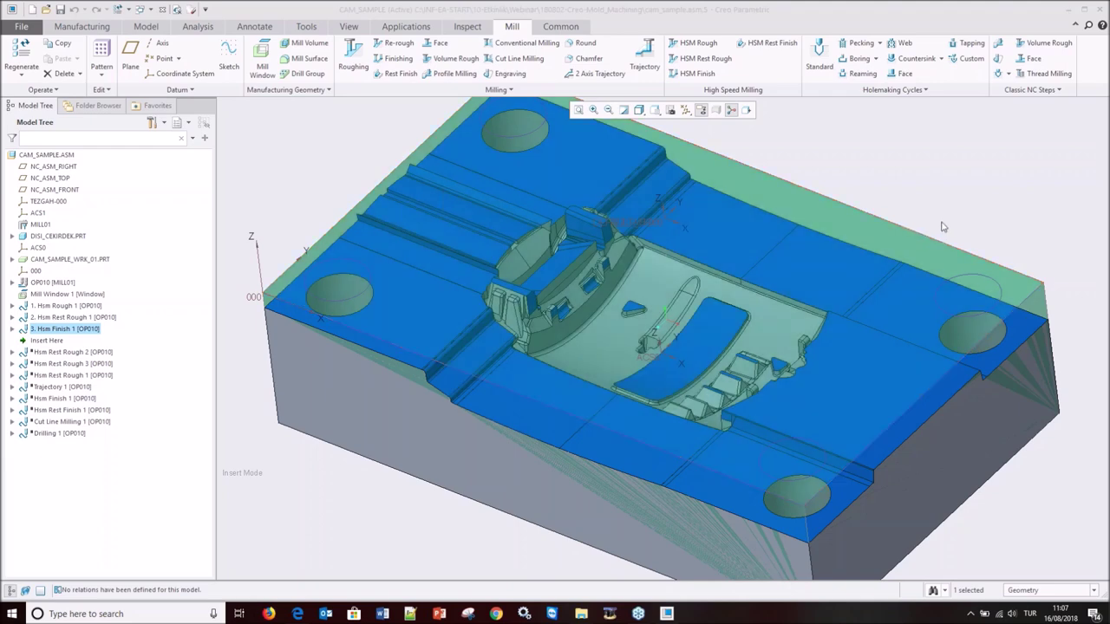
- Start a new HSM Rest Finish machining step
click(753, 48)
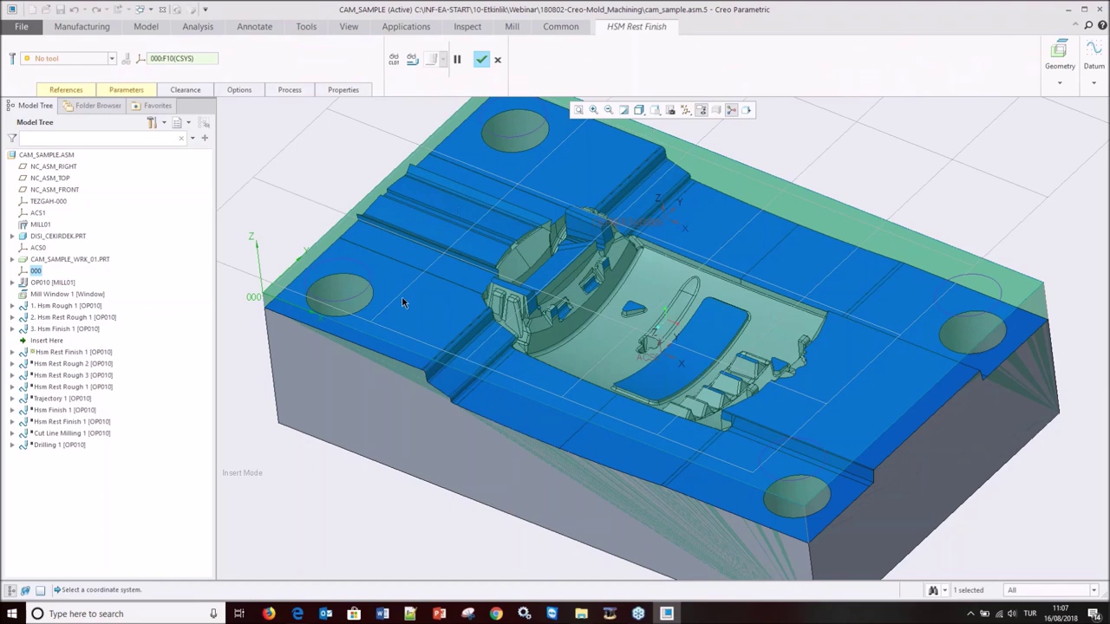
scroll(413, 329, up, 2)
scroll(468, 312, up, 2)
scroll(501, 293, up, 1)
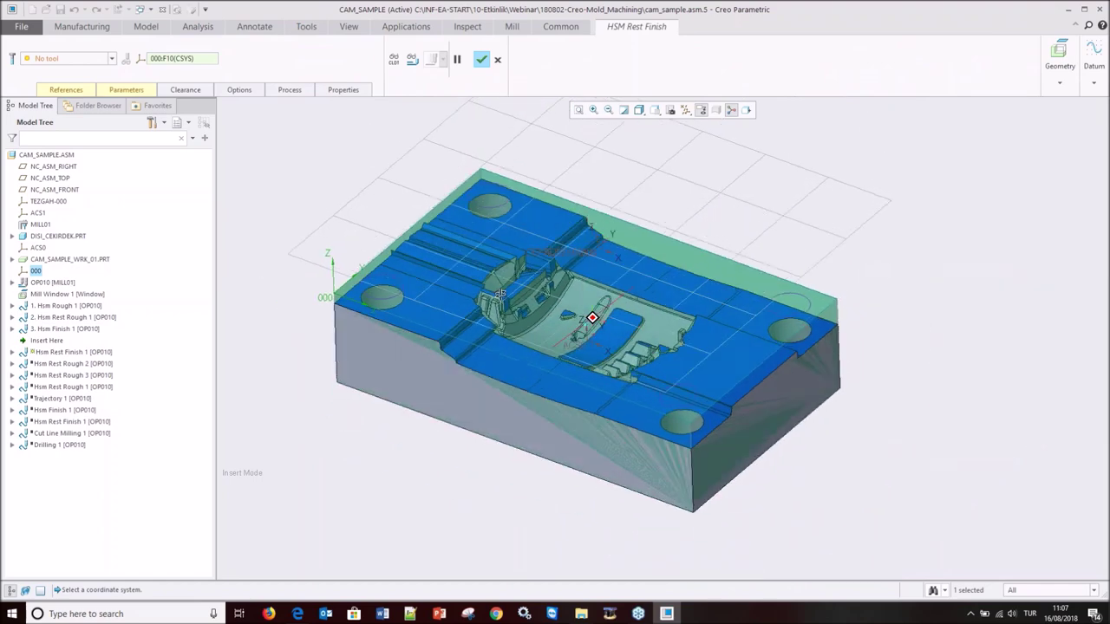
- Create a 1 mm diameter BALL MILL tool named B1 and assign it to the step
click(105, 61)
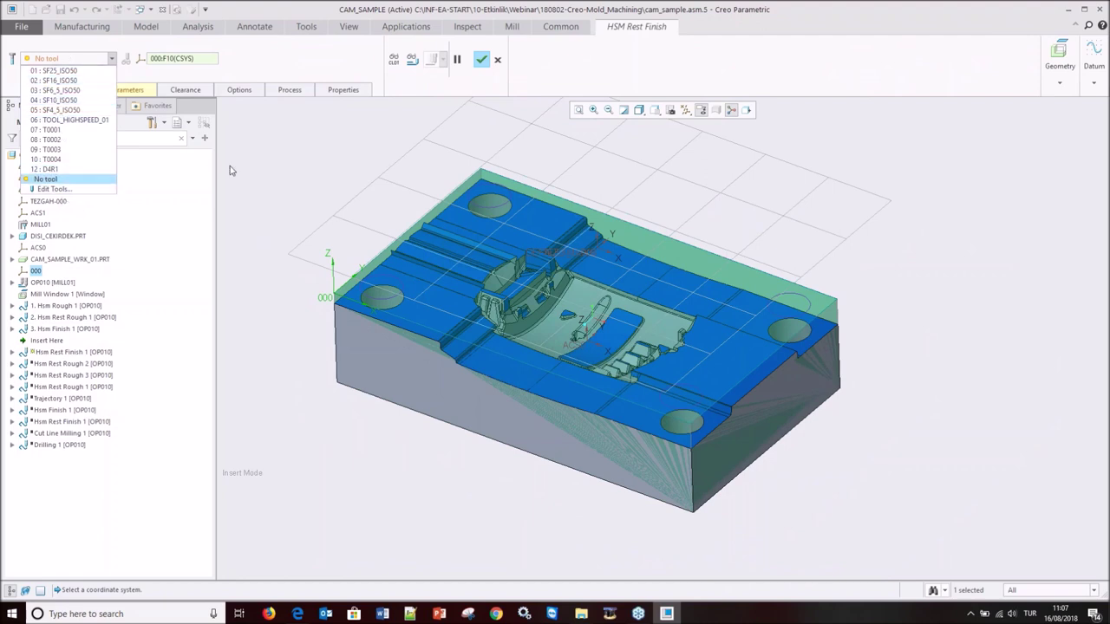
click(71, 189)
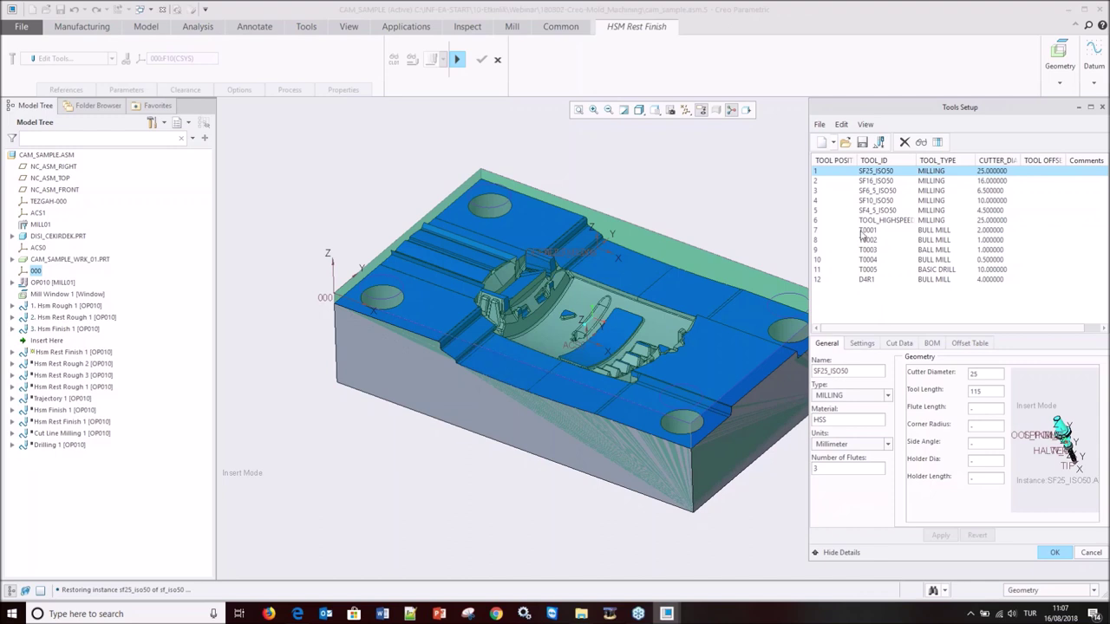
click(821, 142)
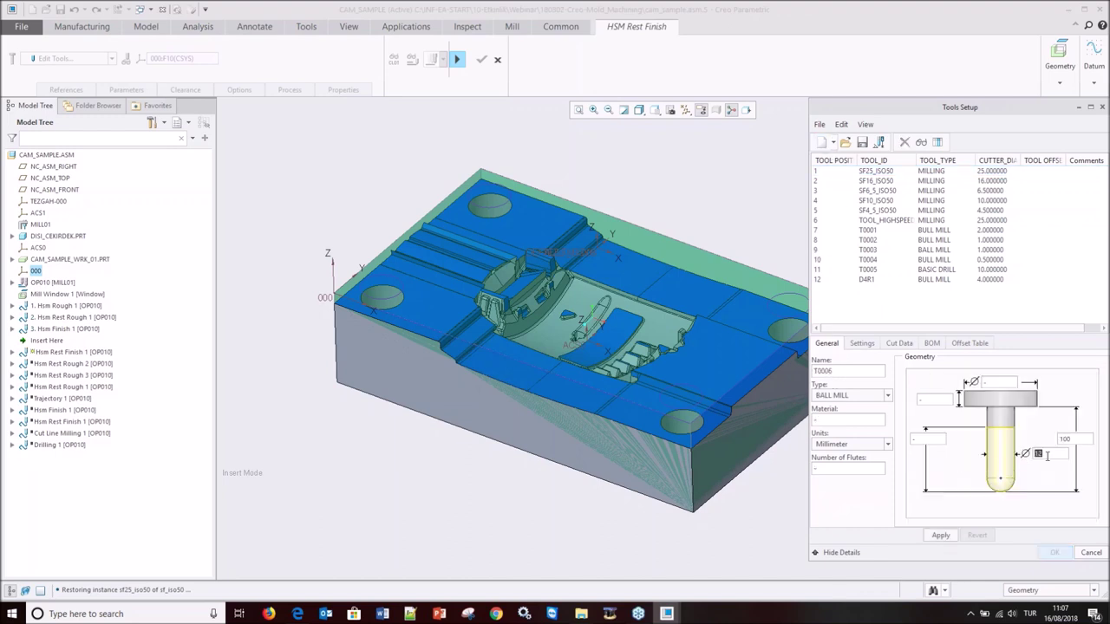
click(1046, 456)
text(1)
double_click(842, 368)
text(B)
click(941, 535)
click(1054, 552)
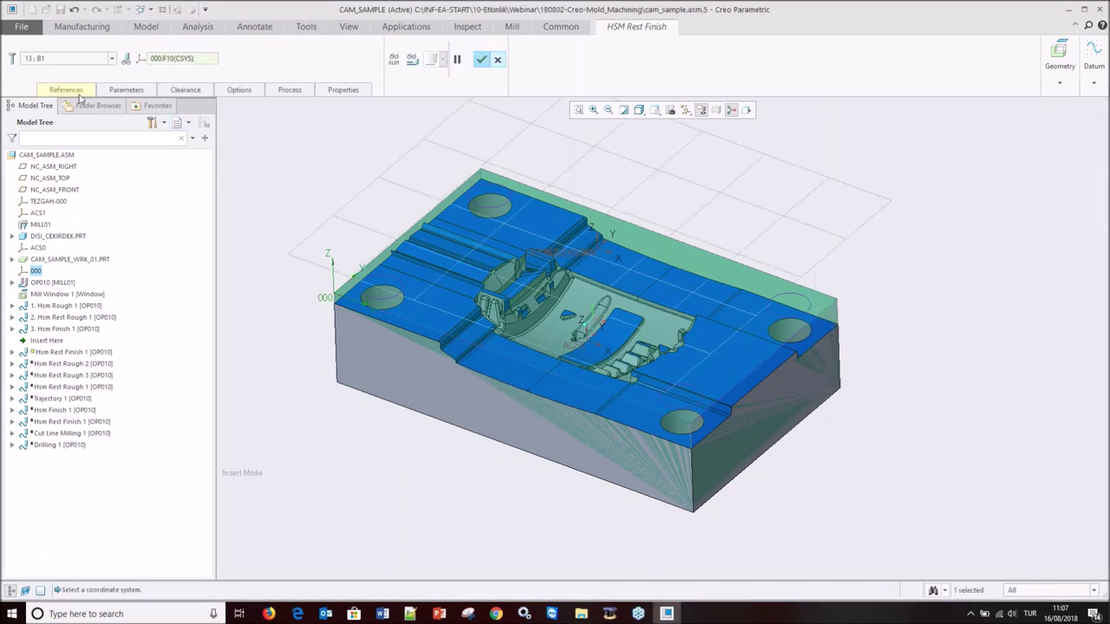
- Begin defining a new sketched mill window as the rest finish step's reference
click(66, 89)
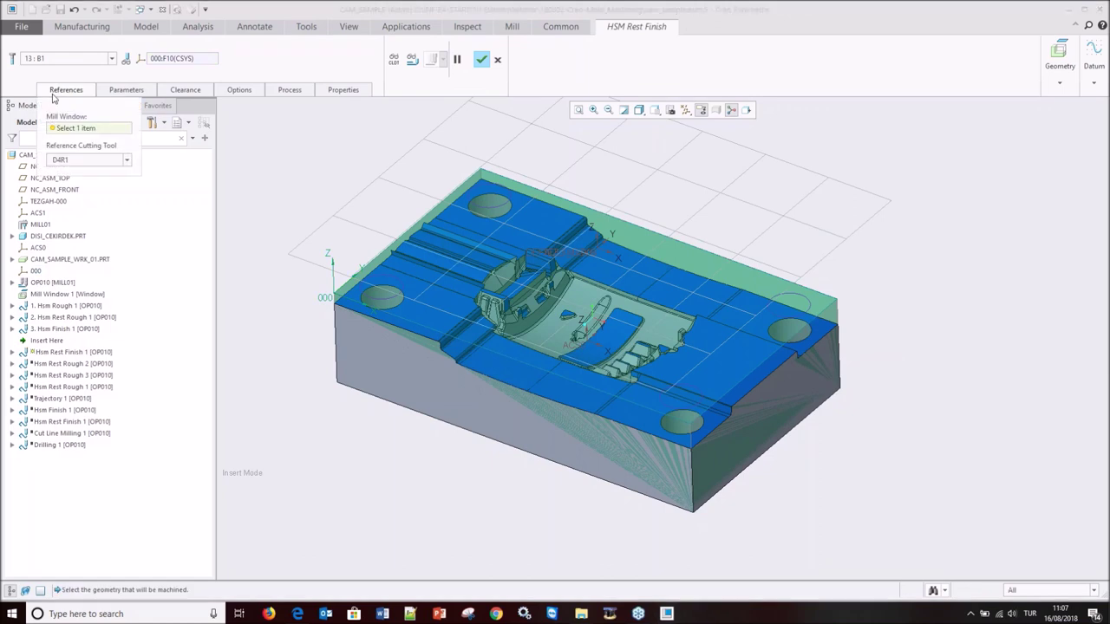
click(95, 136)
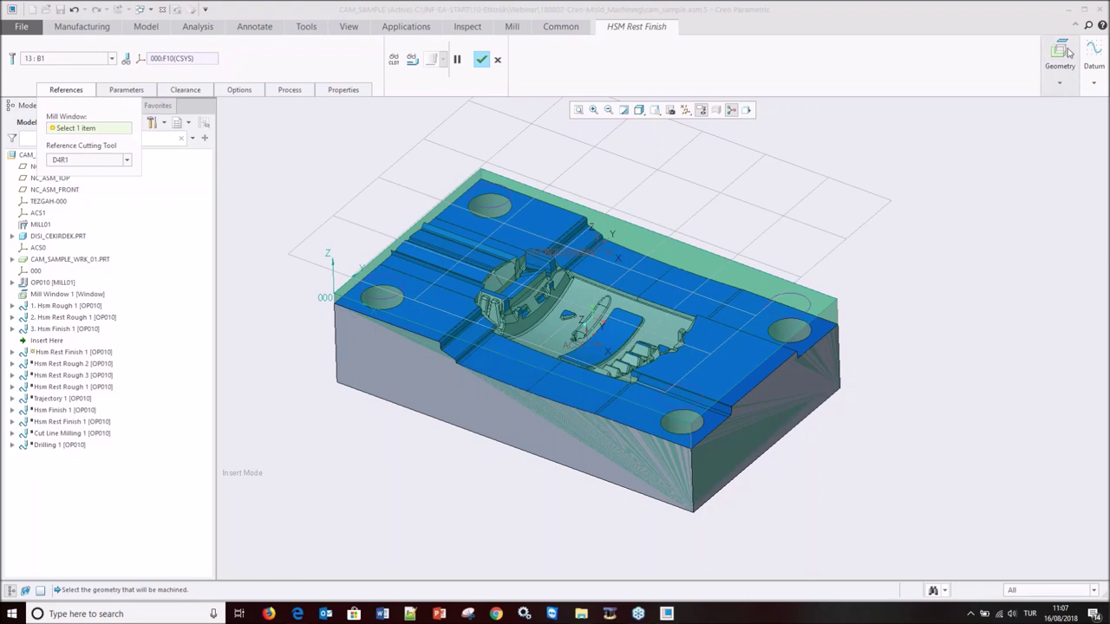
click(1060, 84)
click(1049, 106)
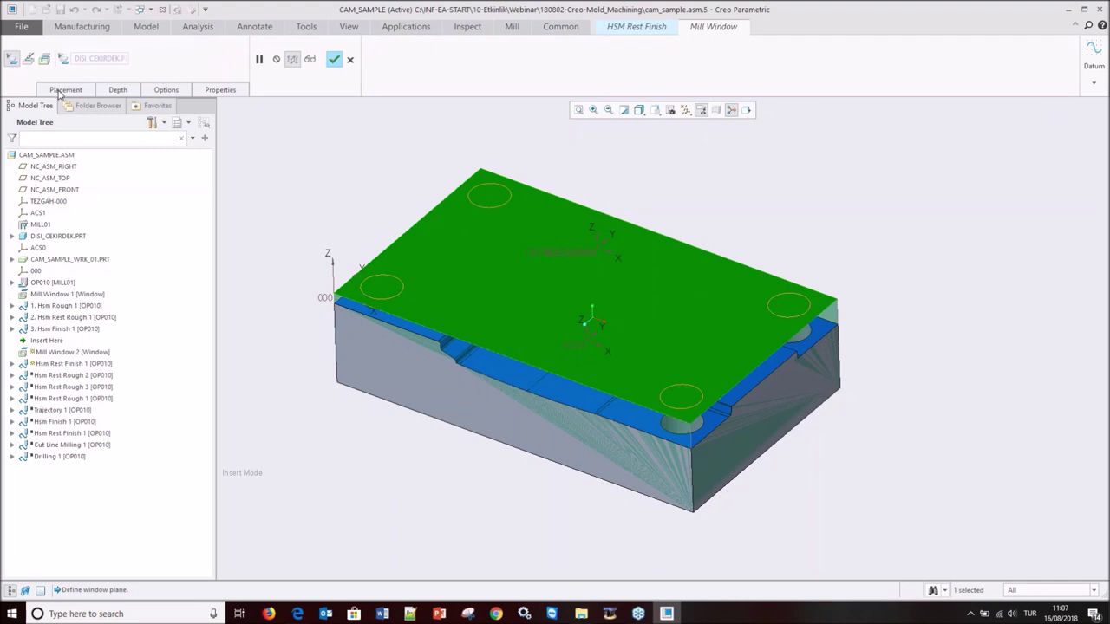
click(46, 60)
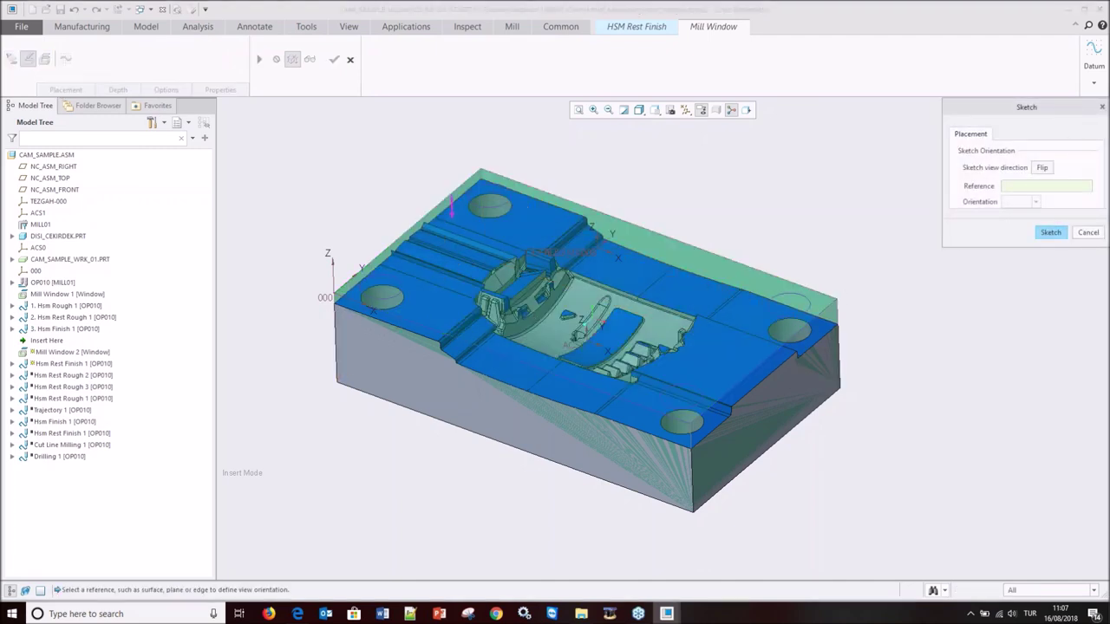
- Sketch a rectangle over the left end of the mold's central core
click(1051, 233)
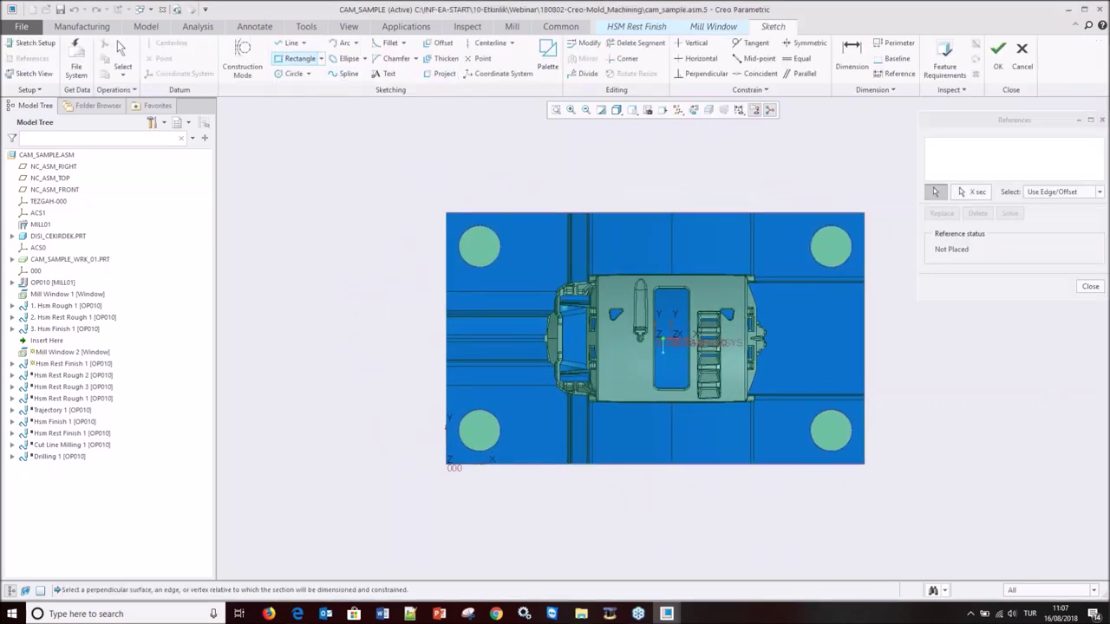
click(559, 332)
click(295, 58)
click(537, 260)
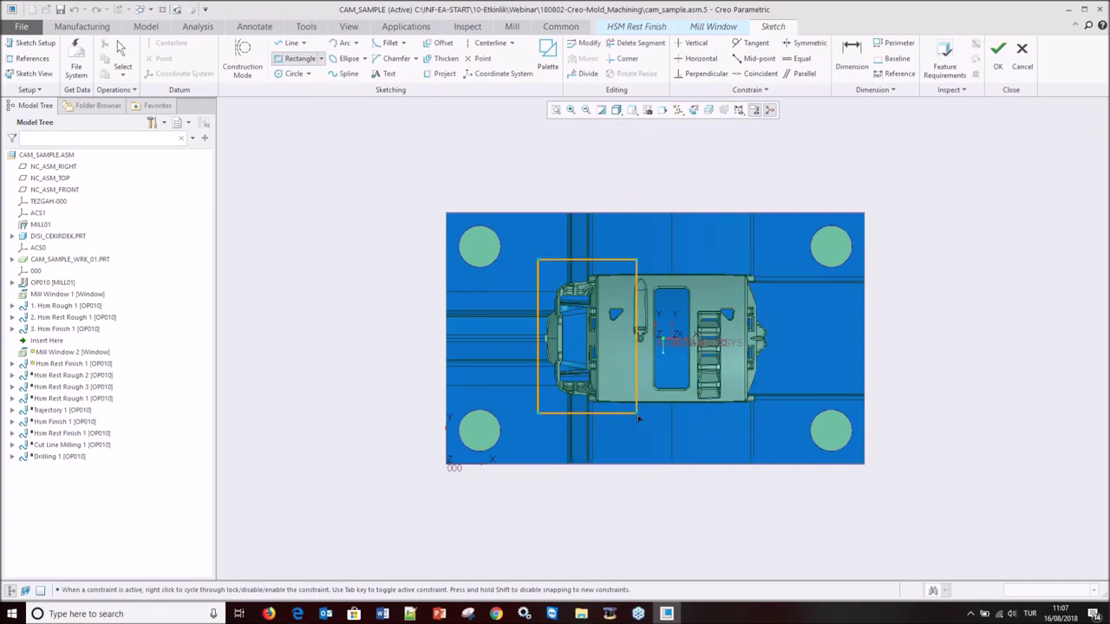
click(637, 414)
middle_click(651, 286)
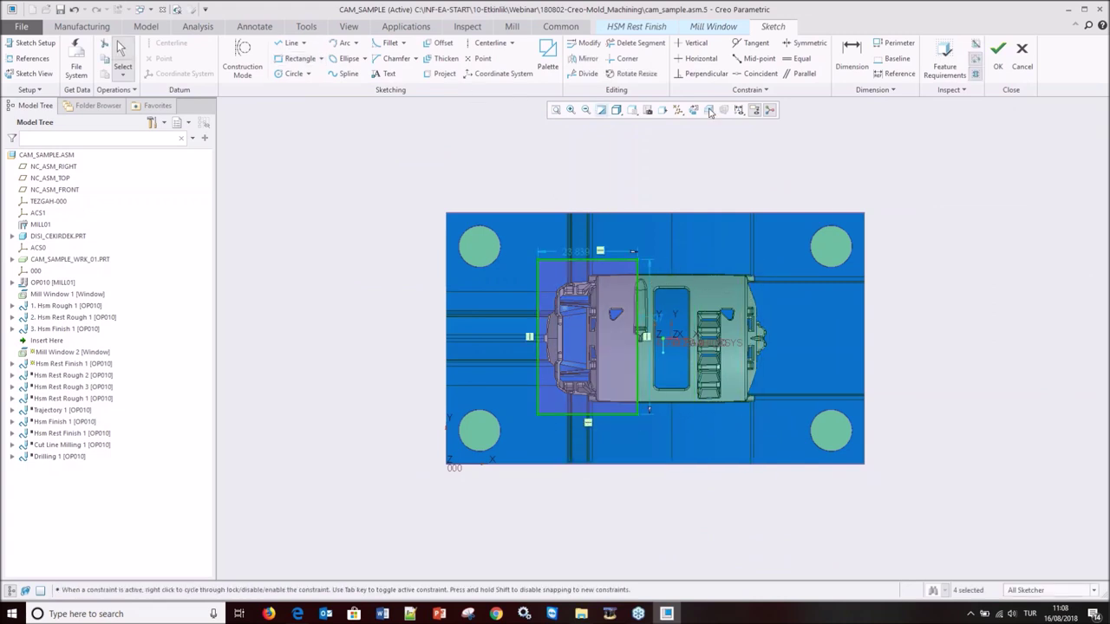
- Add the 000 coordinate system as a sketch reference and complete Mill Window 2
click(33, 58)
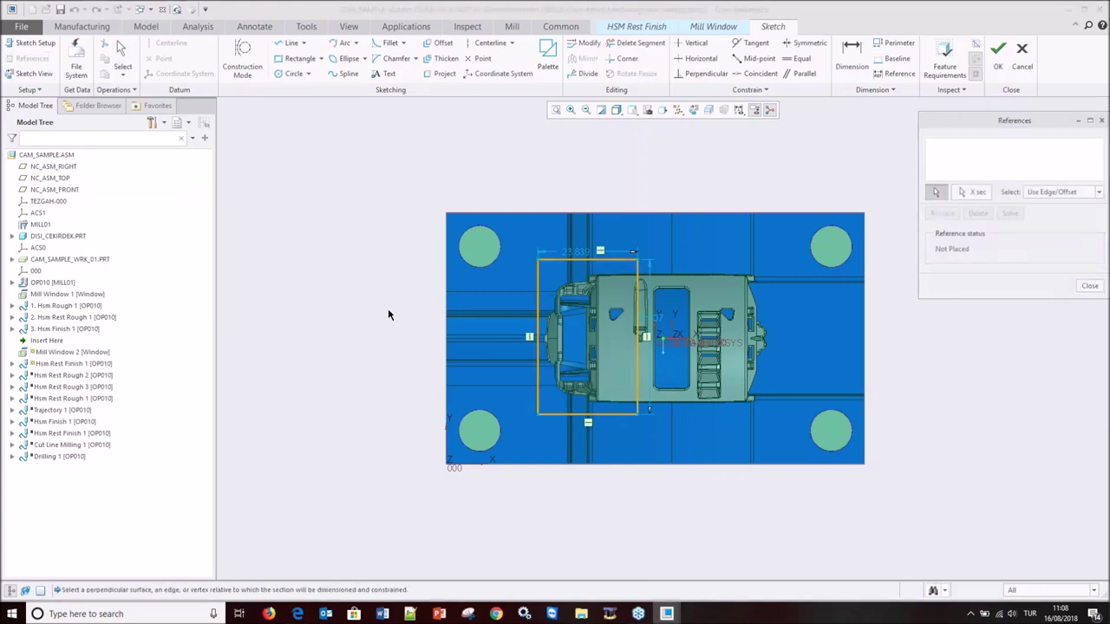
click(455, 468)
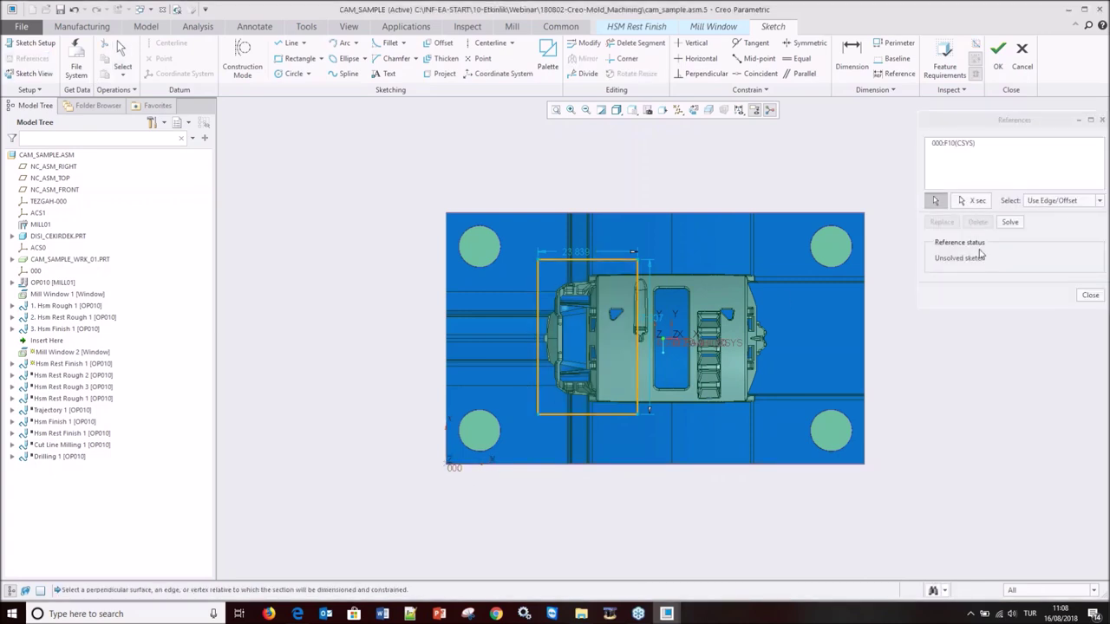
click(998, 52)
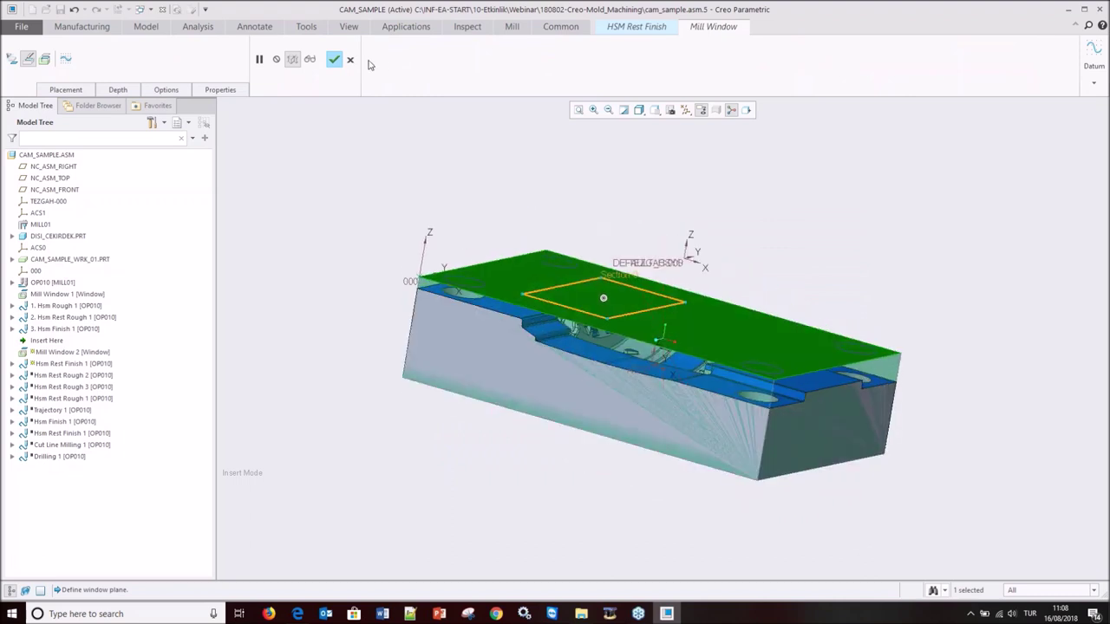
click(335, 59)
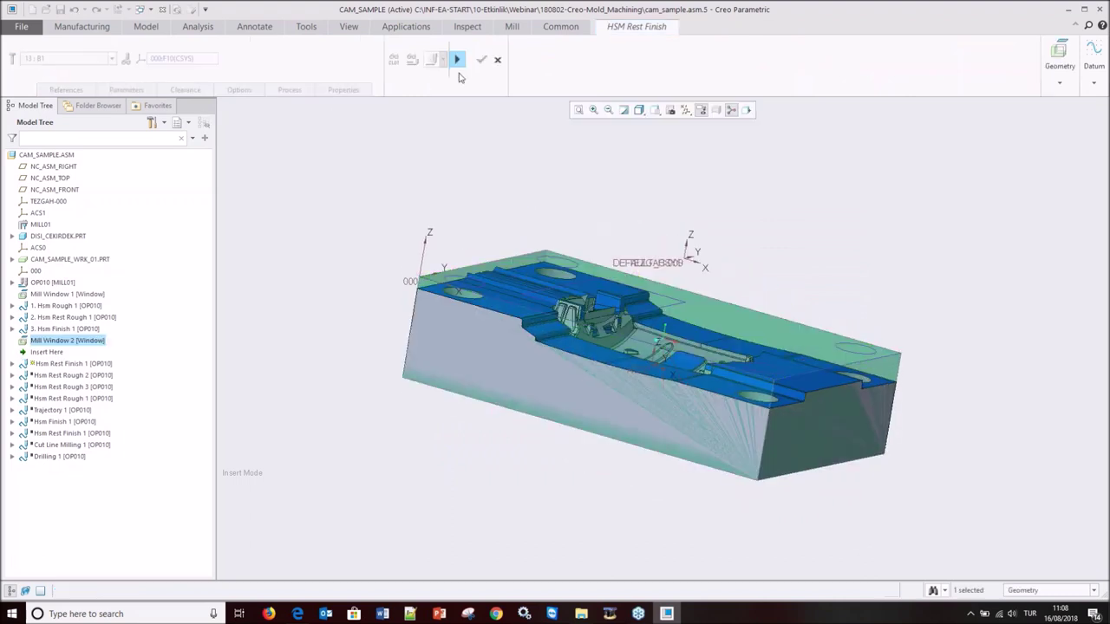
- Resume the HSM Rest Finish step and generate its toolpath over the central core
click(457, 59)
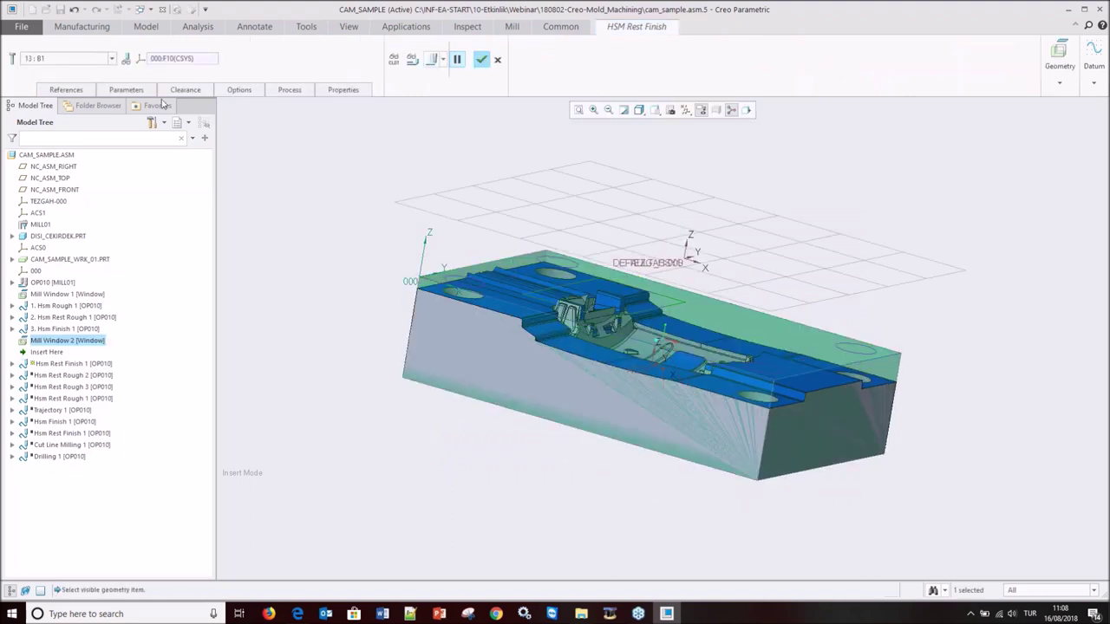
click(66, 89)
click(429, 63)
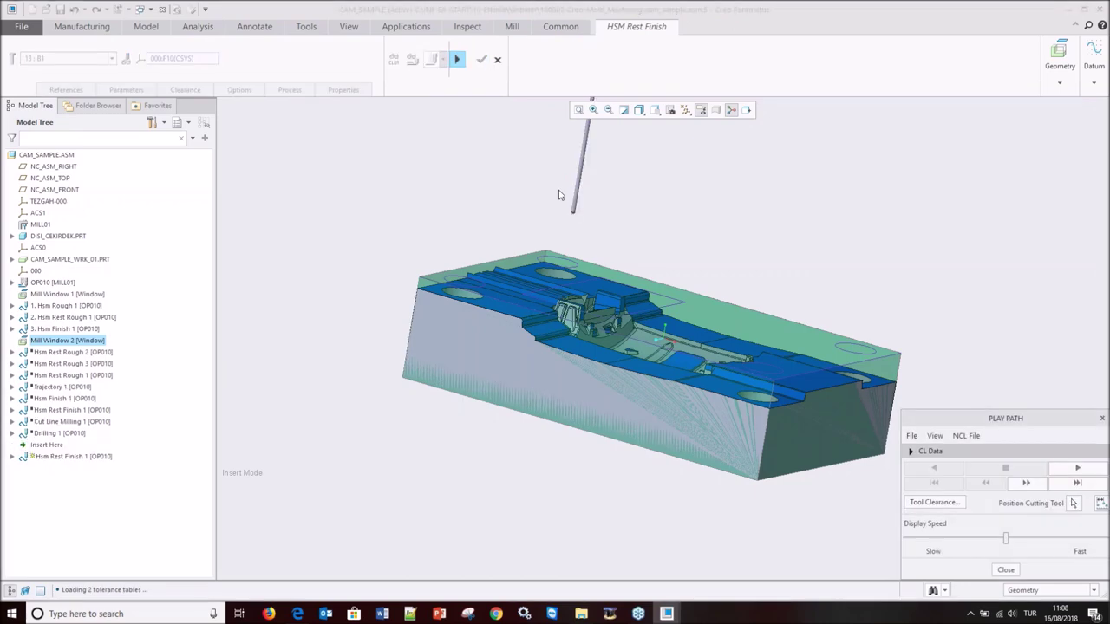
middle_drag(607, 347, 596, 298)
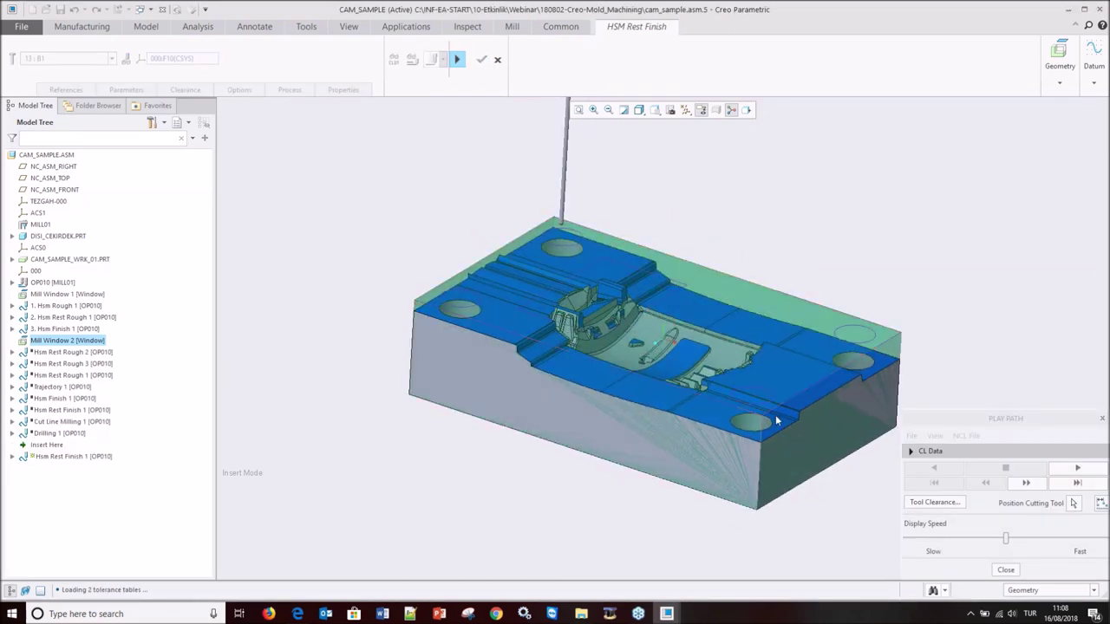
scroll(606, 290, up, 5)
scroll(456, 319, down, 3)
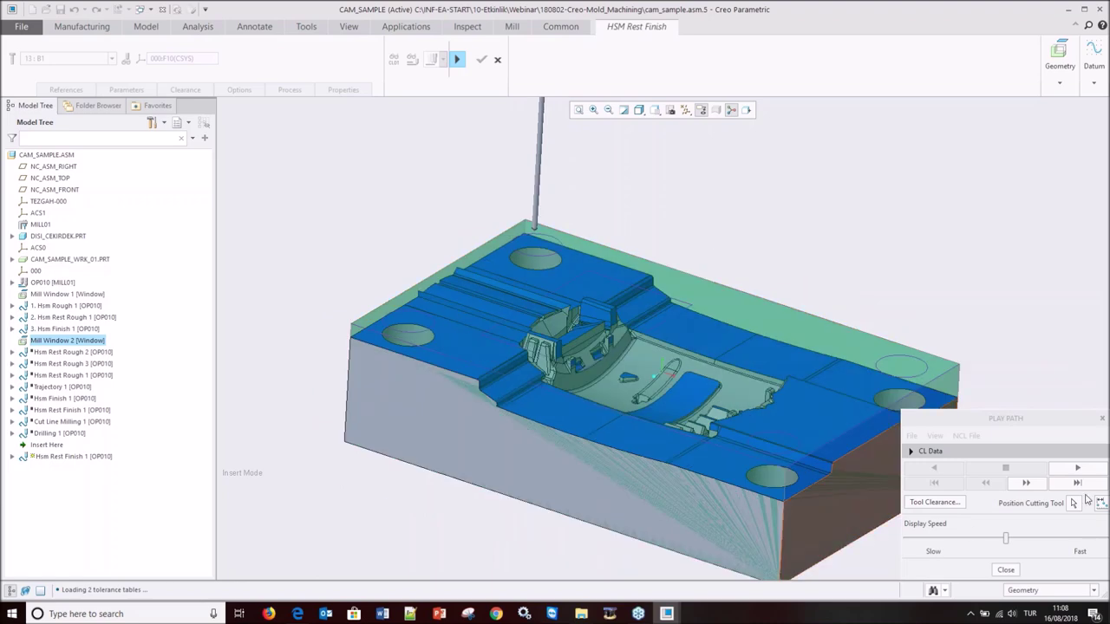
- Play the rest finish toolpath at slow speed, then speed it up and close playback
click(944, 540)
click(1090, 471)
scroll(523, 324, up, 3)
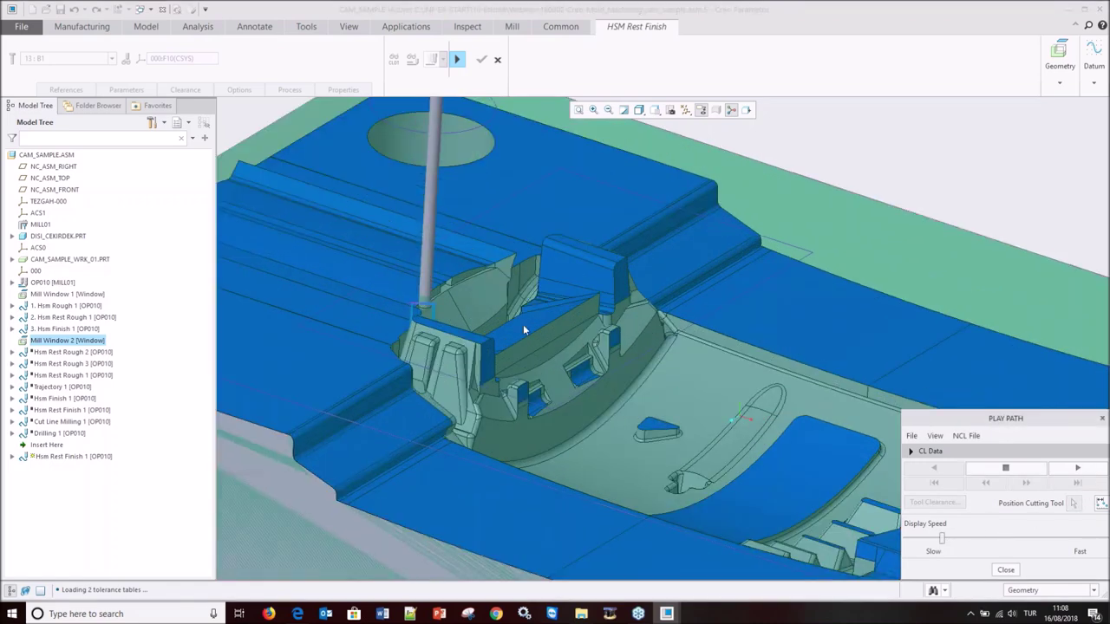
scroll(499, 351, up, 2)
scroll(499, 351, down, 2)
scroll(520, 347, up, 3)
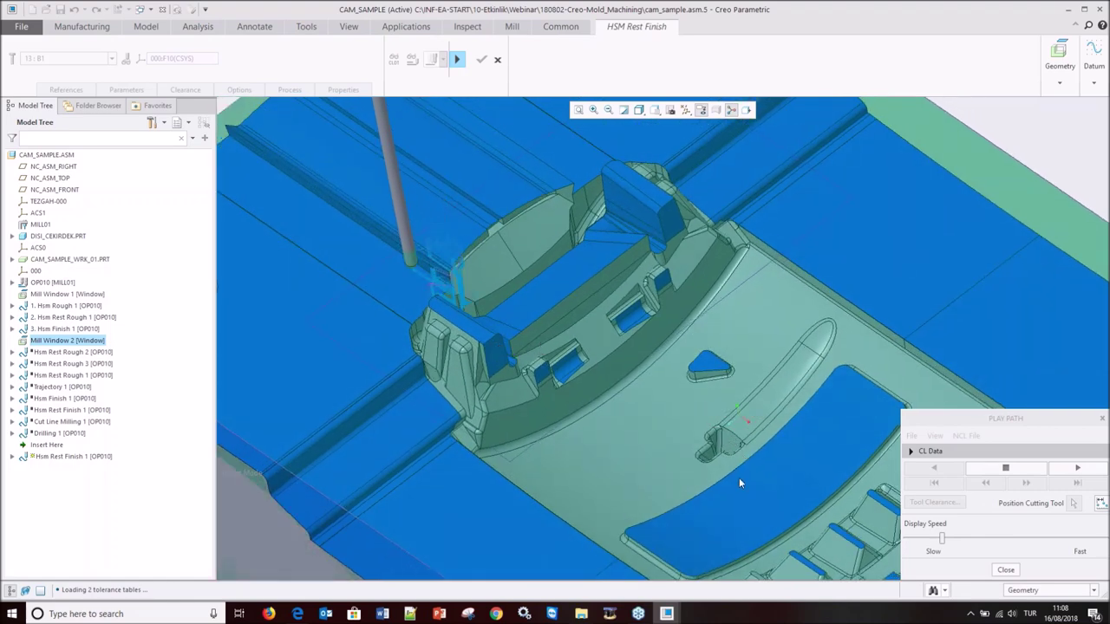
click(995, 538)
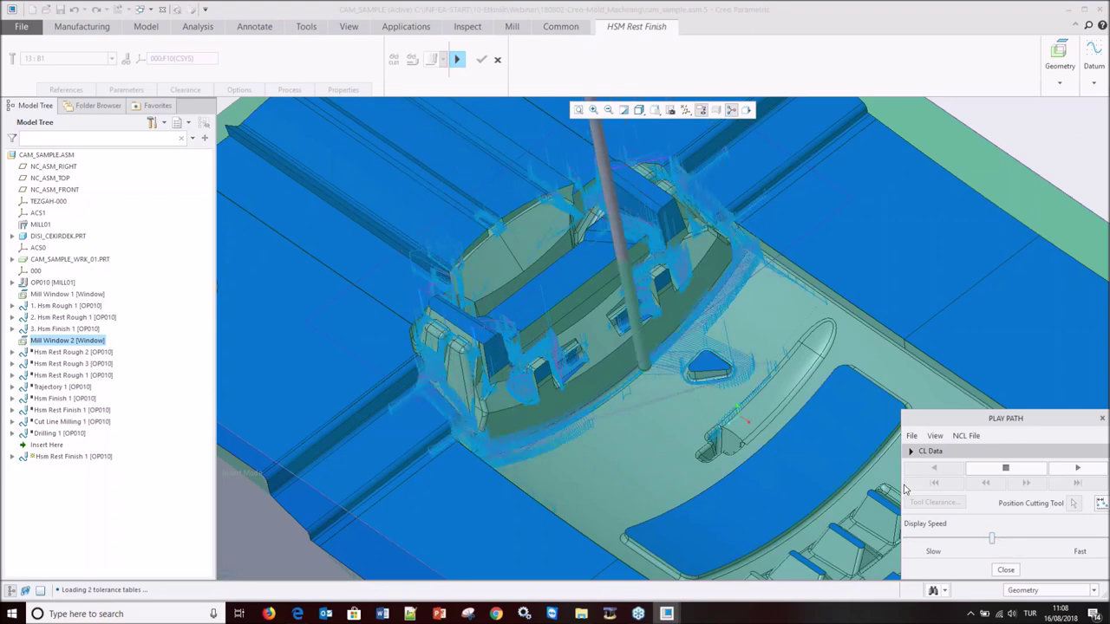
click(1005, 570)
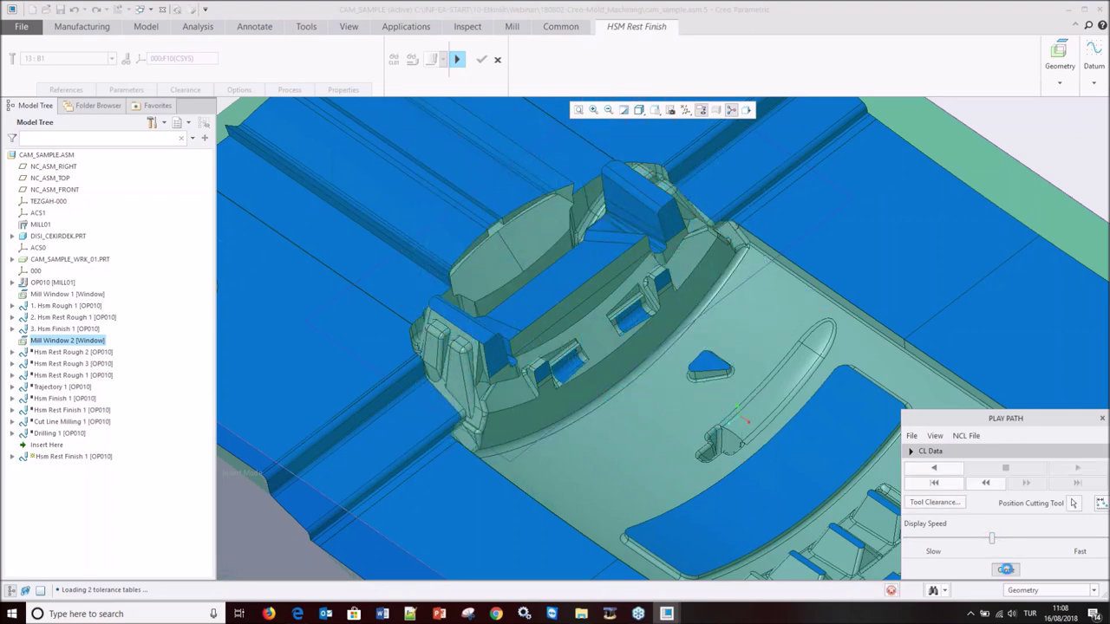
click(130, 90)
- Set the rest finish FINISH_OPTION to CONSTANT_Z
click(225, 222)
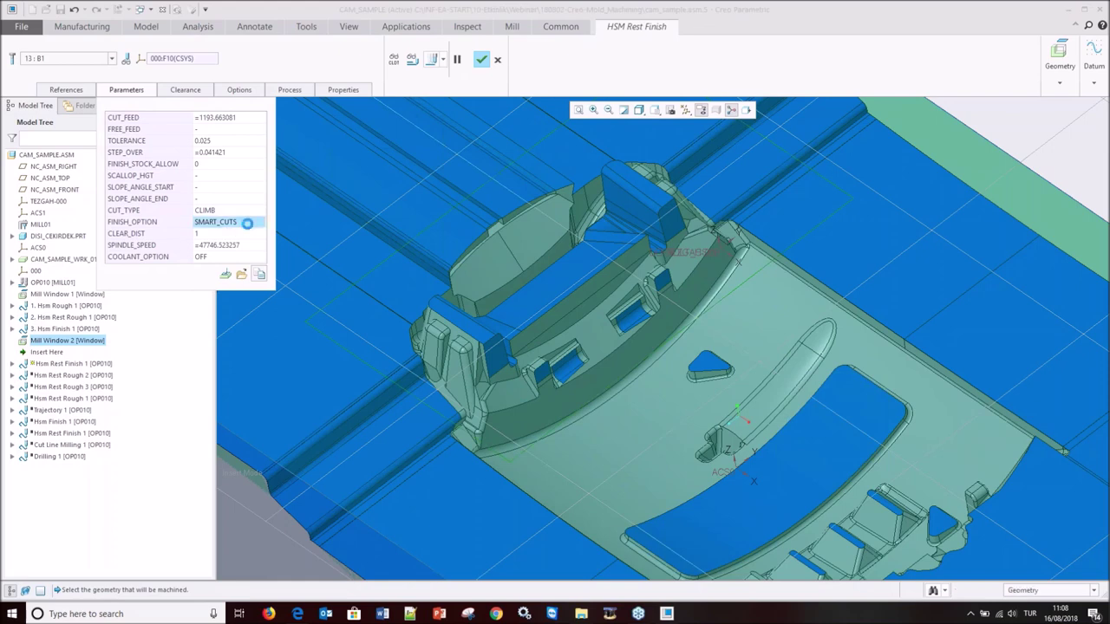
click(260, 225)
click(221, 231)
click(208, 234)
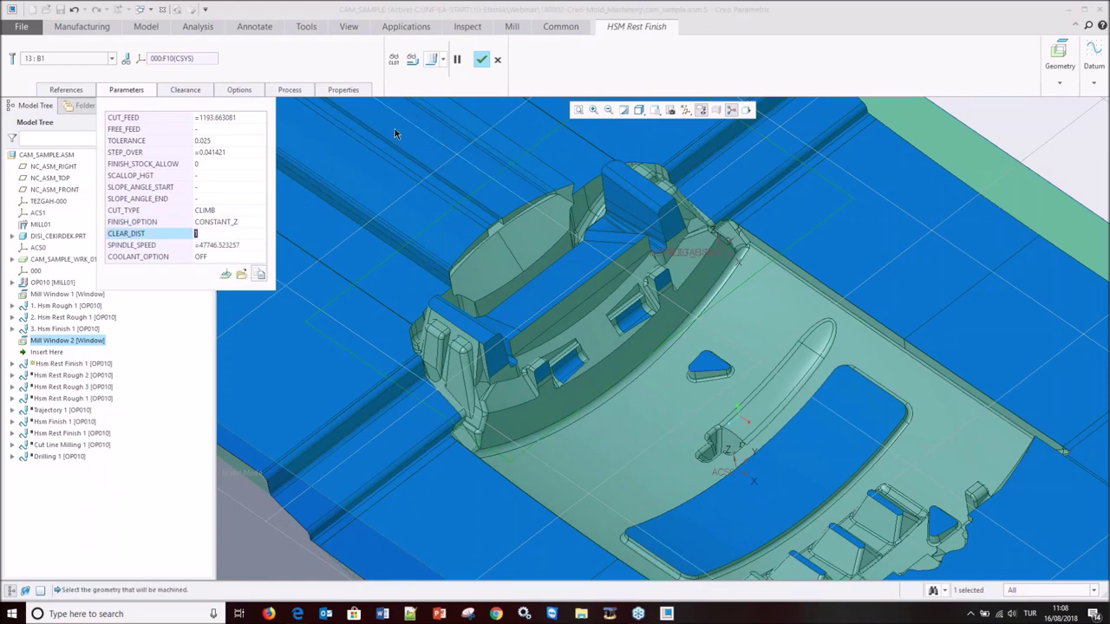
- Regenerate and replay the CONSTANT_Z toolpath, then open the sequence's full parameter editor
click(433, 60)
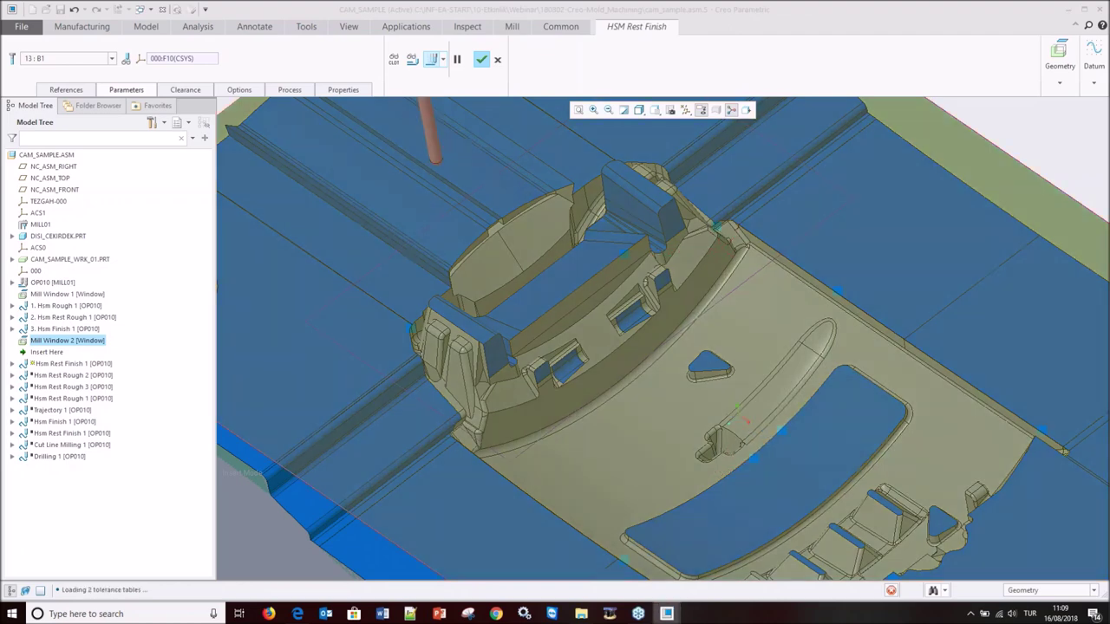
click(1080, 468)
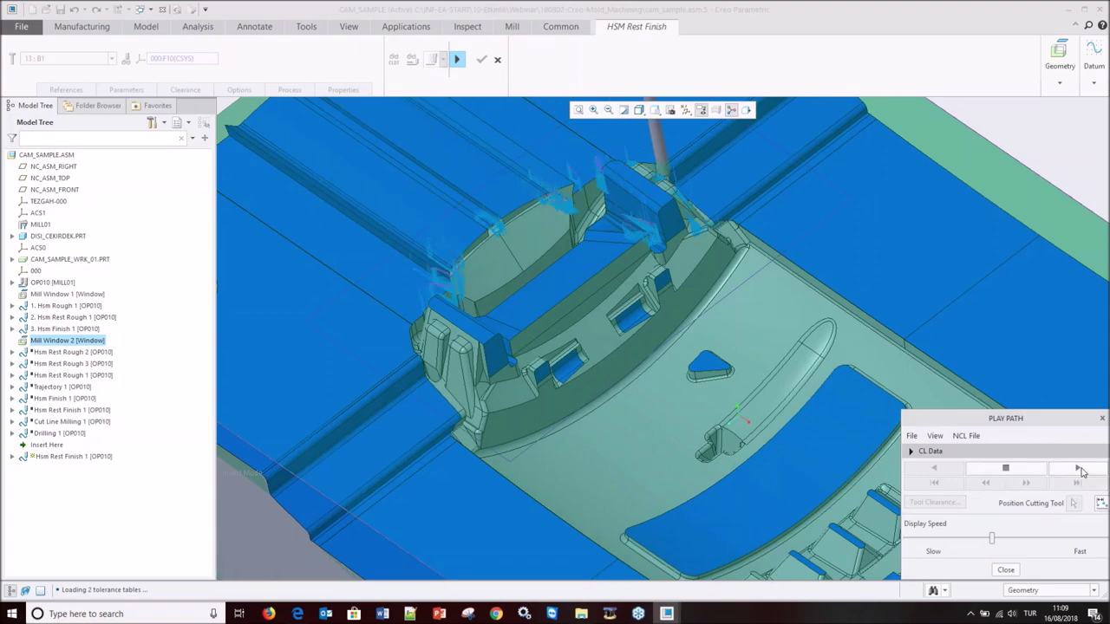
scroll(520, 329, up, 5)
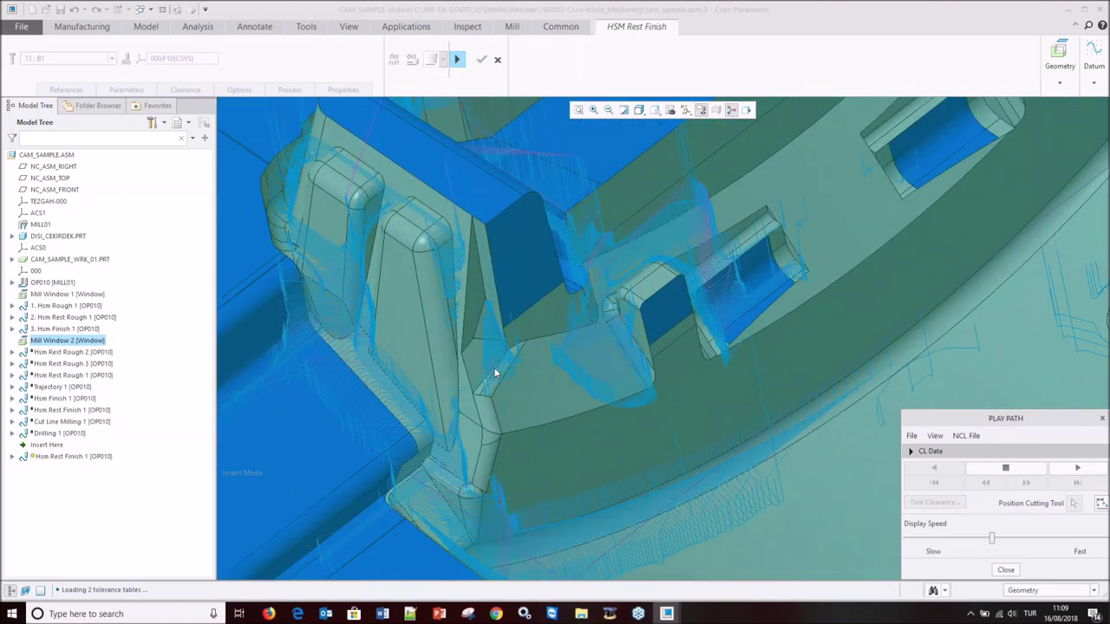
mouse_move(537, 329)
middle_down()
mouse_move(497, 333)
mouse_move(531, 401)
middle_up()
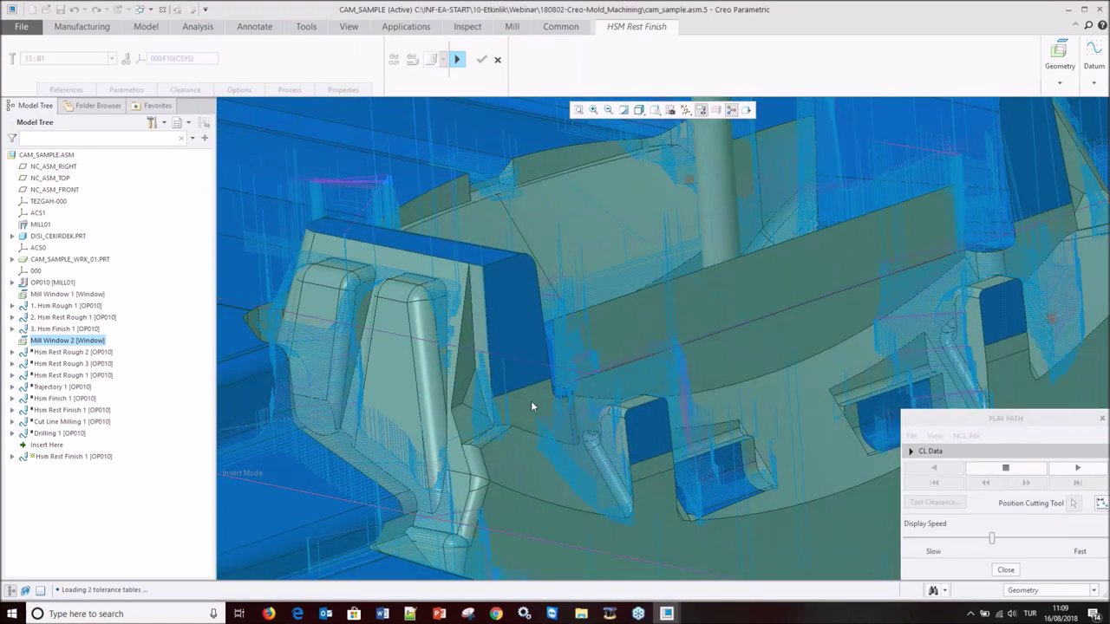
click(1008, 571)
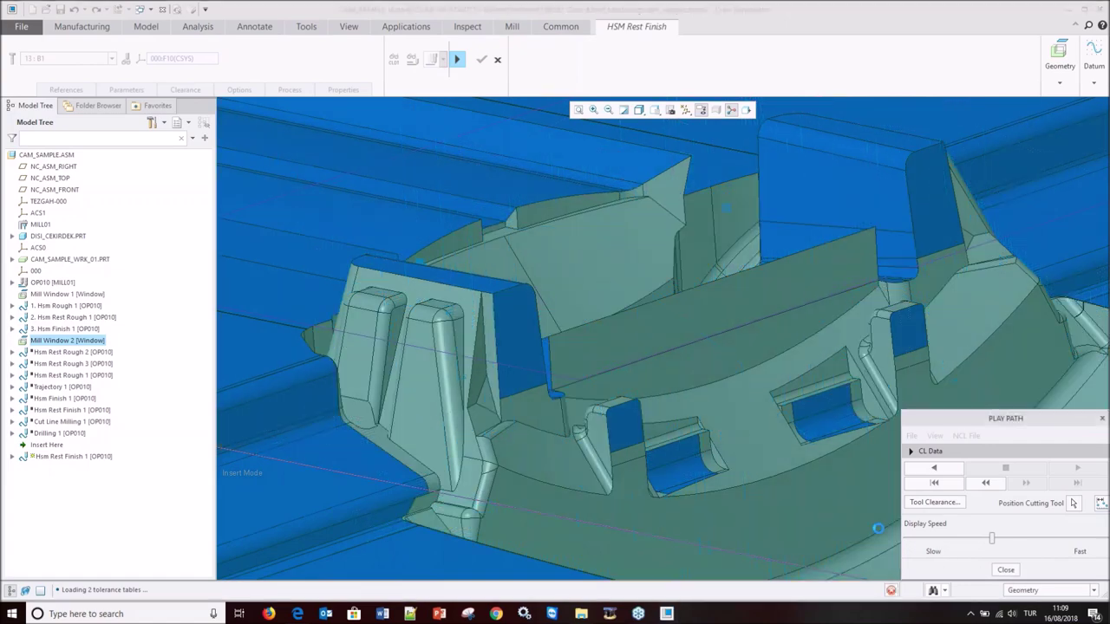
click(145, 92)
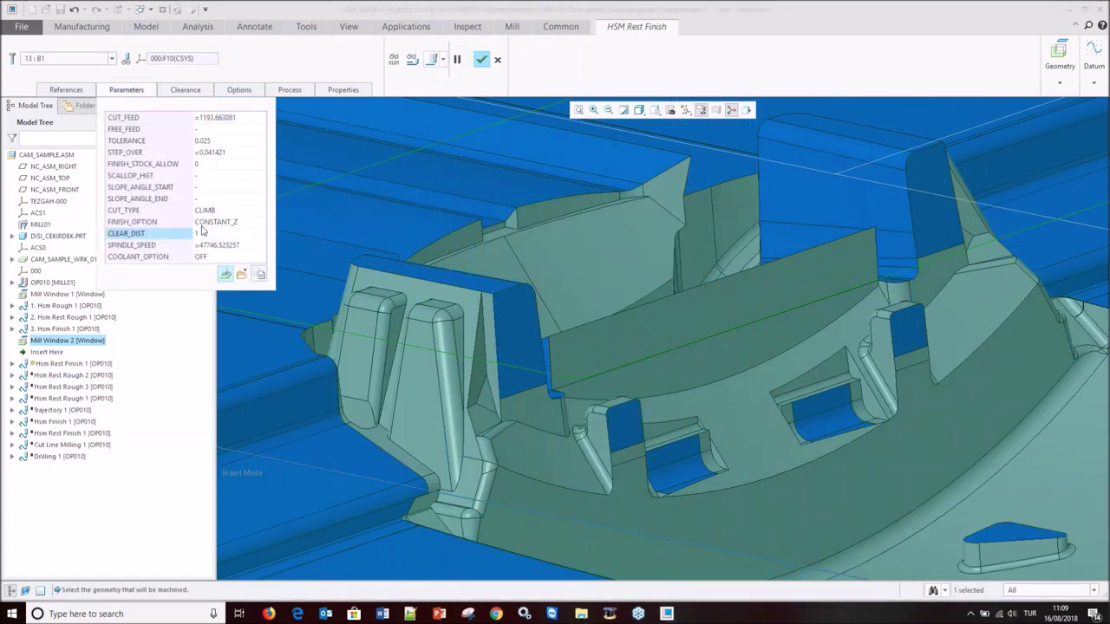
click(224, 274)
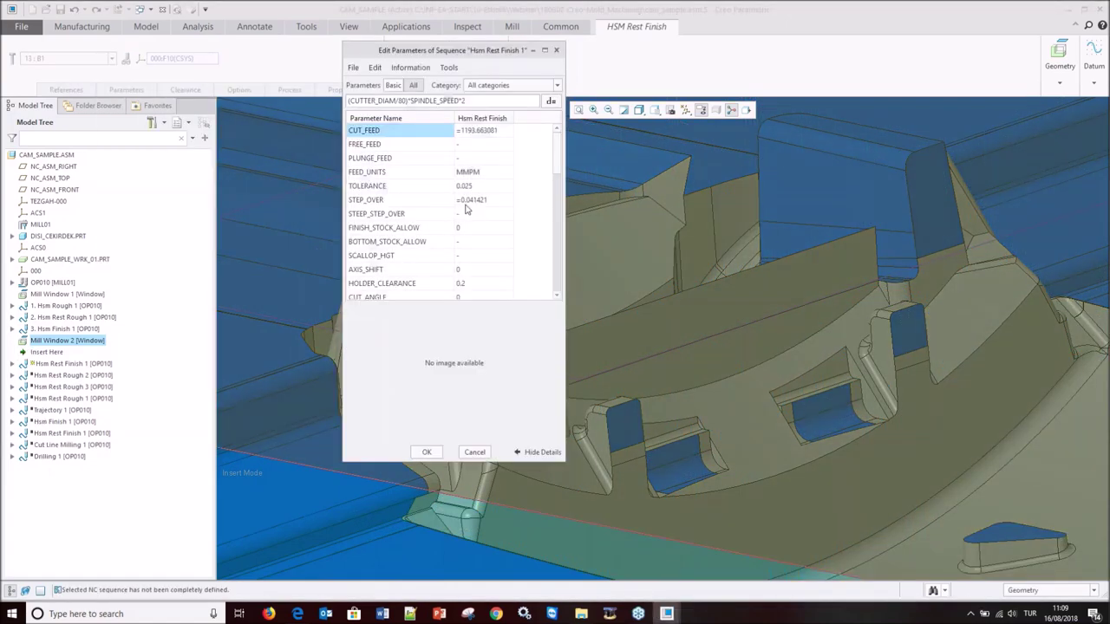
- Set FINISH_STOCK_ALLOW 0, STEP_OVER and STEEP_STEP_OVER 0.1, SCALLOP_HGT 0.05, and apply
click(476, 219)
text(0.05)
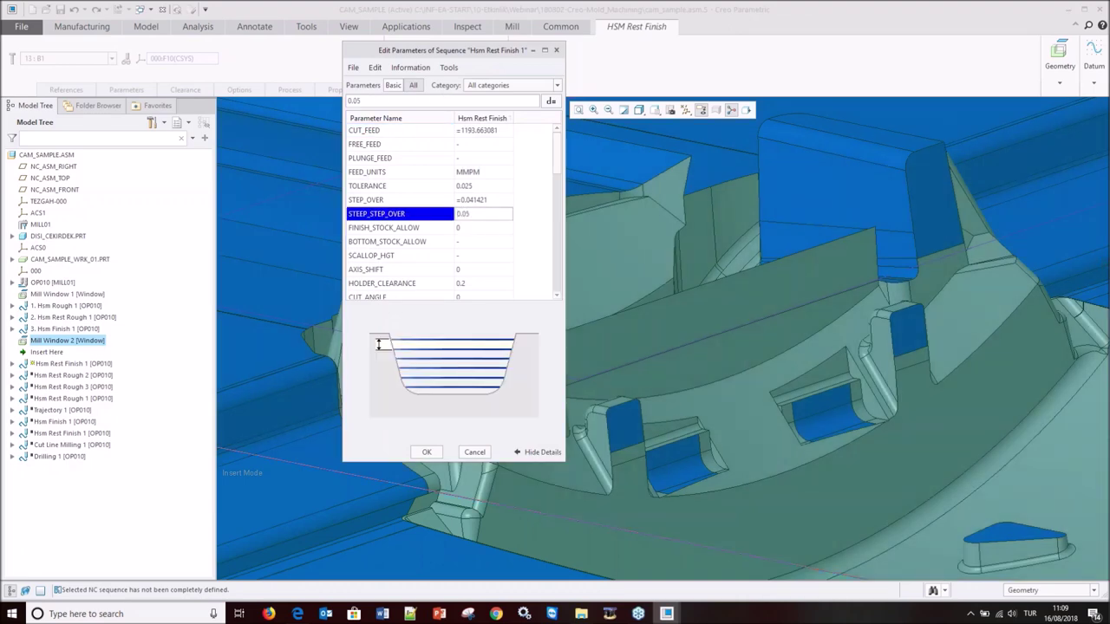
click(457, 227)
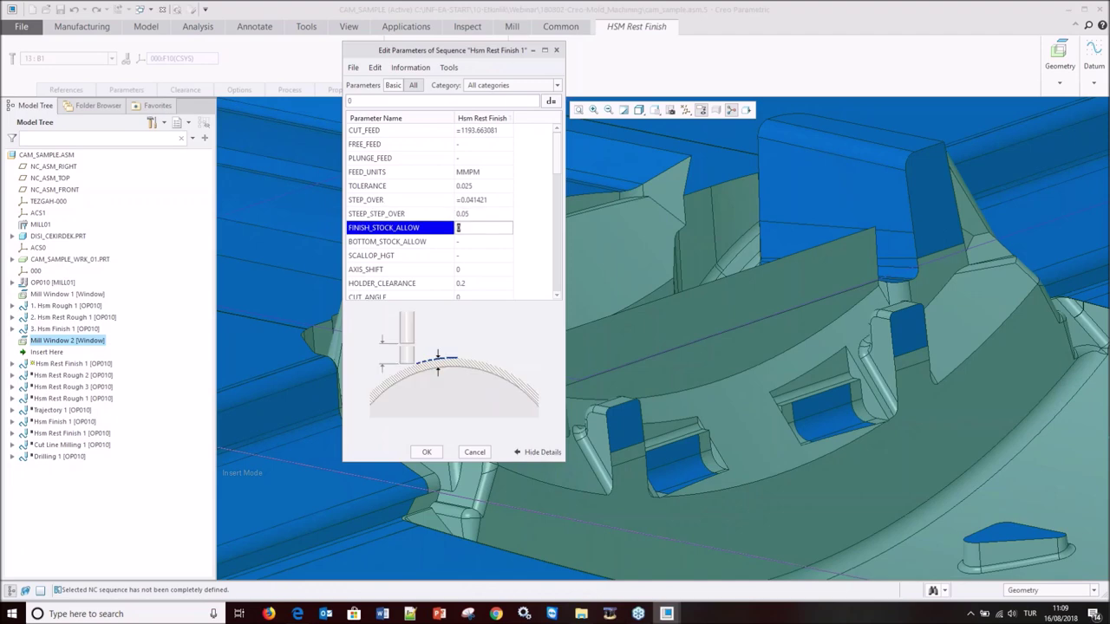
click(501, 201)
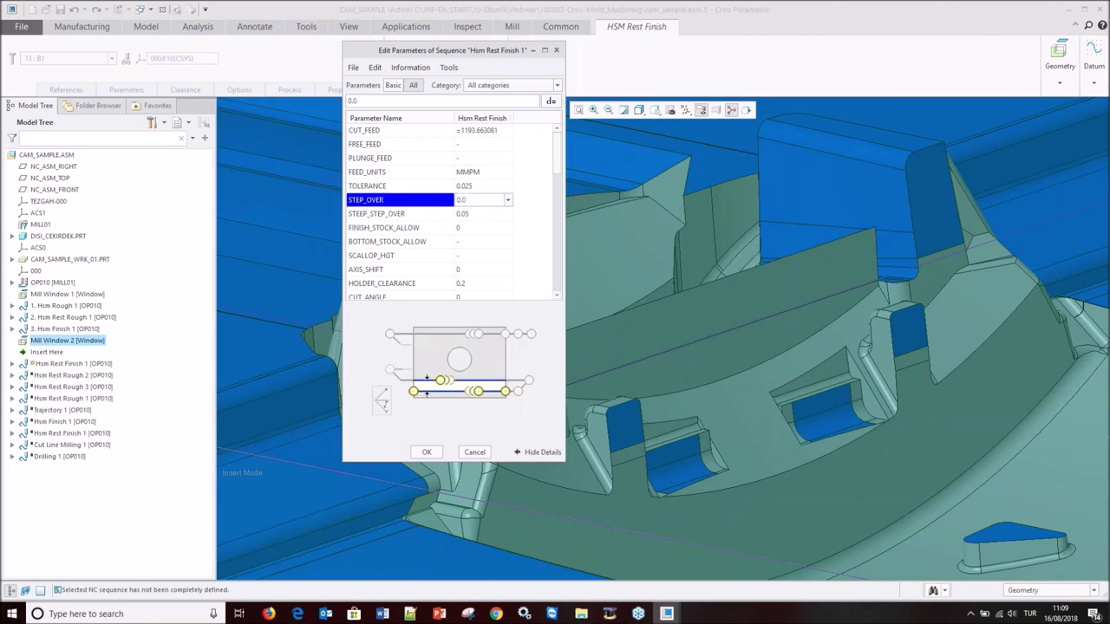
text(5)
key(Return)
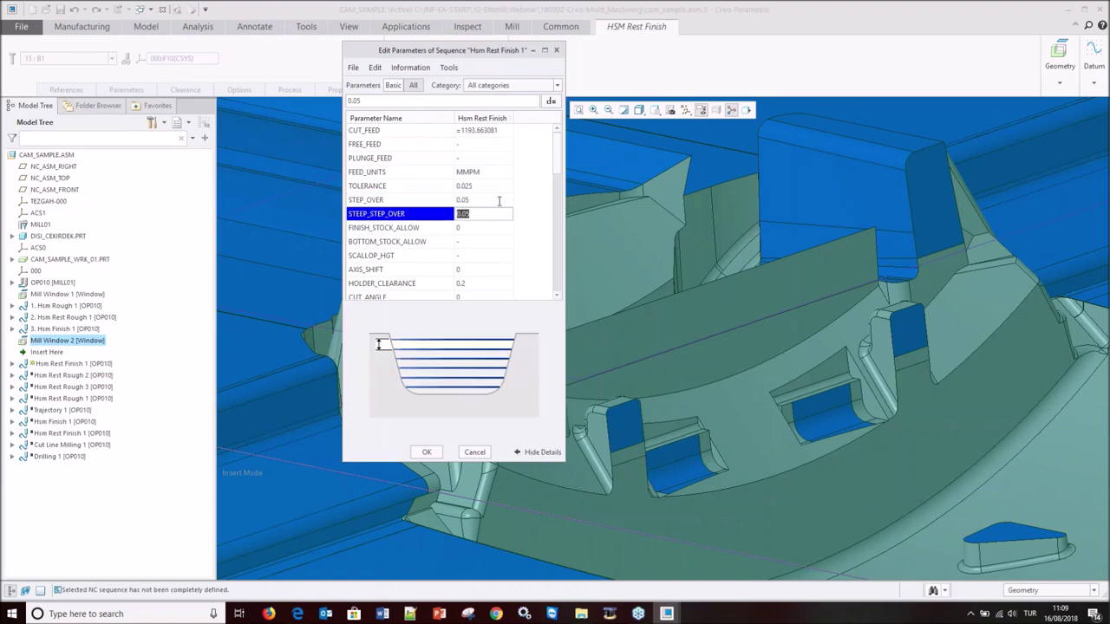
click(481, 257)
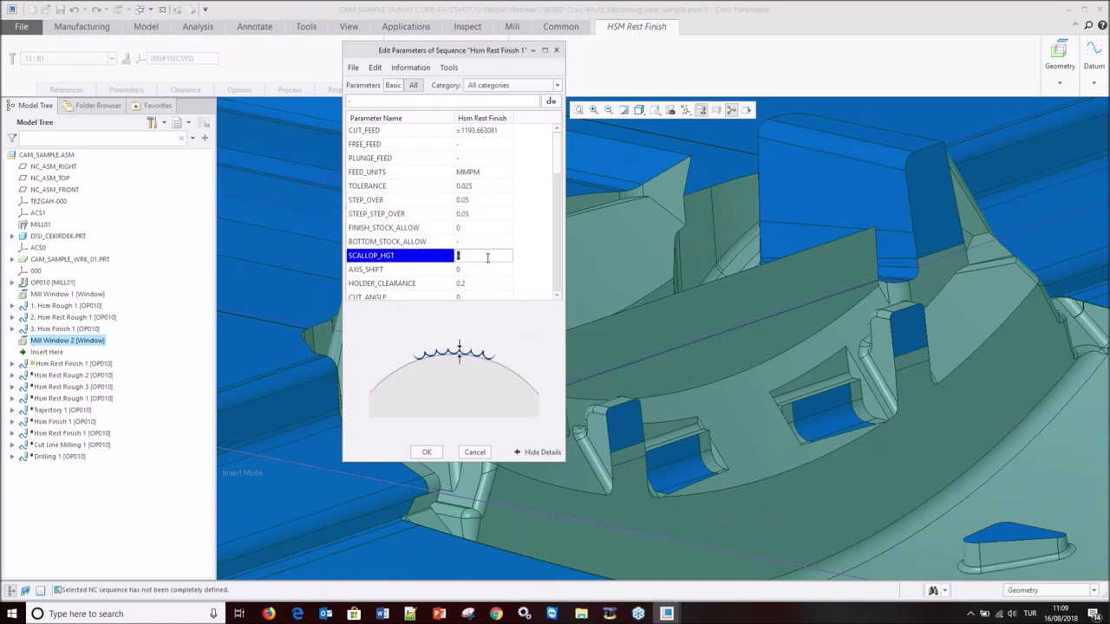
click(486, 200)
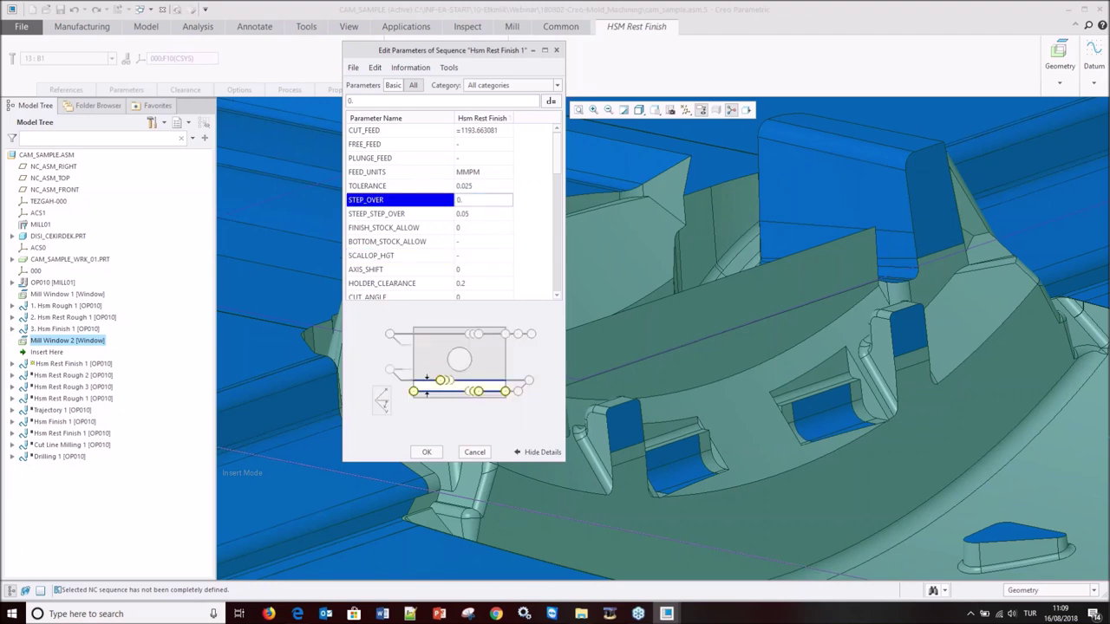
text(1)
click(483, 214)
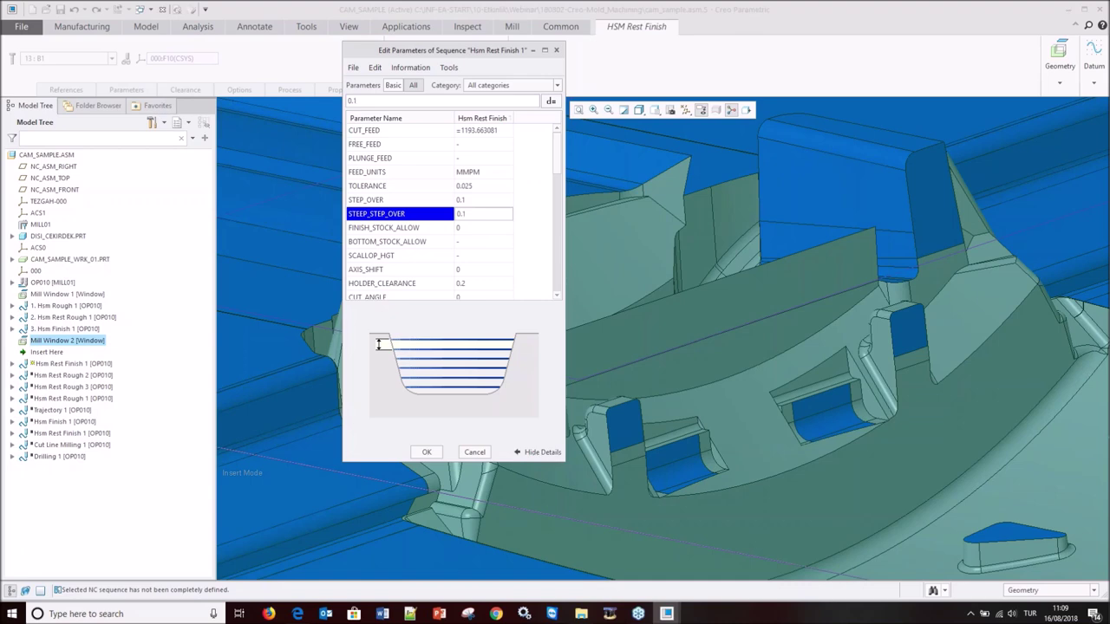
key(Return)
click(486, 258)
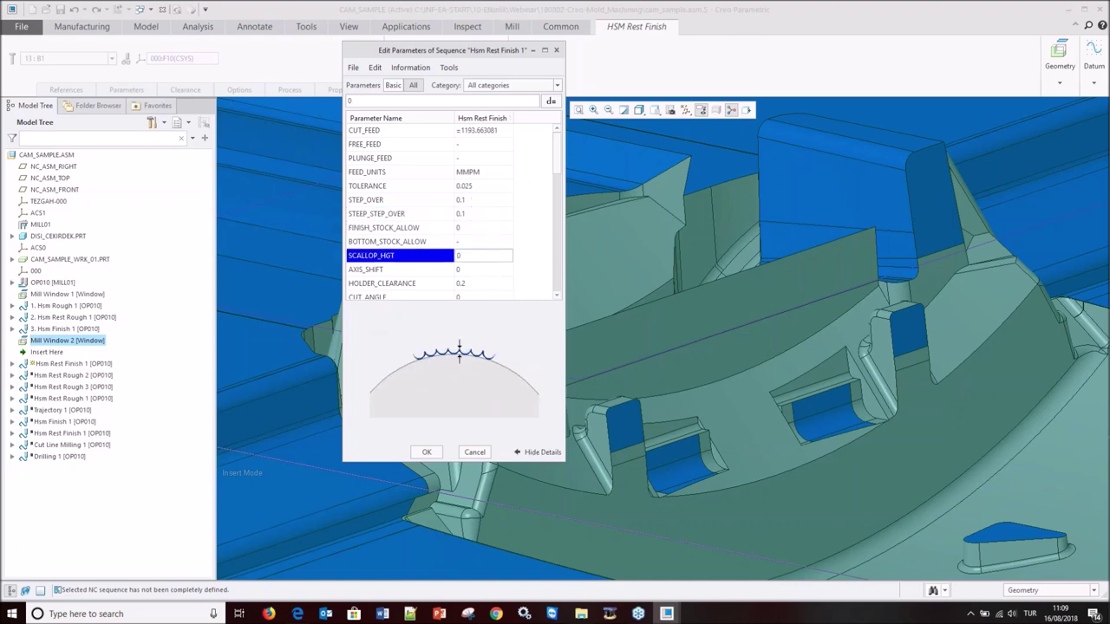
key(Return)
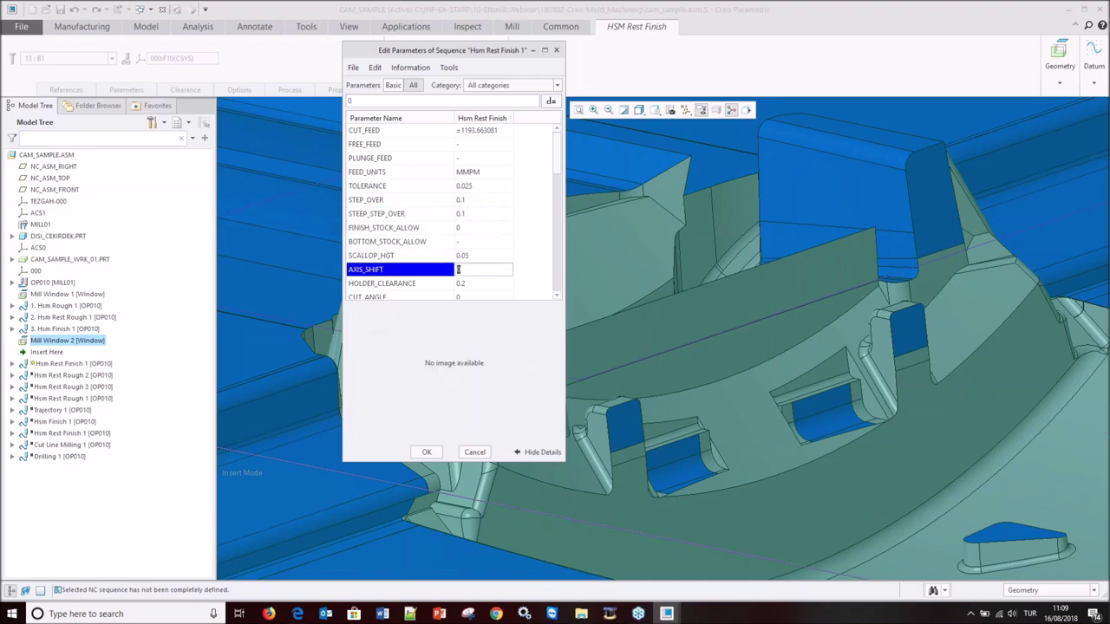
click(432, 454)
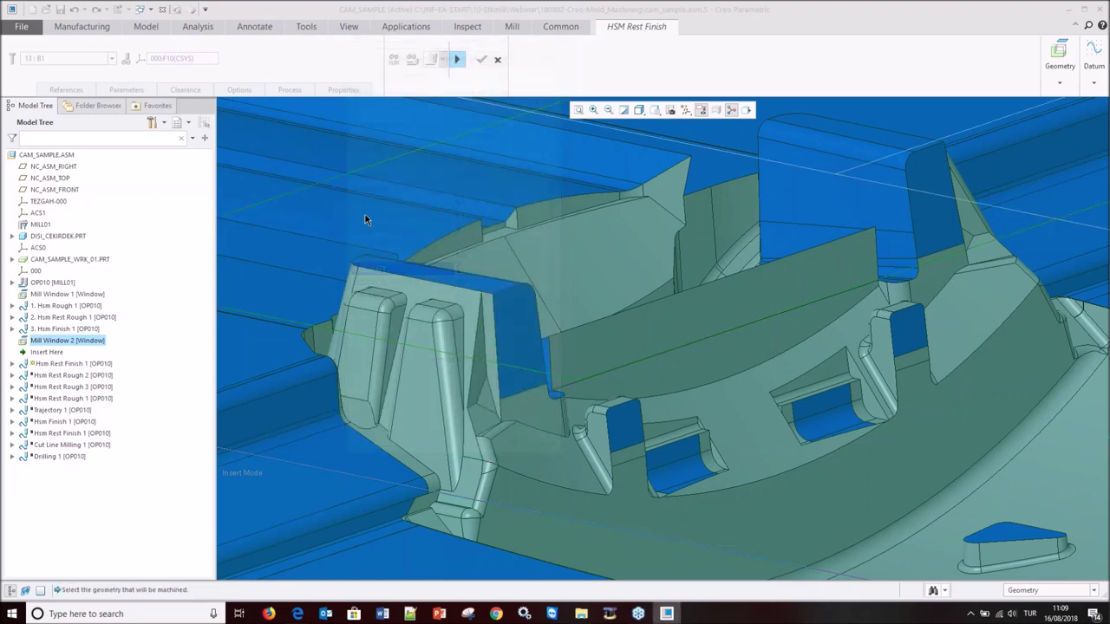
- Generate and play back the rest finish toolpath with the finer step-over settings
click(432, 59)
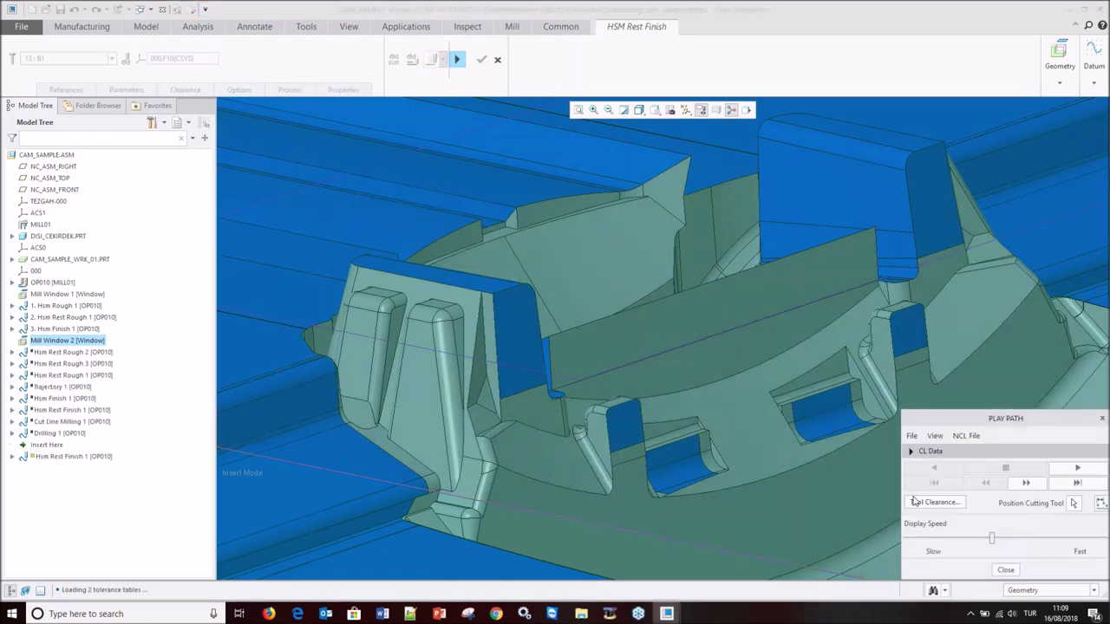
click(1079, 470)
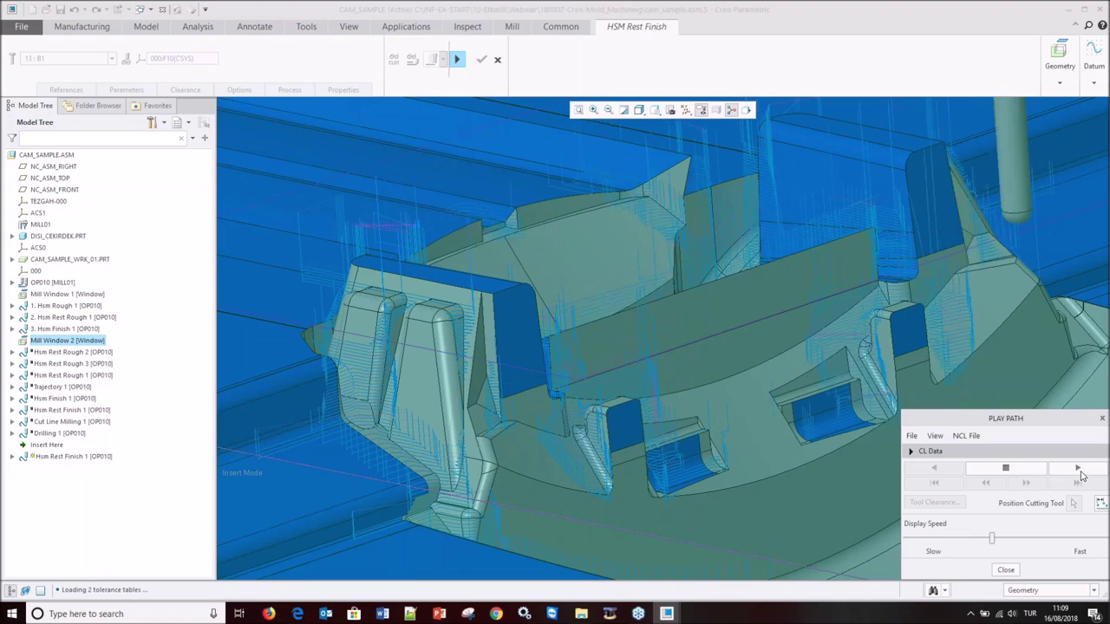
middle_drag(741, 404, 852, 386)
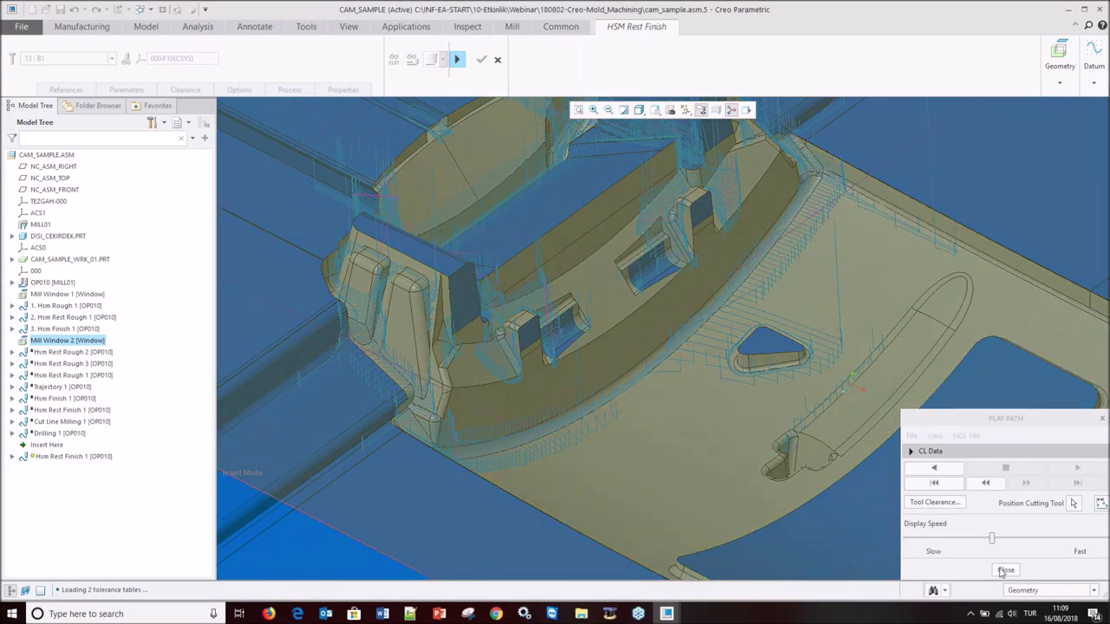
click(1005, 571)
- Change the rest finish CUT_TYPE from CLIMB to SPIRAL
click(126, 89)
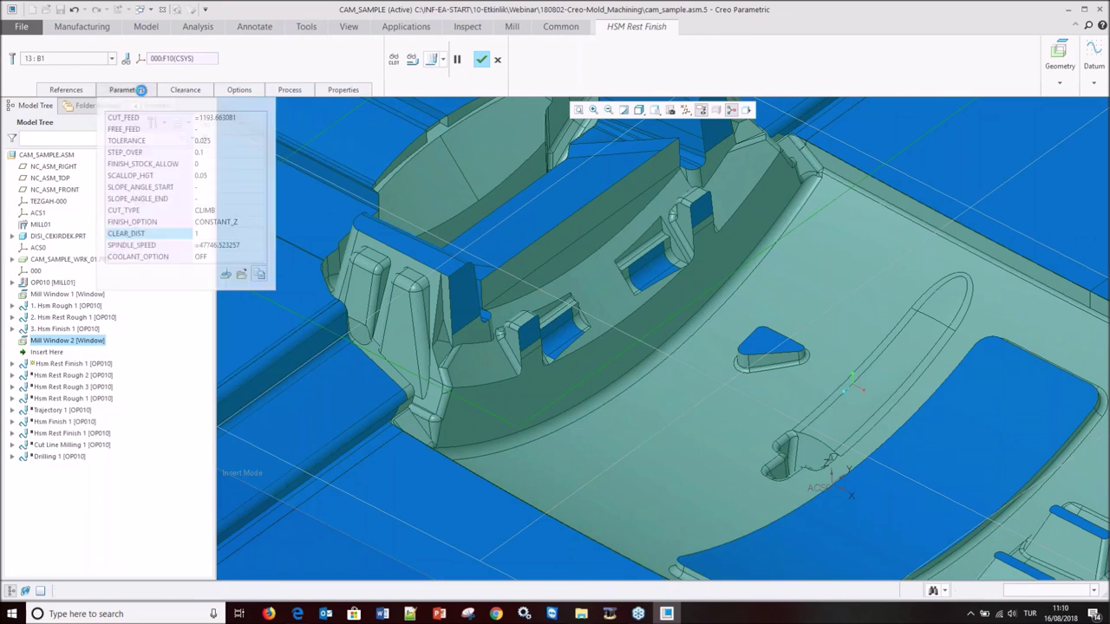
click(225, 209)
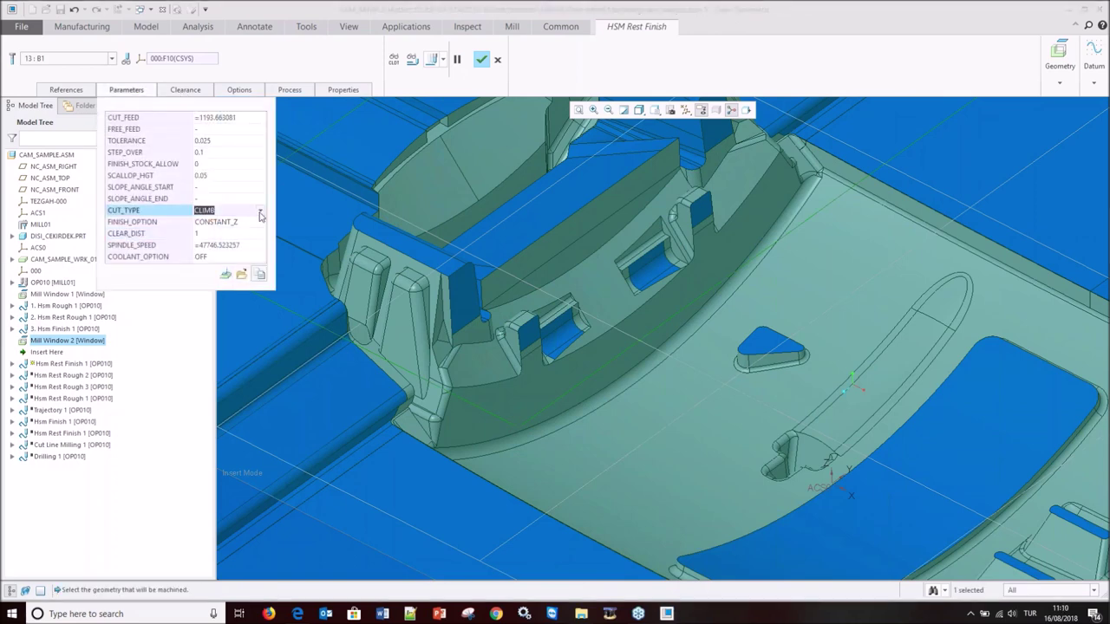
click(260, 209)
click(217, 222)
click(262, 222)
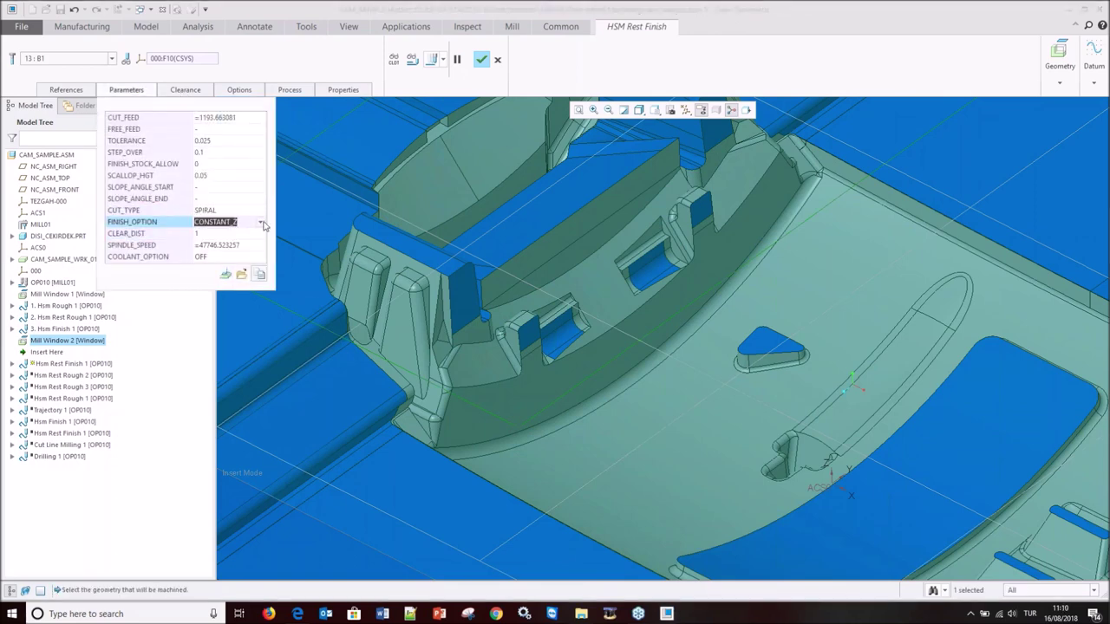
- Regenerate and play back the SPIRAL toolpath, then complete the rest finish step
click(428, 63)
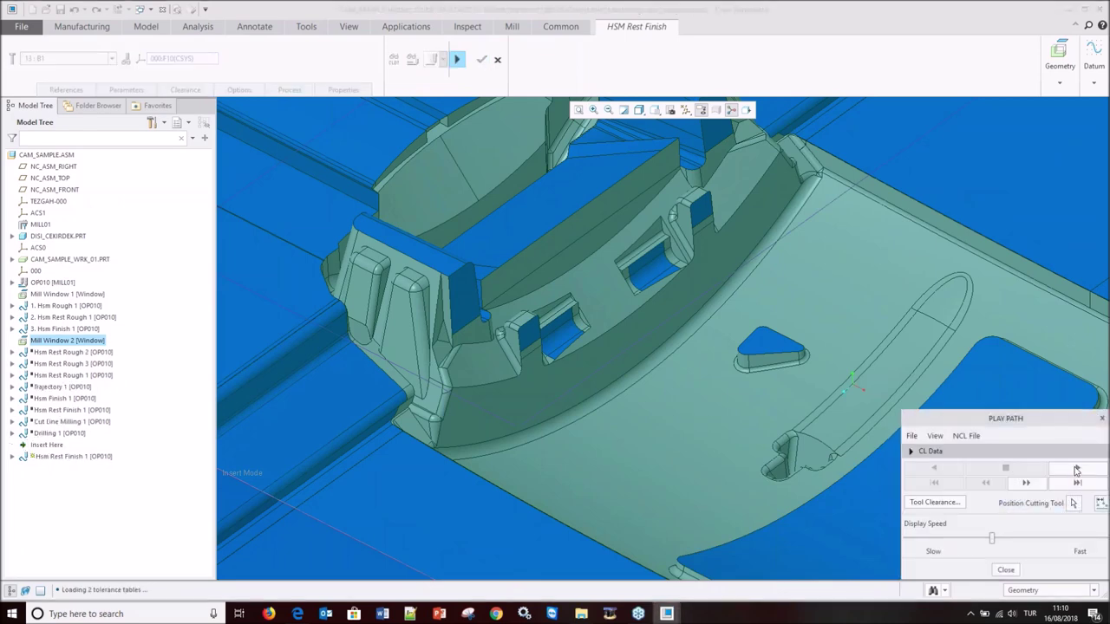
click(1075, 471)
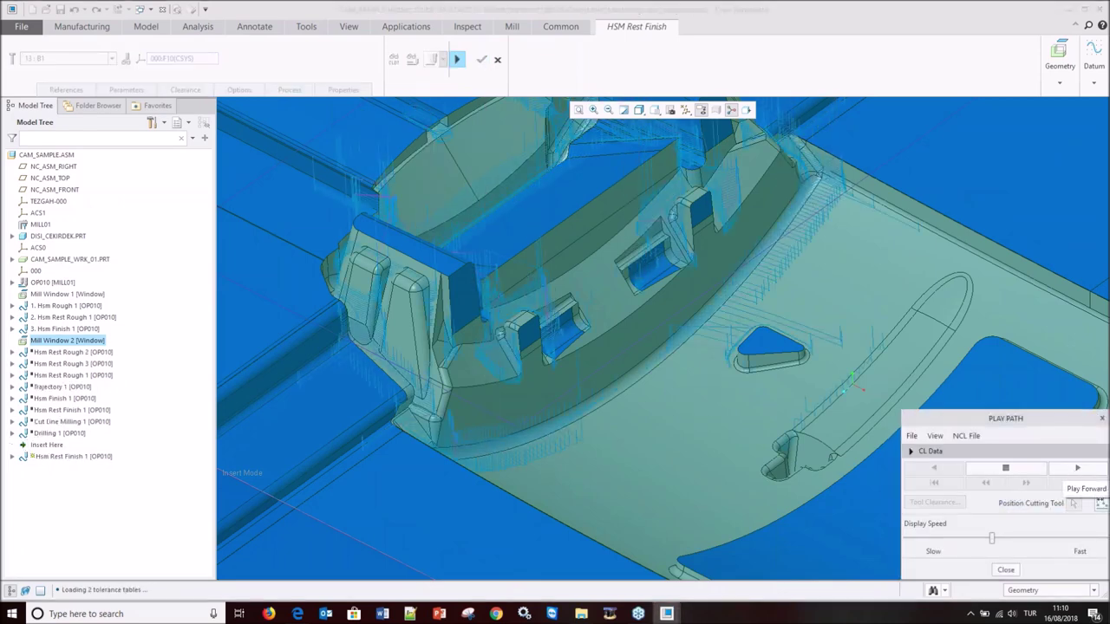
click(985, 482)
click(1006, 569)
click(482, 59)
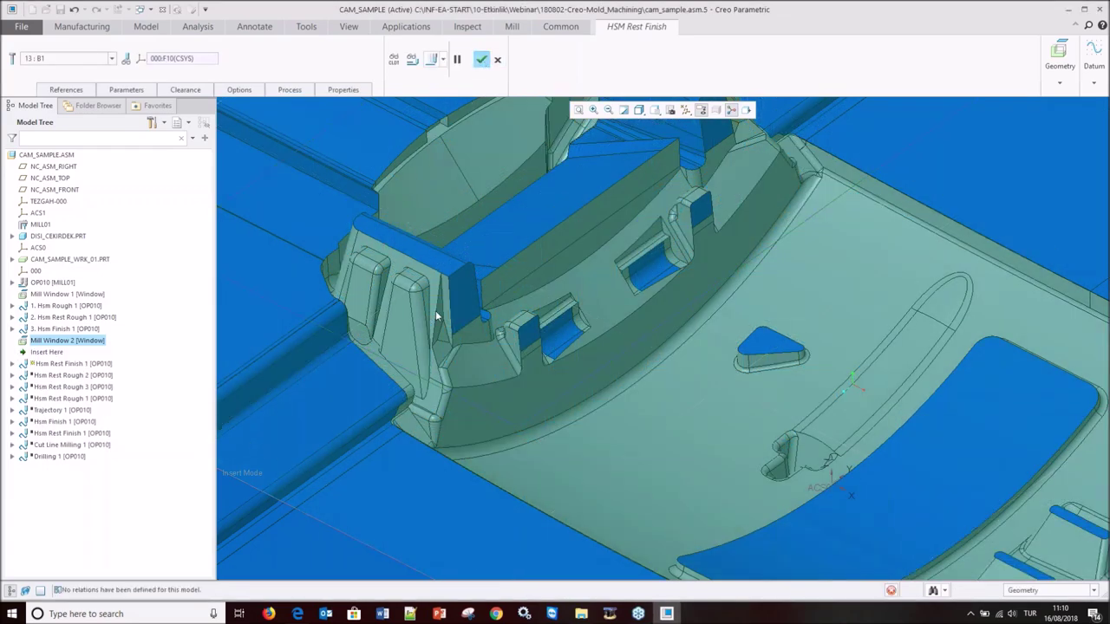
- Zoom out and orbit to a flatter view of the whole mold block
scroll(472, 377, down, 3)
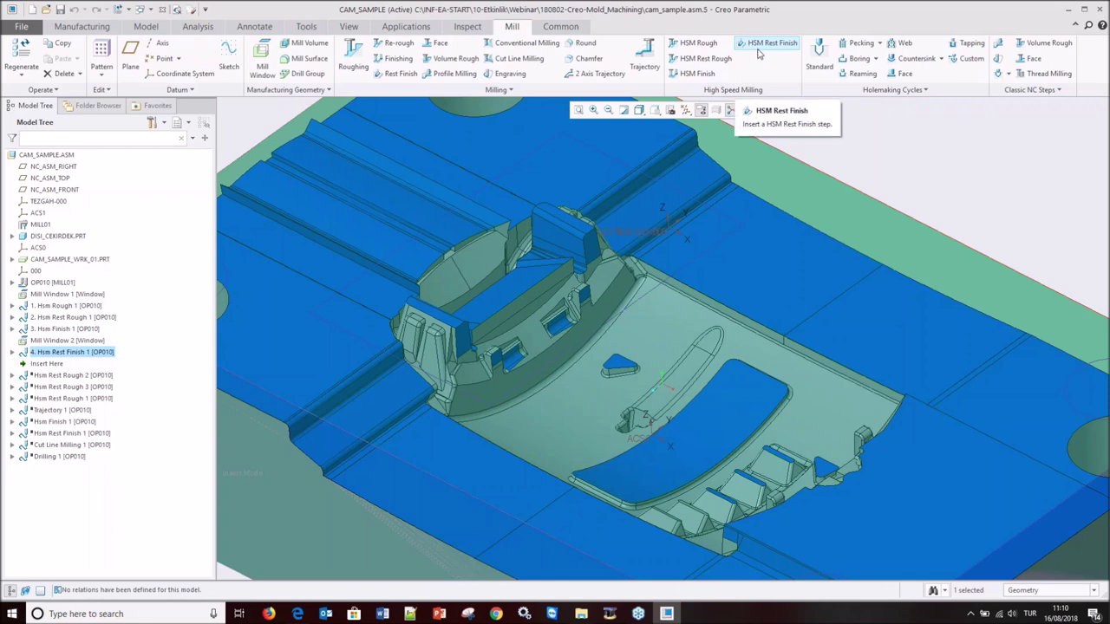
scroll(585, 286, down, 3)
scroll(585, 287, down, 2)
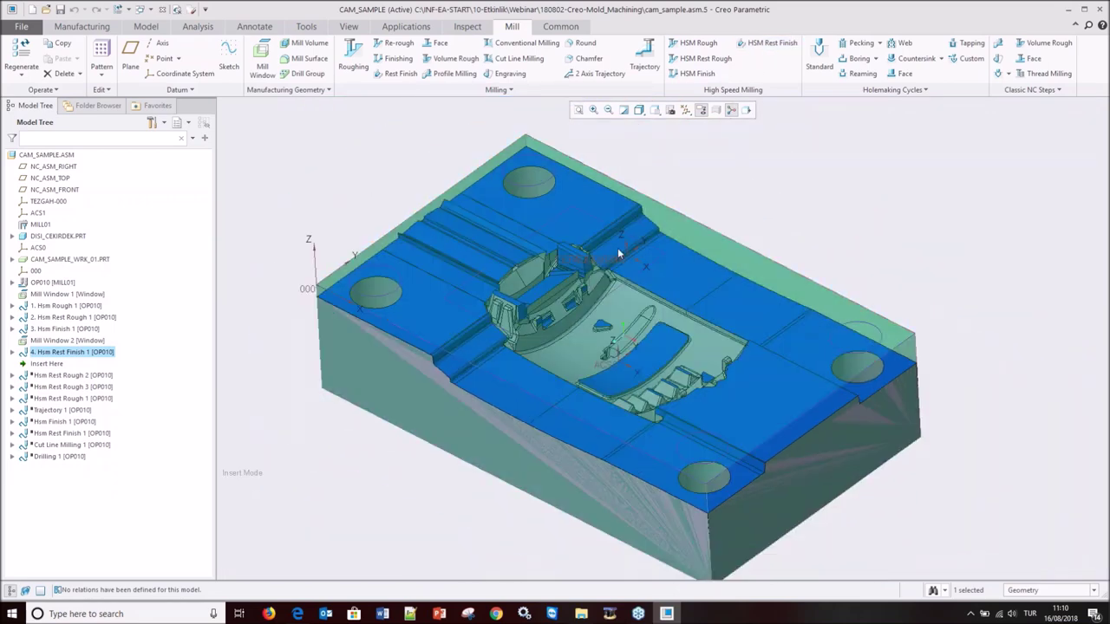
middle_drag(680, 203, 684, 183)
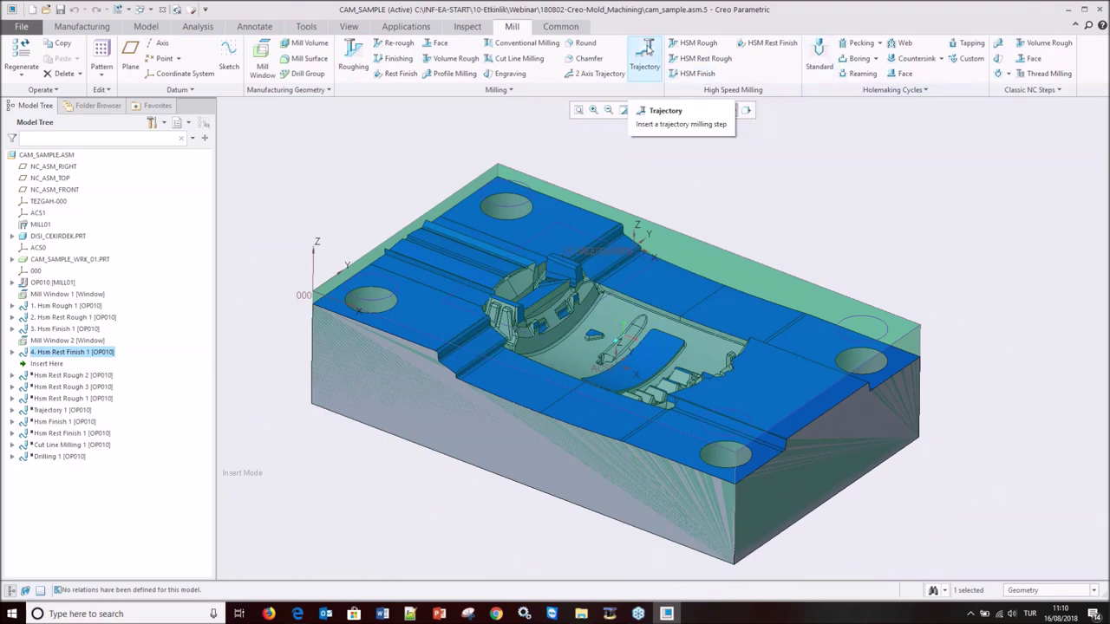
- Start a Trajectory milling step with tool SF6_5_ISO50, copying its cutting data
click(647, 50)
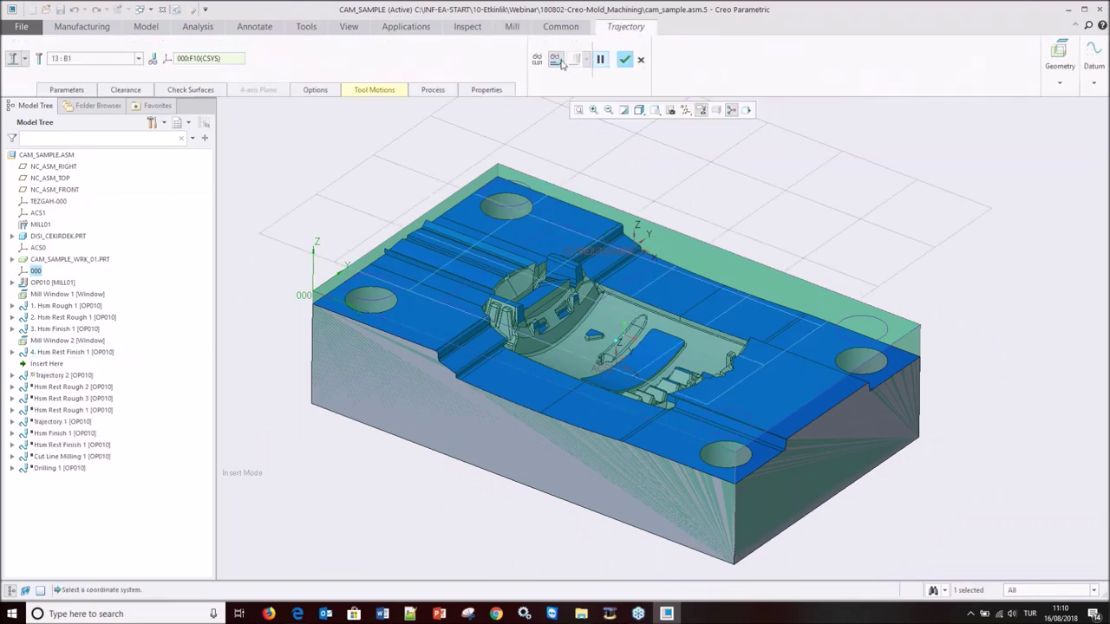
click(108, 60)
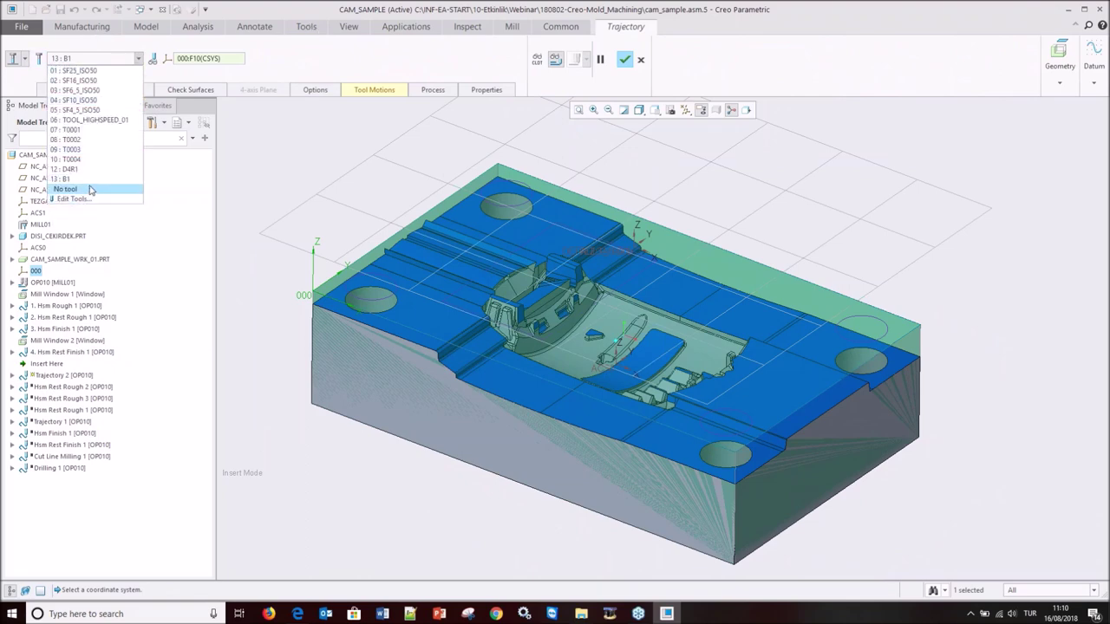
click(82, 90)
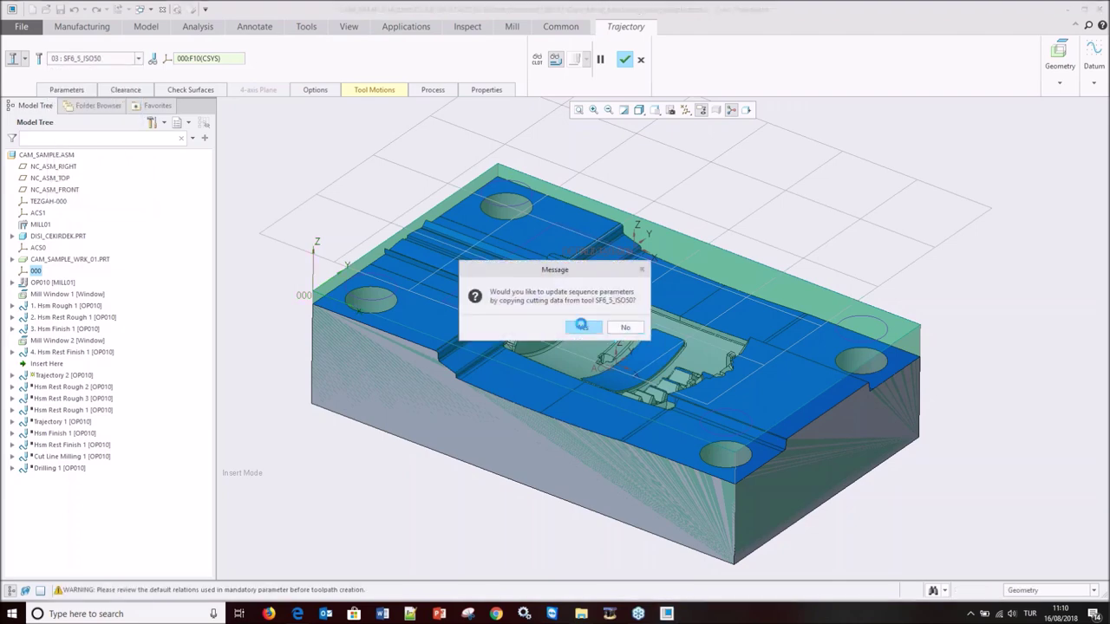
click(583, 328)
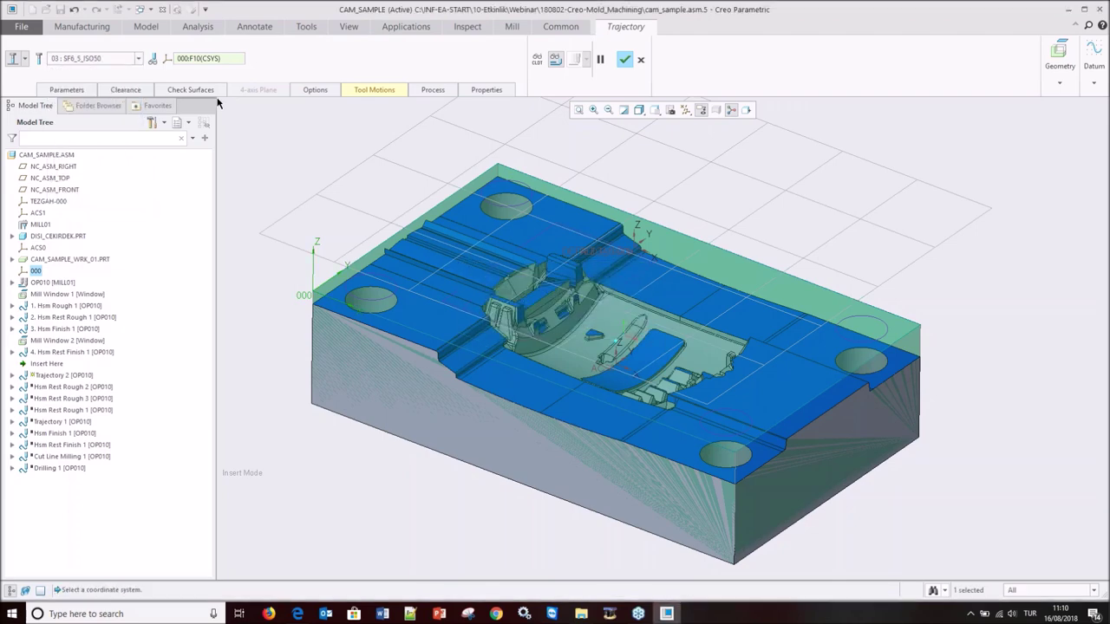
click(83, 92)
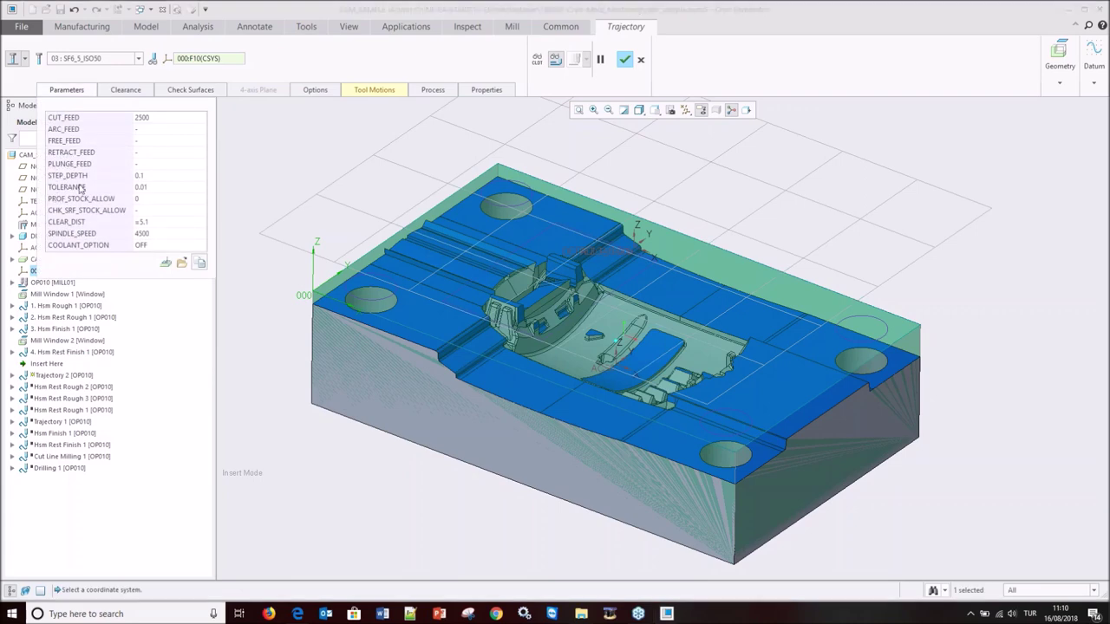
click(126, 90)
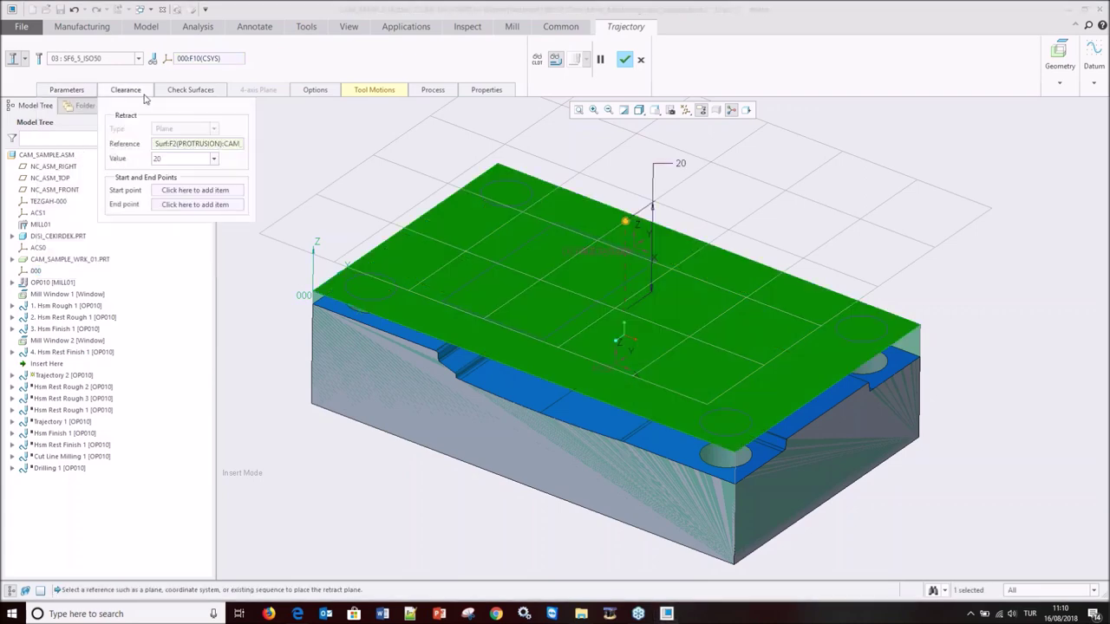
- Add a Curve Cut along the corner hole edge and set its start point
click(374, 90)
click(525, 124)
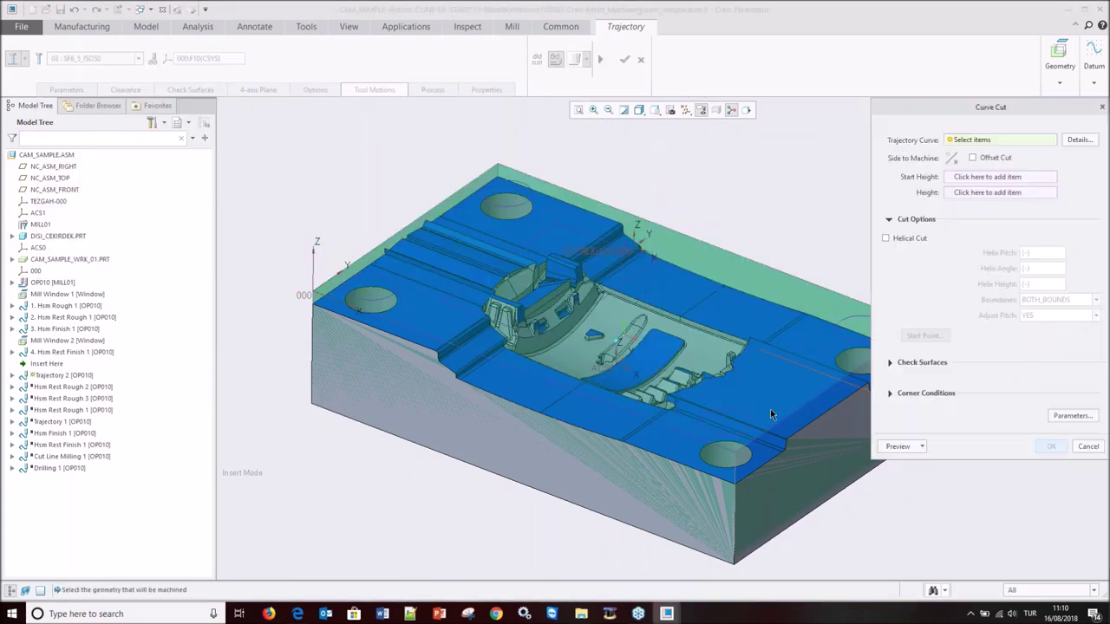
scroll(771, 414, up, 3)
mouse_move(590, 292)
middle_down()
mouse_move(706, 547)
mouse_move(684, 512)
middle_up()
click(707, 547)
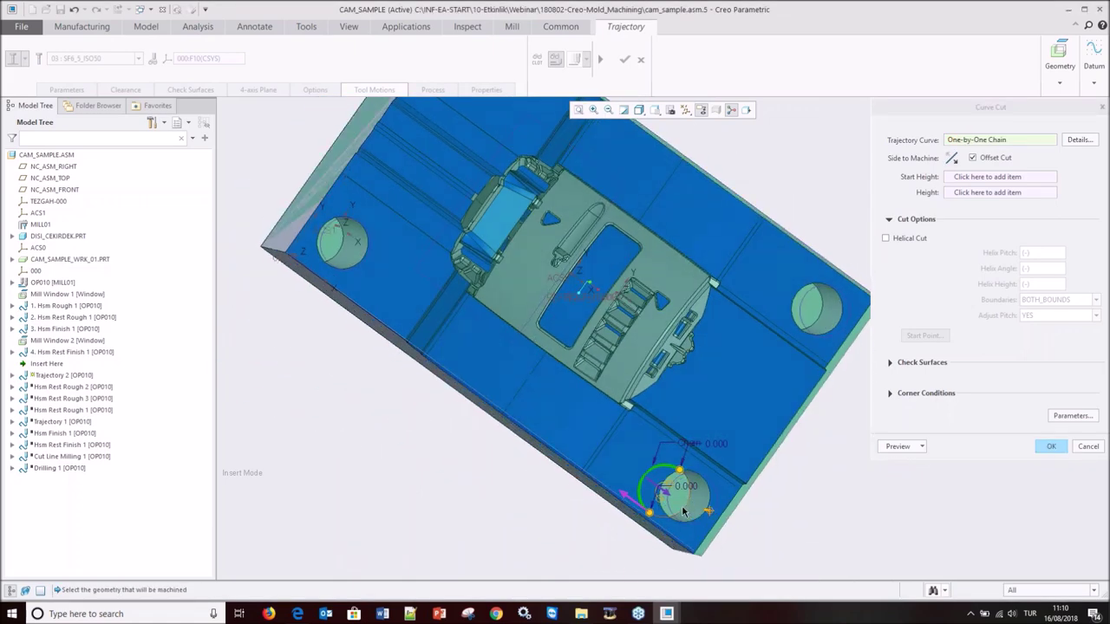
click(667, 494)
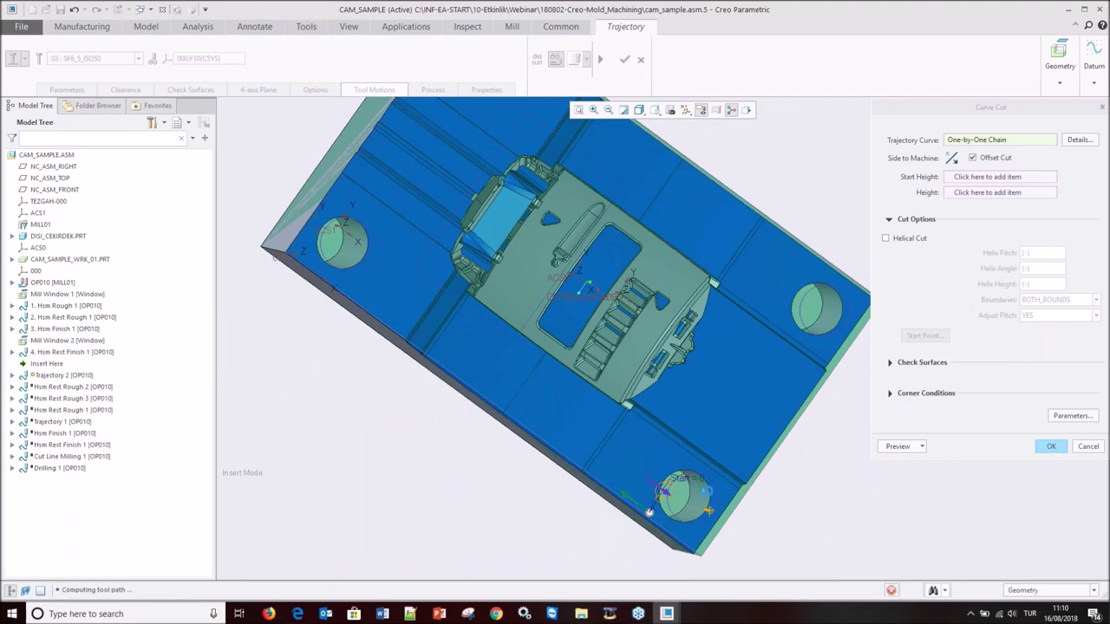
mouse_move(659, 483)
middle_down()
mouse_move(679, 411)
mouse_move(682, 425)
middle_up()
- Use the block's top face as start height and make the cut helical with pitch 1
click(987, 177)
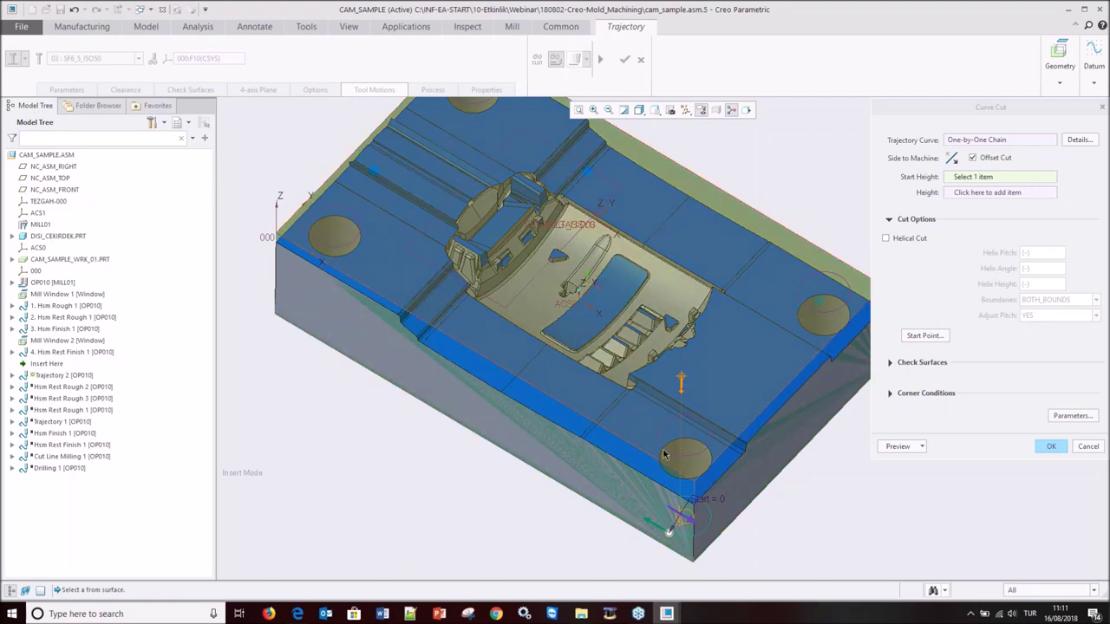
middle_drag(663, 454, 682, 411)
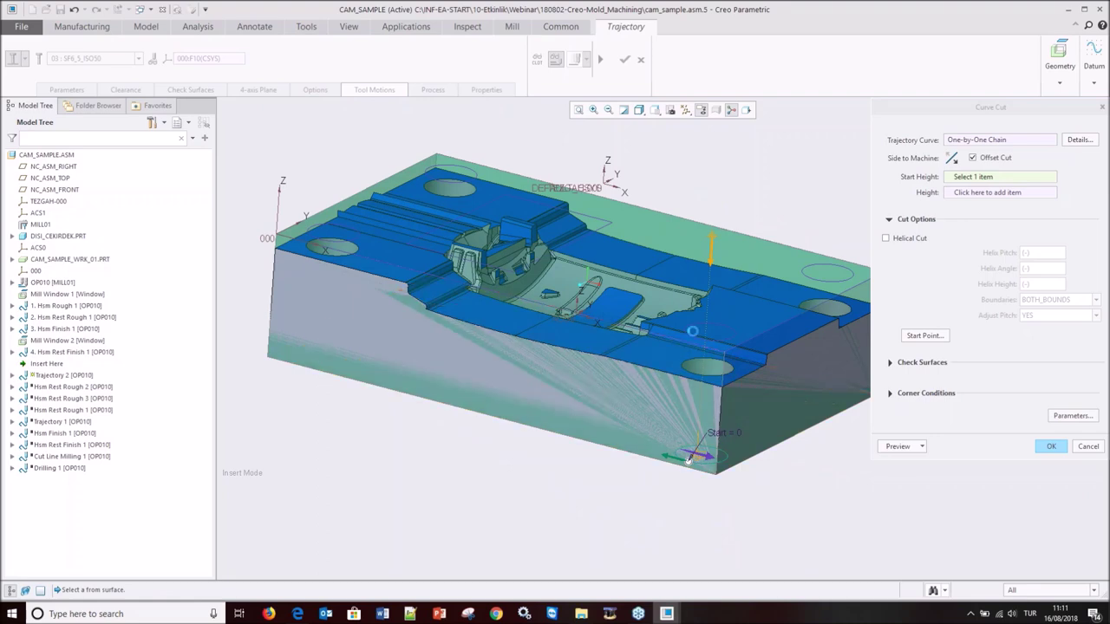
click(812, 353)
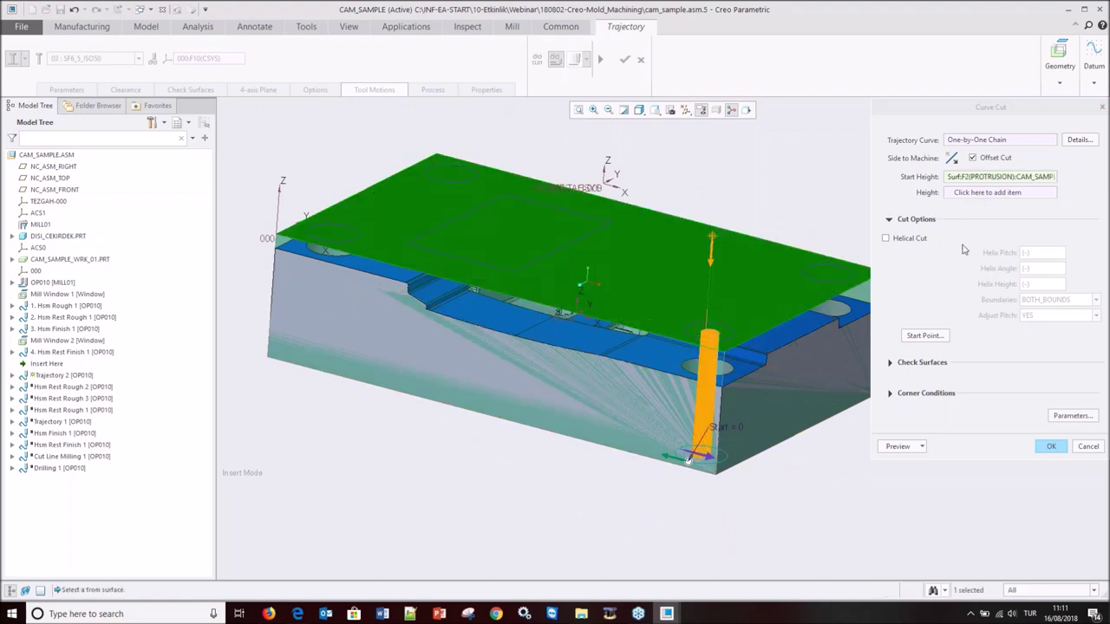
click(898, 238)
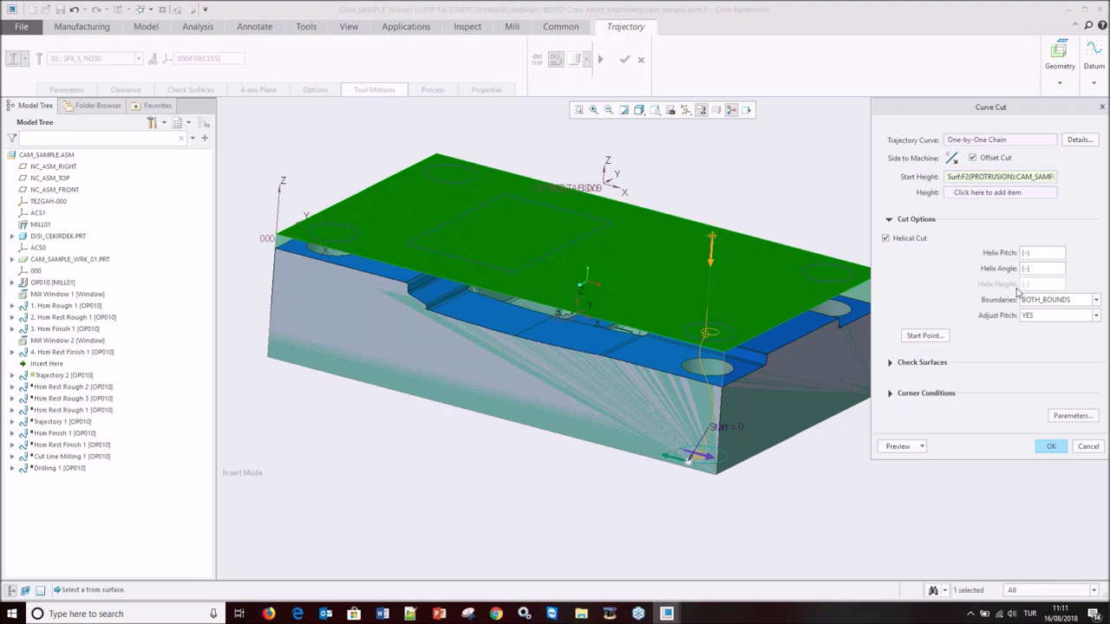
click(1039, 255)
text(1)
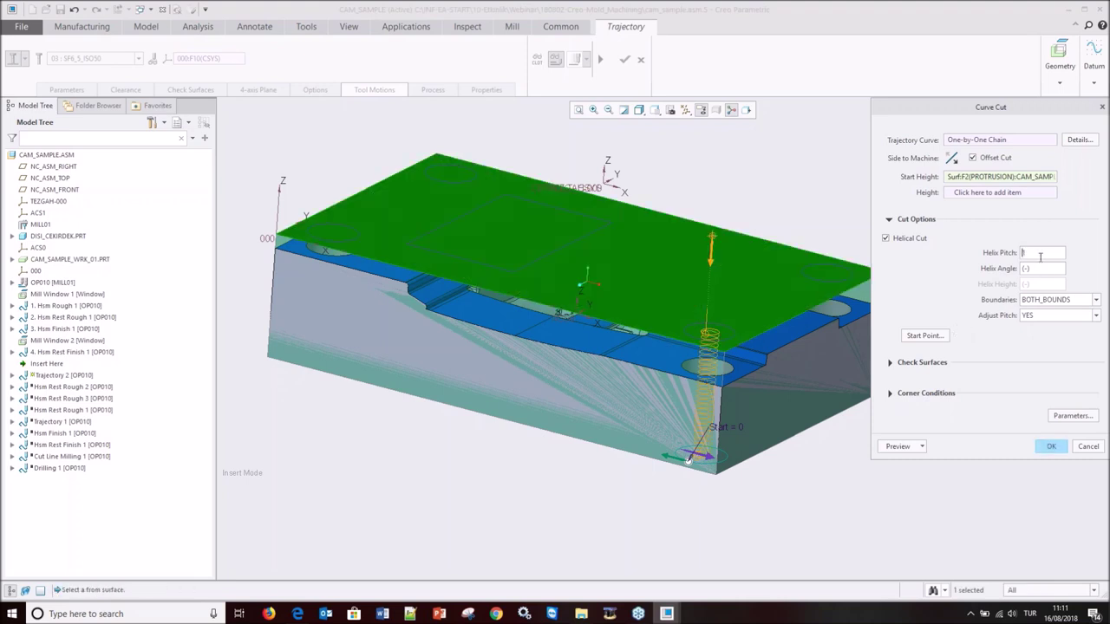
click(1051, 447)
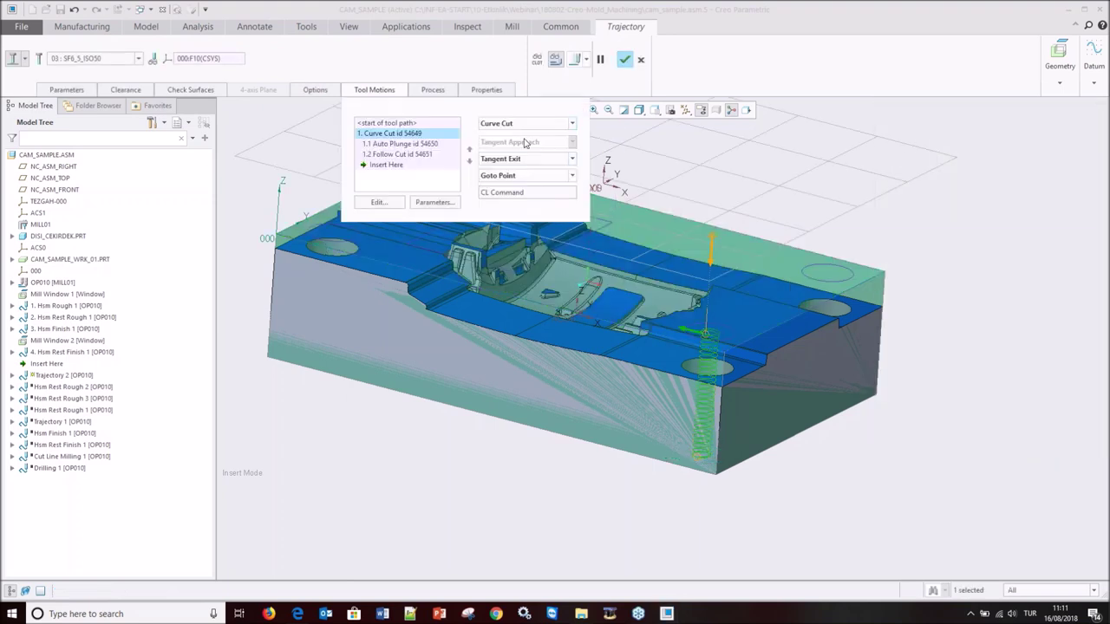
- Play back the trajectory toolpath at a slower speed, then close the playback
click(574, 59)
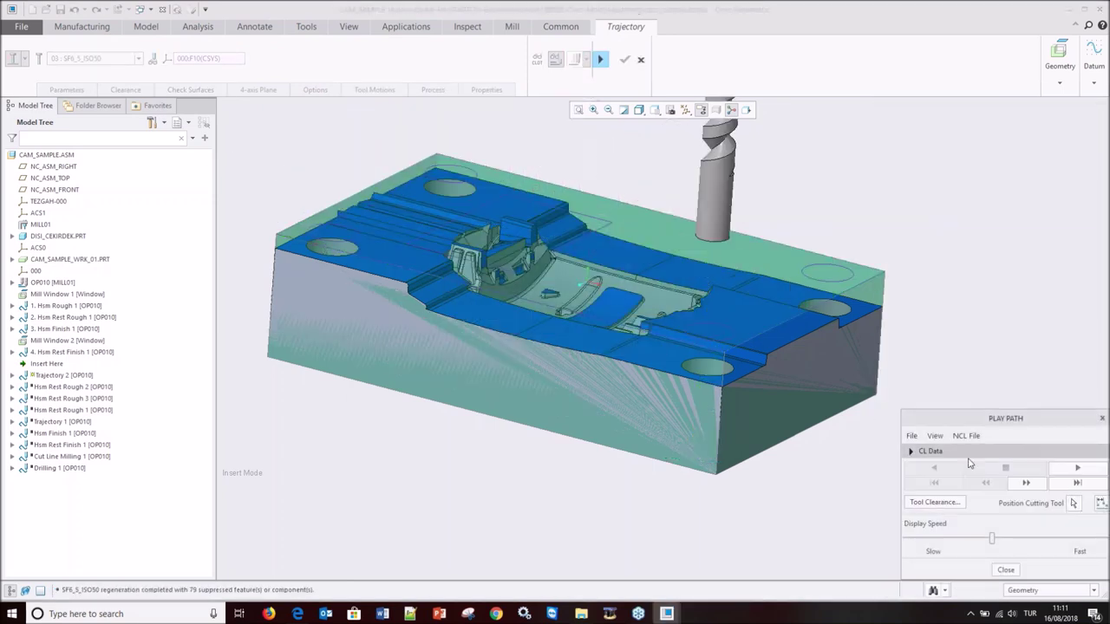
click(922, 538)
click(1077, 469)
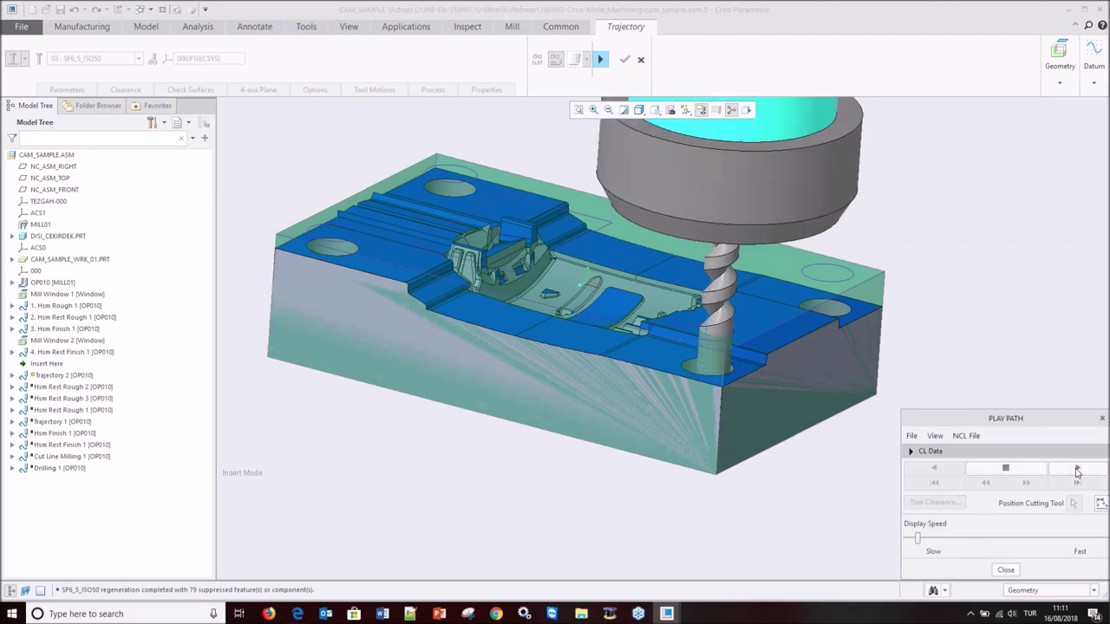
scroll(724, 345, down, 3)
scroll(727, 382, down, 2)
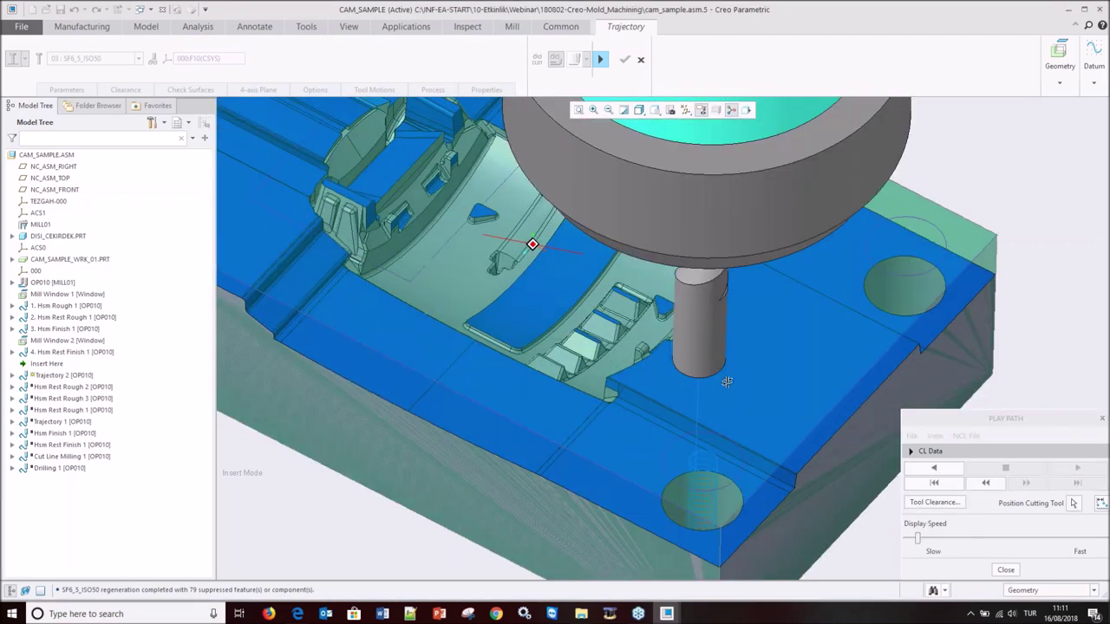
scroll(727, 381, up, 3)
scroll(727, 382, up, 2)
click(1005, 570)
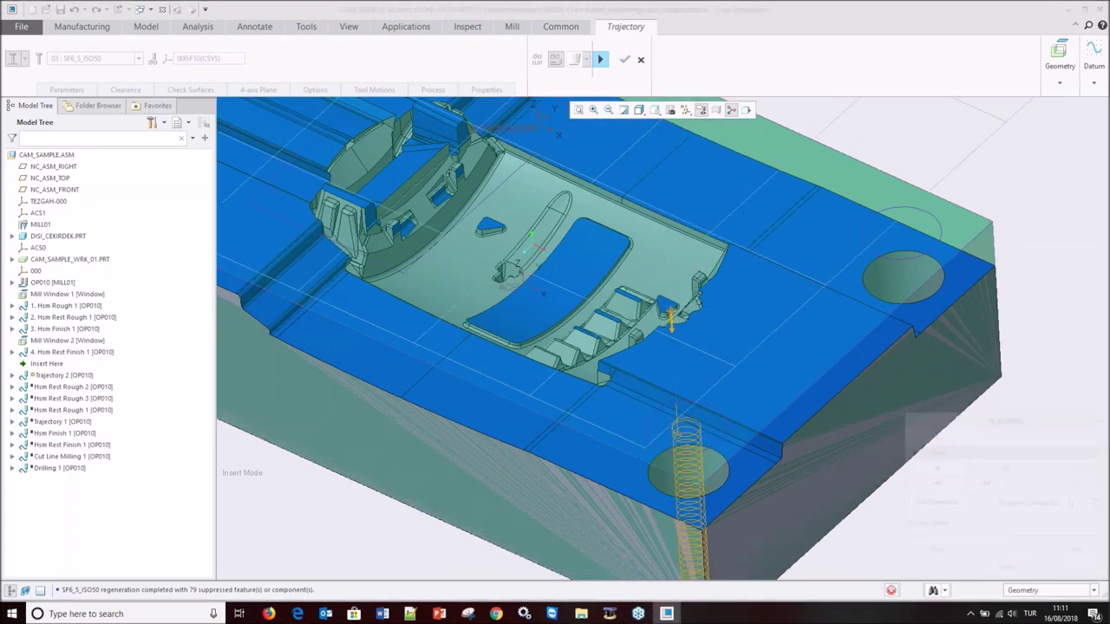
- Insert a tangent Lead Out exit motion after the Follow Cut
click(373, 90)
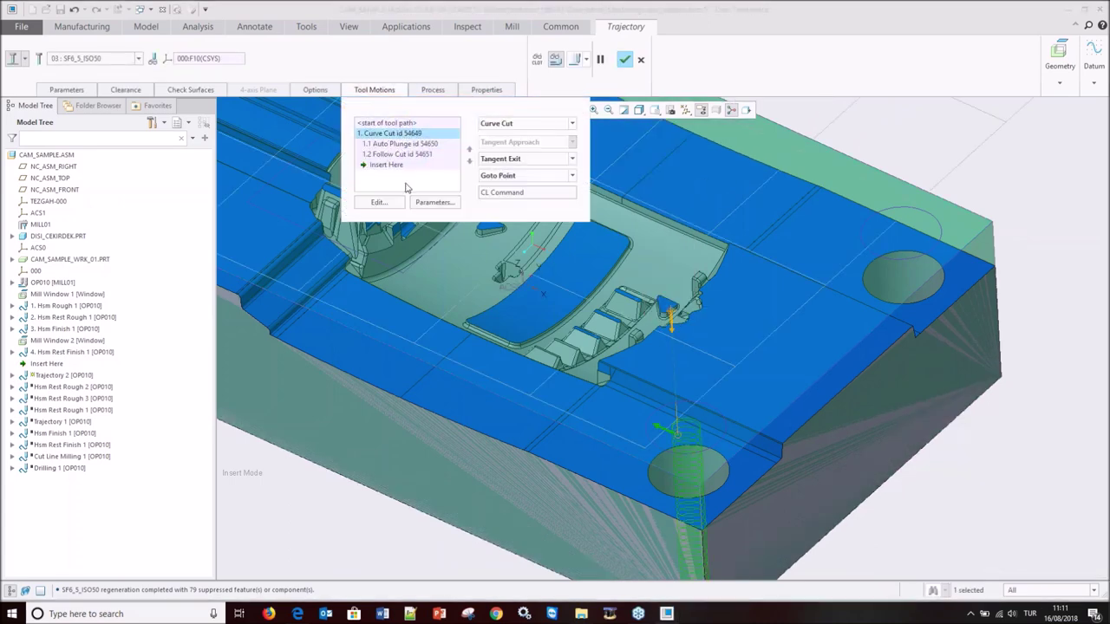
scroll(699, 501, up, 2)
scroll(699, 520, down, 3)
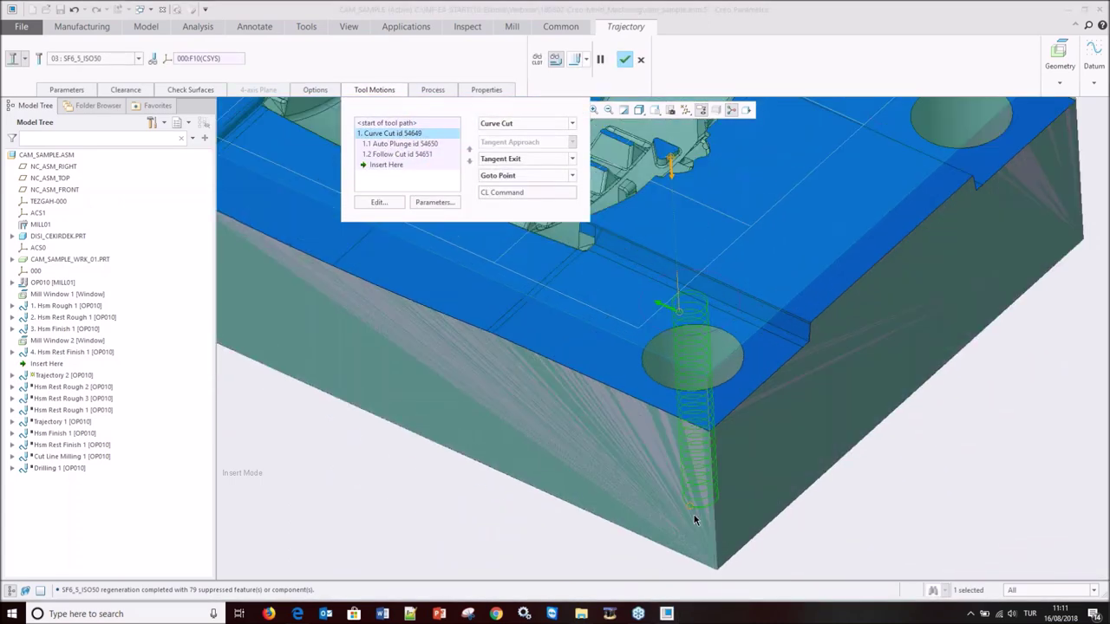
click(386, 165)
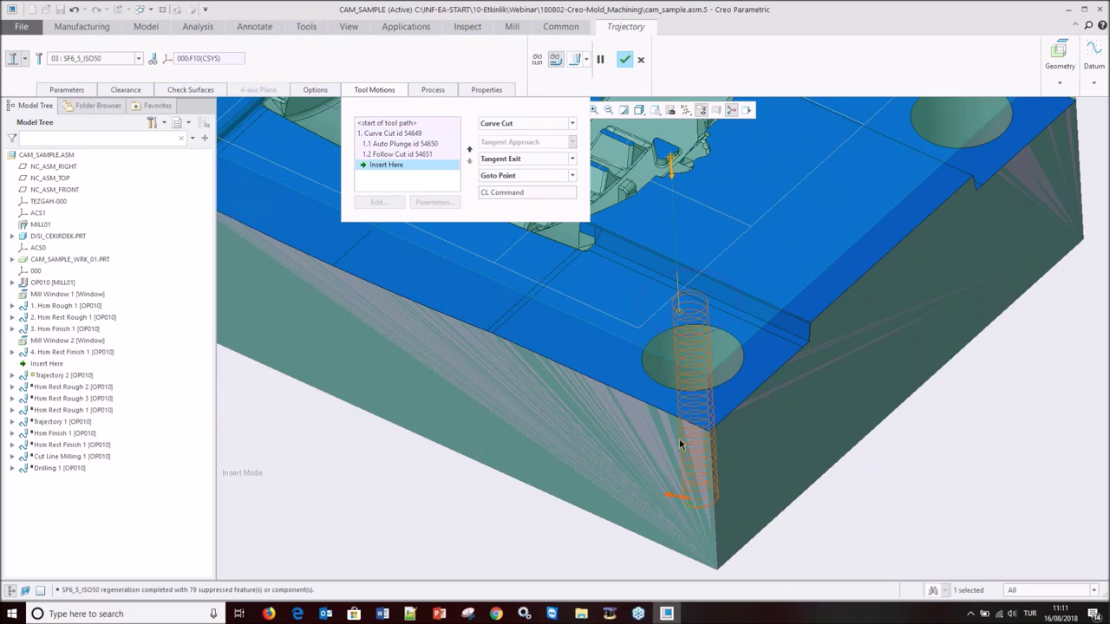
click(572, 160)
click(548, 206)
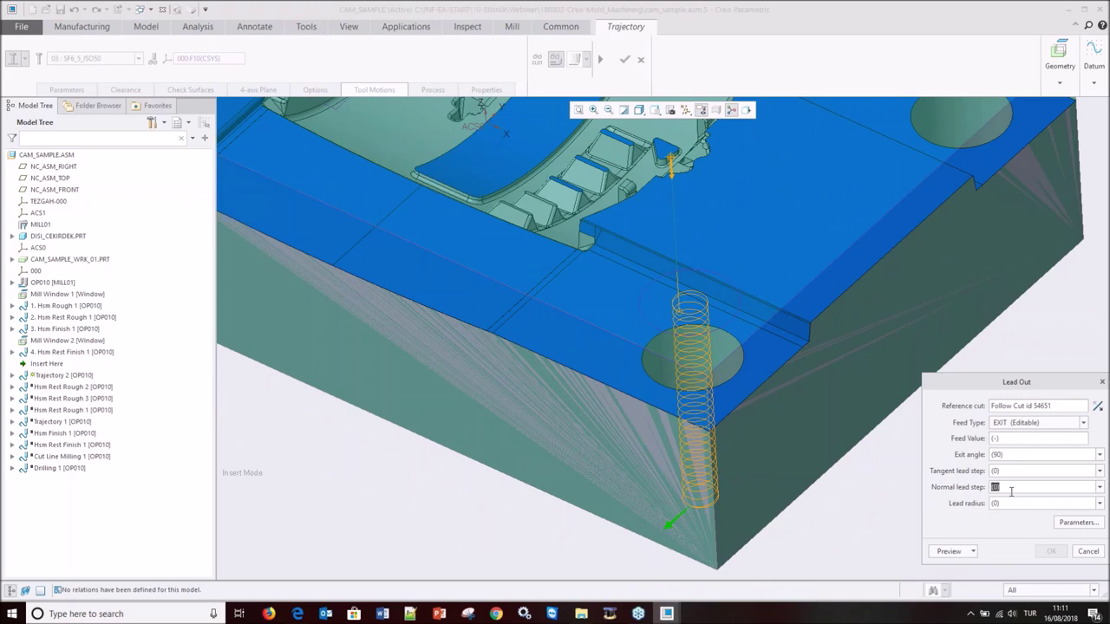
- Give the Lead Out normal lead step 1, lead radius 1 and exit angle 60
text(3)
click(995, 487)
text(1)
click(1010, 487)
click(1006, 454)
text(0)
text(0)
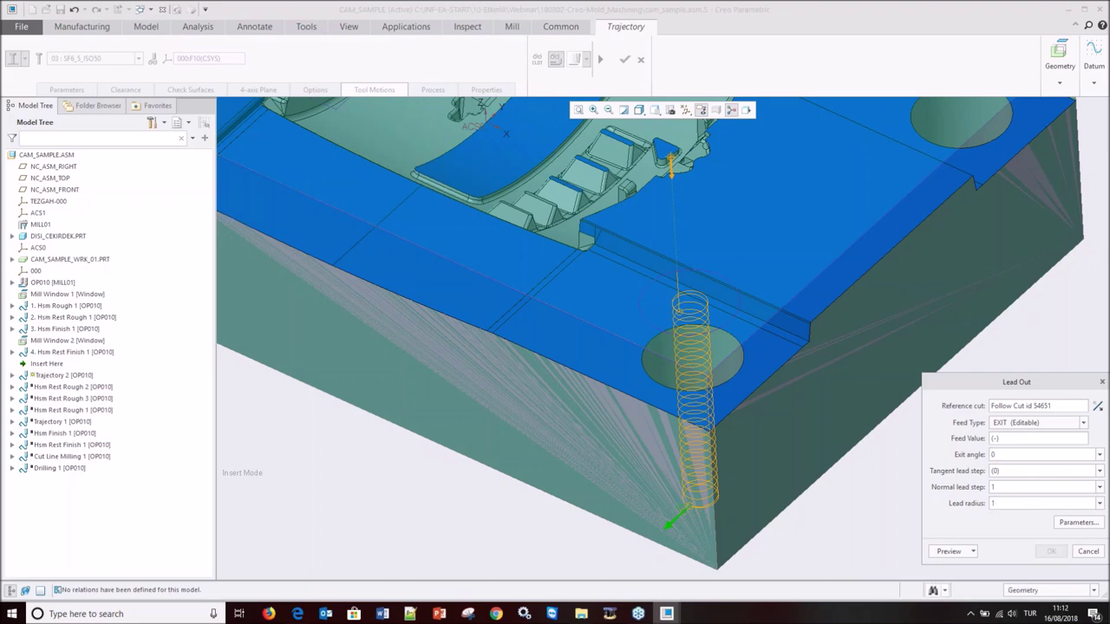
text(6)
scroll(677, 503, down, 3)
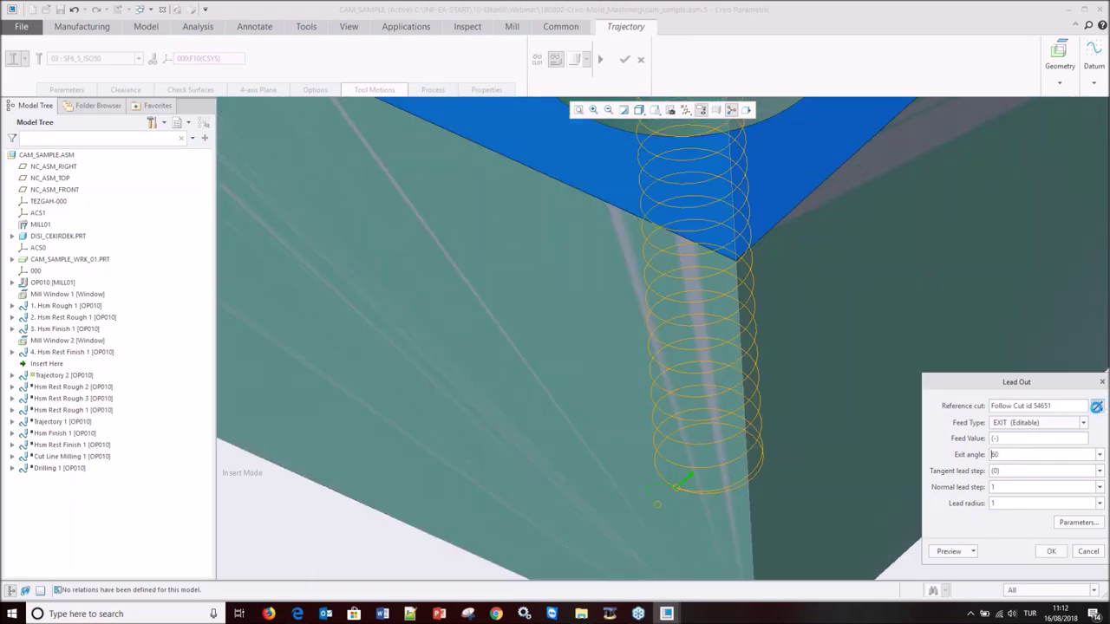
click(1051, 553)
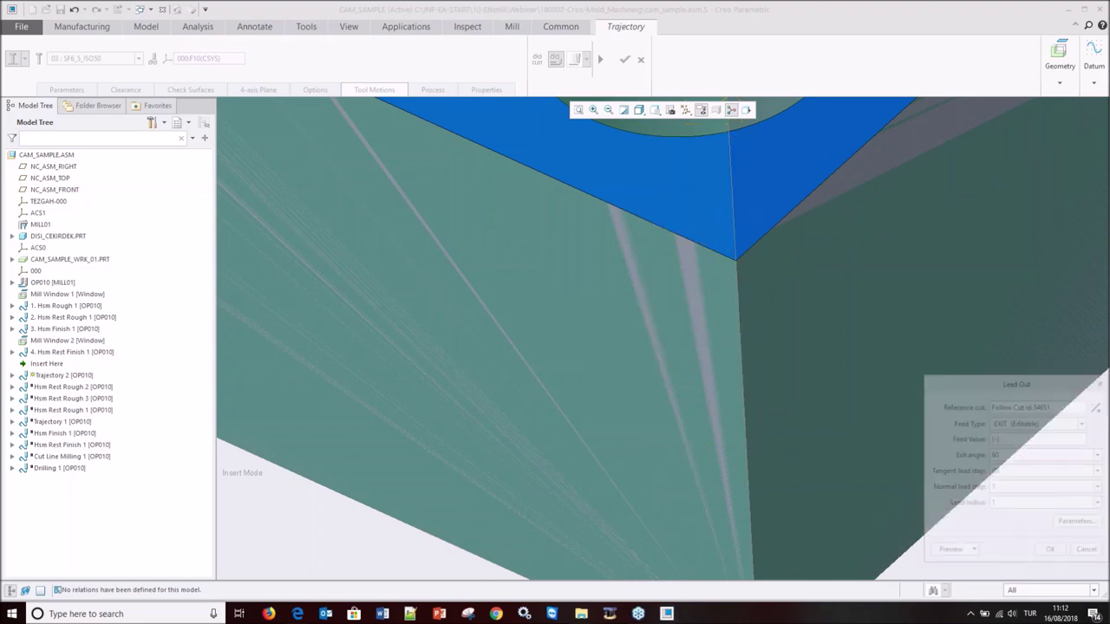
click(574, 59)
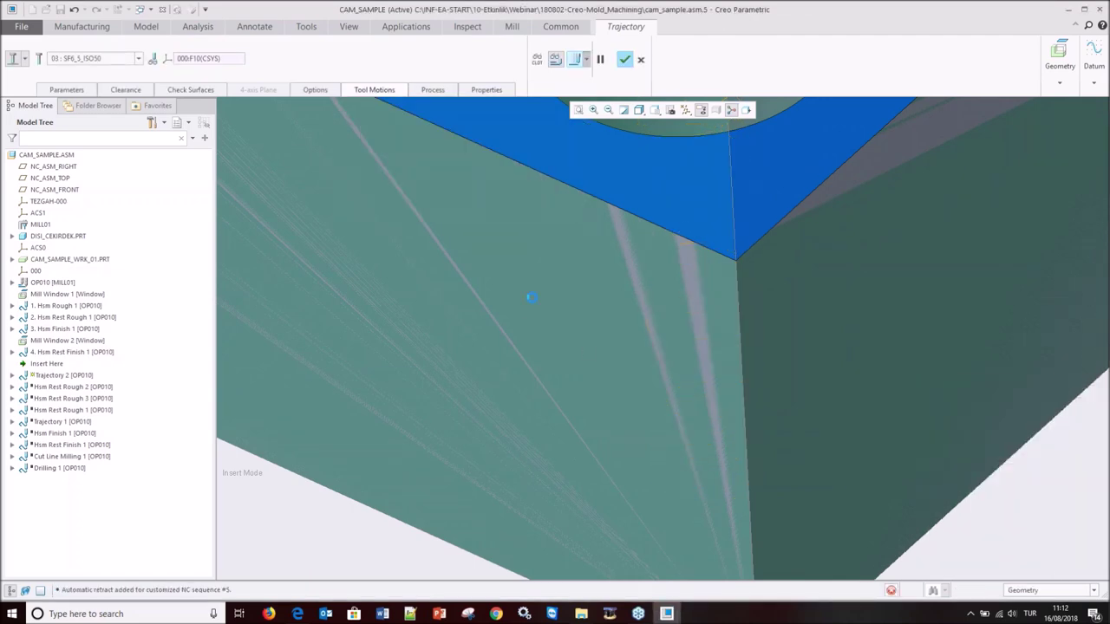
- Play the helical toolpath to the end and switch the model to Hidden Line display
scroll(493, 374, up, 4)
click(1069, 469)
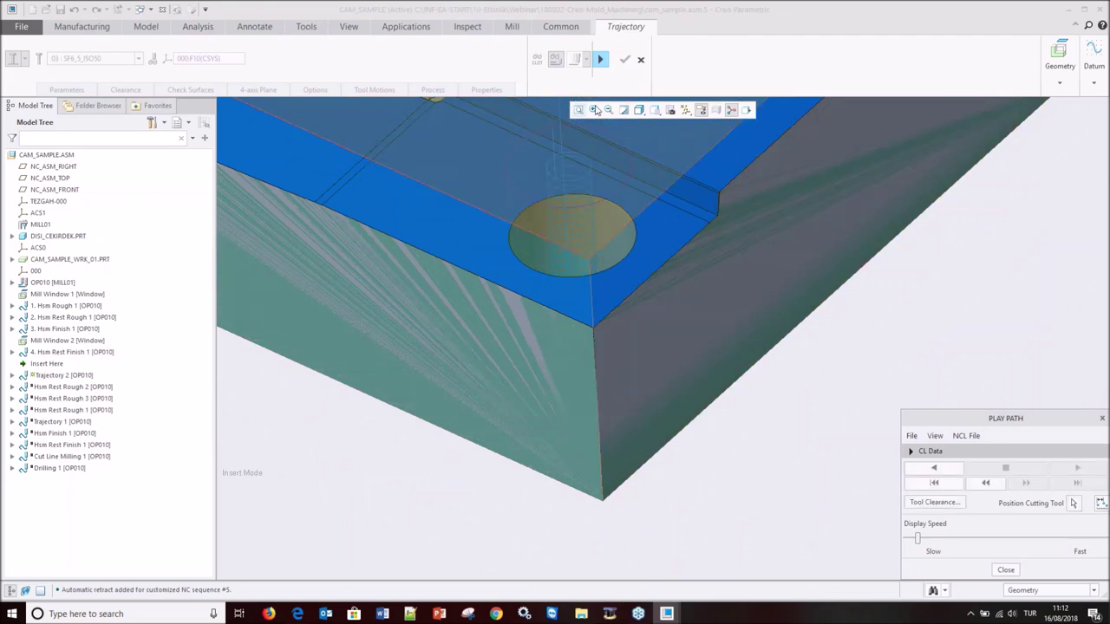
click(639, 109)
click(646, 177)
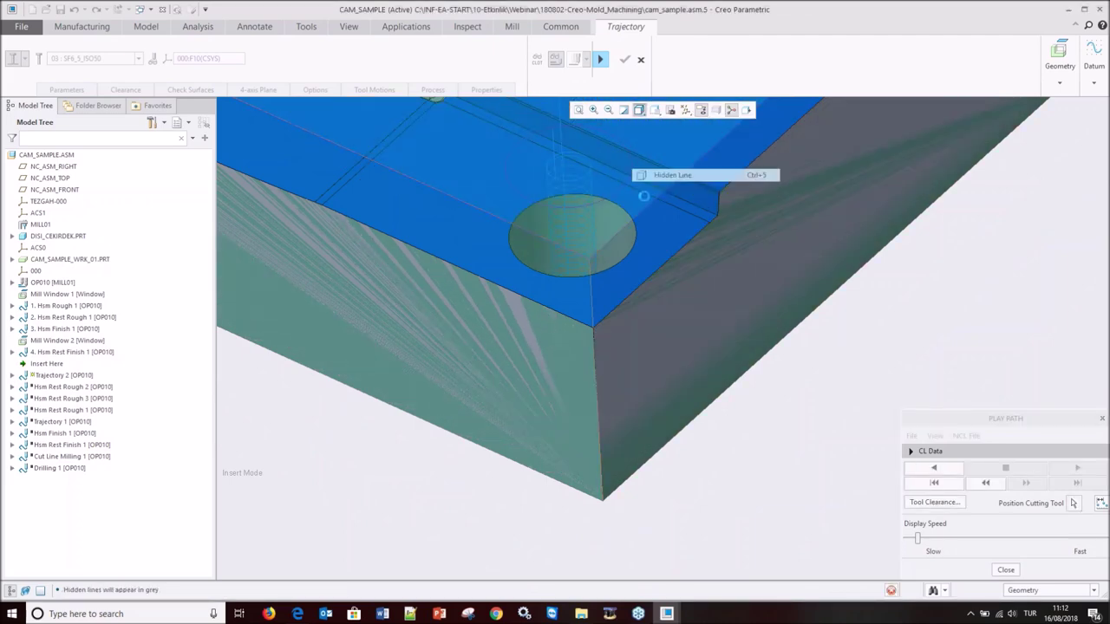
scroll(584, 396, down, 2)
scroll(578, 410, down, 2)
middle_drag(578, 411, 580, 411)
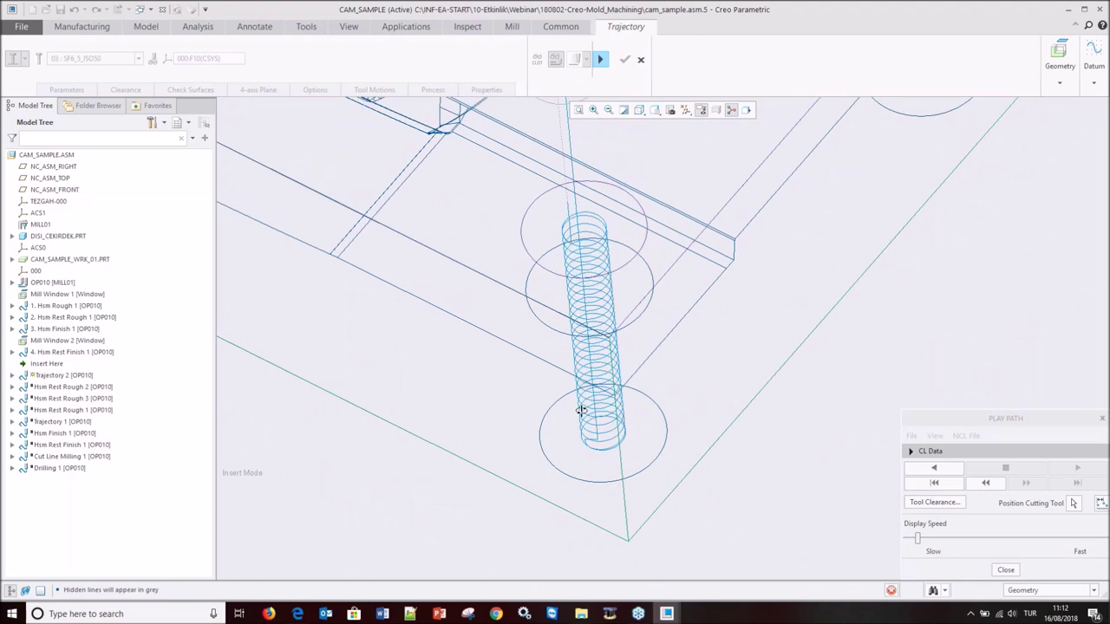
scroll(594, 459, up, 2)
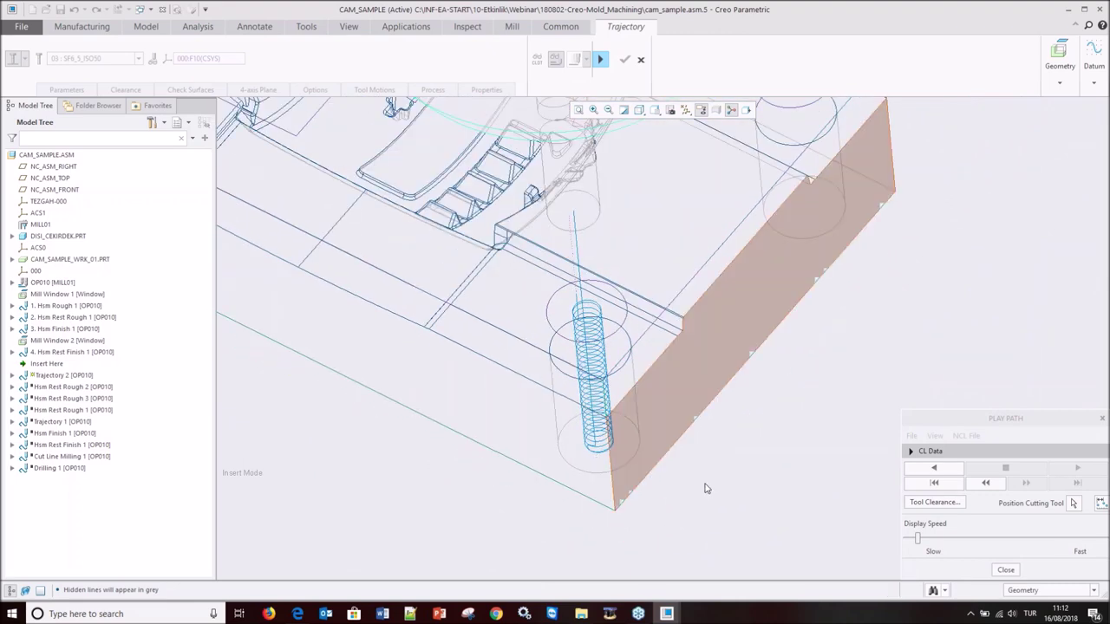
- Close playback and commit the step as '5. Trajectory 2'
click(999, 570)
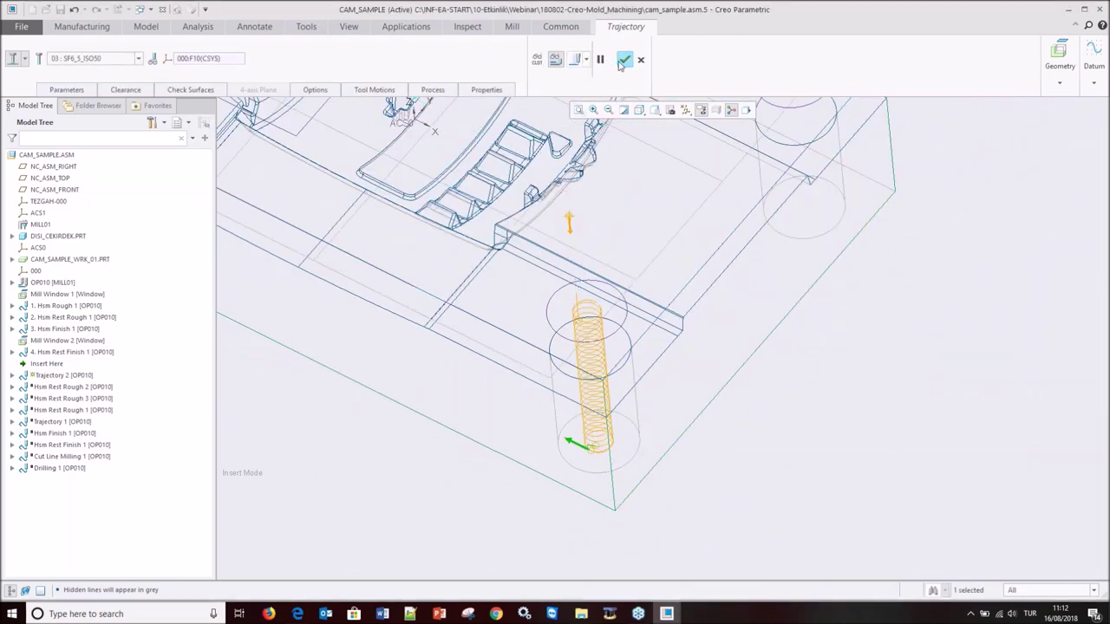
click(625, 60)
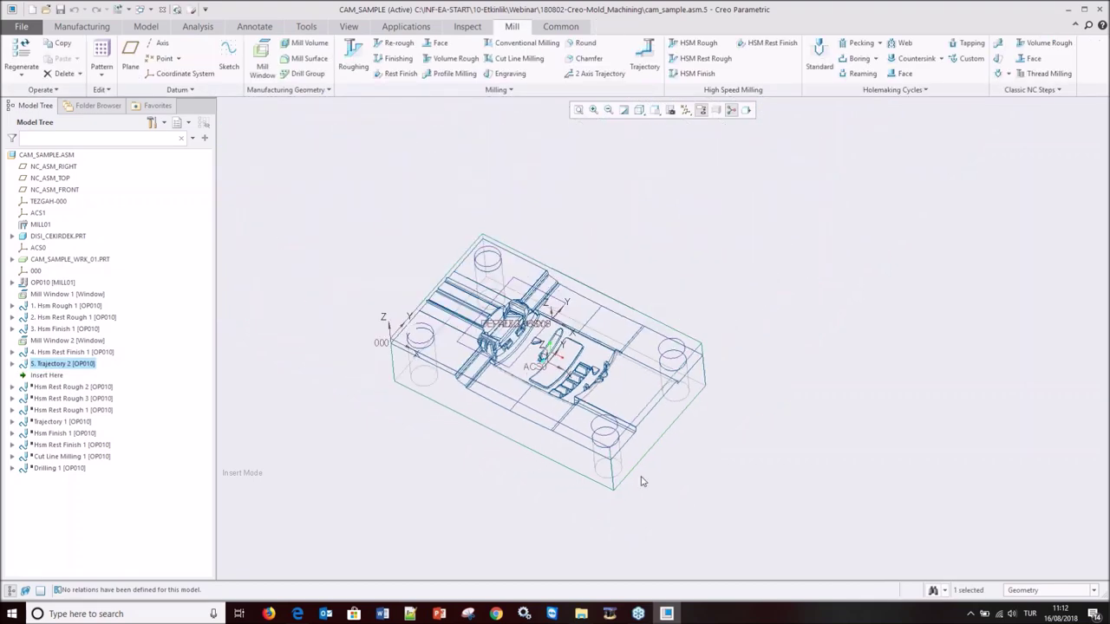
middle_drag(488, 344, 671, 242)
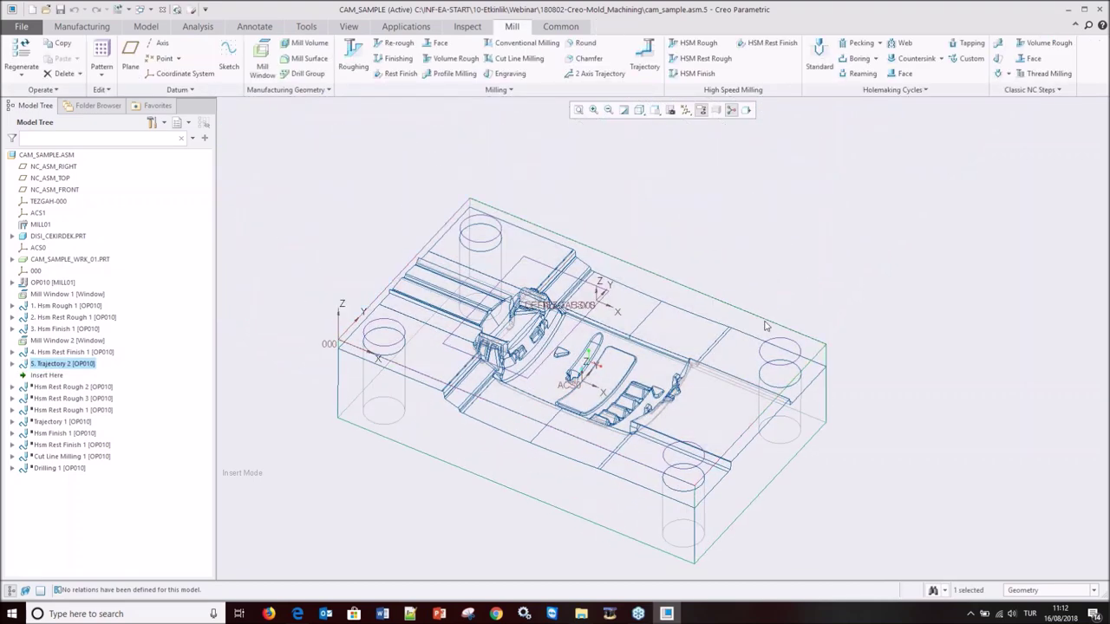
click(651, 224)
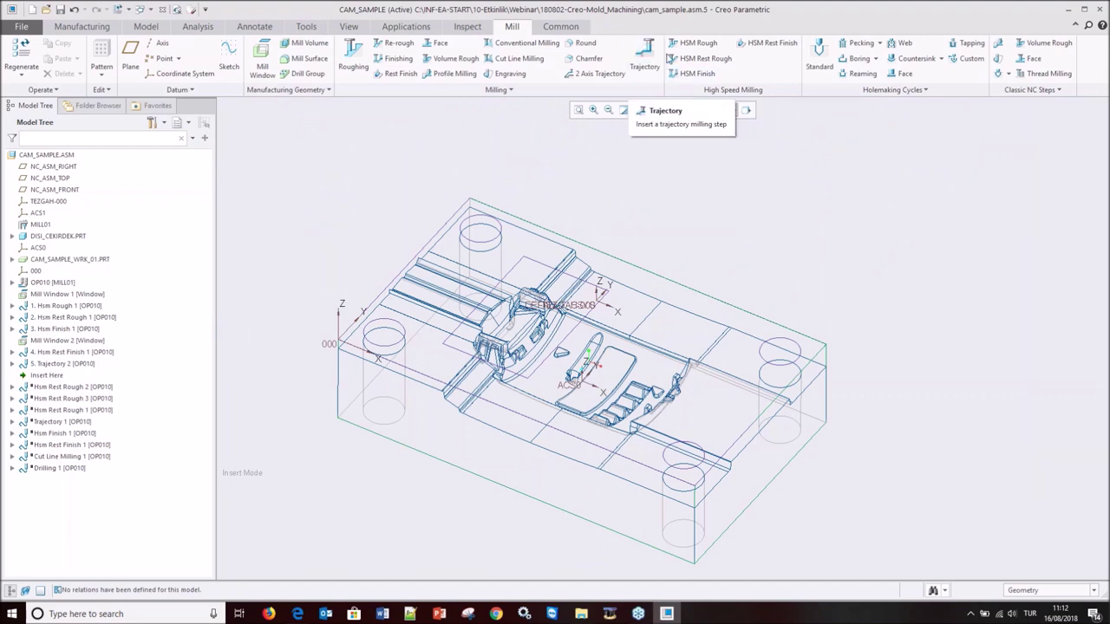
- Start a Standard drilling step using a newly created basic drill T0006
click(818, 54)
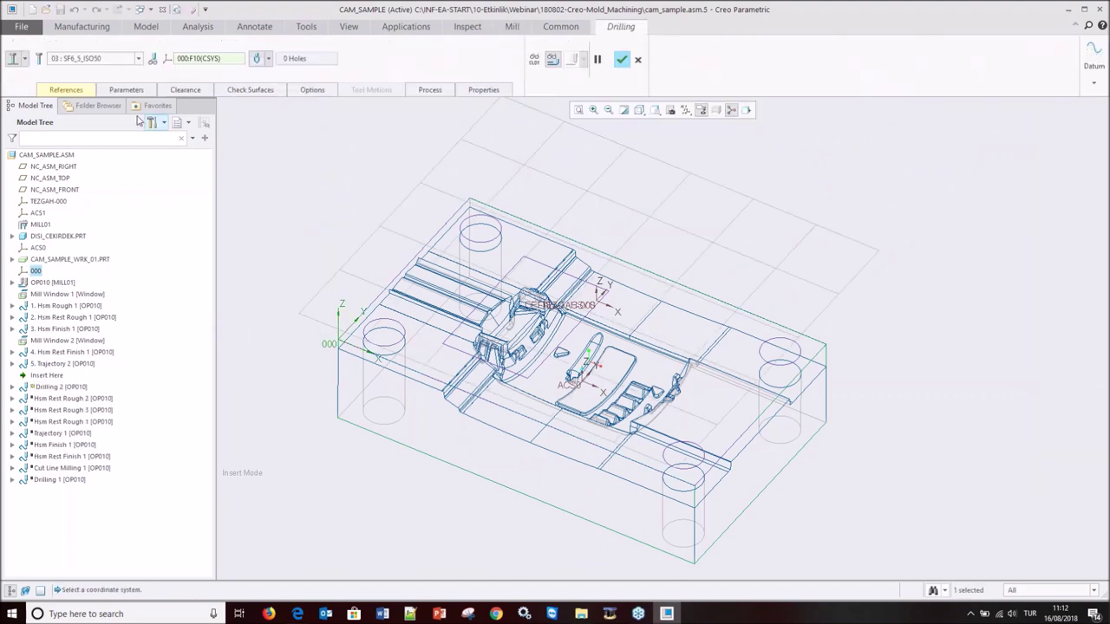
click(138, 58)
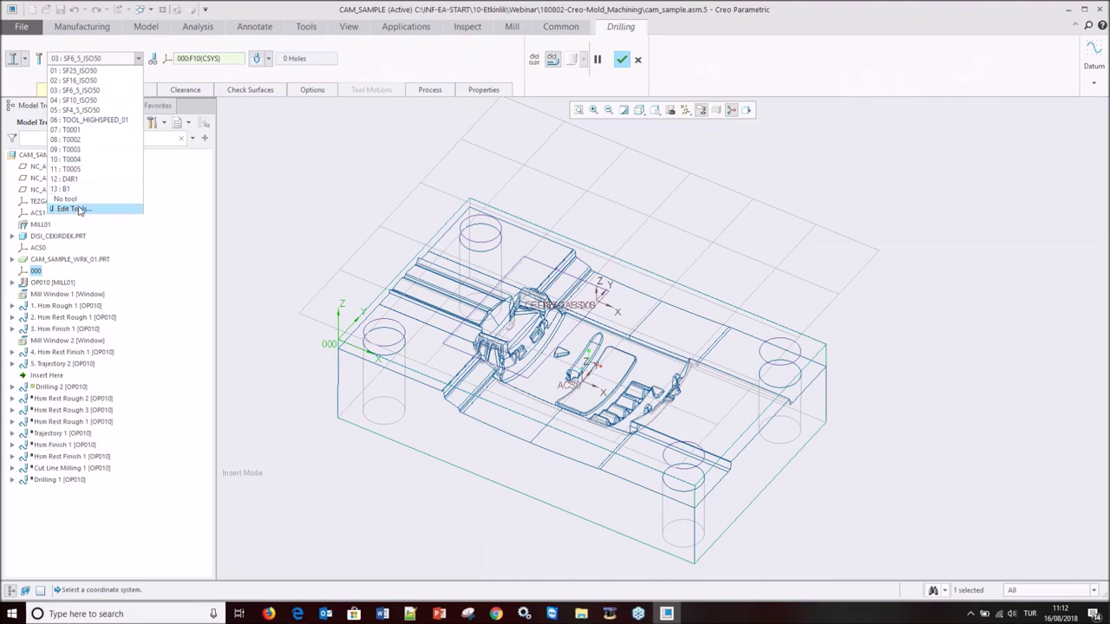
click(74, 209)
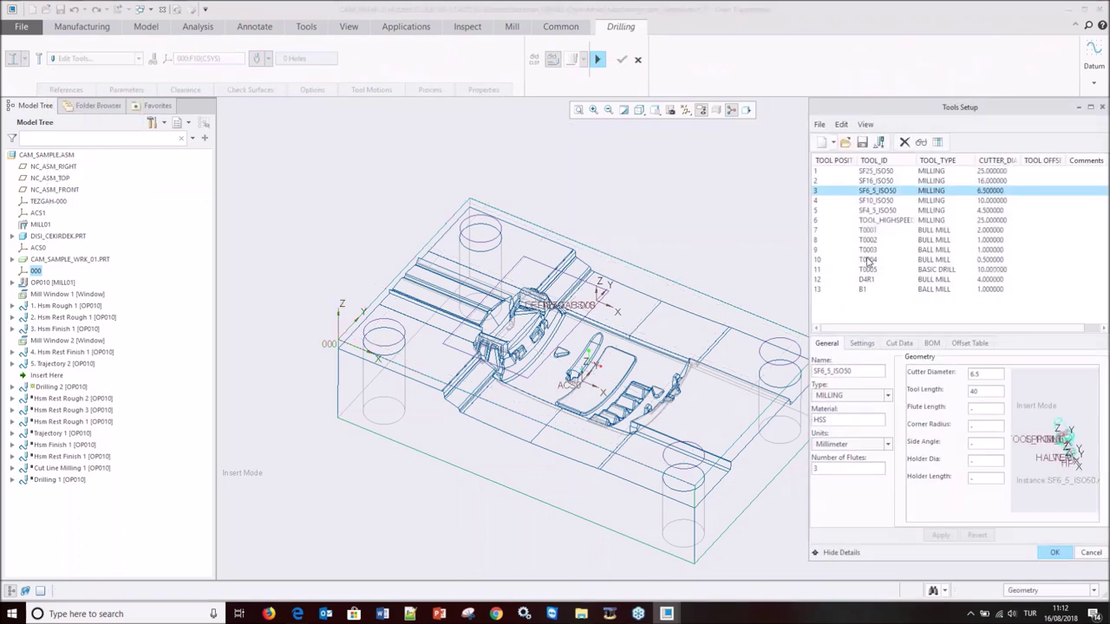
click(821, 142)
double_click(1061, 452)
text(10)
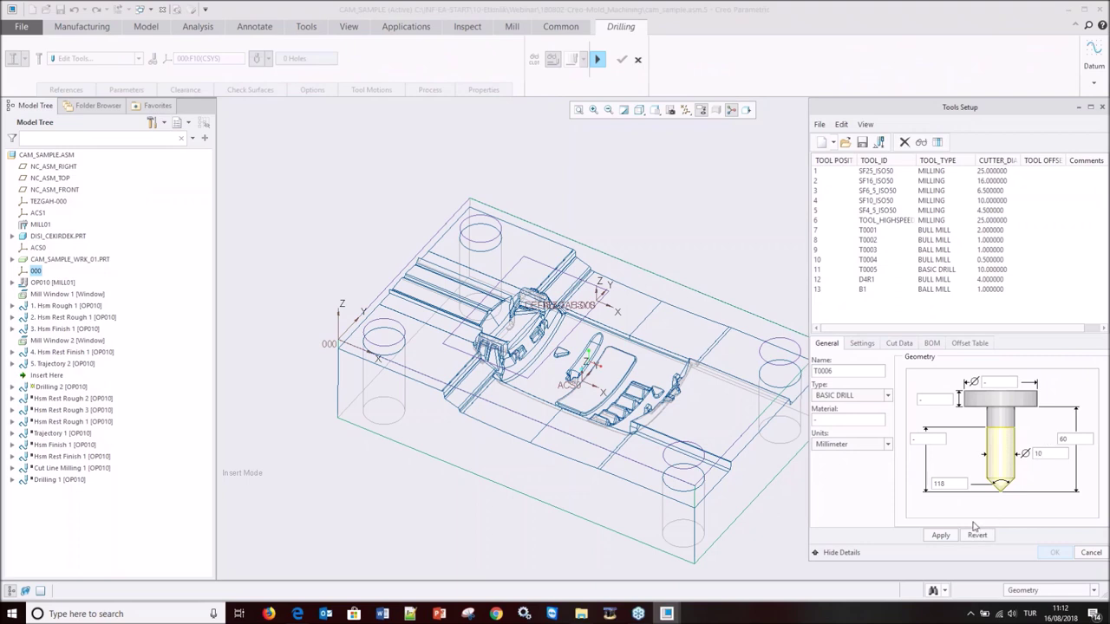
click(947, 535)
click(1054, 552)
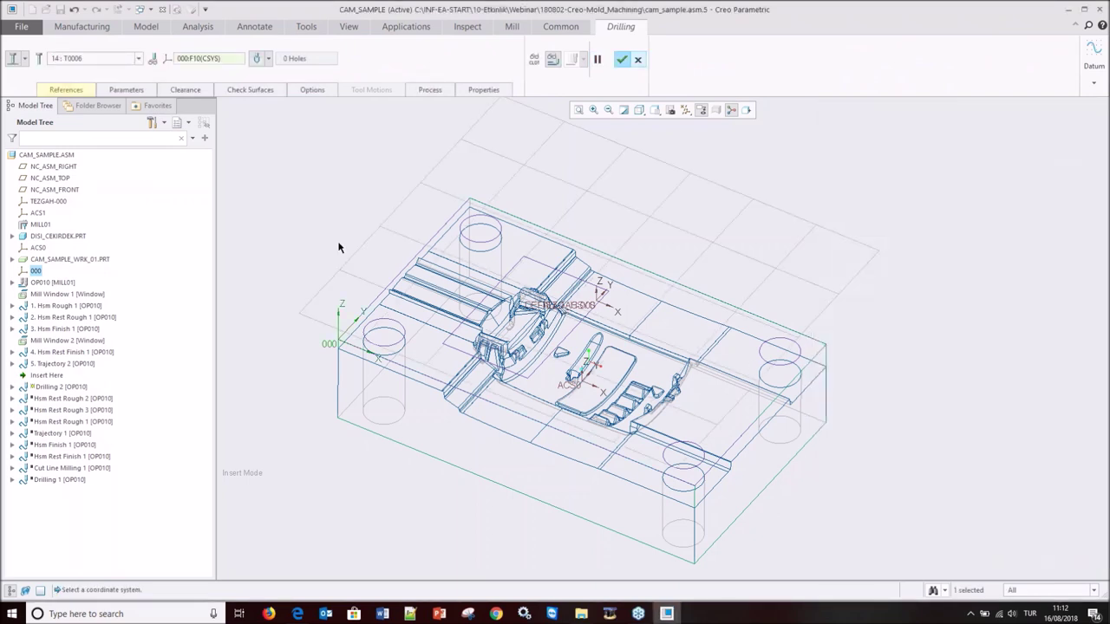
- Target the four diameter-10 corner holes in the drilling references
click(62, 91)
click(180, 172)
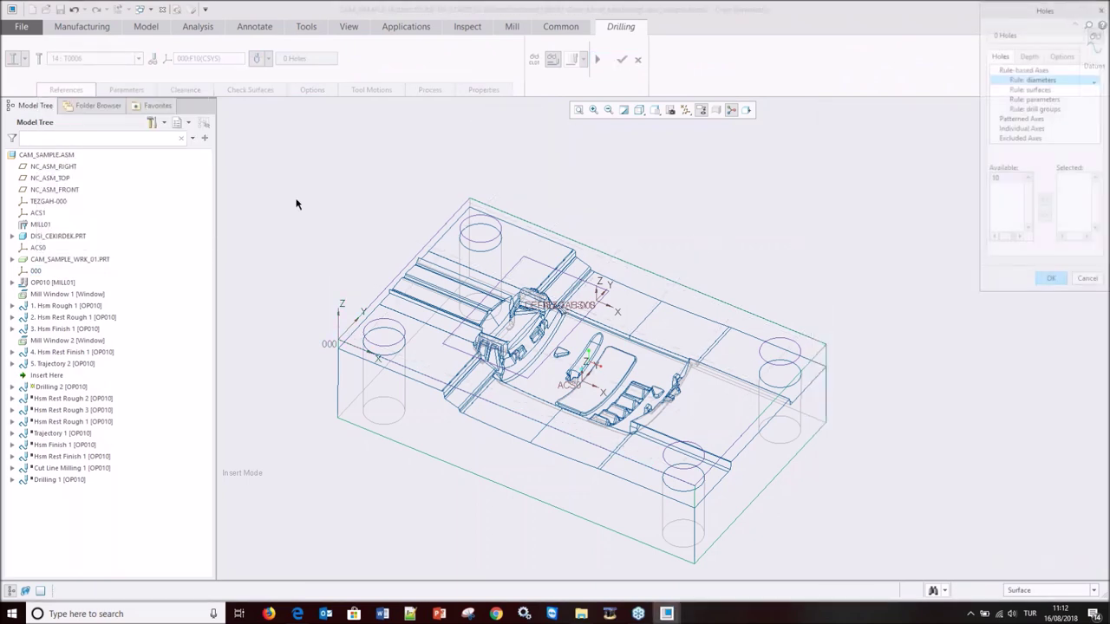
click(1006, 185)
click(1045, 200)
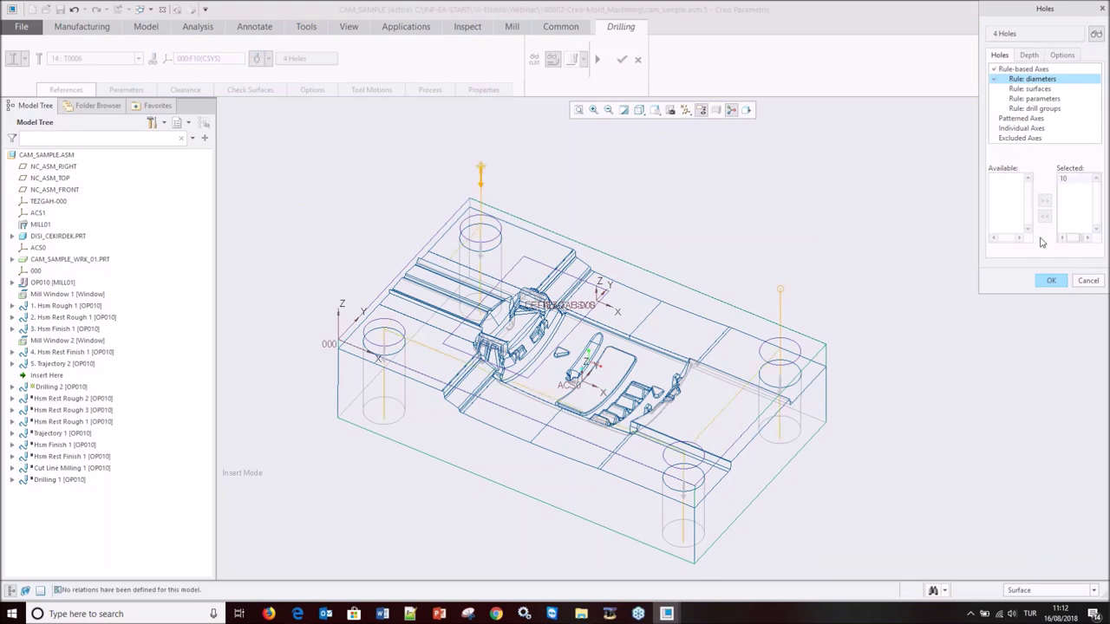
click(1049, 280)
middle_drag(659, 260, 641, 300)
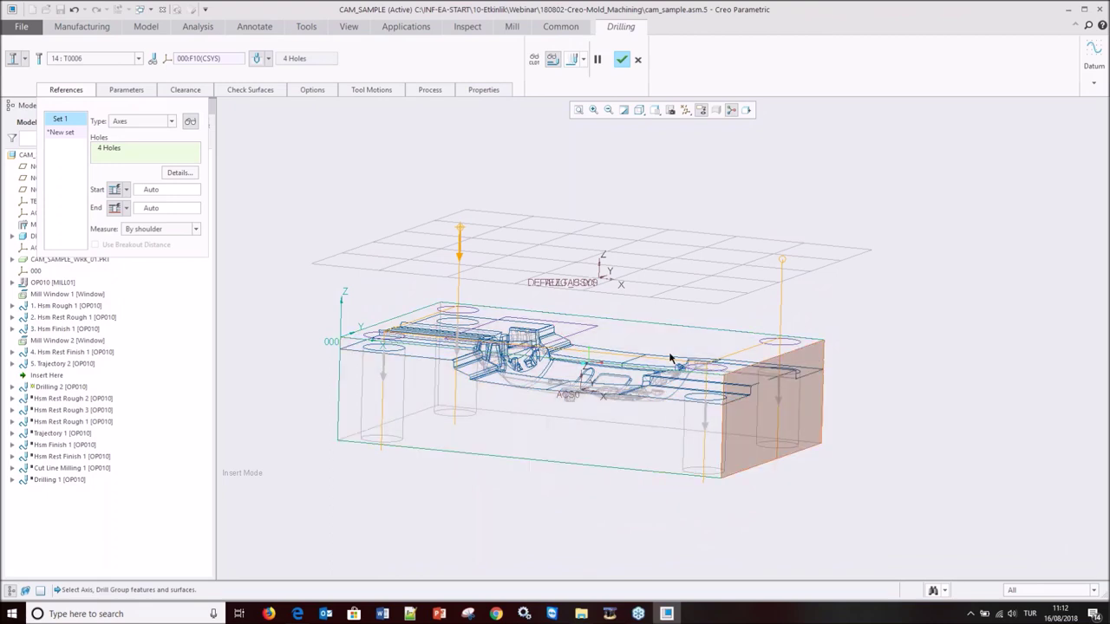
- Simulate drilling the four holes and commit the step as '6. Drilling 2'
click(571, 59)
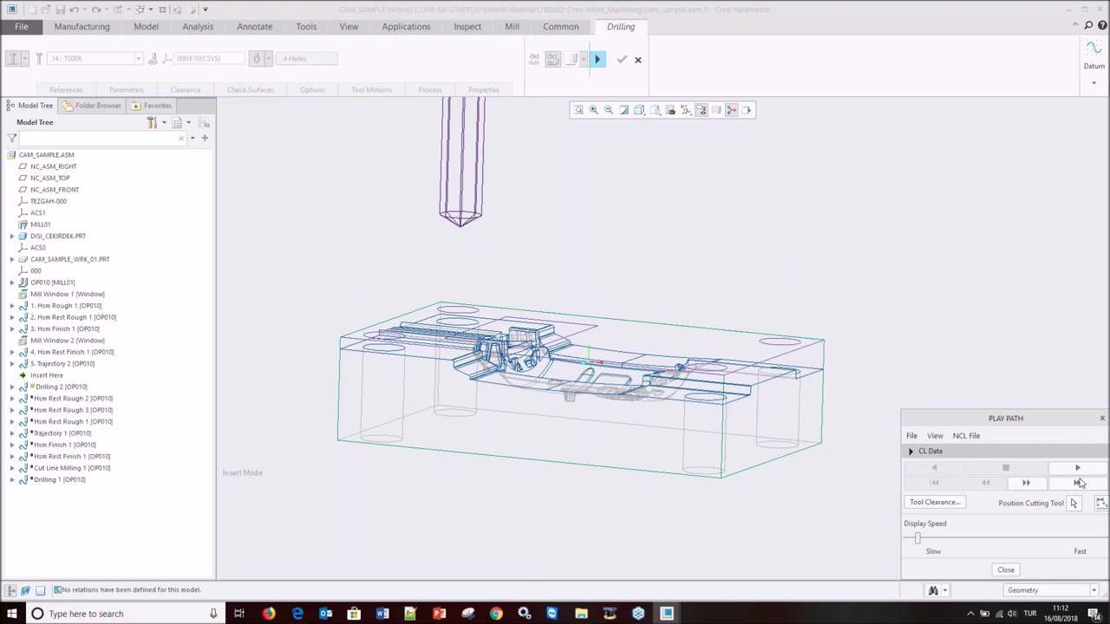
click(1078, 468)
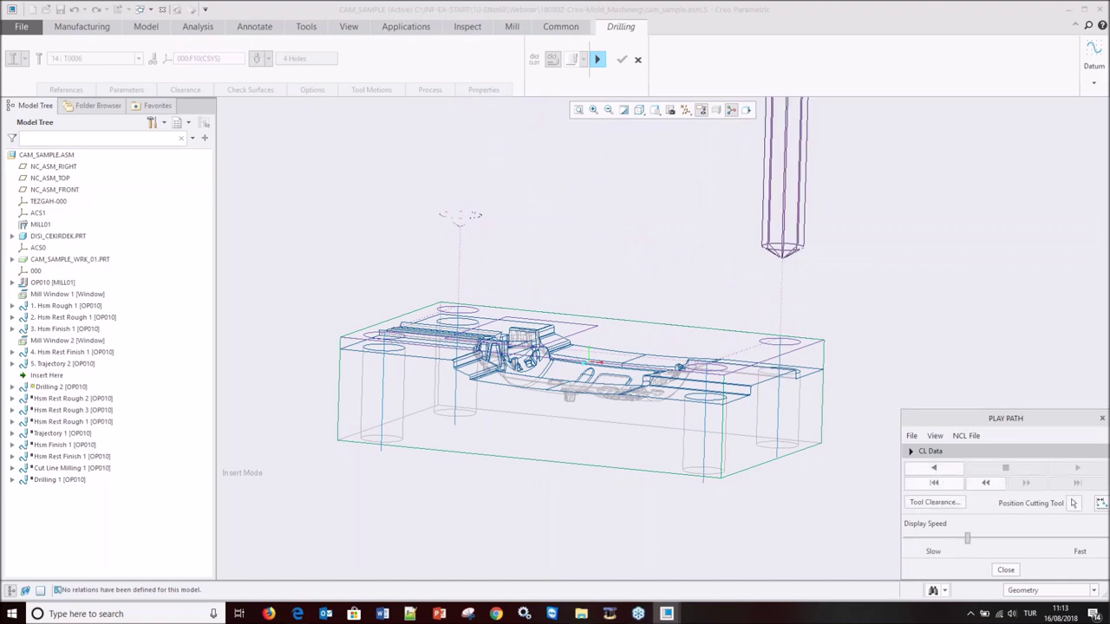
click(1006, 569)
click(621, 59)
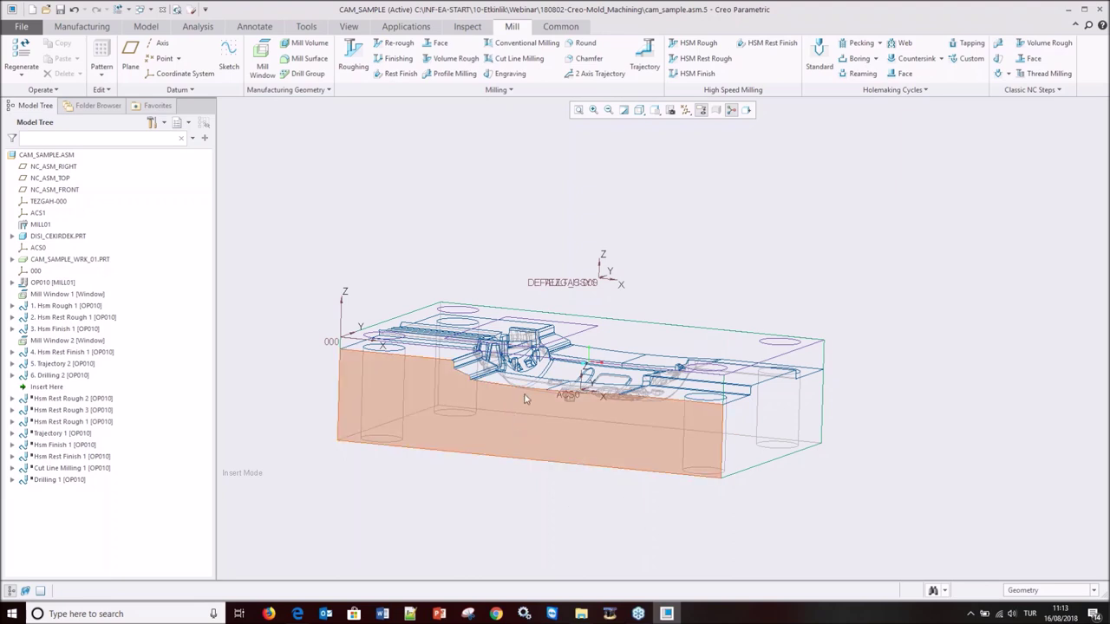
- Open the webinar PowerPoint file from the 180802-Creo-Mold_Machining project folder
middle_drag(525, 399, 678, 218)
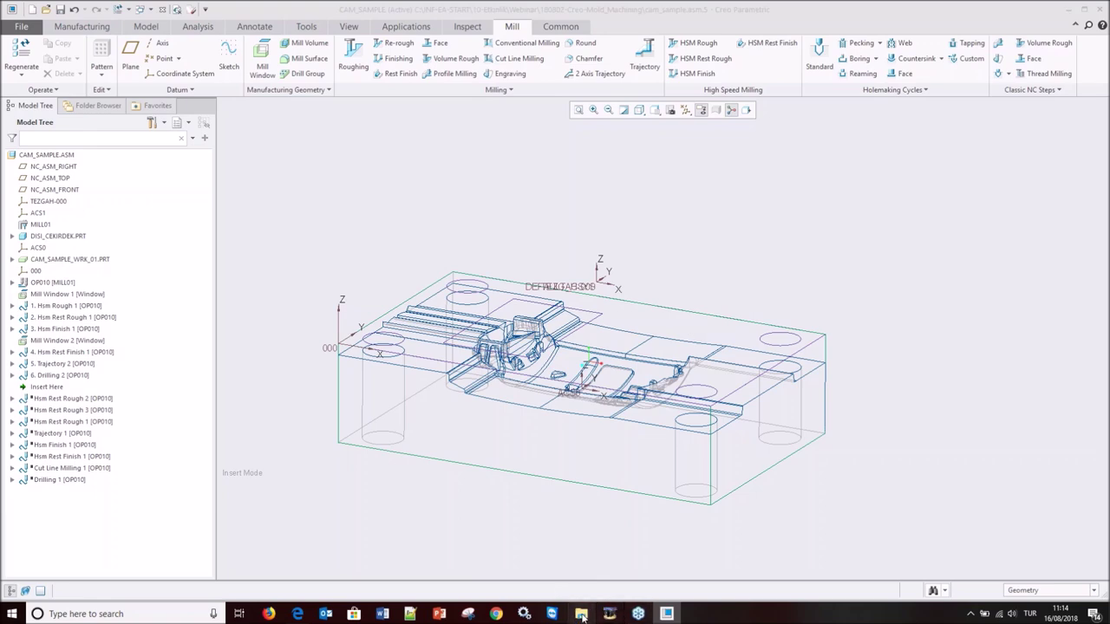
click(581, 614)
double_click(751, 154)
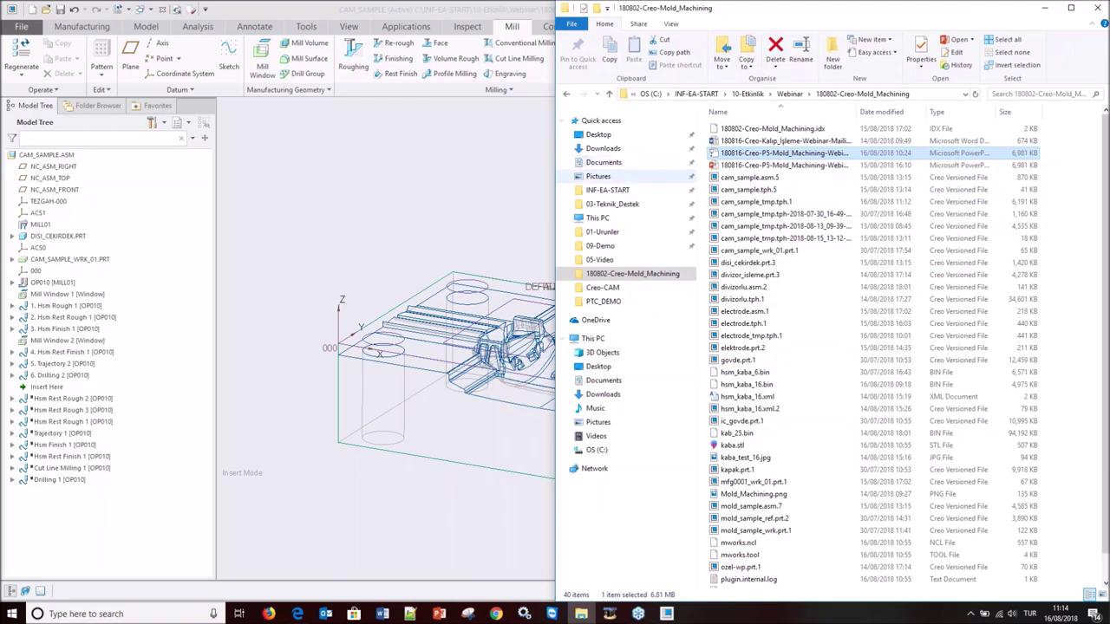